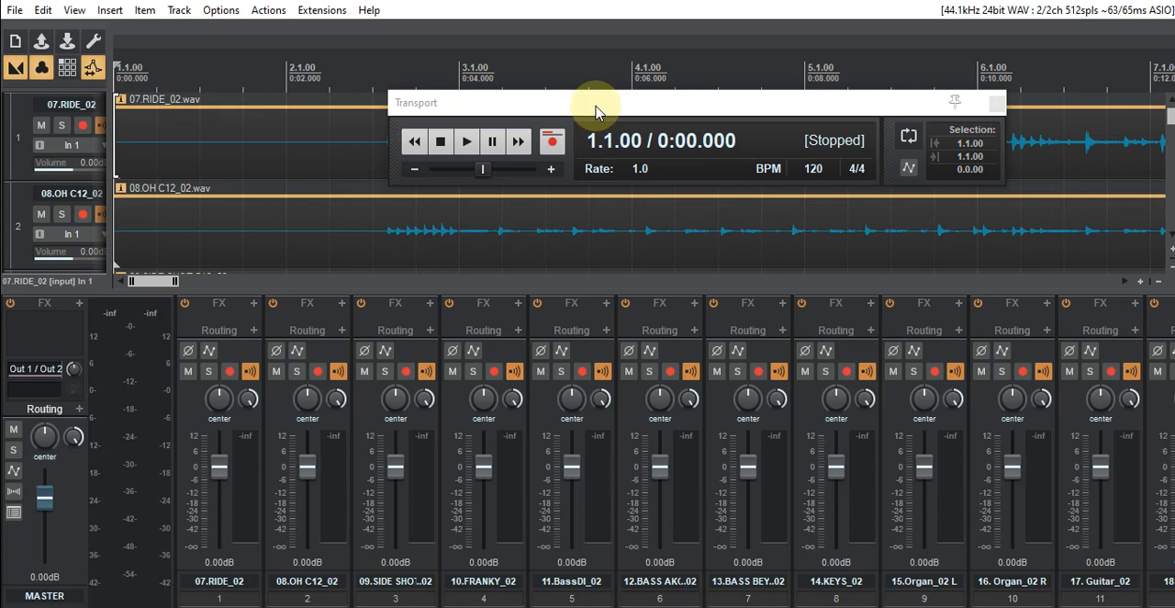
- Move the Transport window aside, zoom the timeline out to cover most of the song, and widen the track controls
left_click_drag(595, 110, 731, 108)
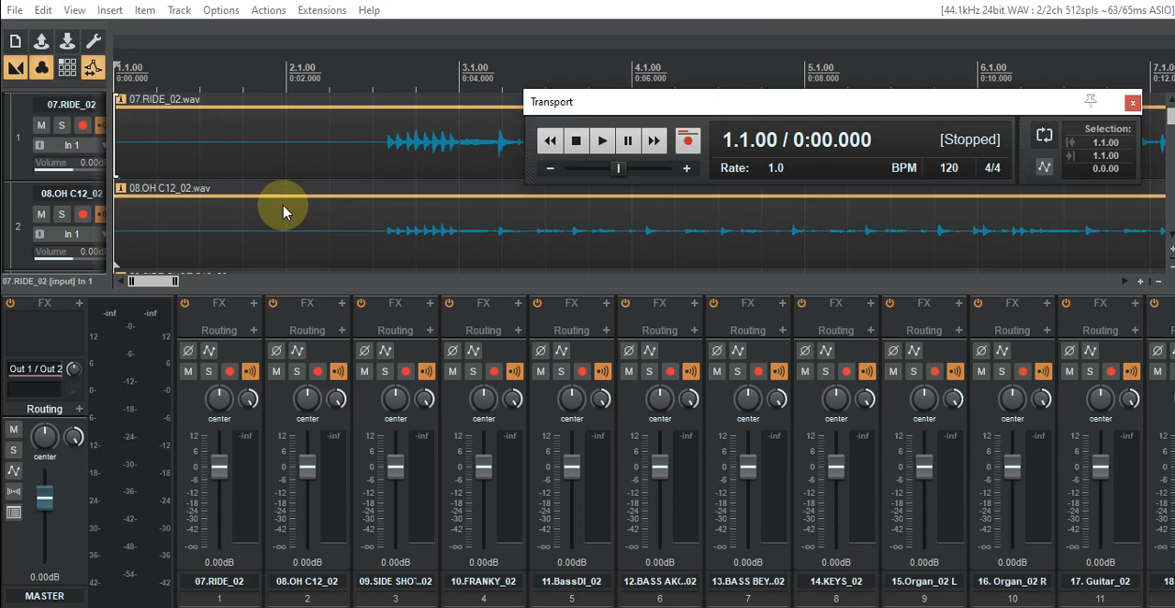
scroll(282, 211, "down", 6)
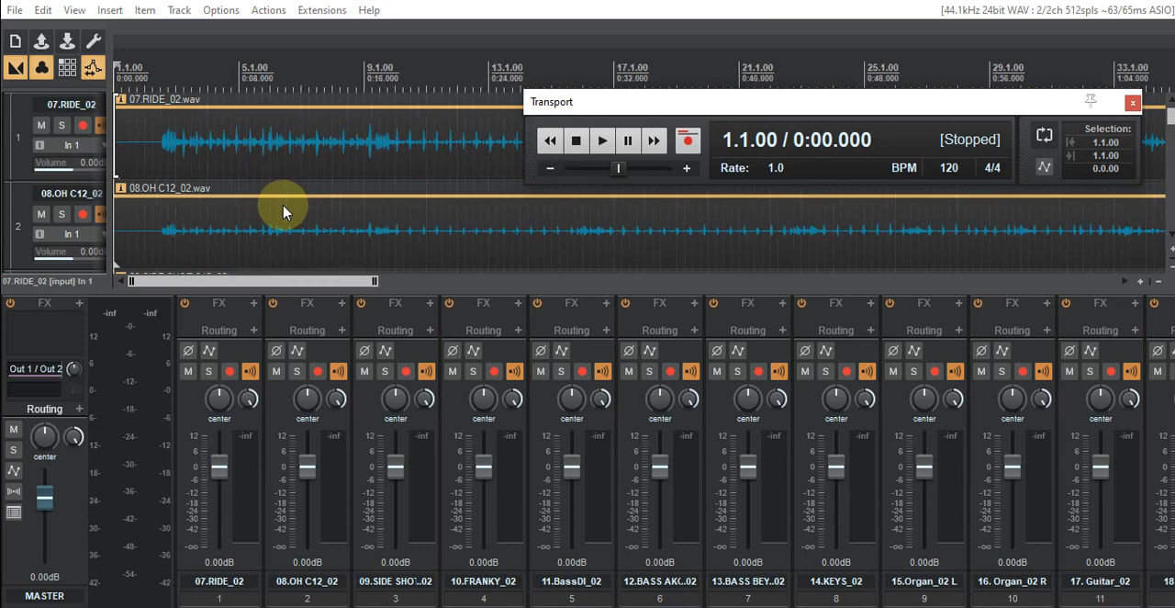
scroll(371, 68, "down", 3)
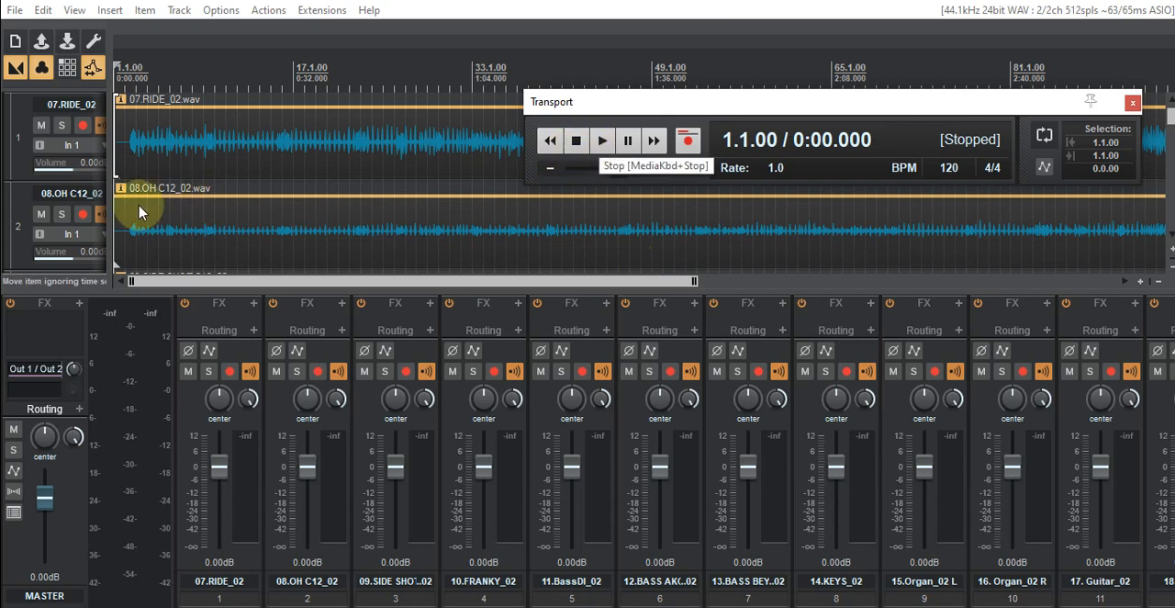
left_click_drag(108, 209, 177, 207)
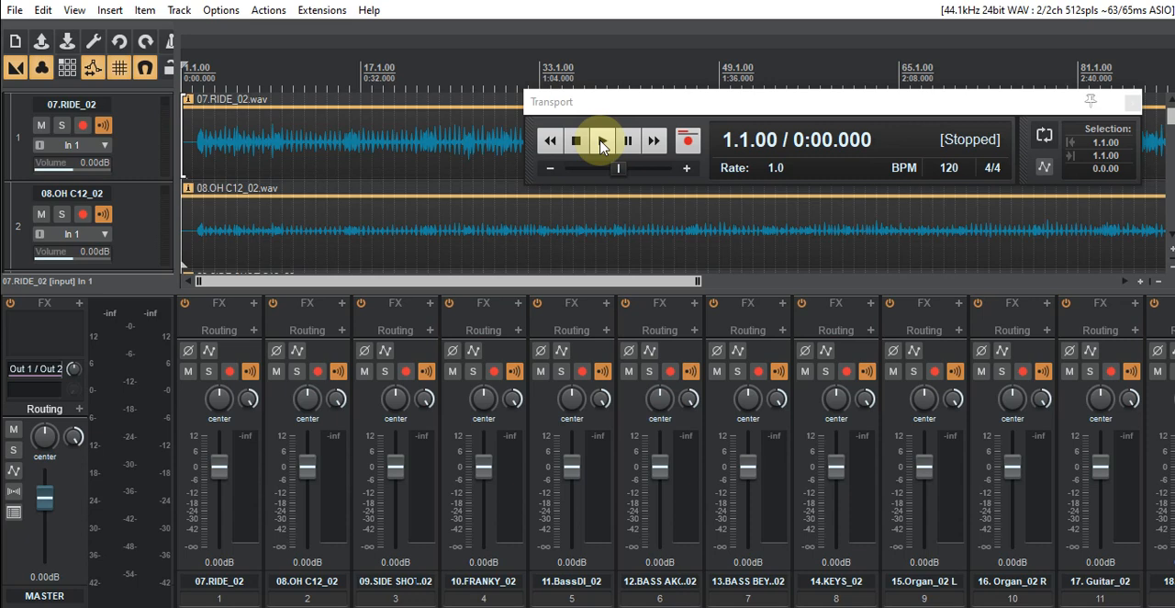
- Play the full mix, skipping ahead to bars 23 and 48, move the Transport window below the ruler, and stop playback
left_click(602, 143)
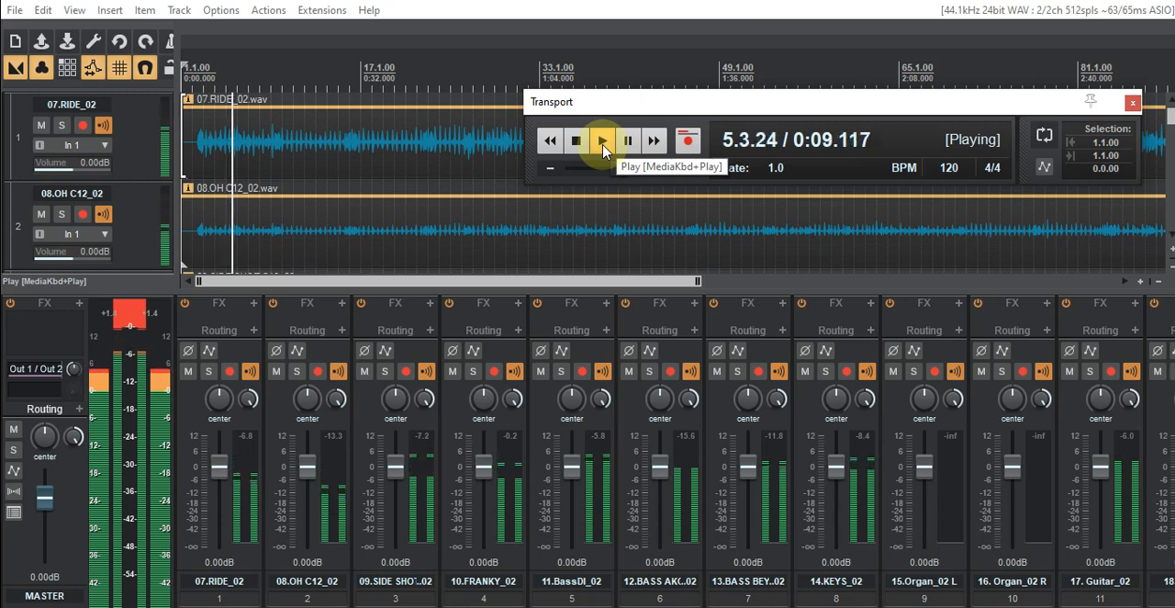
left_click(425, 77)
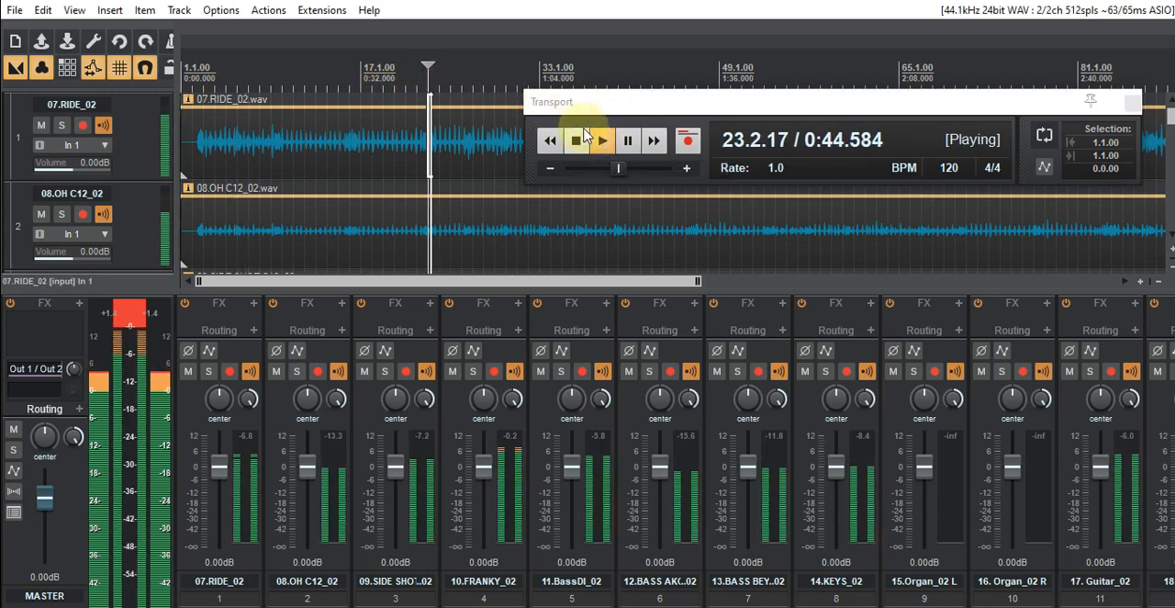
left_click_drag(654, 103, 804, 66)
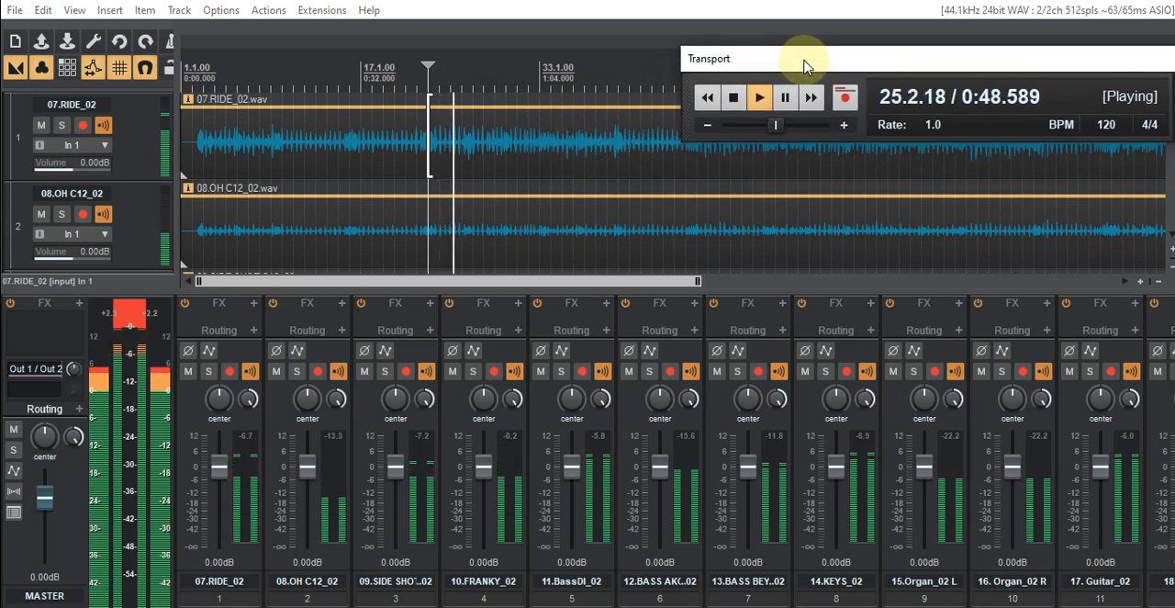
left_click_drag(804, 66, 812, 199)
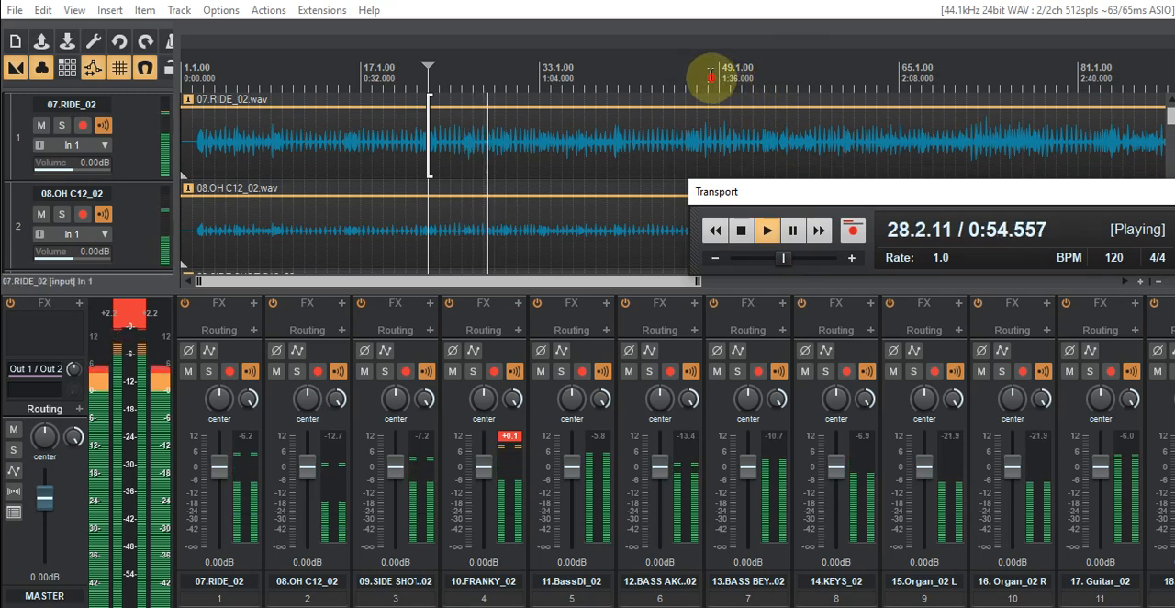
left_click(708, 74)
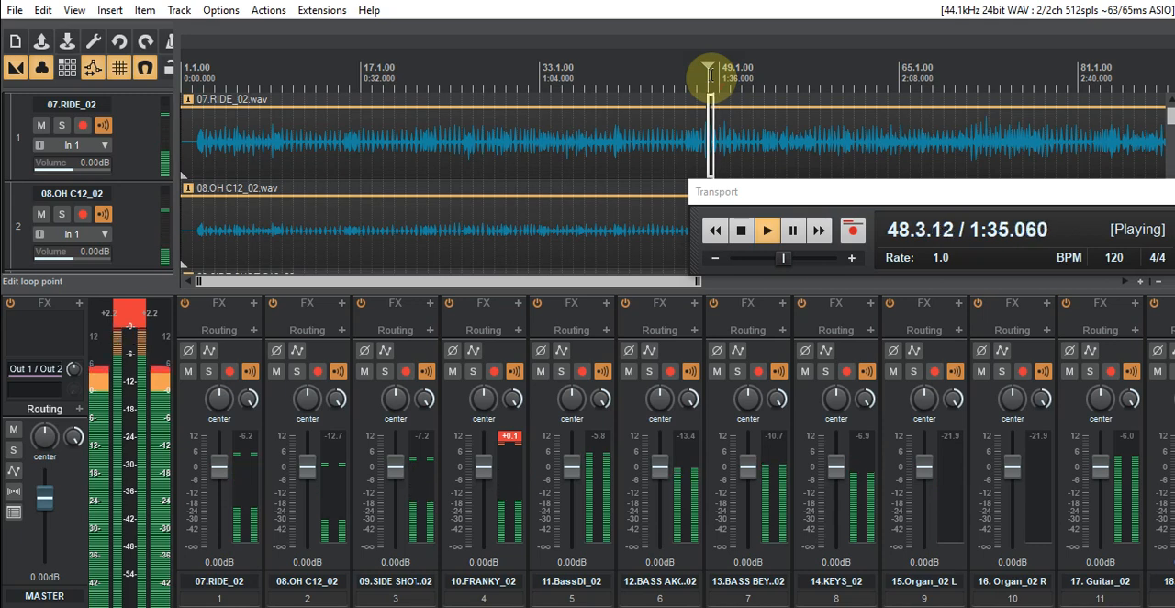
left_click(741, 232)
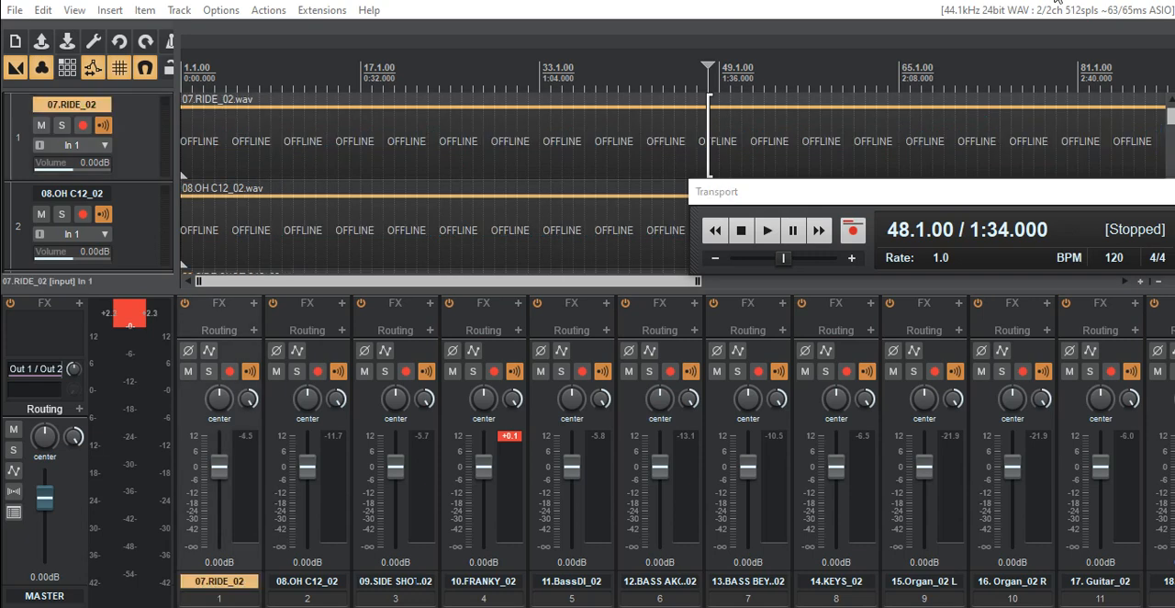
- Look through the mixer channels from 07.RIDE_02 to 06.HI_02 and audition the mix from bar 48
left_click(862, 15)
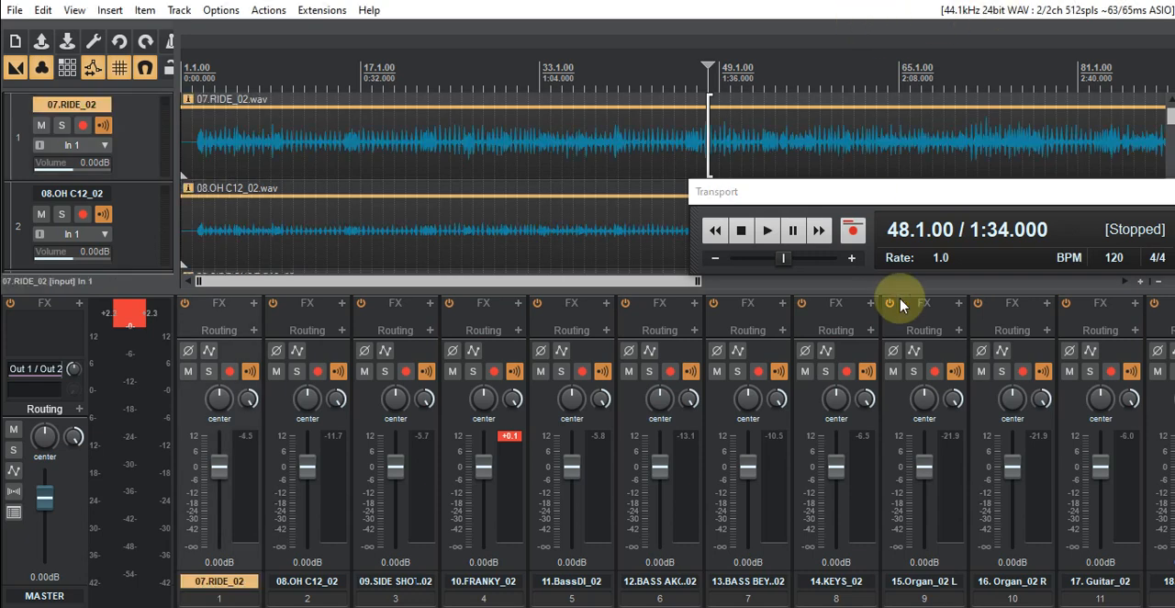
scroll(674, 449, "right", 5)
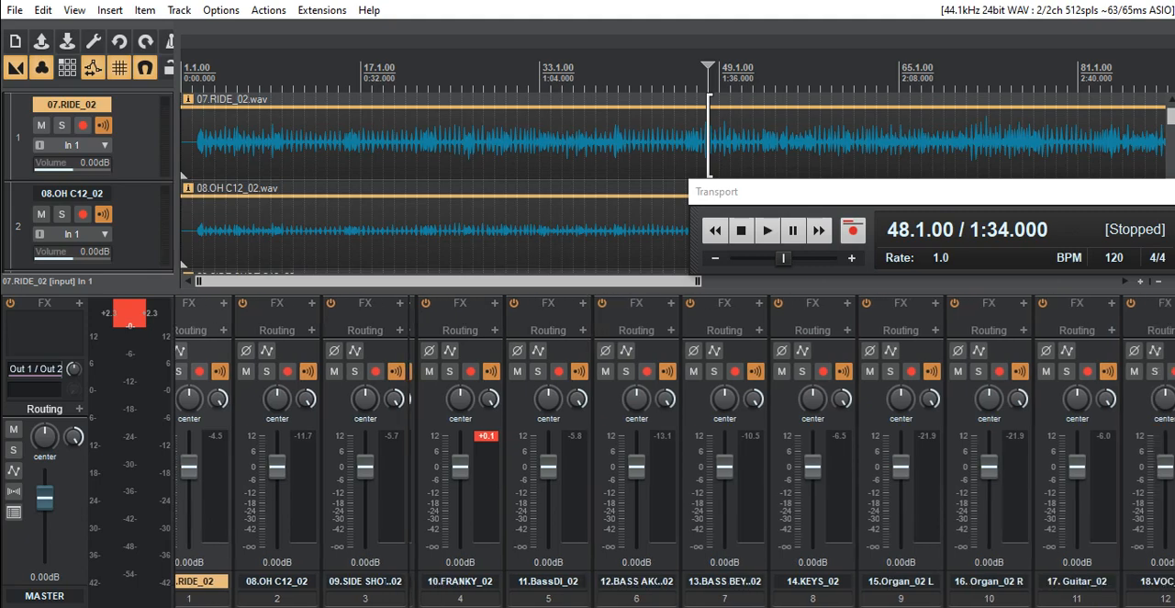
scroll(674, 450, "right", 8)
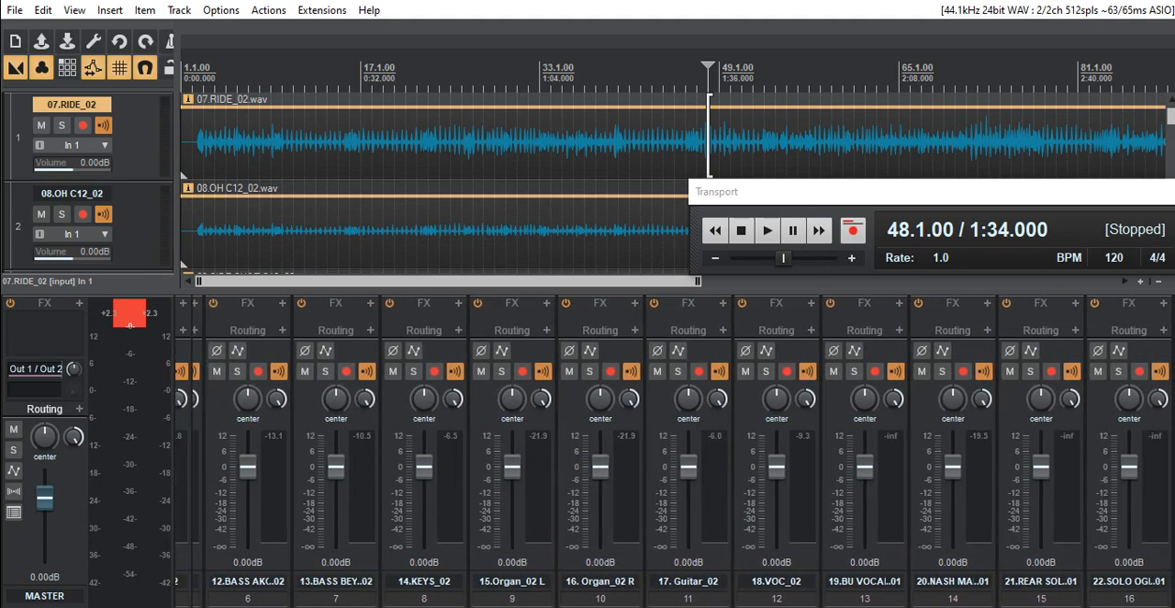
scroll(675, 449, "right", 2)
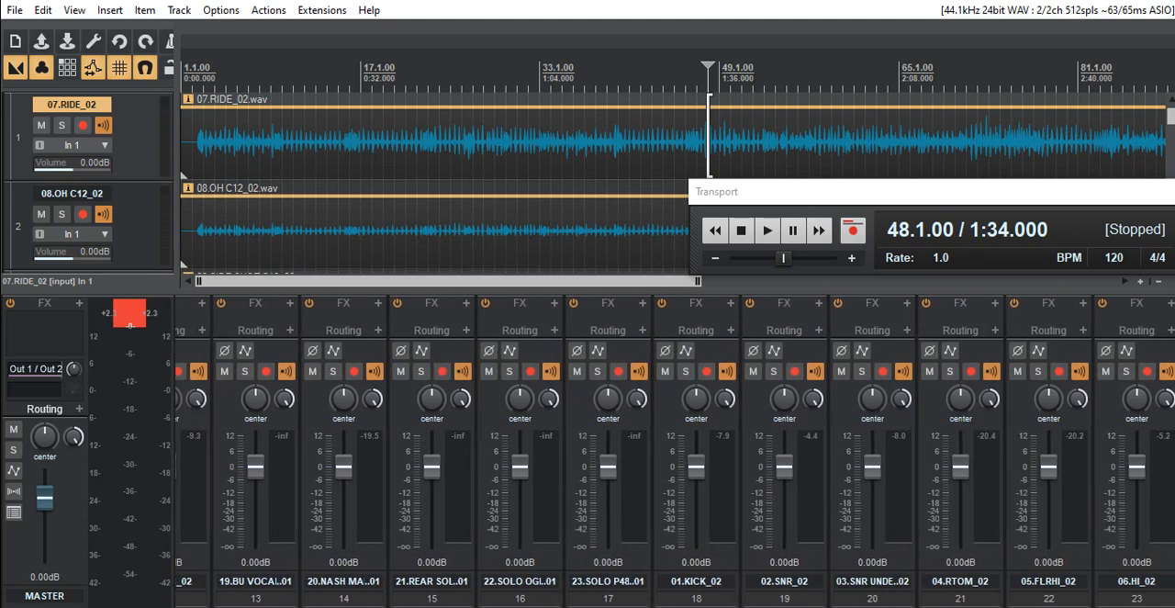
scroll(674, 450, "left", 14)
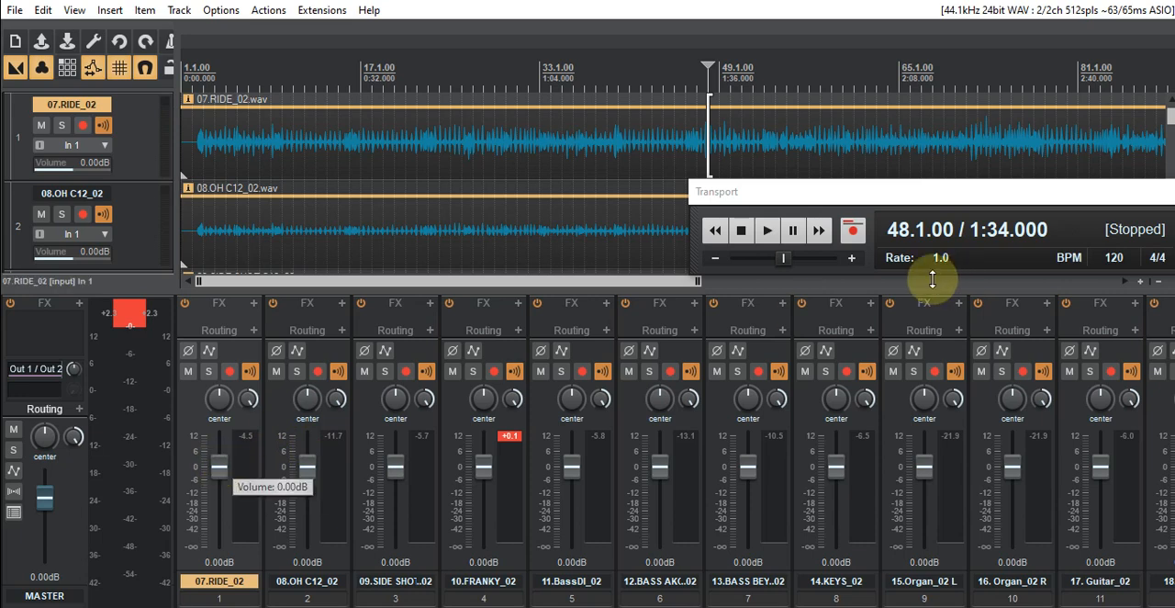
left_click(768, 234)
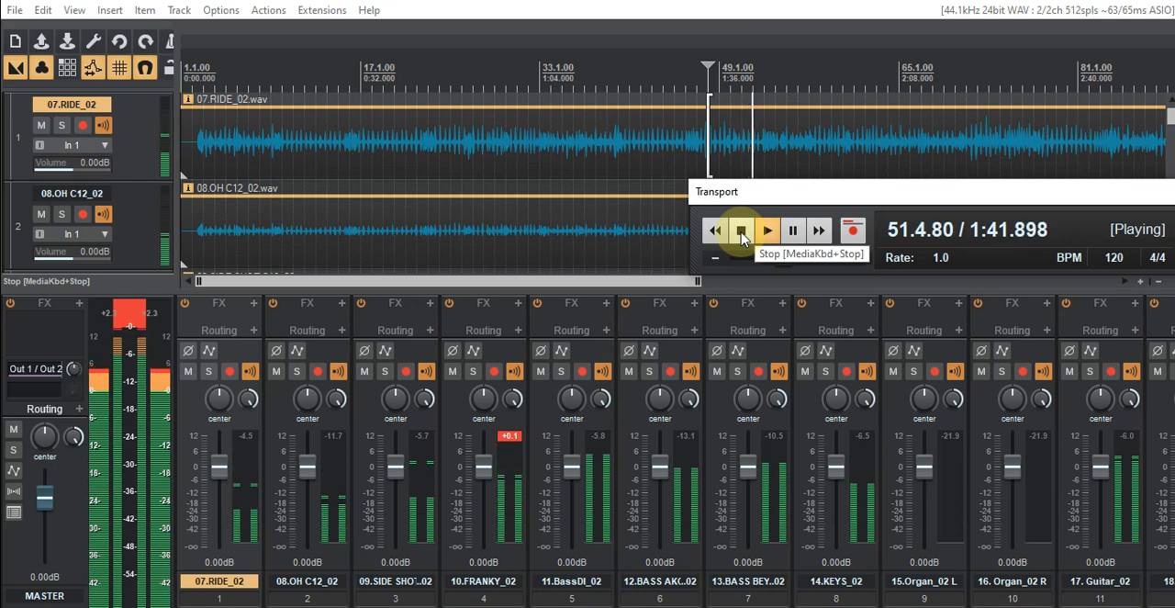
left_click(741, 232)
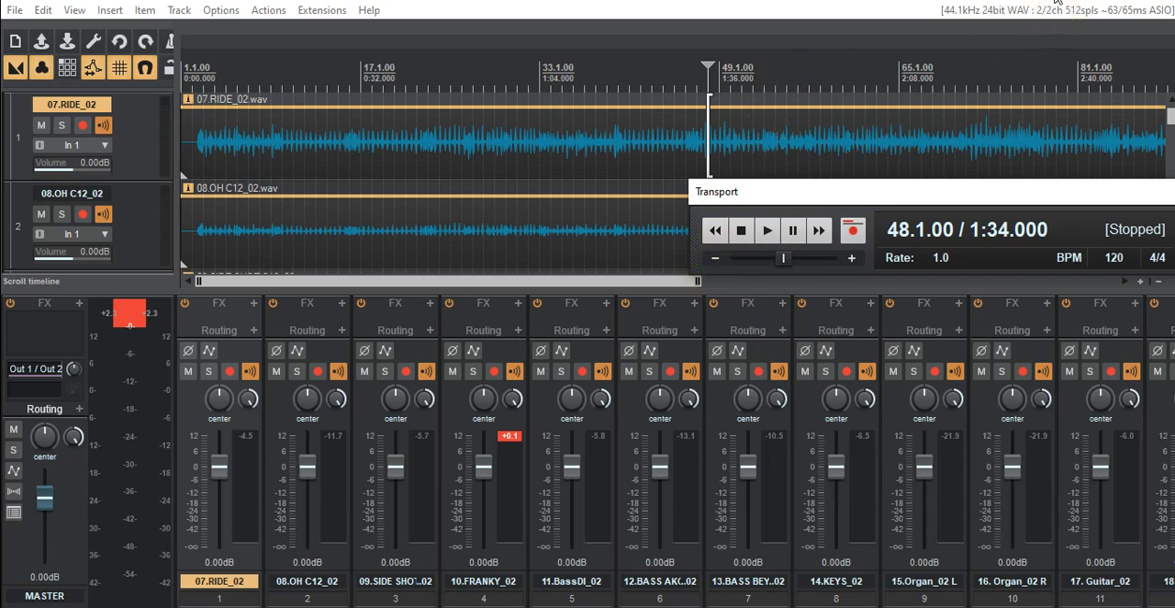
- Select the 18.VOC_02 track and raise its fader to -15.6 dB while playing from bar 48
left_click(1056, 1)
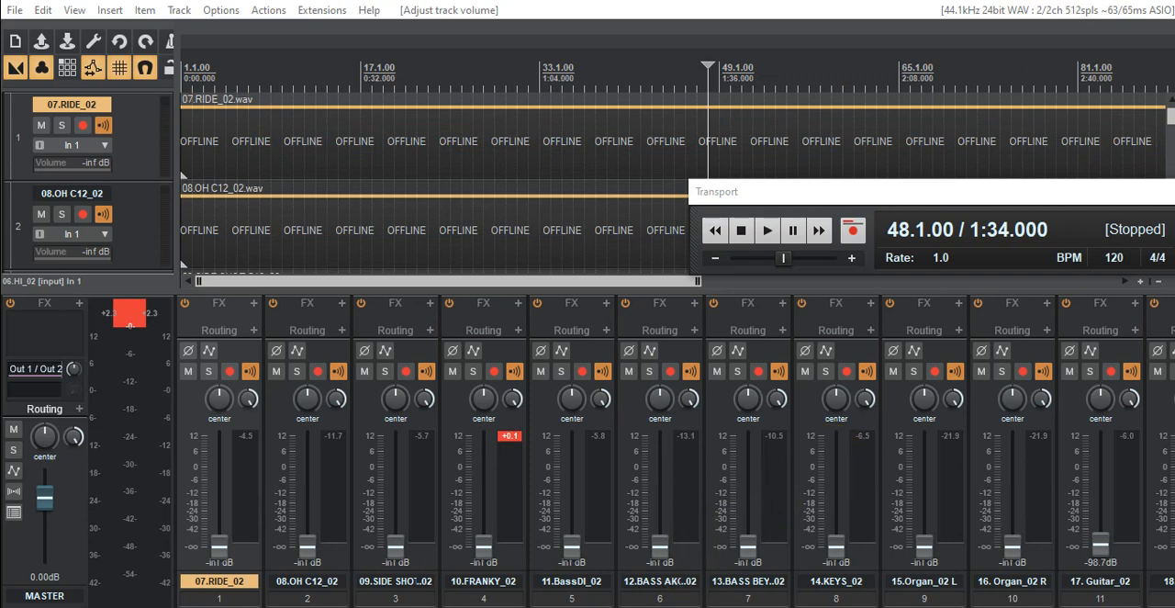
scroll(674, 459, "right", 2)
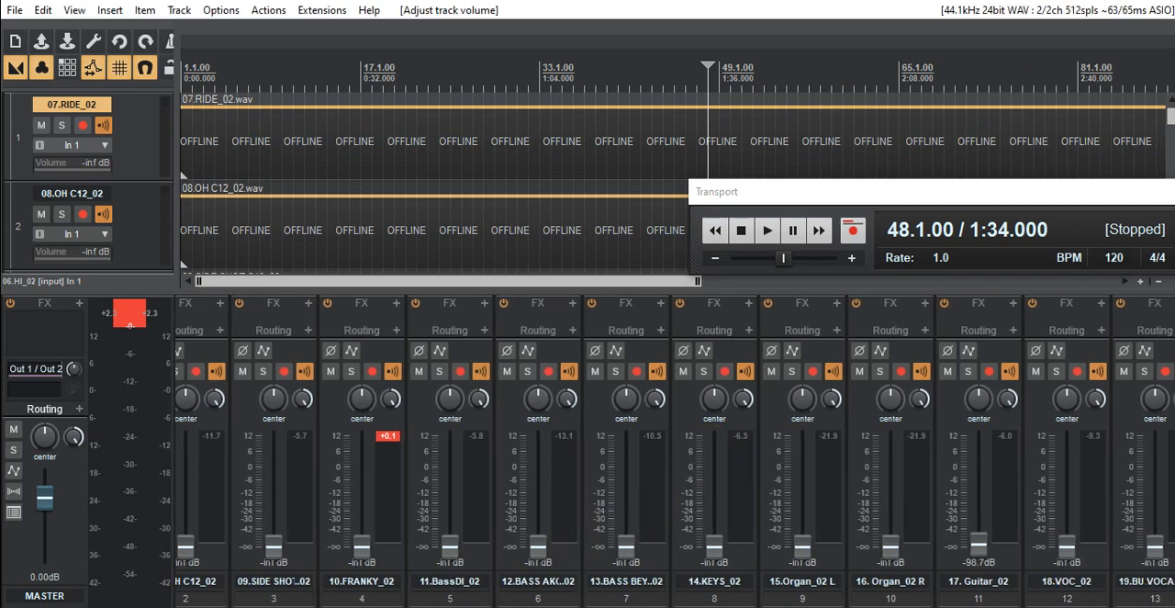
scroll(674, 450, "right", 1)
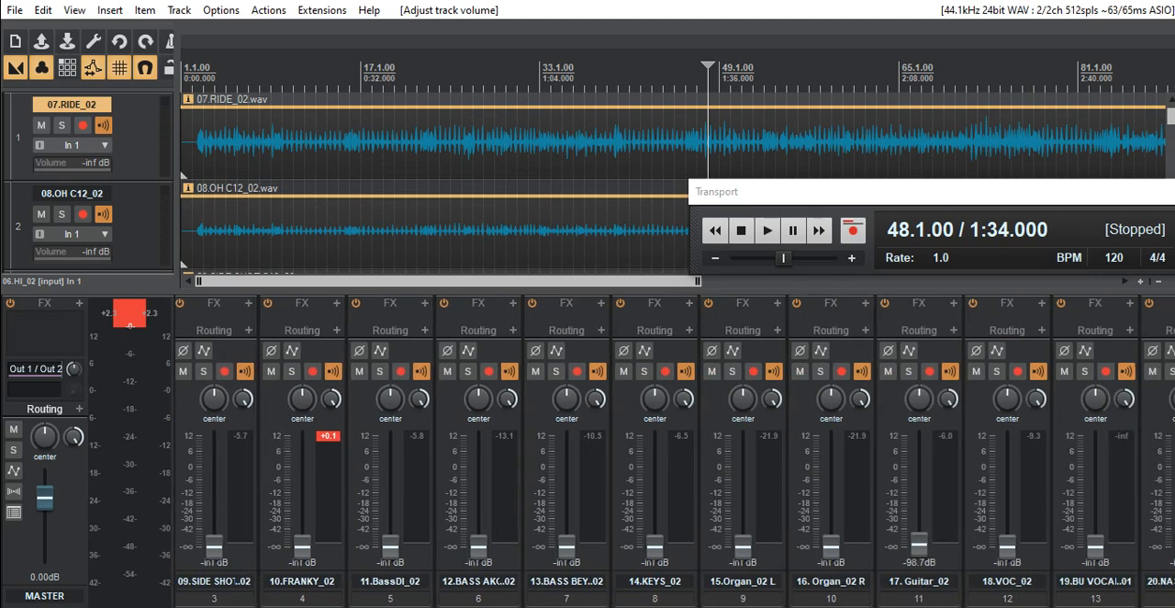
scroll(674, 449, "right", 3)
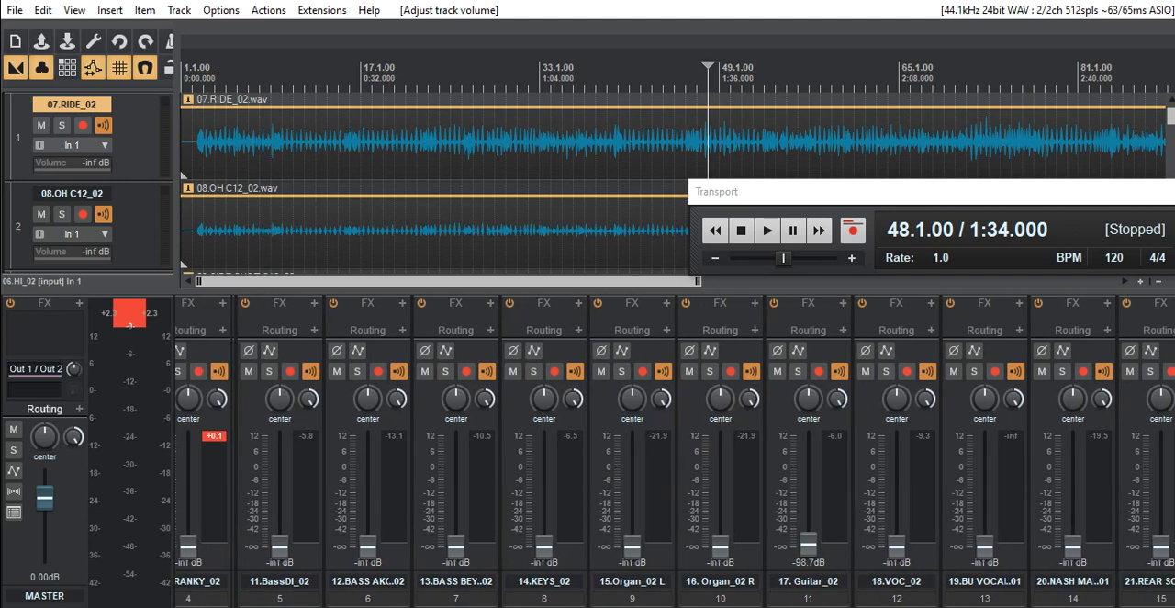
scroll(675, 450, "right", 2)
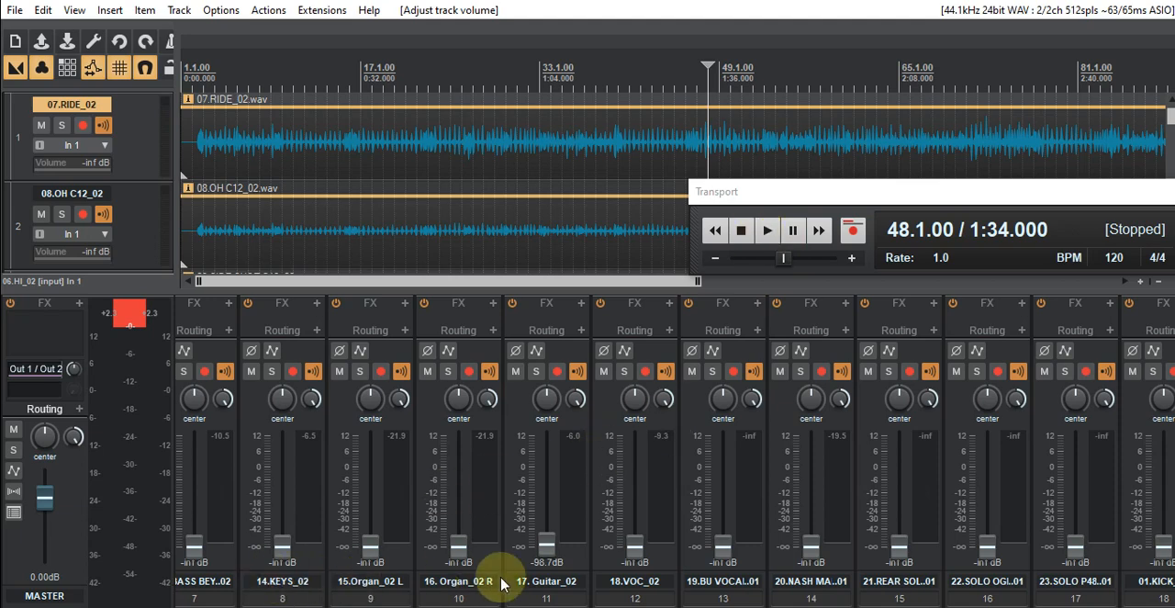
left_click(600, 409)
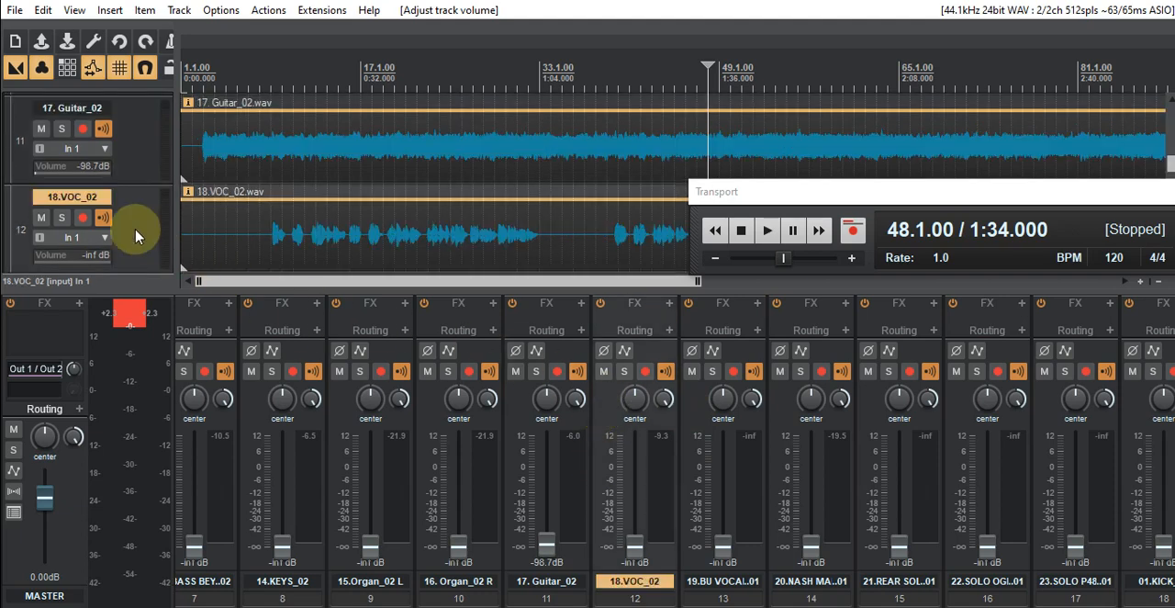
left_click(765, 233)
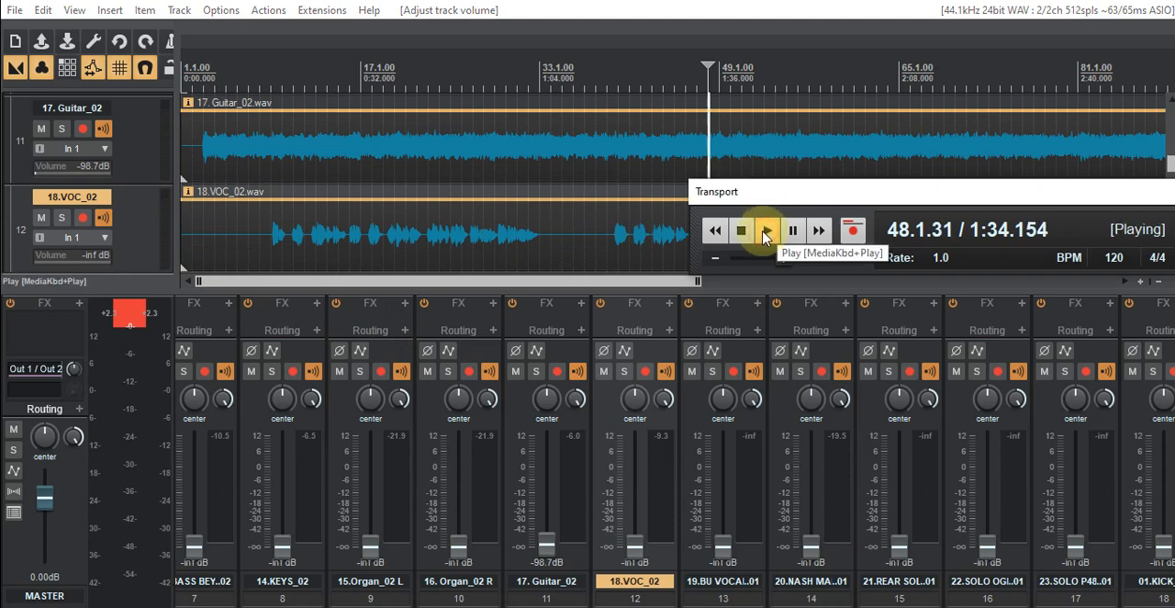
left_click_drag(638, 543, 640, 472)
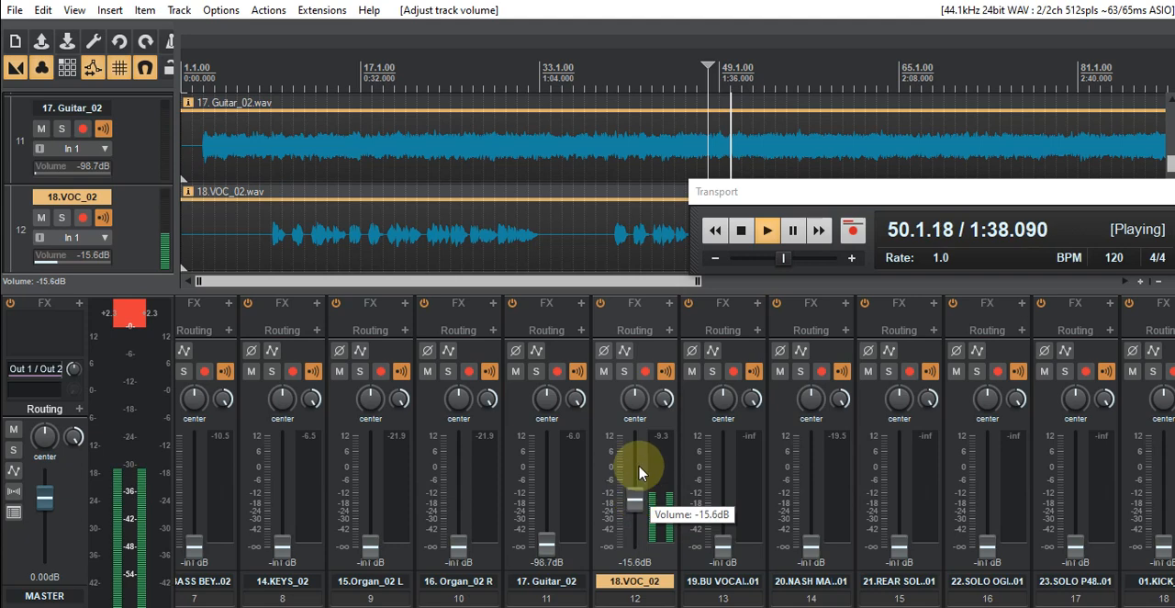
- Audition the vocal from bar 9, move the Transport window down over the mixer, and stop playback
left_click(265, 87)
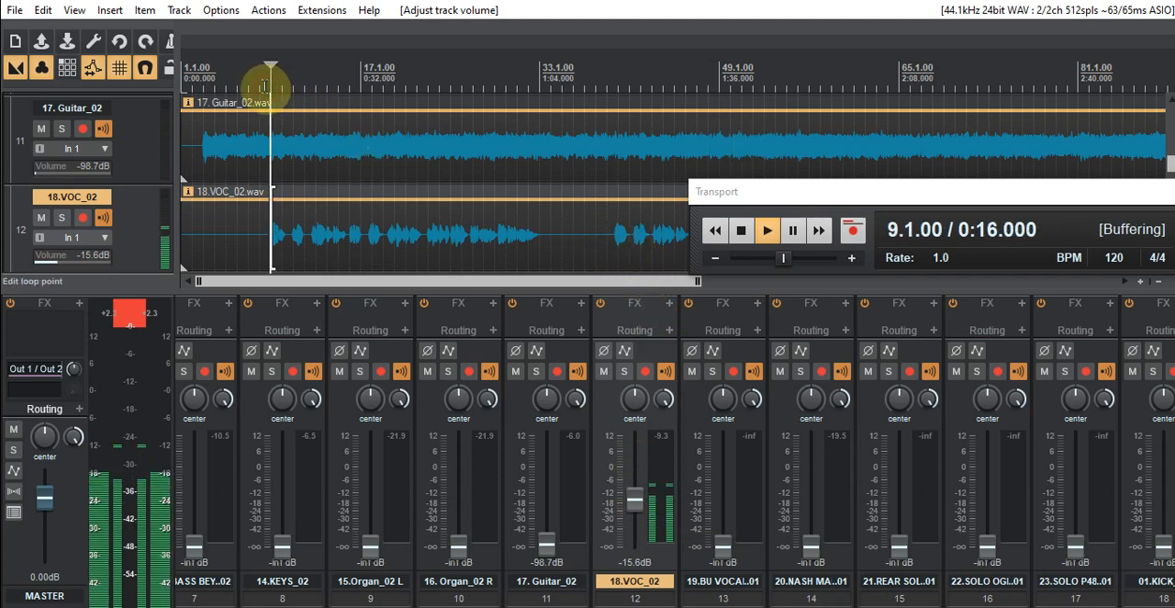
left_click_drag(779, 192, 902, 355)
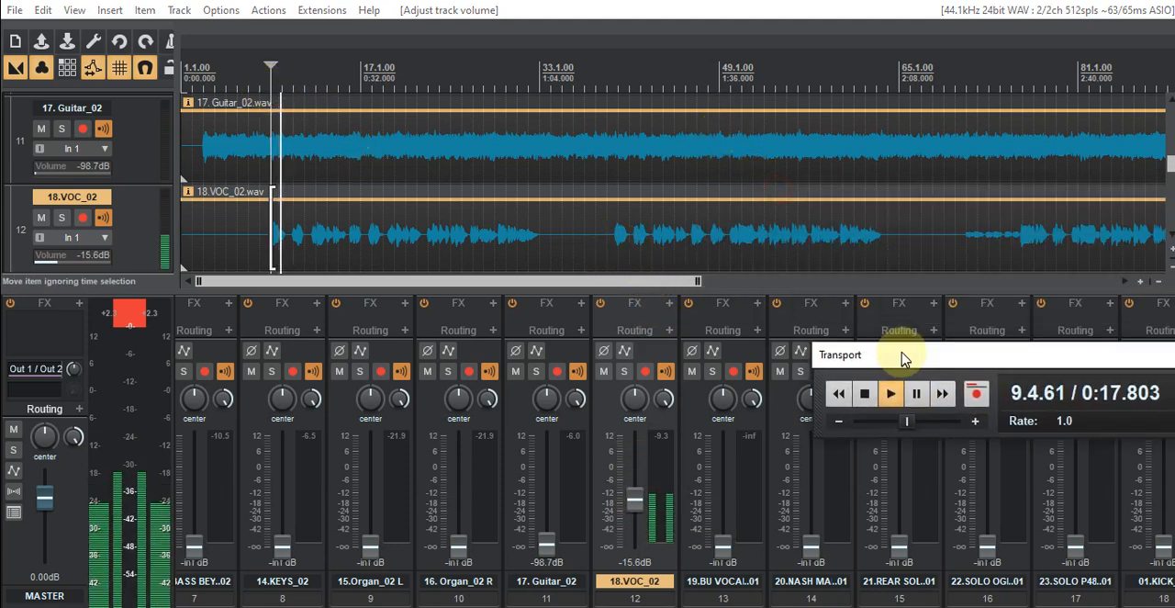
left_click(865, 393)
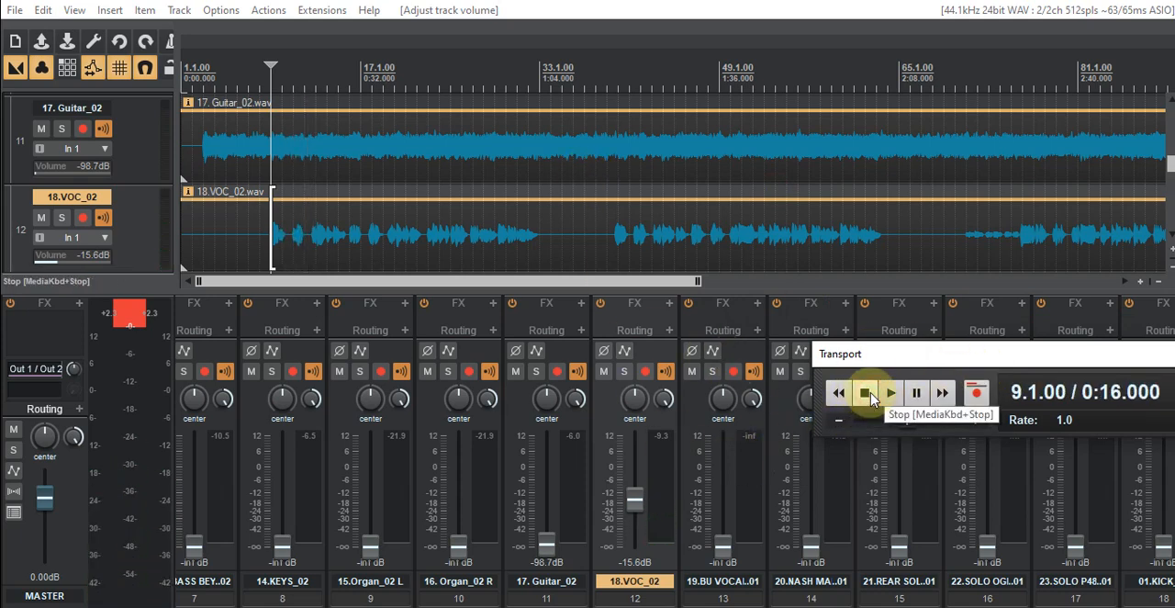
- Play the vocal from bar 9, raise the 18.VOC_02 fader to +1.94 dB, and stop playback
left_click(496, 284)
left_click_drag(496, 283, 400, 282)
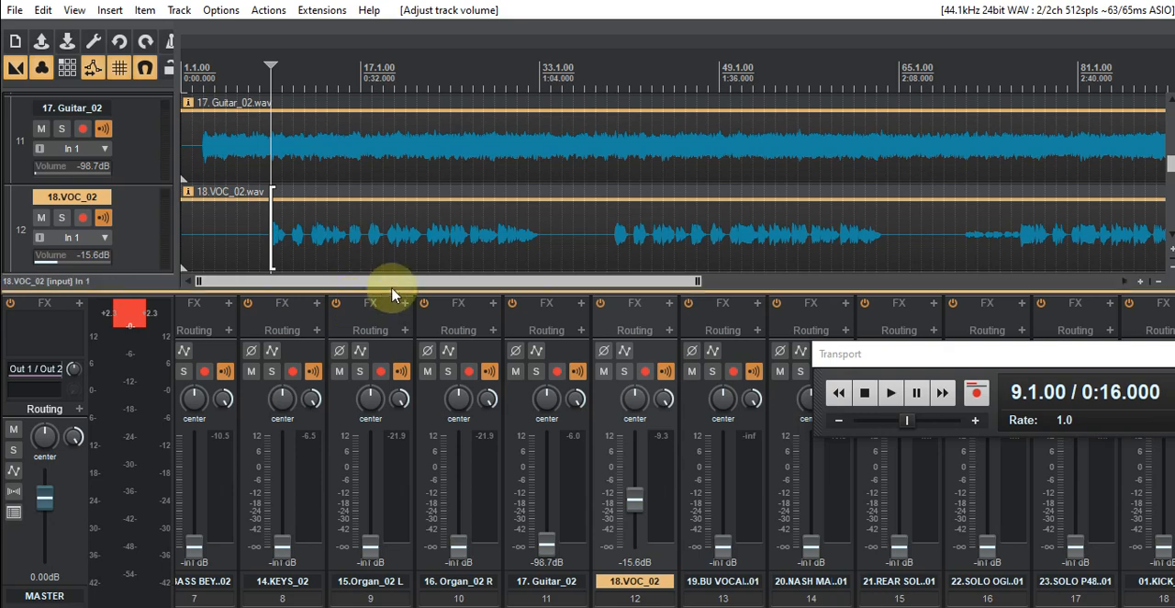
mouse_move(393, 290)
left_mouse_down()
mouse_move(710, 281)
mouse_move(401, 296)
left_mouse_up()
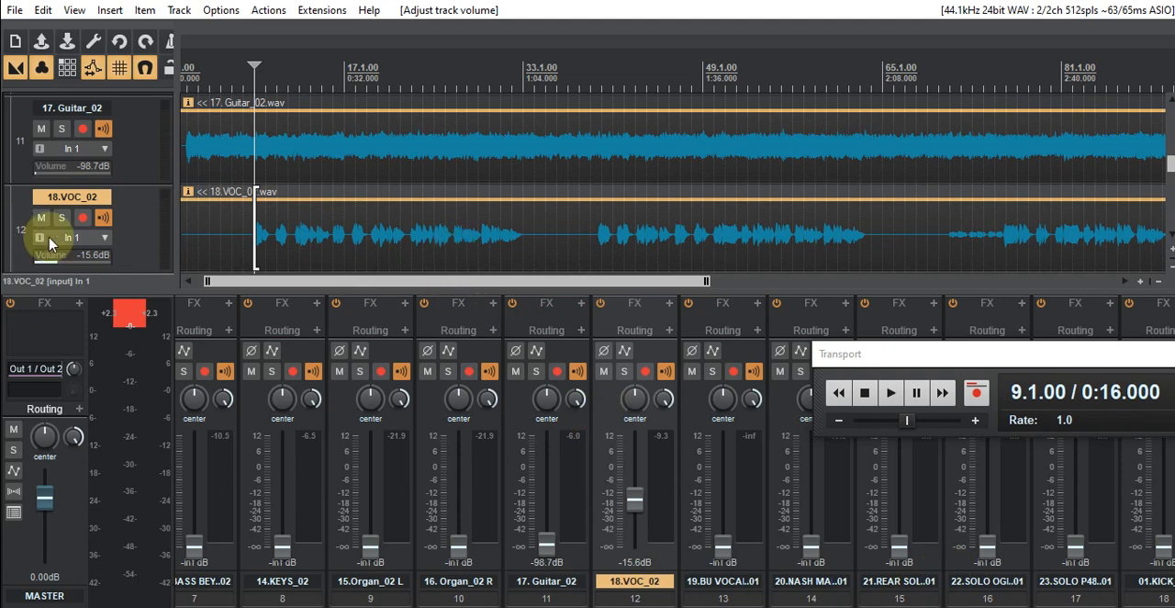
scroll(164, 242, "down", 2)
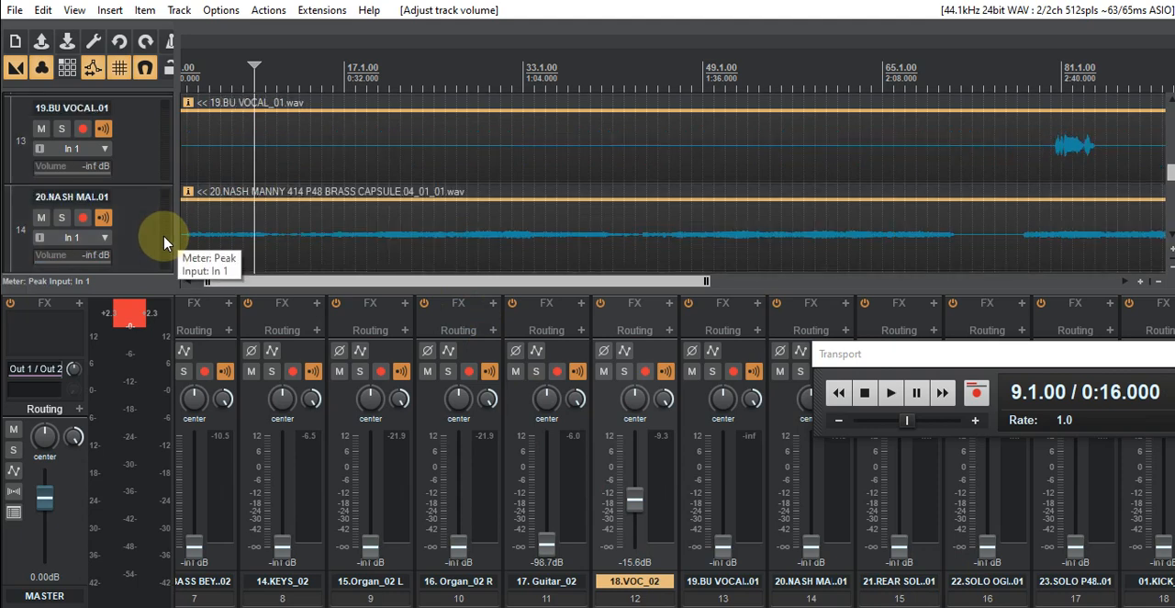
scroll(164, 243, "up", 1)
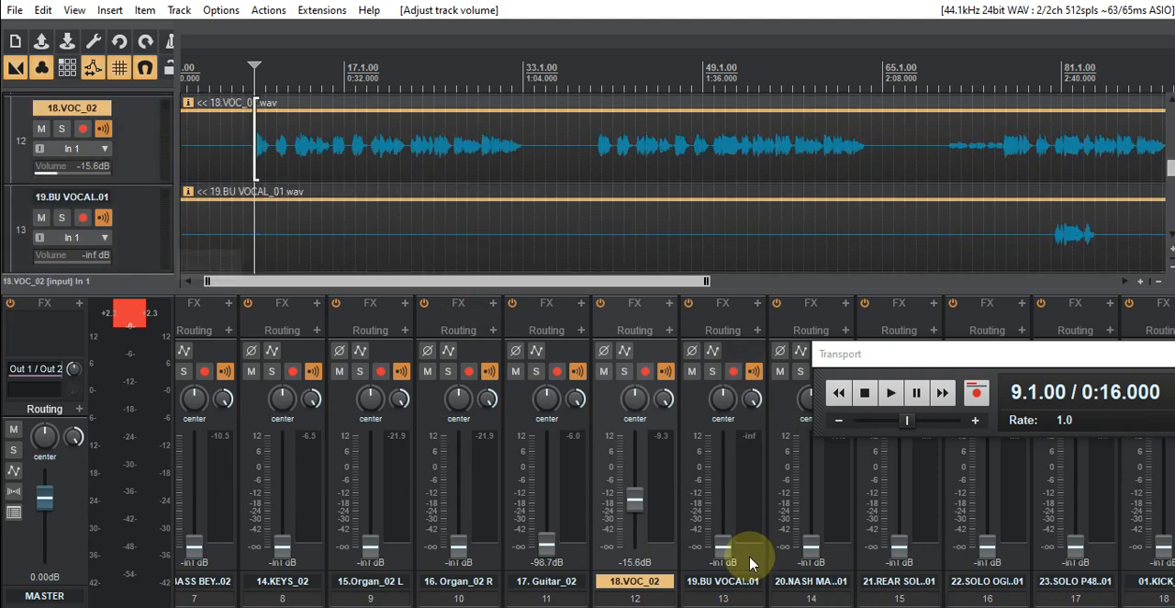
left_click(895, 393)
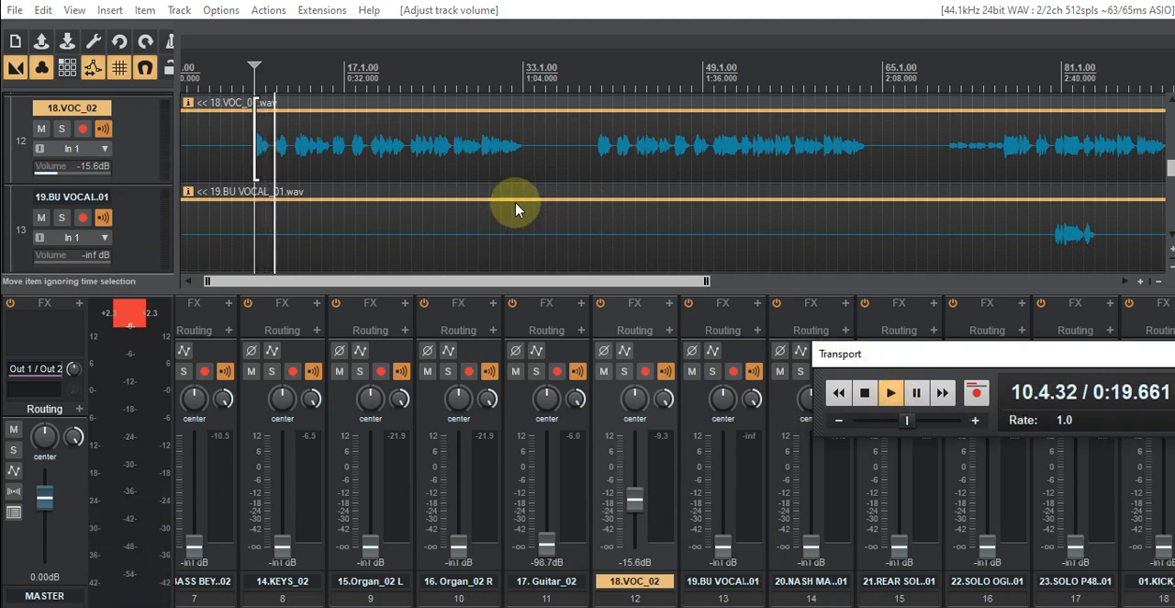
left_click_drag(634, 508, 629, 468)
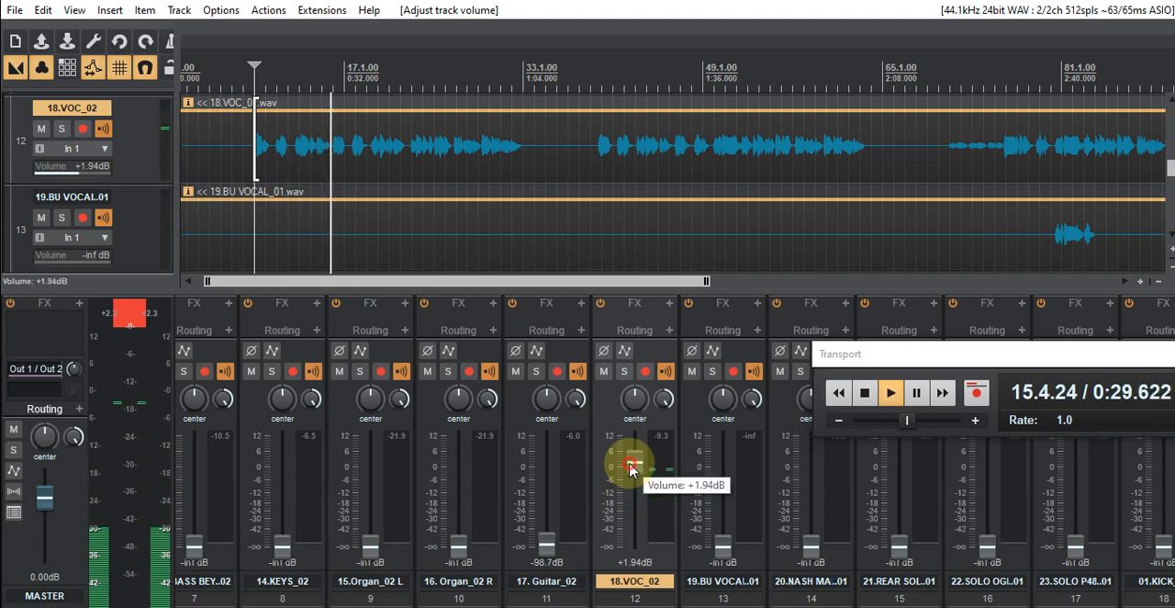
left_click(862, 393)
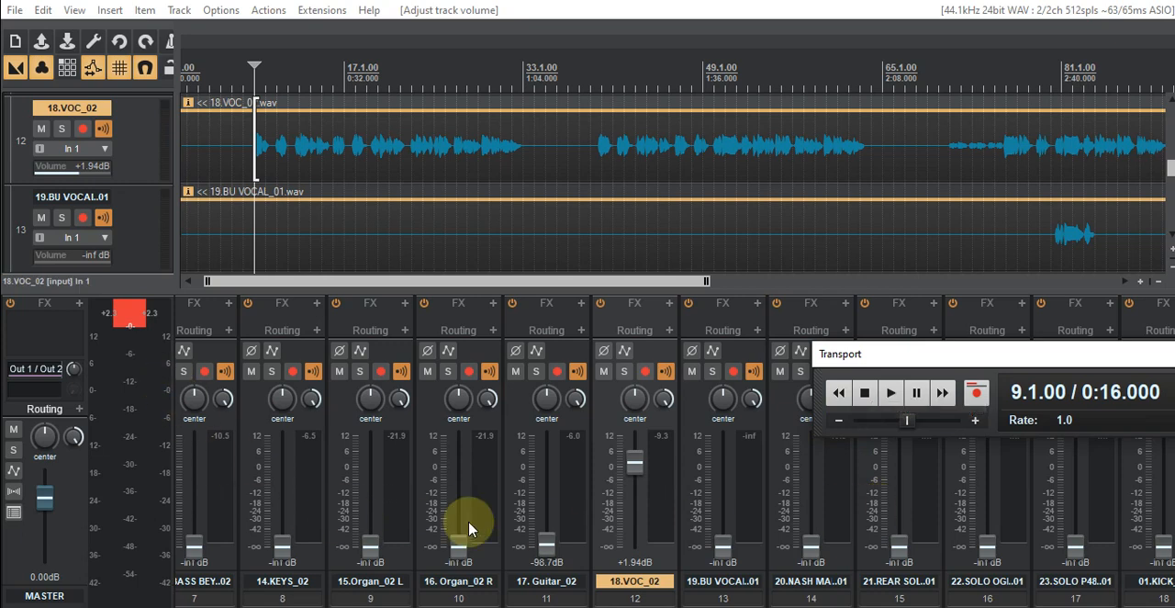
- Lower the 18.VOC_02 fader to -15.6 dB and add the Utility (Venn Audio) plugin to the master track
left_click_drag(630, 474, 632, 505)
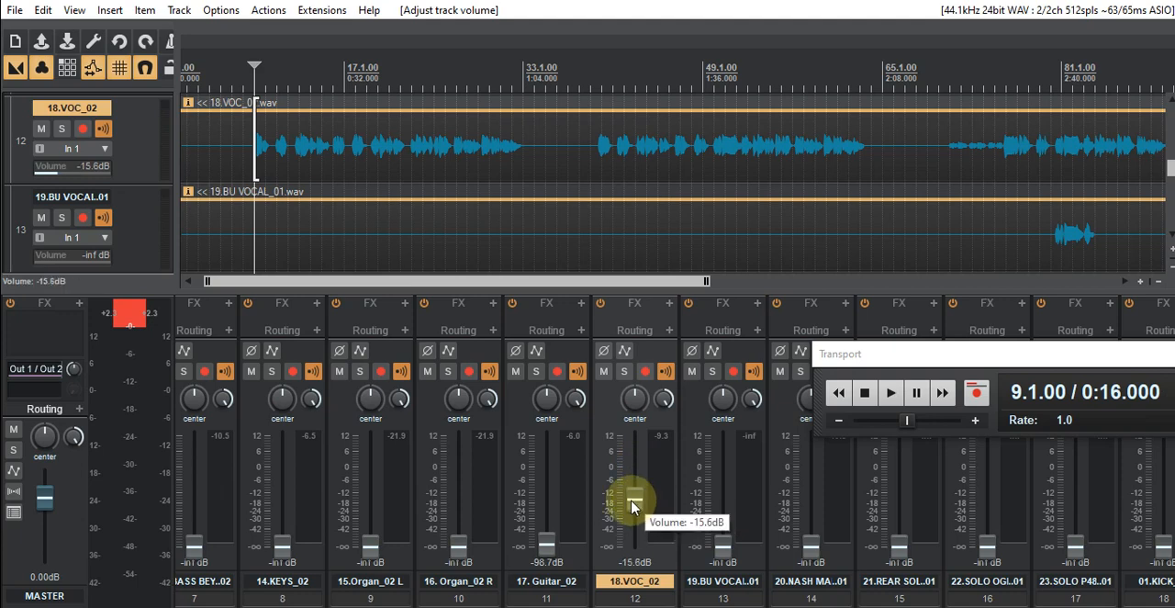
left_click(78, 307)
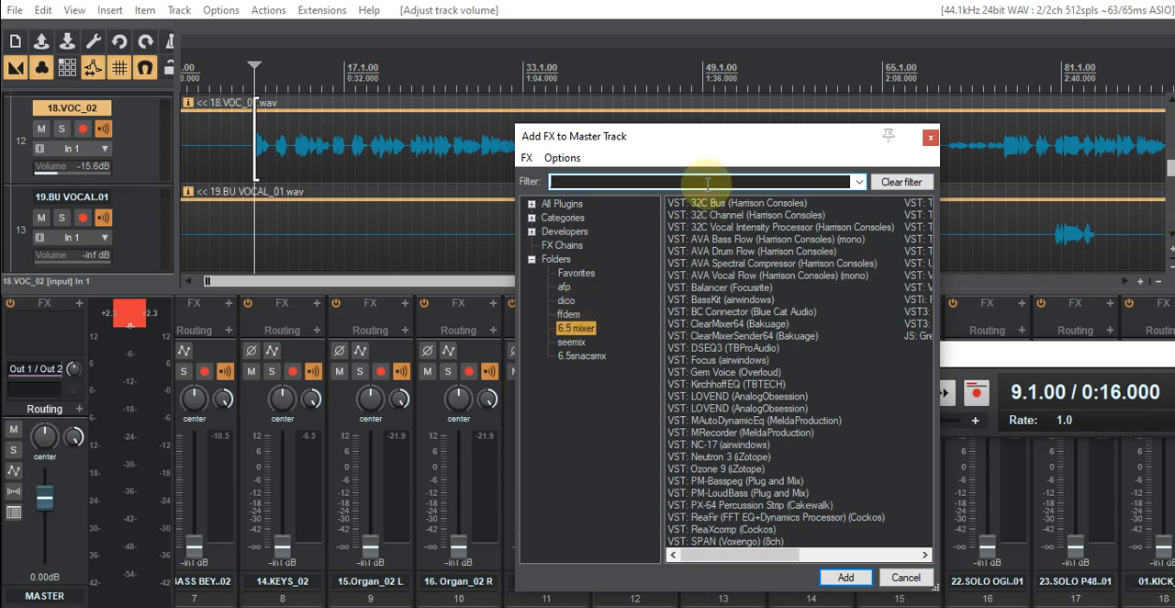
type("util")
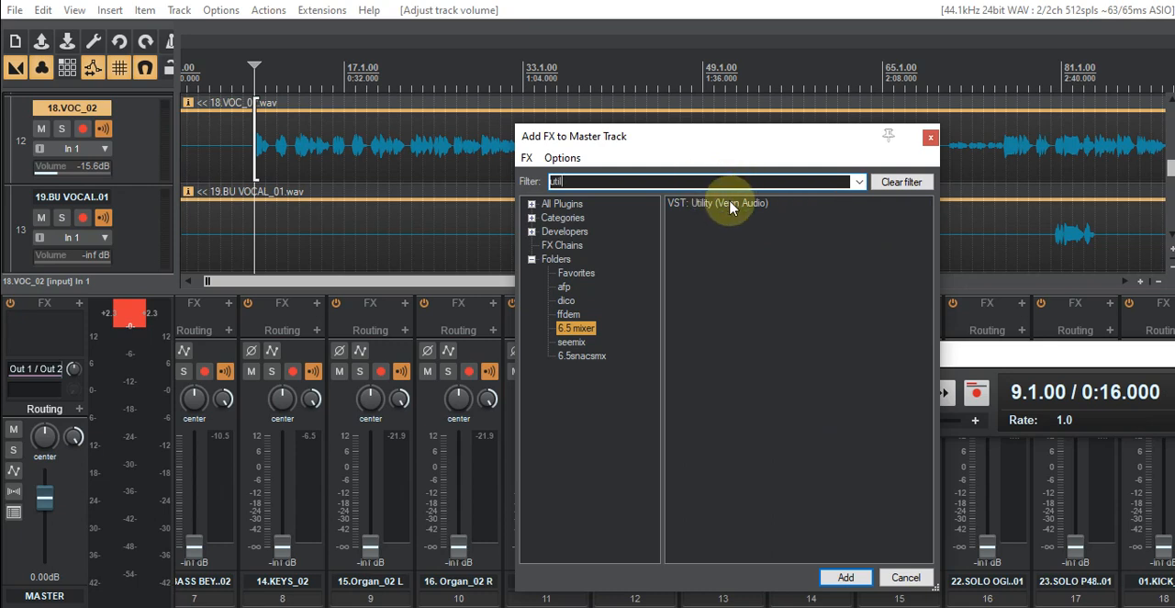
left_click(844, 575)
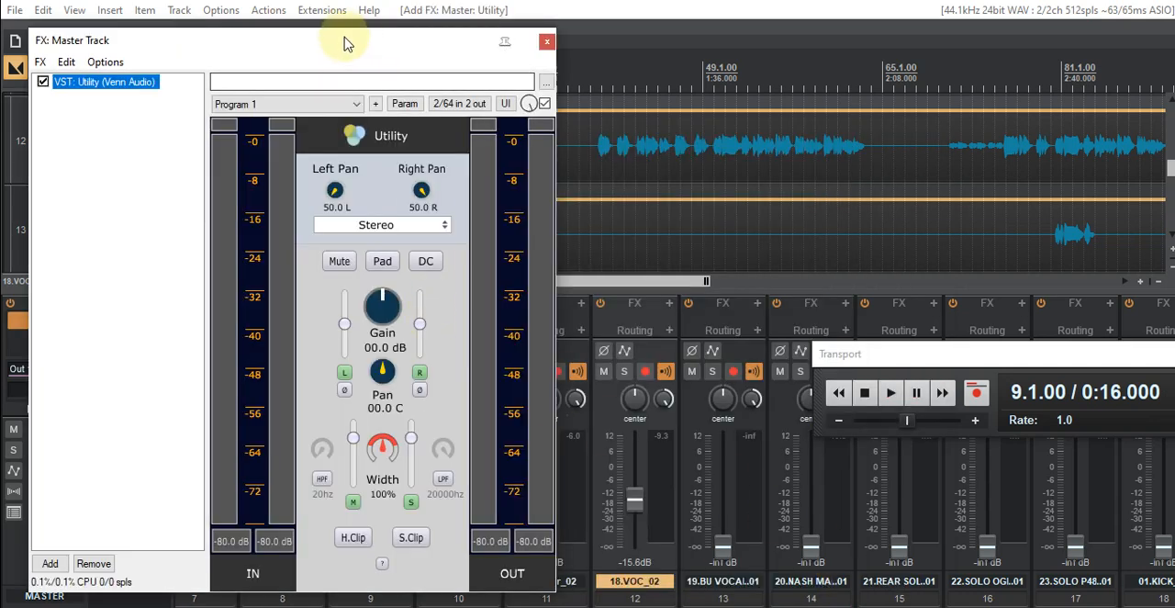
- Set the Utility gain on the master track to 8.1 dB and move the FX window clear of the 18.VOC_02 channel
left_click_drag(477, 48, 624, 61)
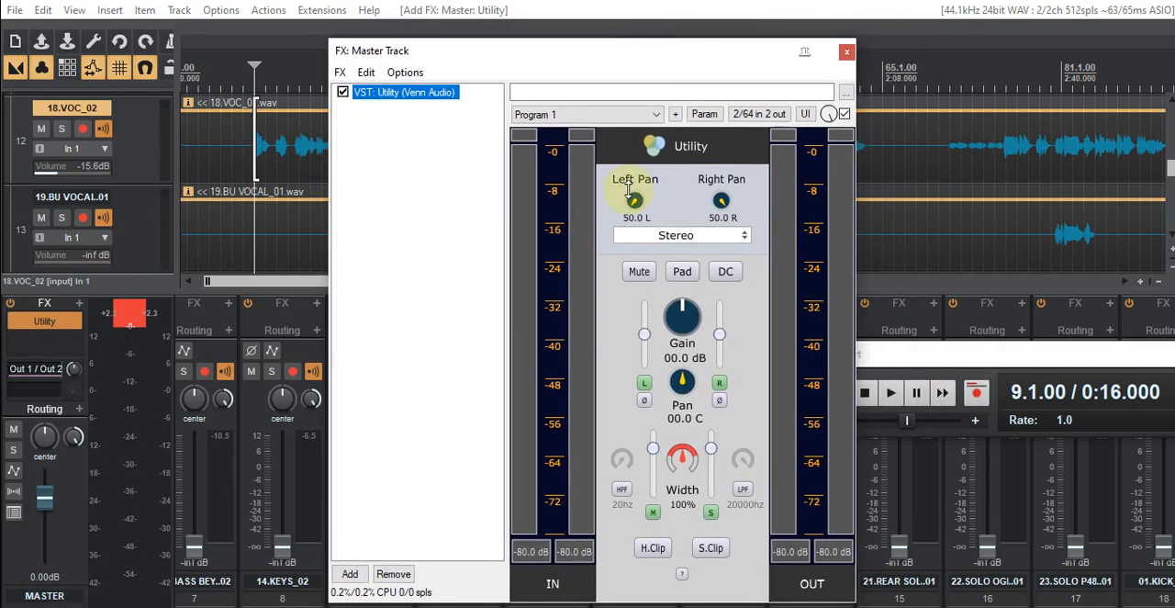
left_click_drag(680, 312, 685, 303)
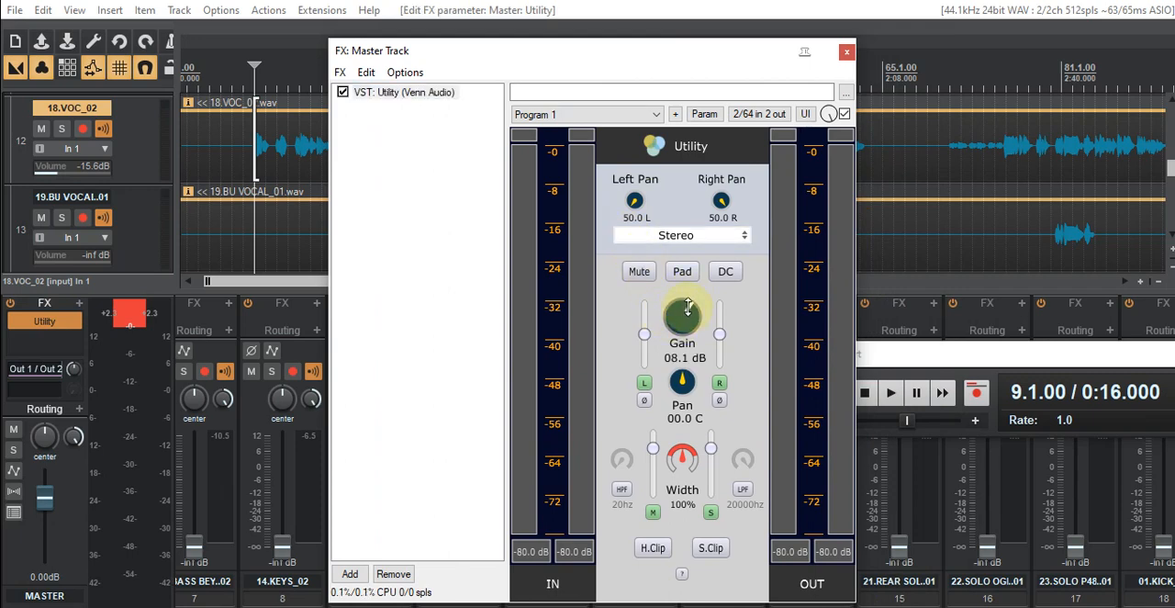
left_click_drag(690, 57, 0, 129)
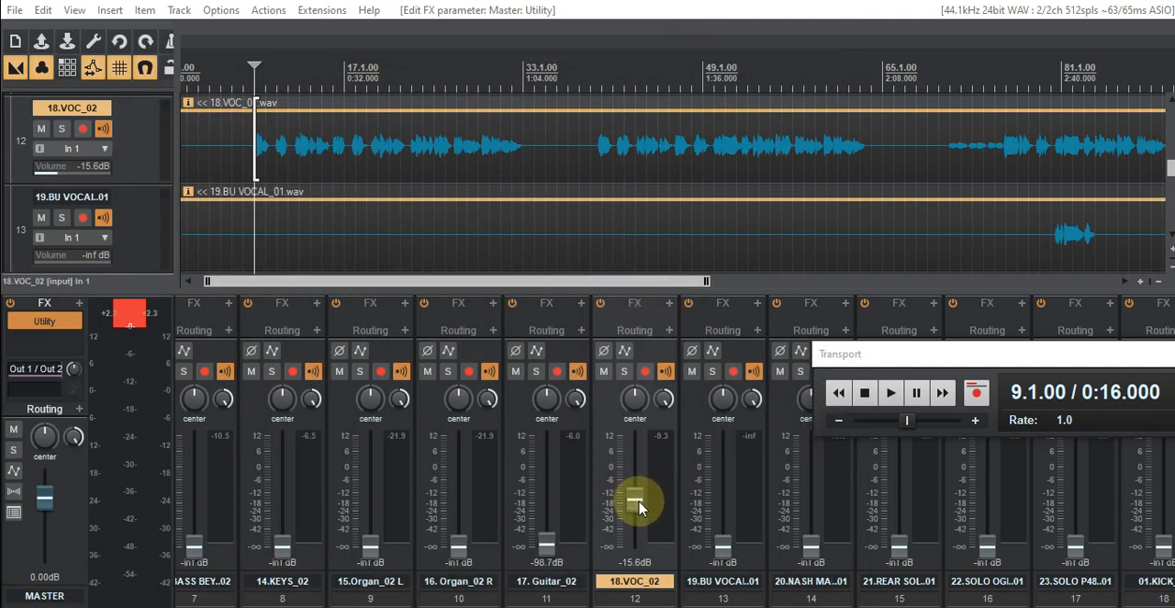
left_click_drag(0, 66, 474, 0)
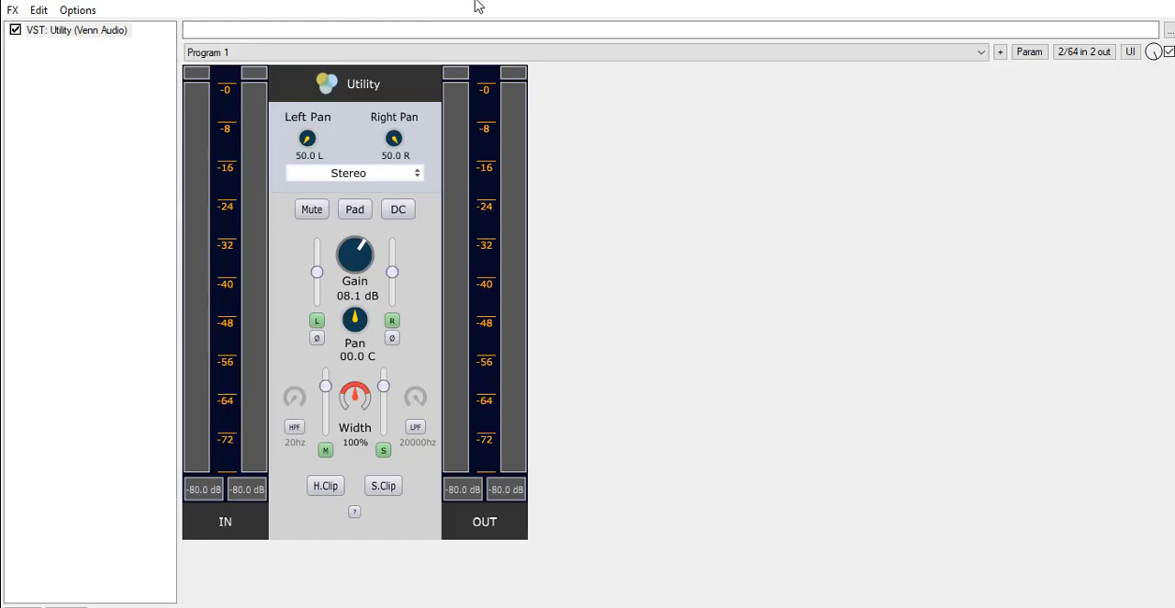
double_click(475, 1)
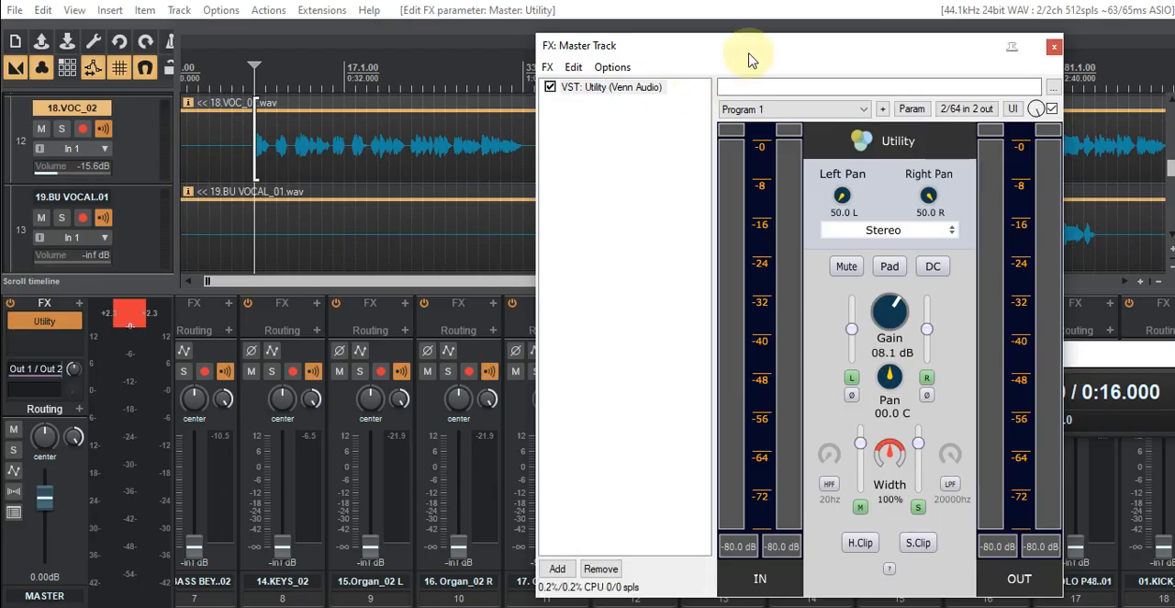
left_click_drag(748, 57, 545, 81)
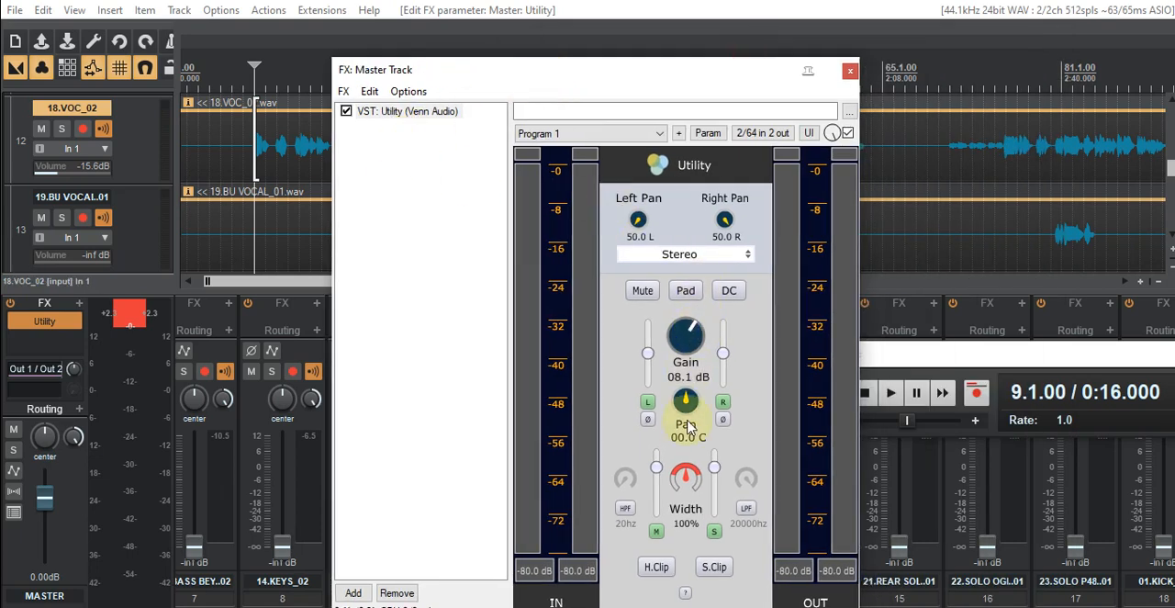
left_click_drag(630, 84, 208, 87)
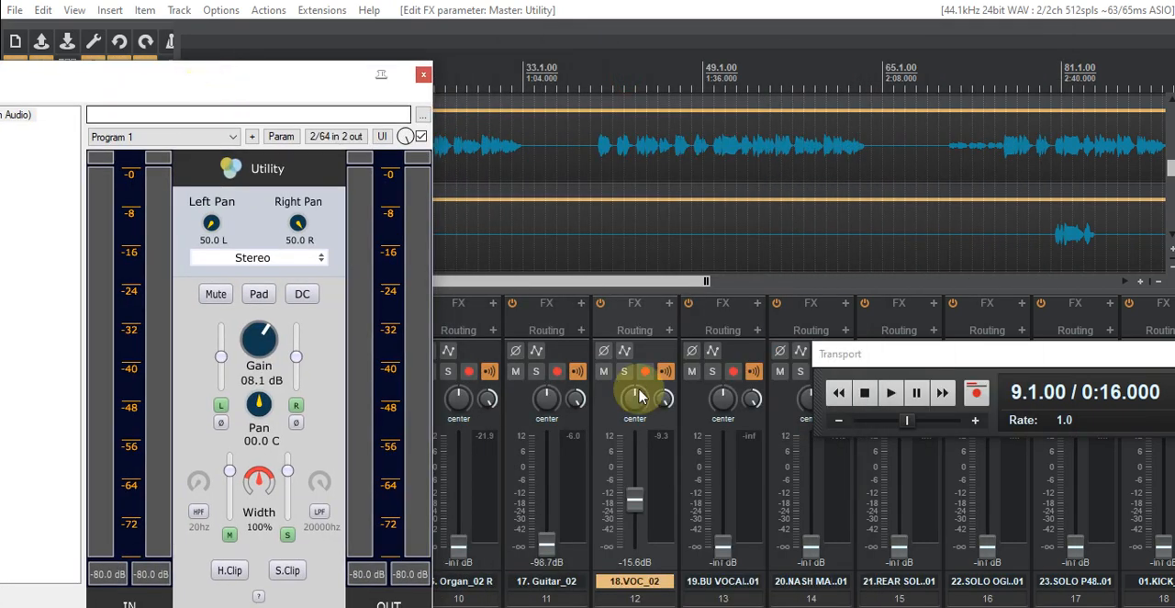
- Lower the 18.VOC_02 fader to -25.8 dB, keeping the master FX window beside the channel
left_click_drag(640, 507, 640, 524)
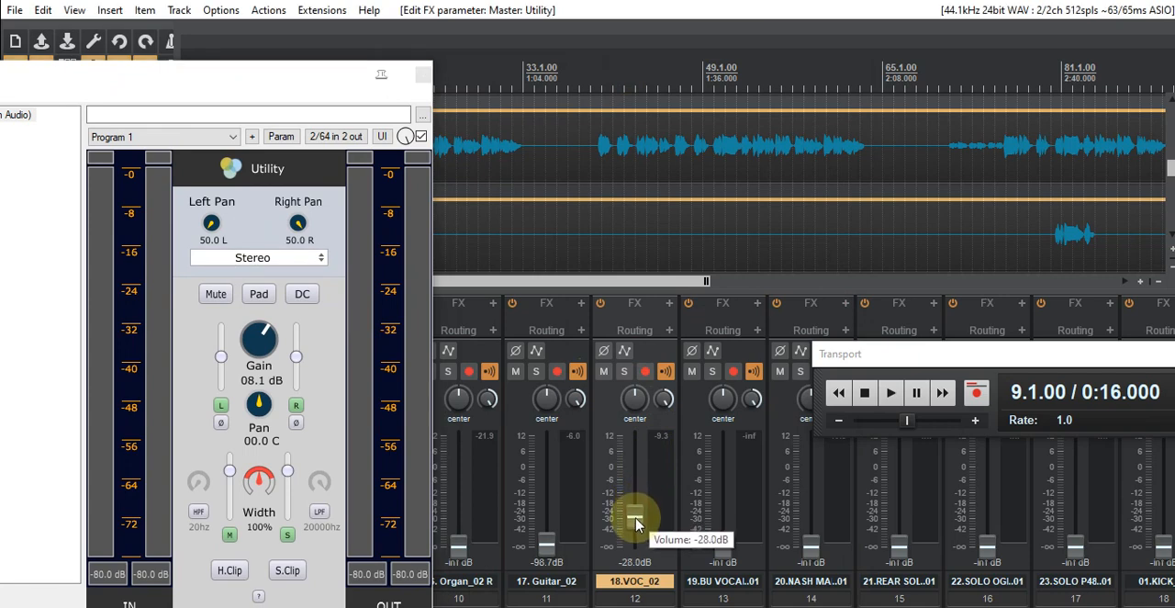
left_click_drag(637, 521, 637, 522)
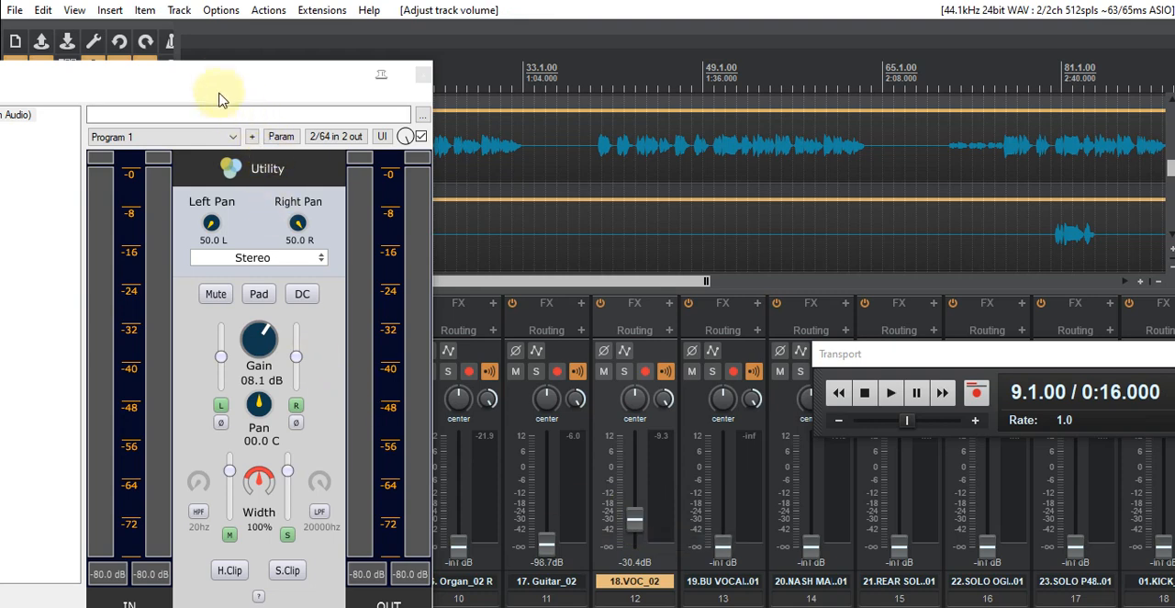
left_click_drag(215, 73, 367, 71)
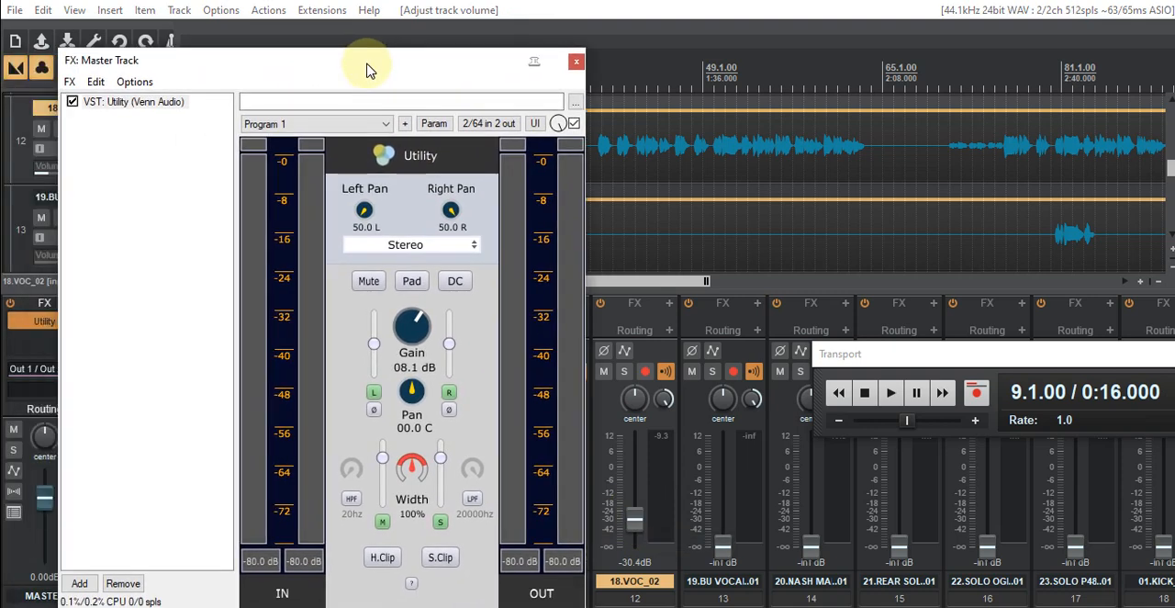
left_click(635, 522)
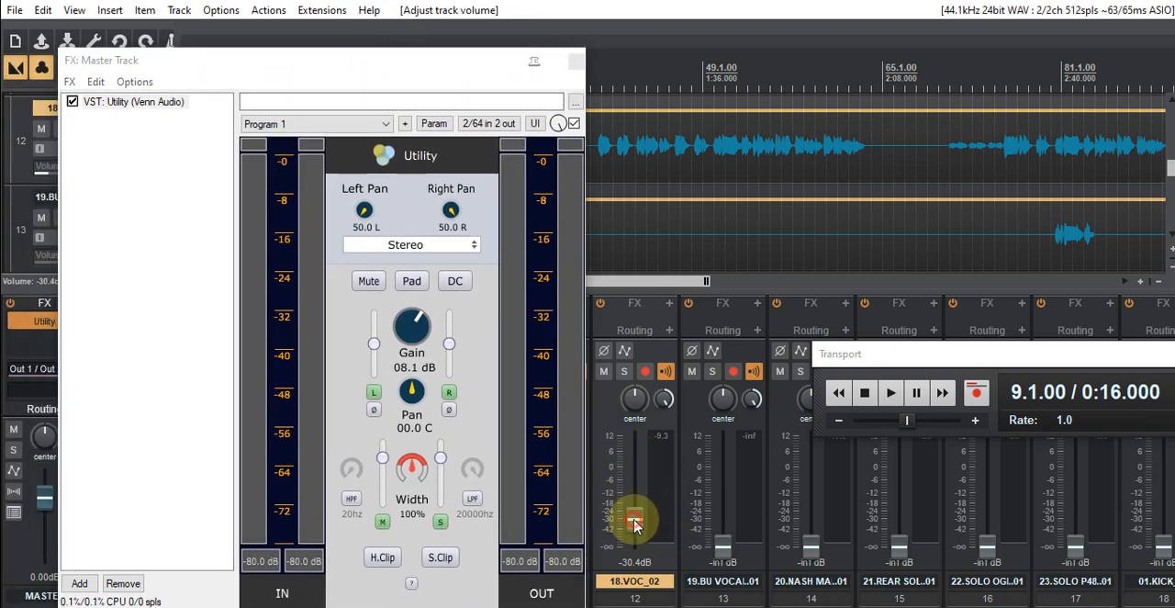
left_click_drag(635, 522, 635, 519)
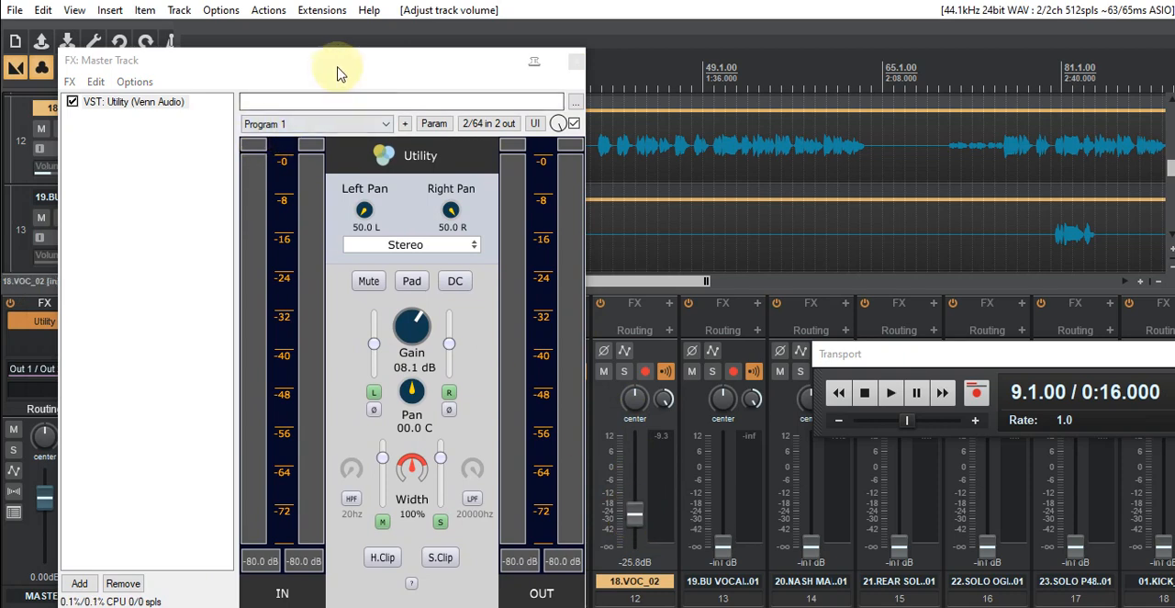
- Play the vocal from bar 9 and move the master FX window off the mixer
left_click_drag(337, 73, 320, 72)
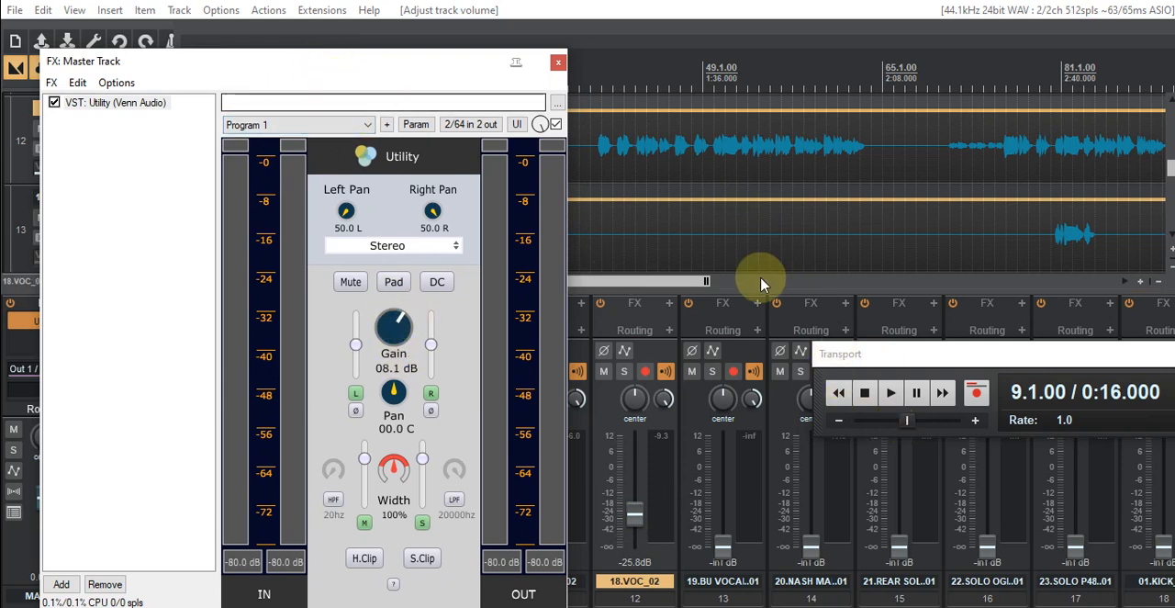
left_click(892, 395)
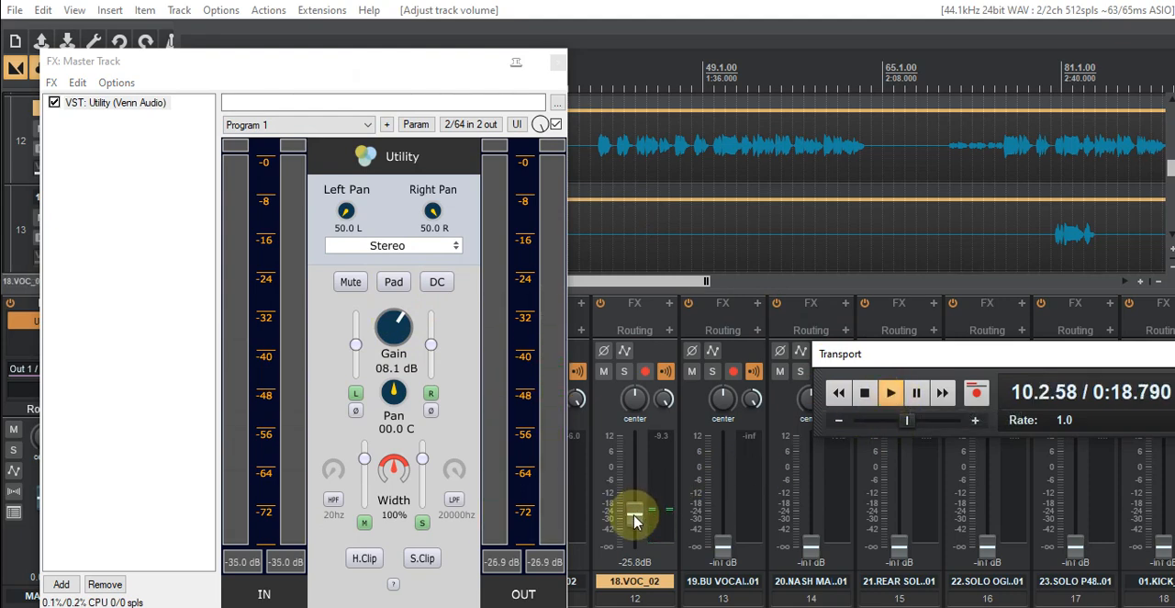
left_click_drag(371, 74, 0, 110)
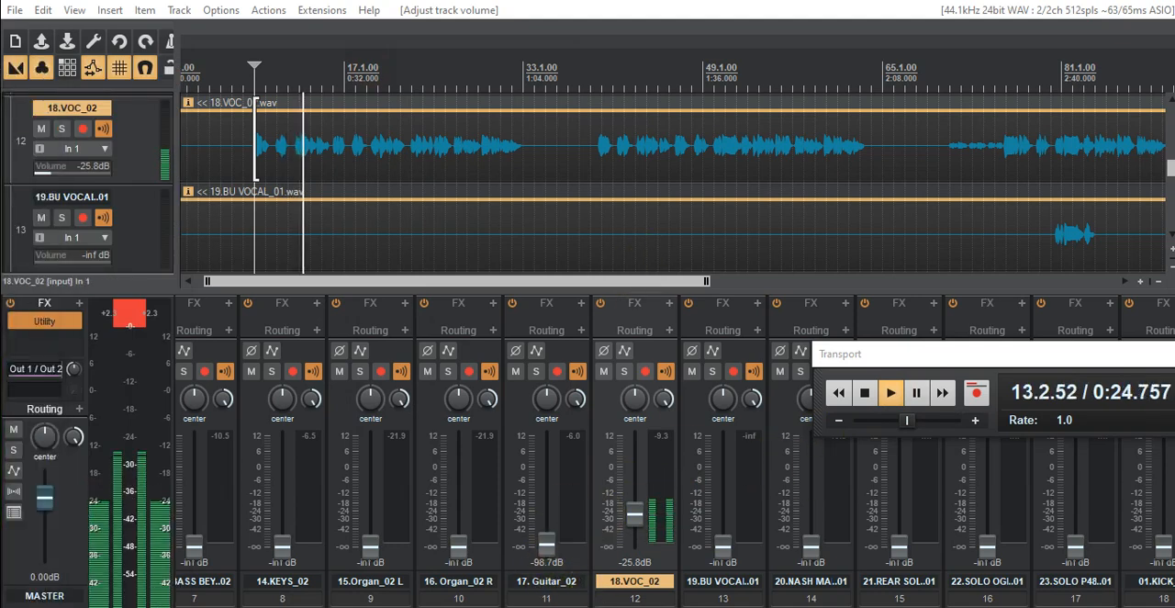
- Create a time selection from bar 1 over the full length of the song
scroll(675, 449, "left", 1)
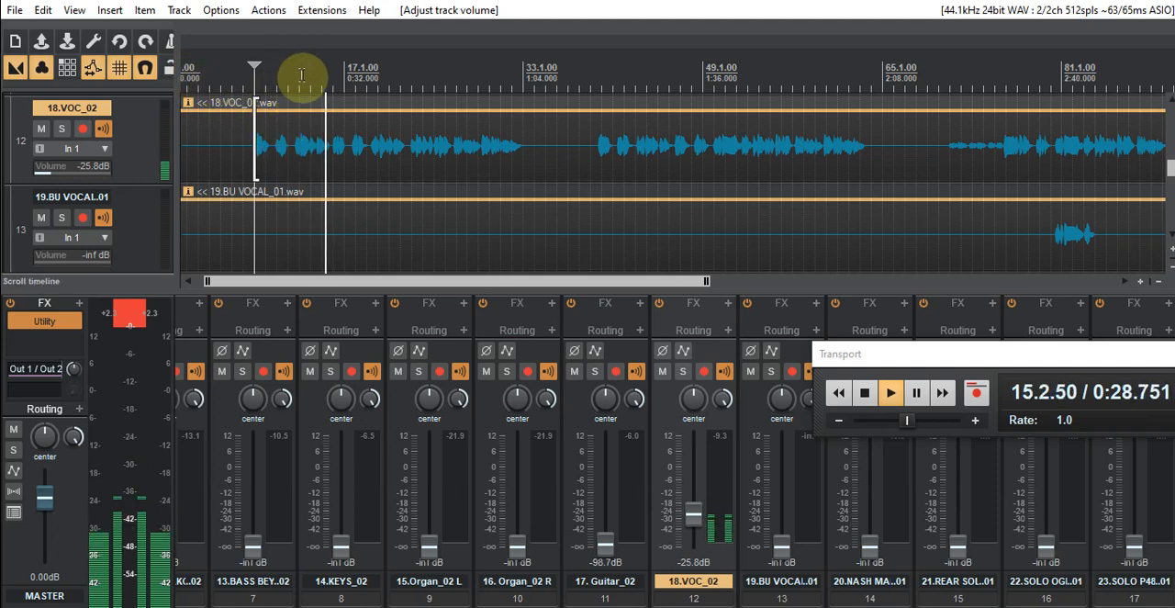
left_click_drag(315, 280, 269, 287)
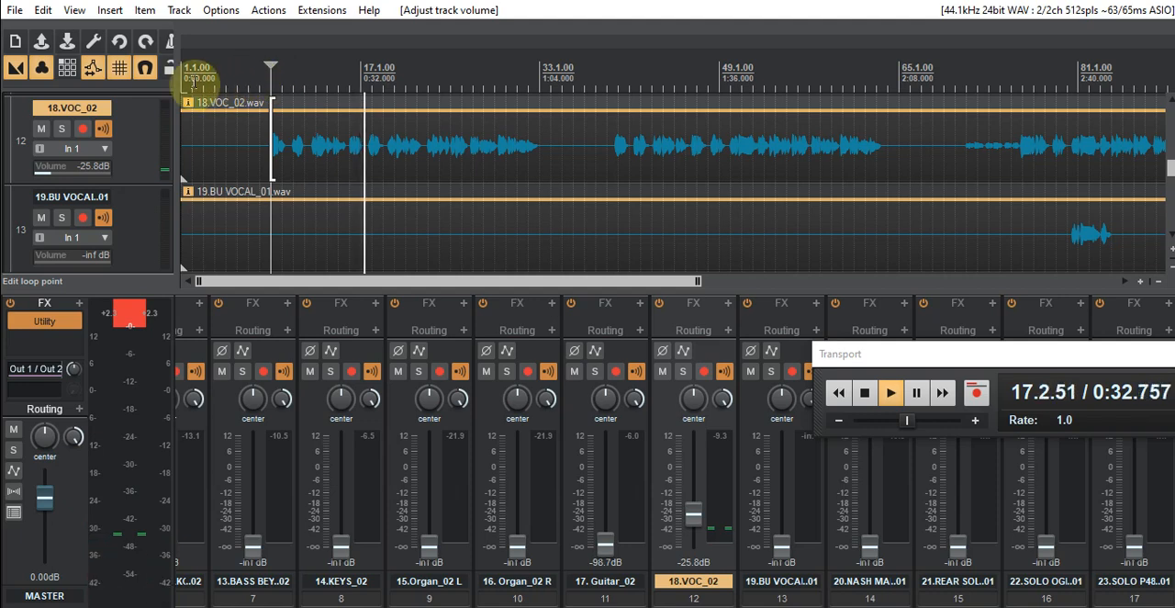
double_click(210, 75)
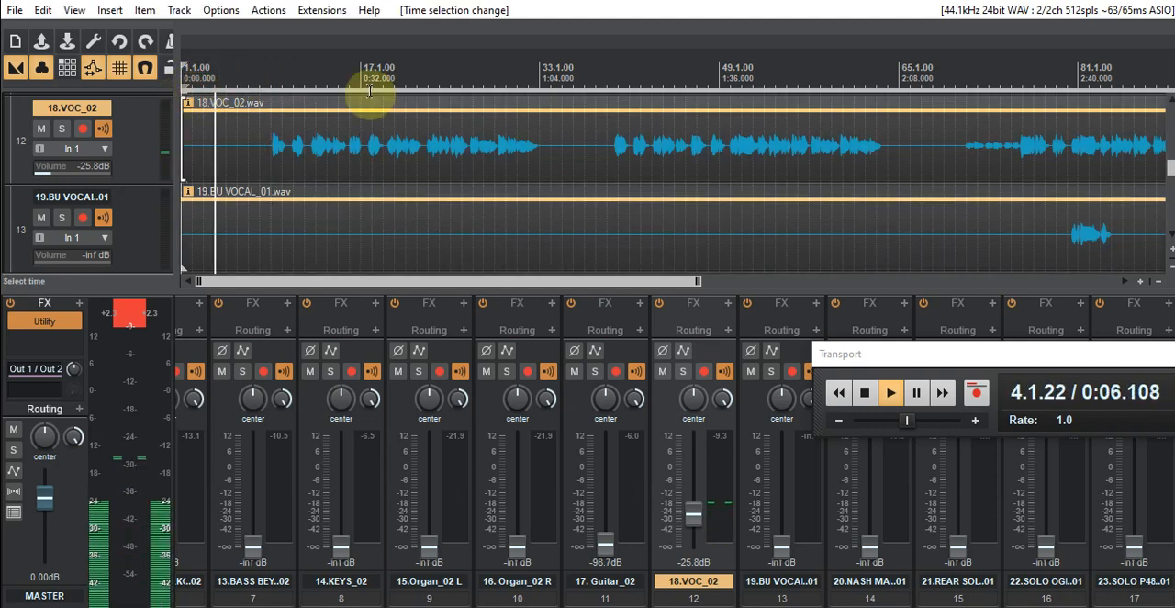
scroll(629, 59, "down", 3)
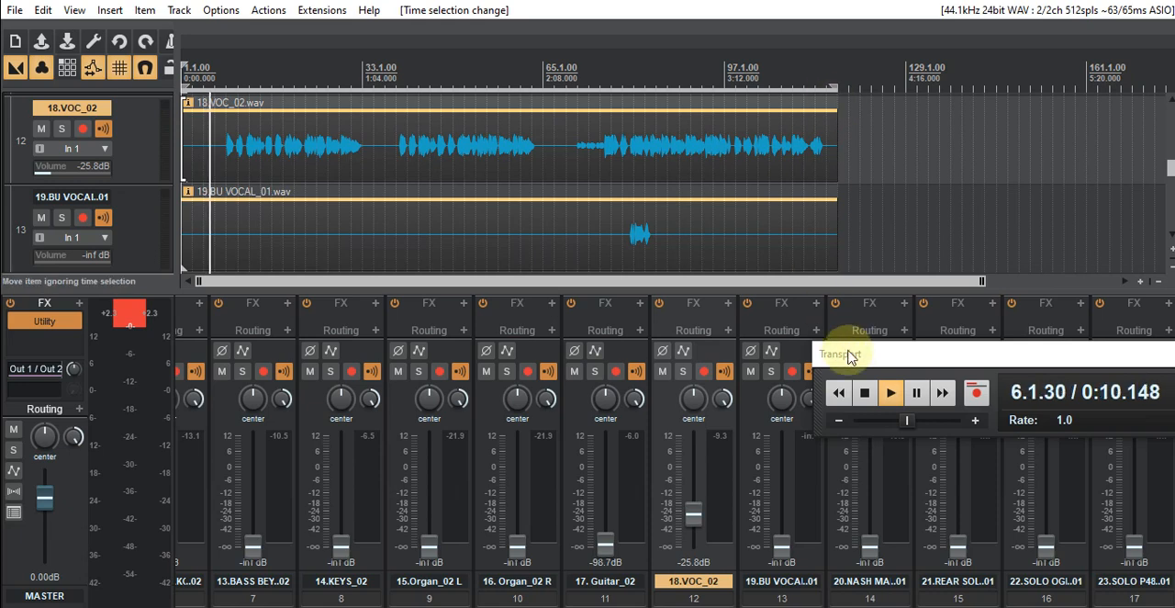
- Stop playback and shorten the time selection to run from 9.1.00 to 27.1.00 over the first vocal passage
left_click(863, 391)
left_click_drag(834, 88, 362, 111)
left_click_drag(439, 112, 367, 113)
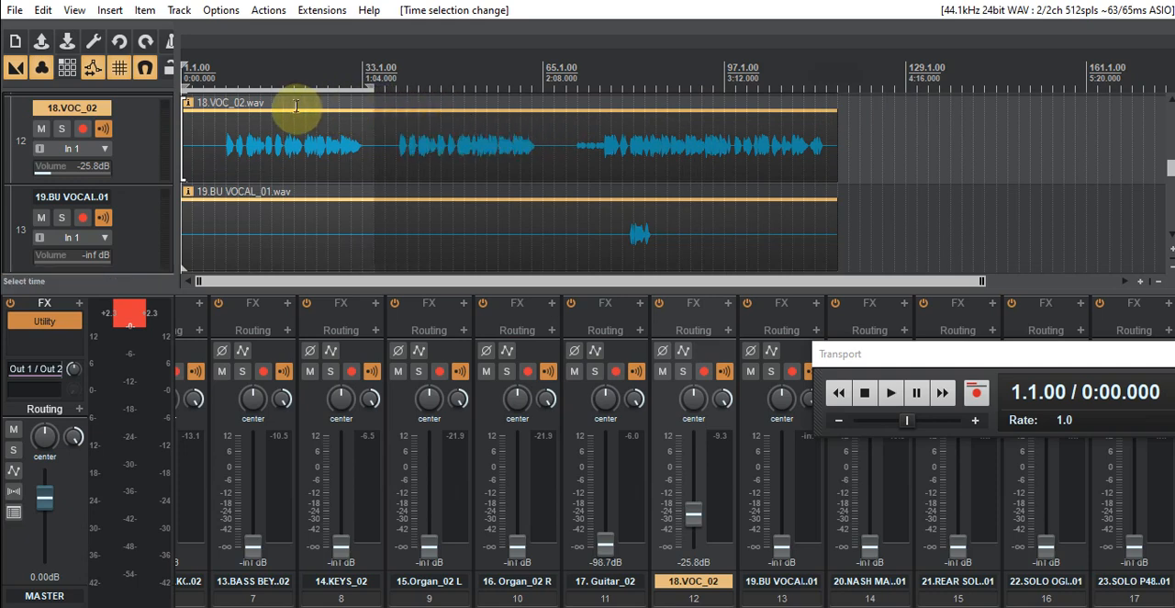
left_click_drag(185, 92, 229, 90)
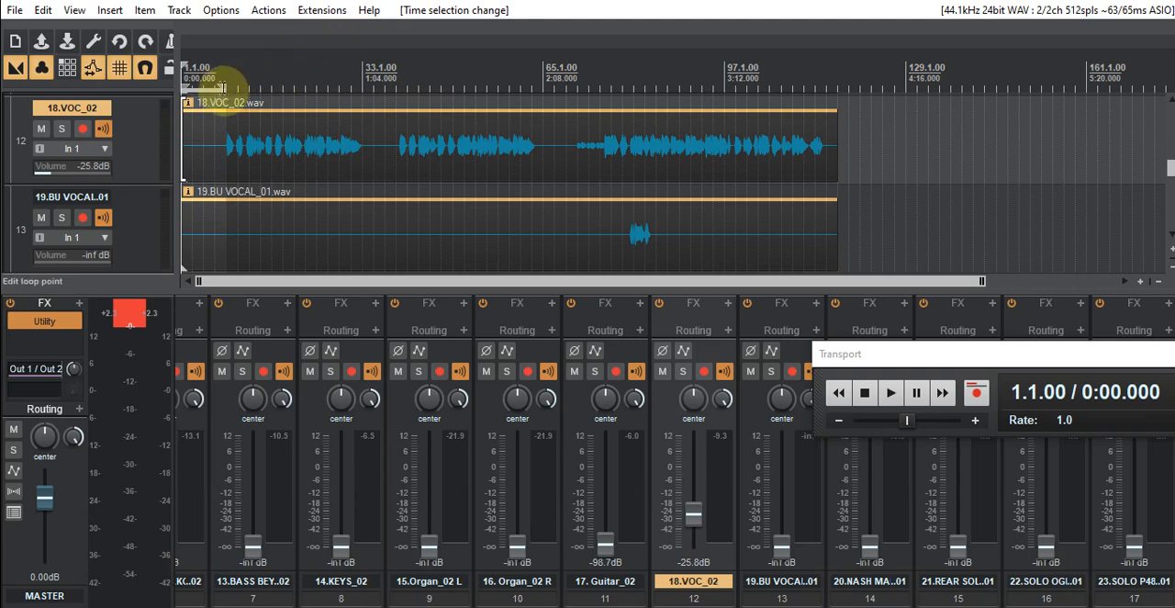
left_click_drag(223, 89, 358, 106)
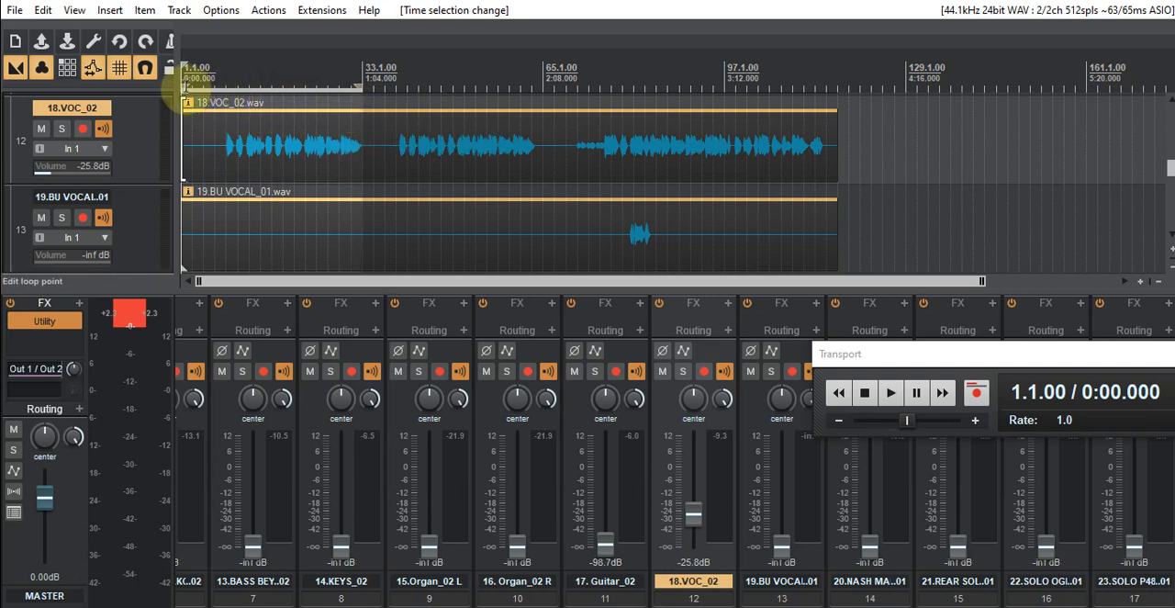
left_click_drag(193, 89, 330, 99)
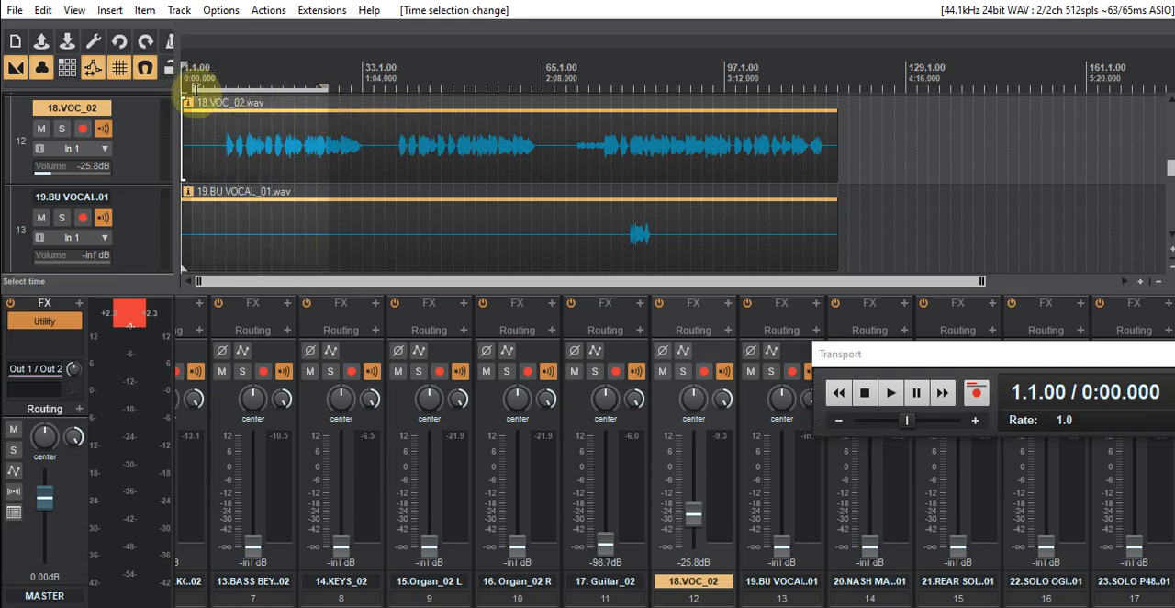
left_click_drag(194, 88, 228, 89)
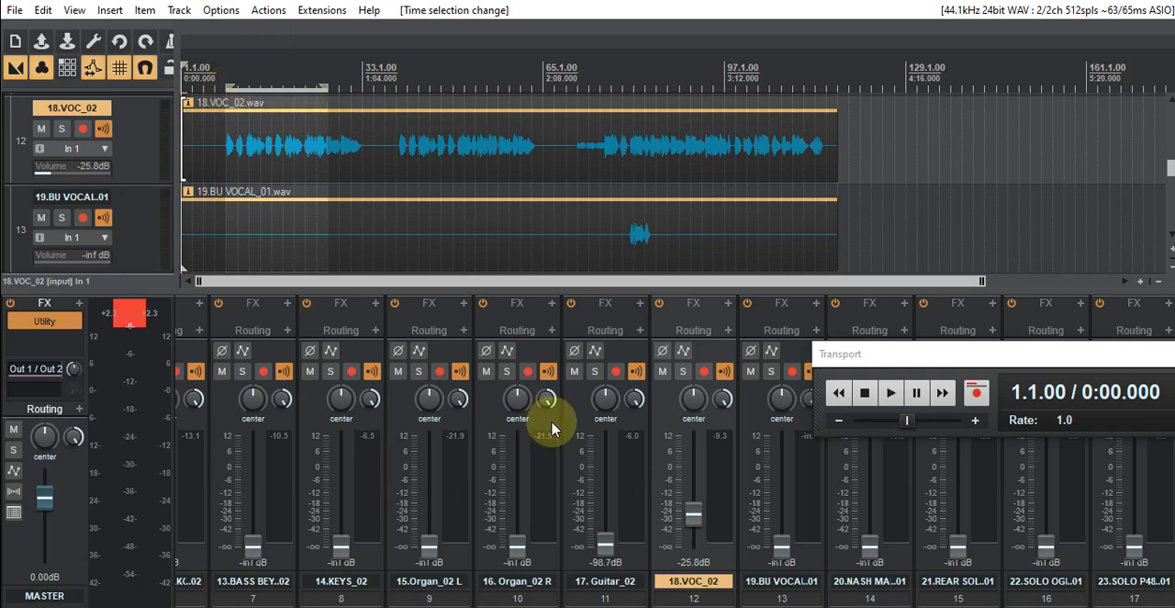
- Turn on repeat for the time selection and move the Transport window up over the tracks, clear of the mixer
left_click_drag(1043, 356, 630, 394)
left_click(910, 423)
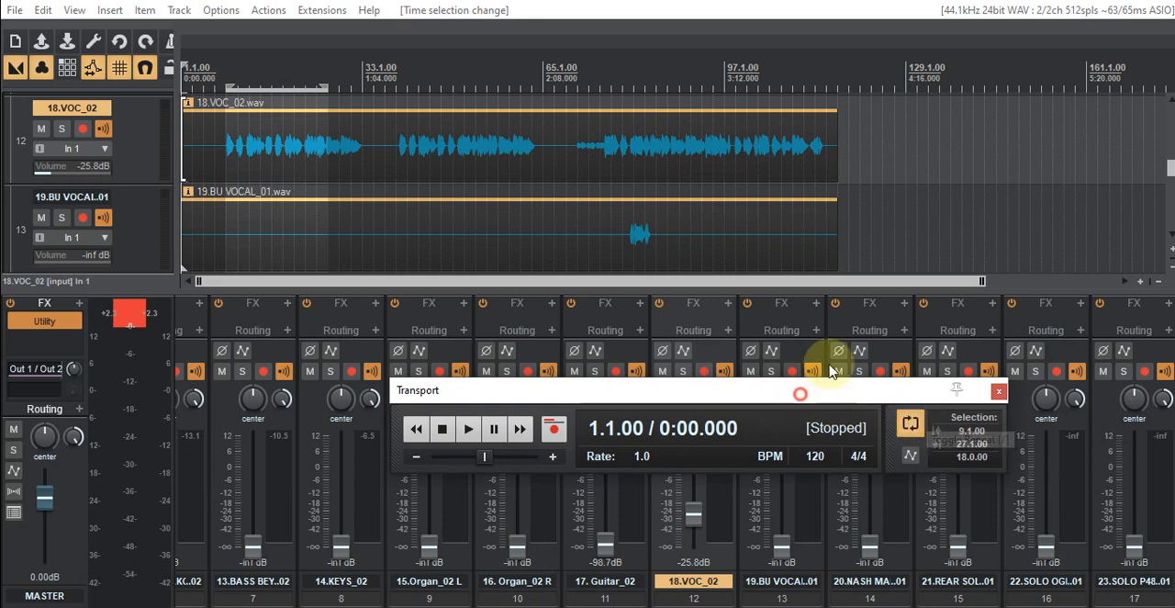
left_click_drag(800, 393, 927, 263)
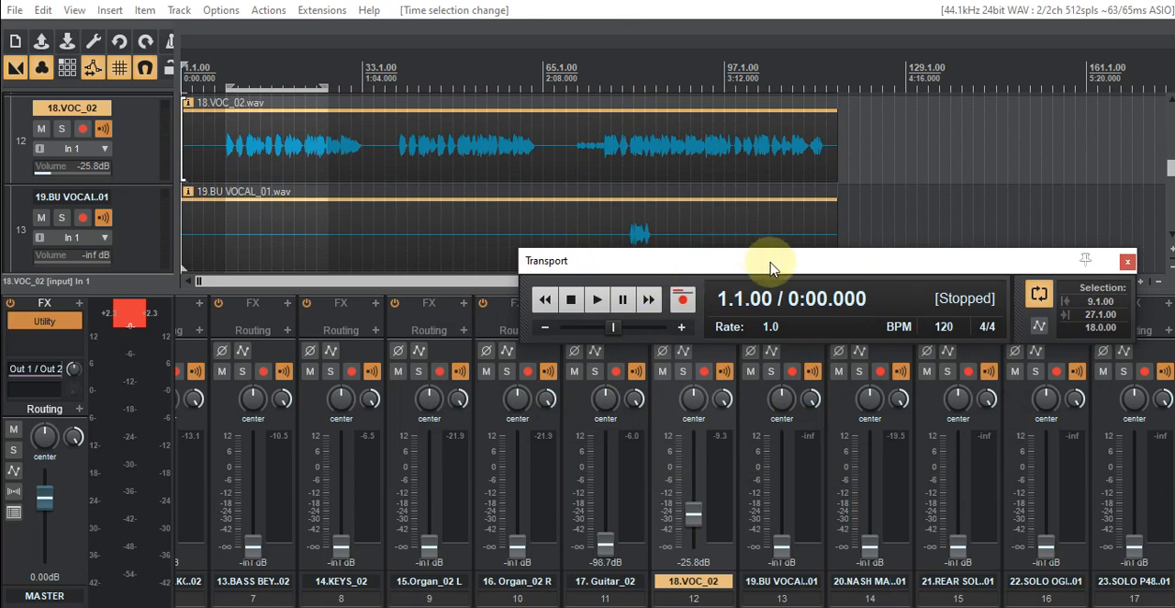
left_click_drag(771, 267, 870, 184)
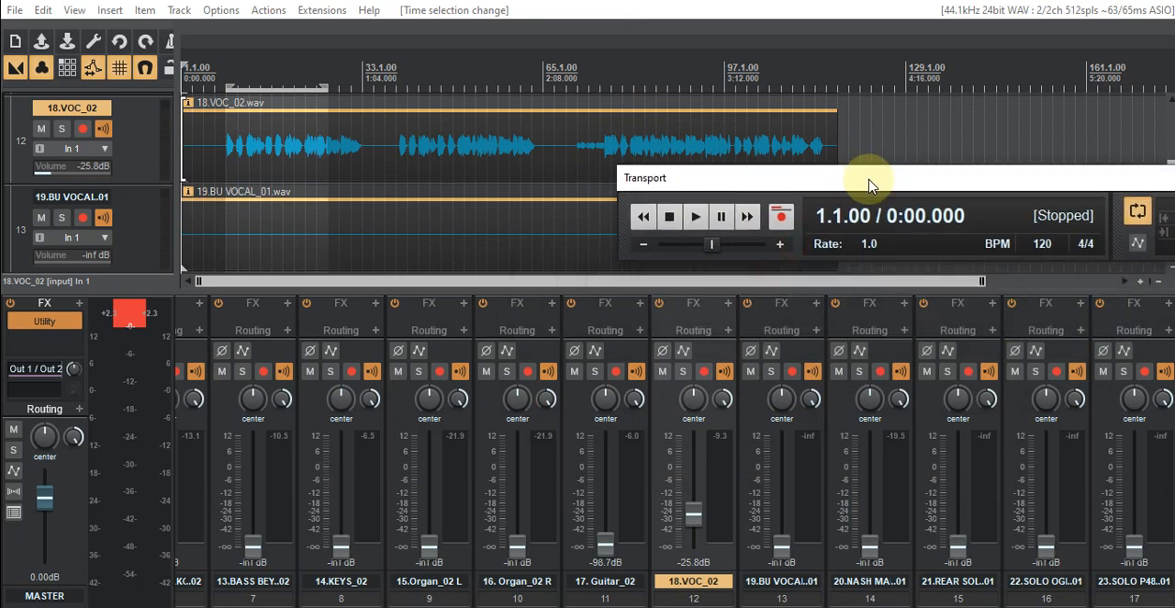
- Play the vocal from about bar 13 inside the loop and raise the 18.VOC_02 fader to -14.7 dB
left_click(695, 217)
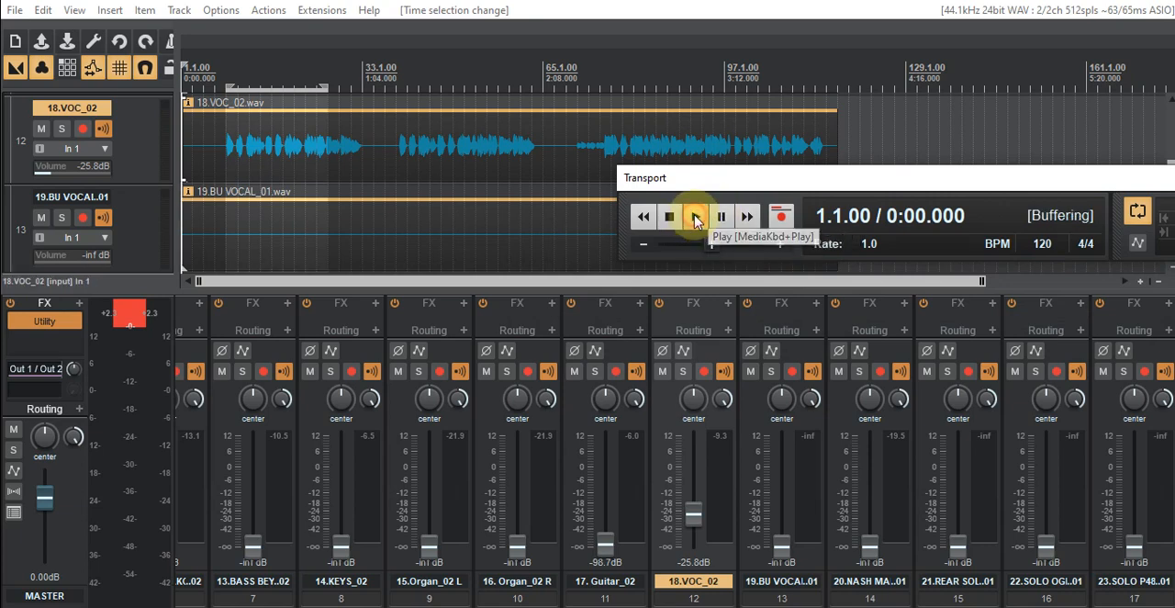
left_click(238, 109)
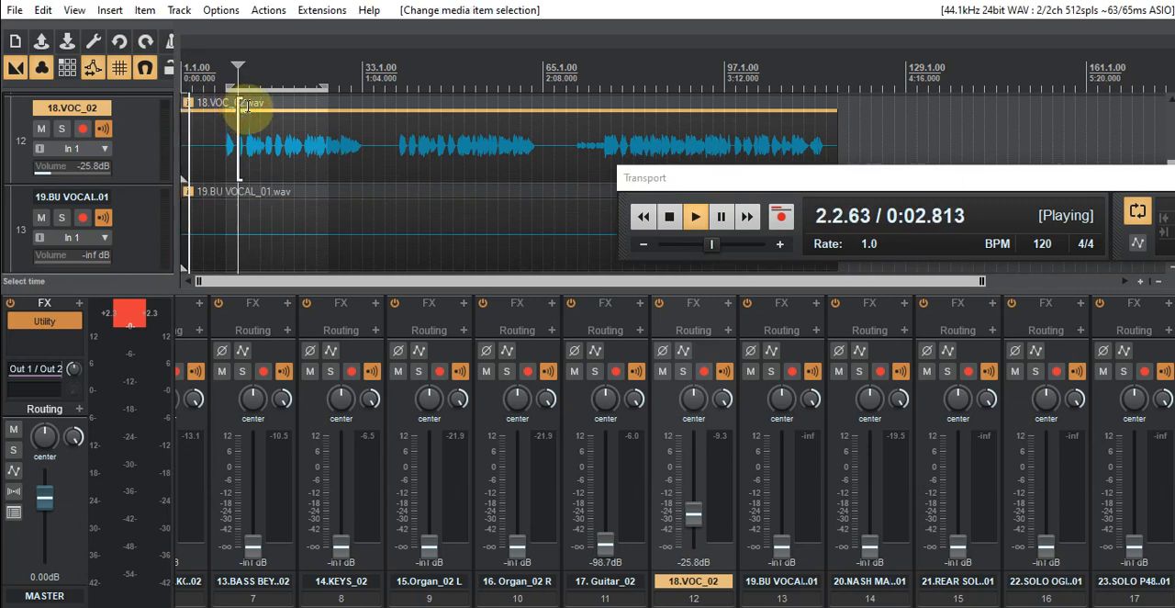
left_click(250, 107)
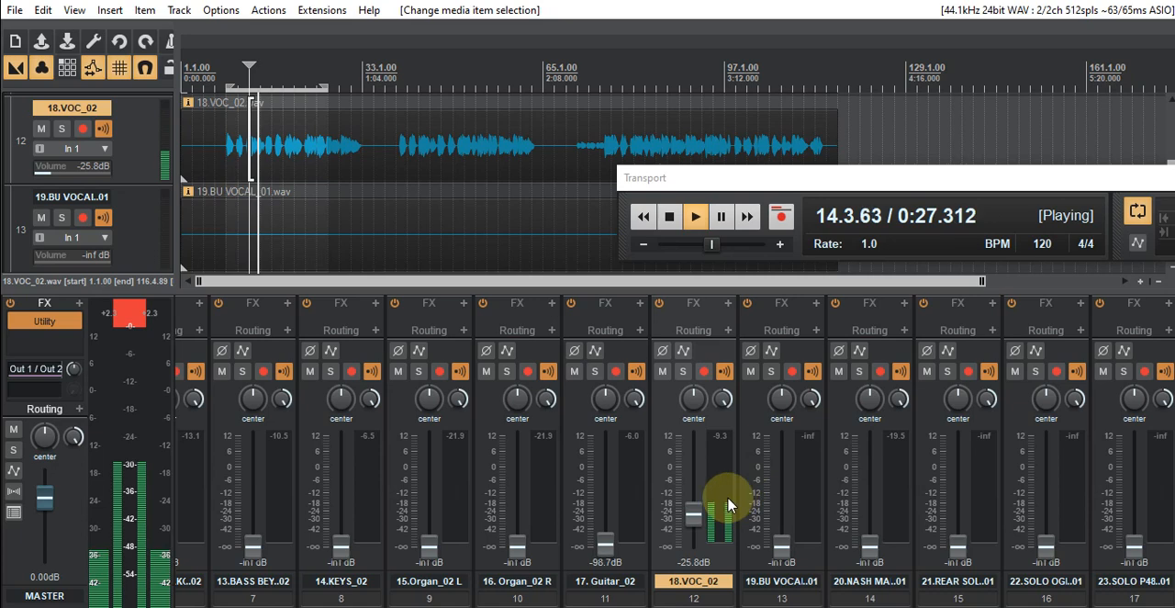
left_click_drag(693, 519, 693, 501)
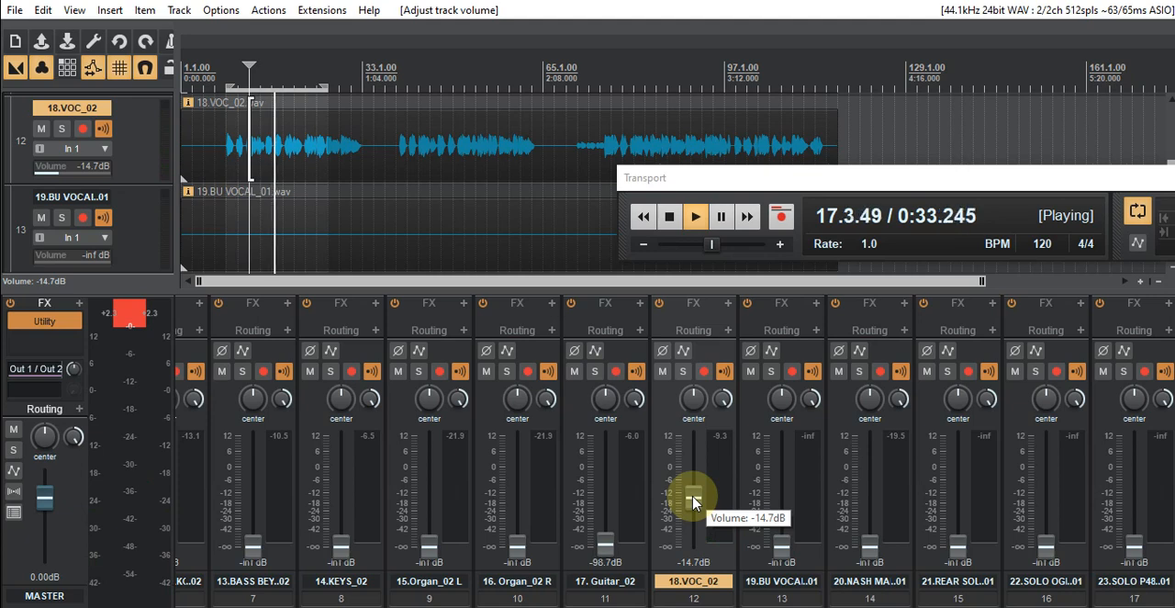
- Stop playback and replay the lead vocal from bar 13 inside the loop to check its level
left_click(679, 223)
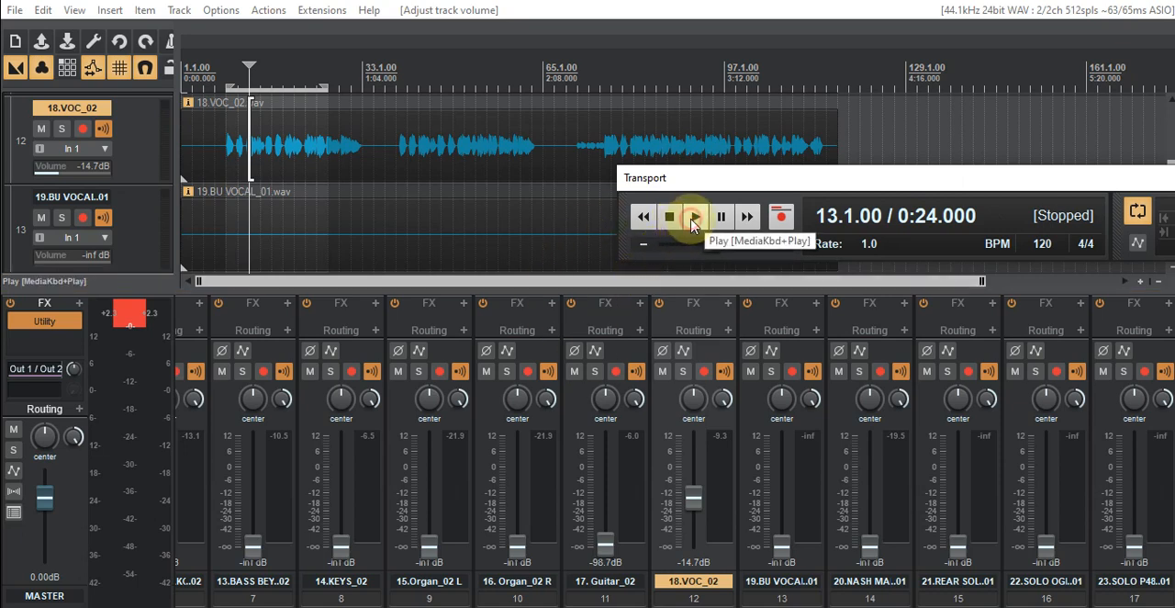
left_click(693, 221)
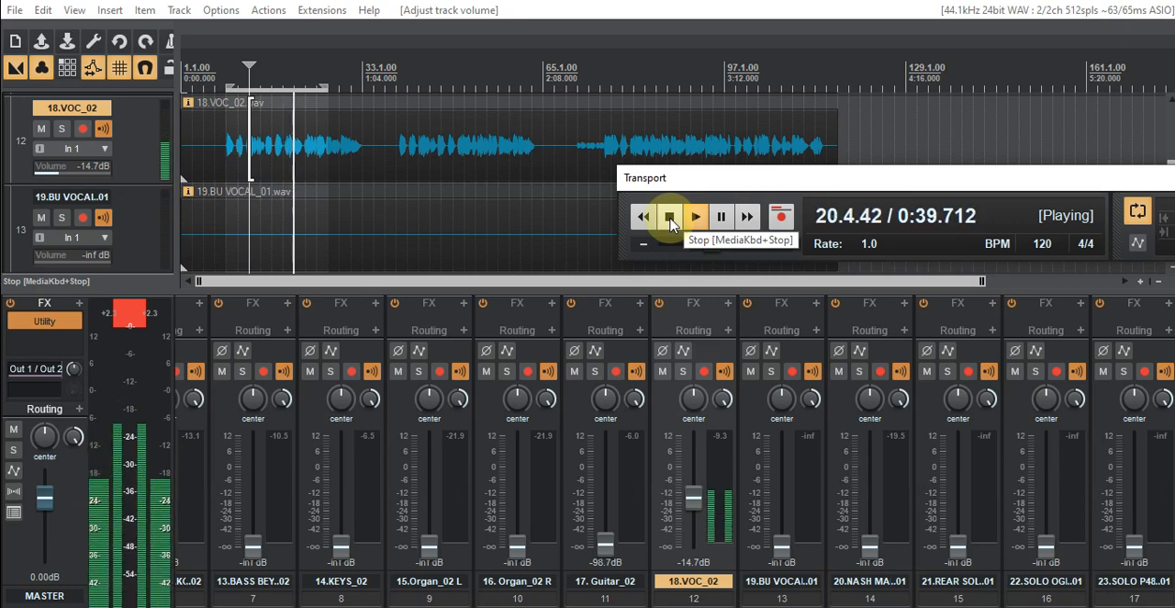
left_click(670, 218)
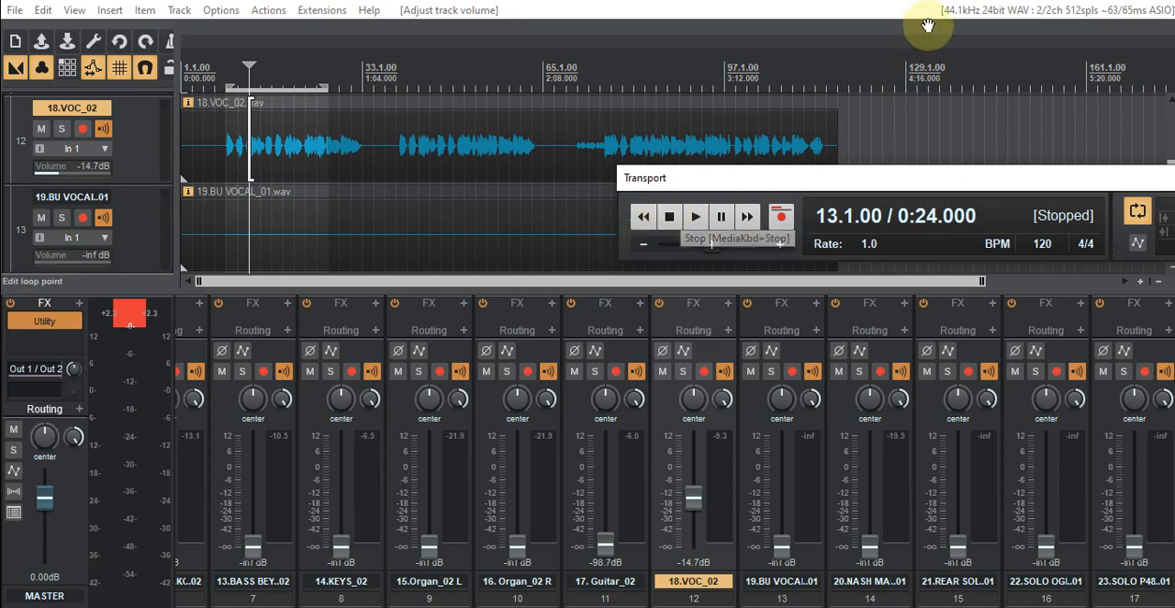
left_click(1055, 1)
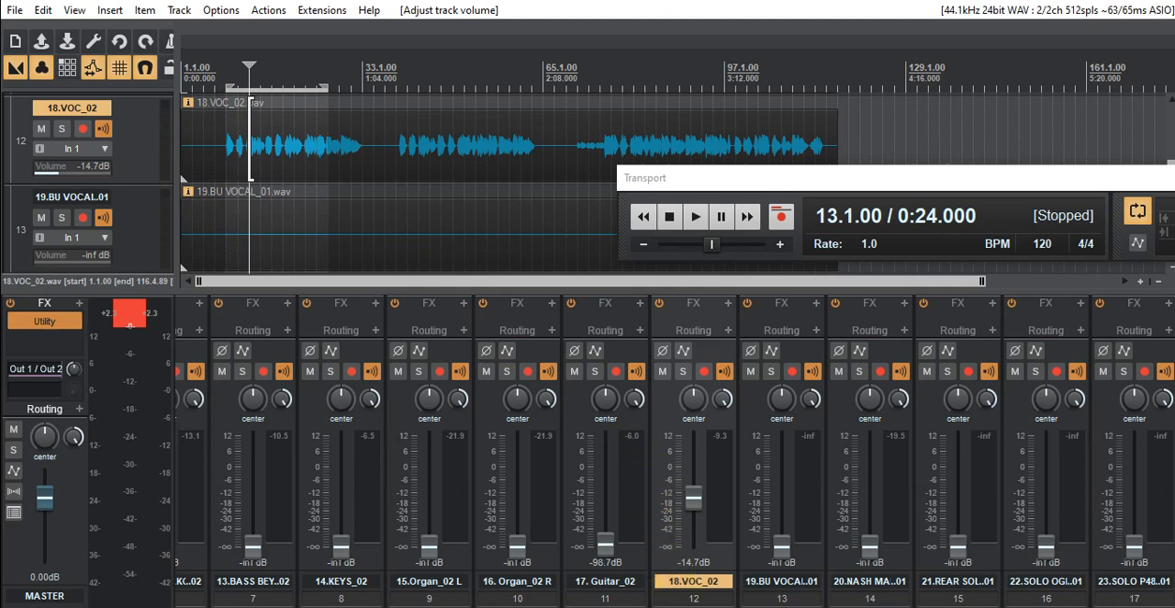
- Try the bass against the vocal during playback, with the 11.BassDI_02 fader at -22.4 dB and the 12.BASS AKG fader at -21.1 dB
scroll(675, 459, "left", 5)
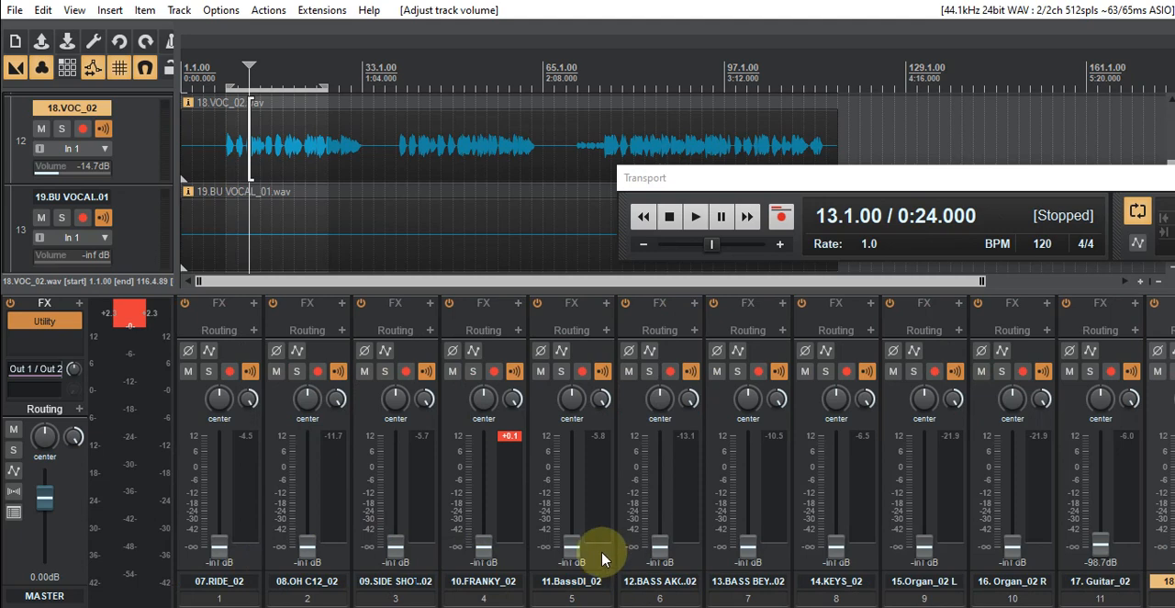
left_click_drag(570, 543, 564, 500)
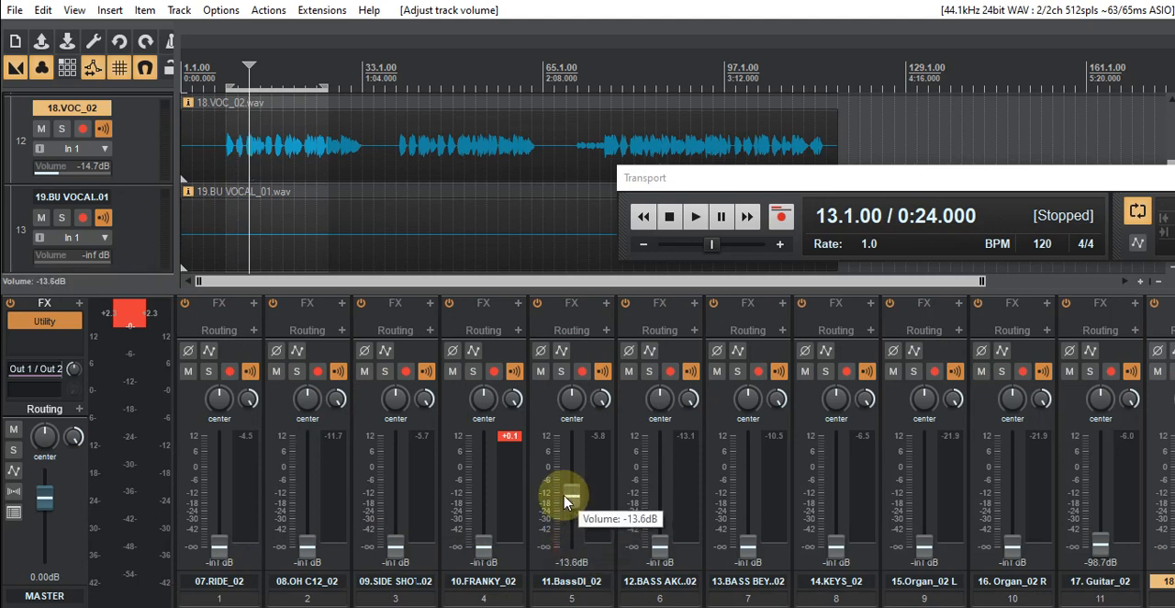
left_click(696, 219)
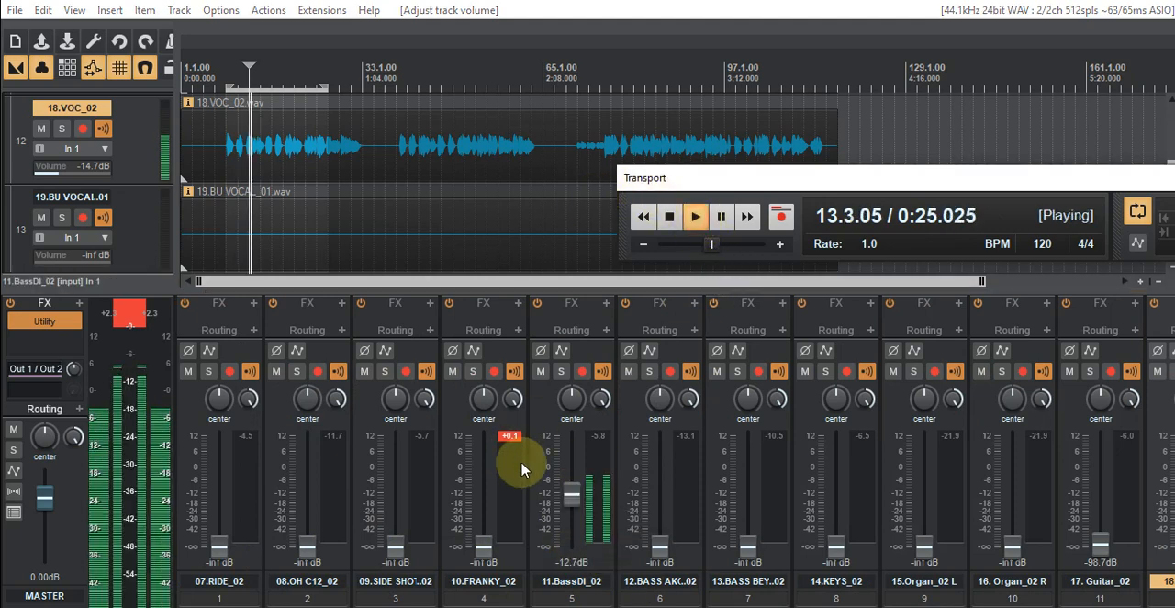
left_click_drag(566, 498, 569, 516)
left_click_drag(661, 545, 662, 518)
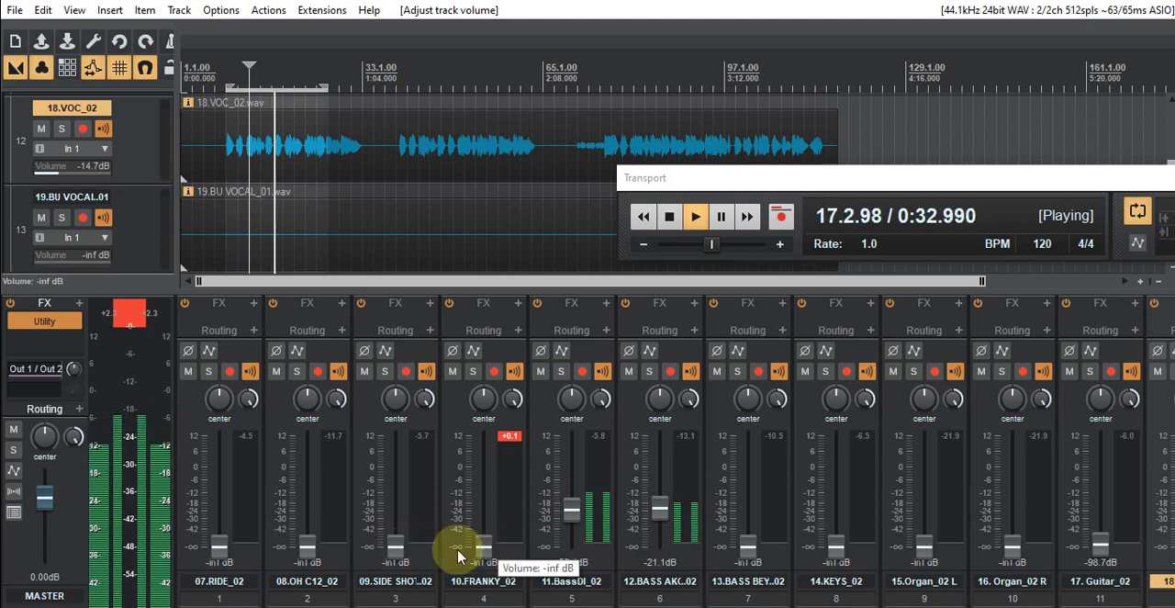
- Try the 09.SIDE SHOT C12_02 fader at -2.75 dB, stop playback and return the fader to -inf
left_click_drag(393, 545, 397, 478)
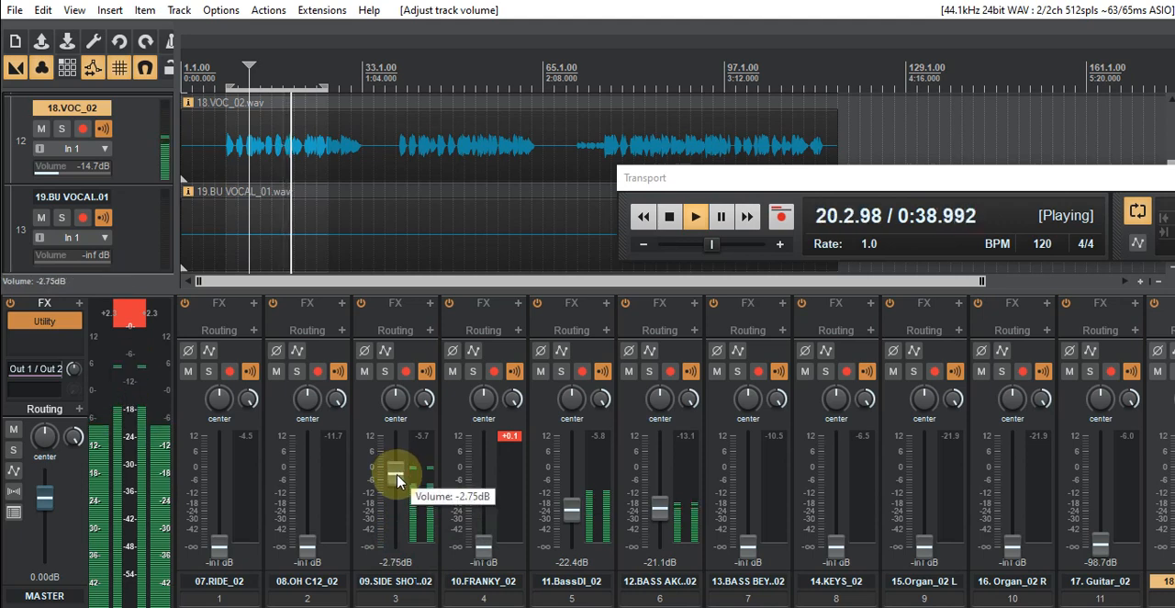
left_click(669, 216)
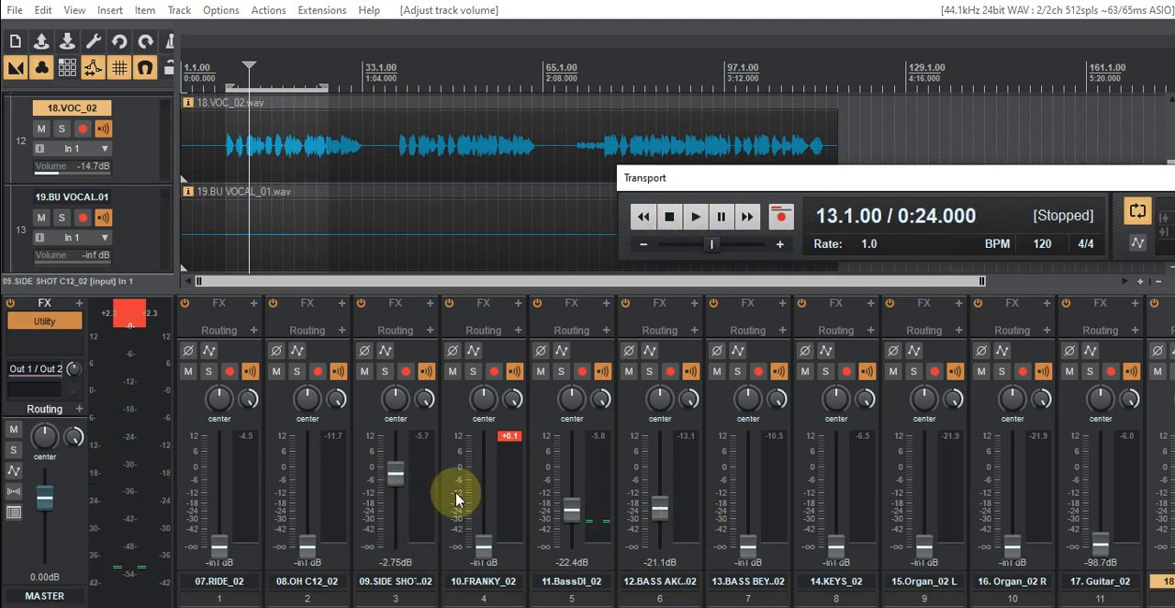
left_click_drag(393, 473, 390, 561)
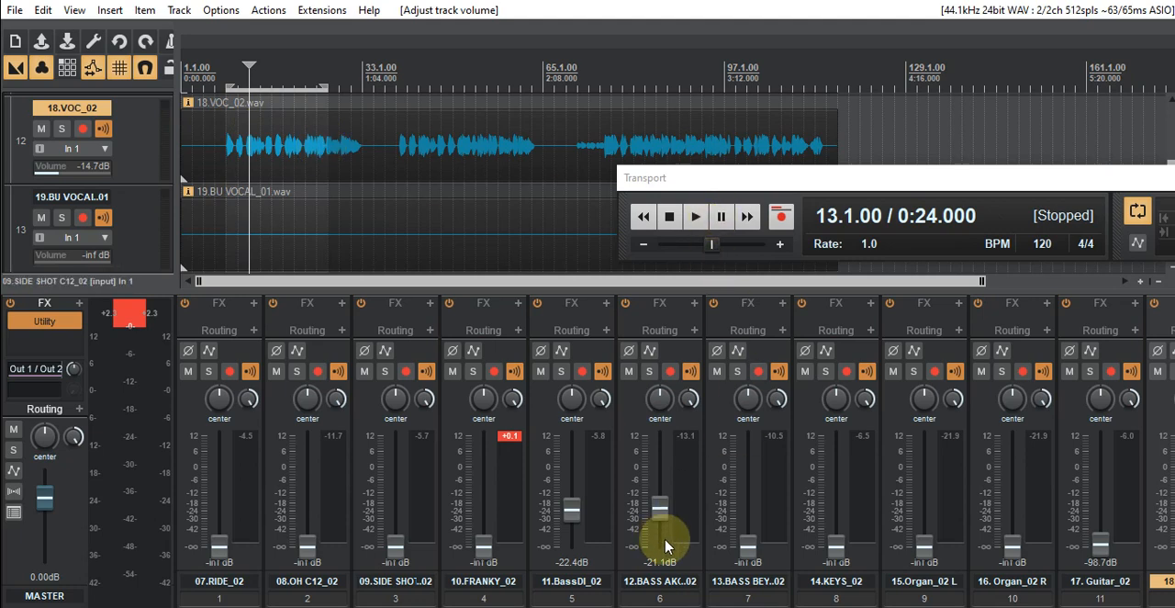
- Duplicate the 18.VOC_02 track twice so that three copies sit side by side in the mixer
scroll(675, 451, "right", 7)
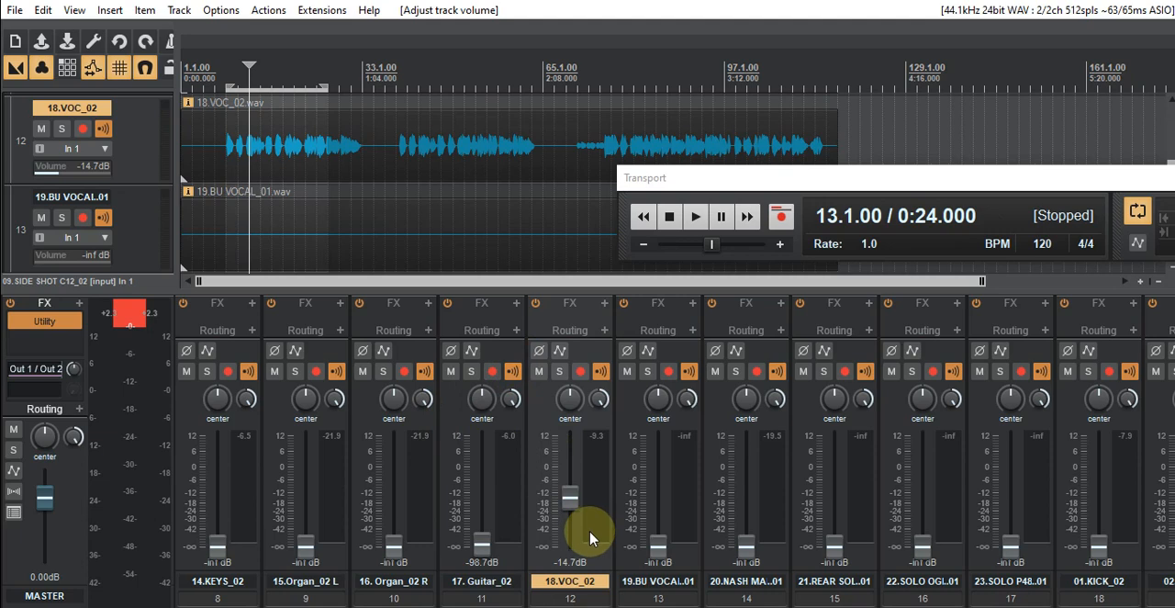
right_click(551, 563)
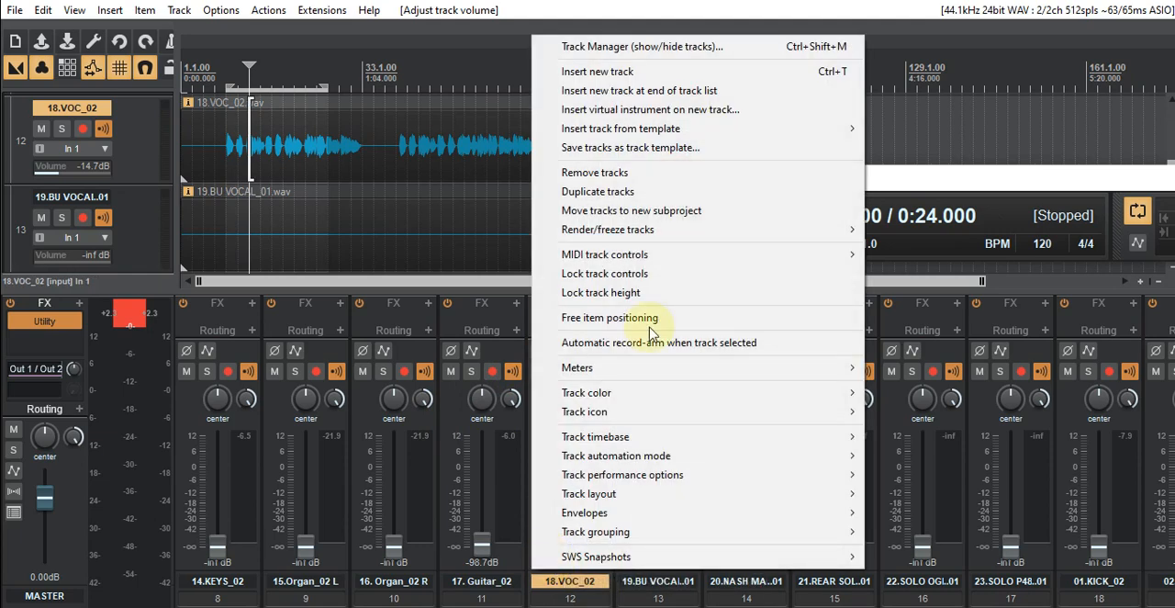
left_click(598, 190)
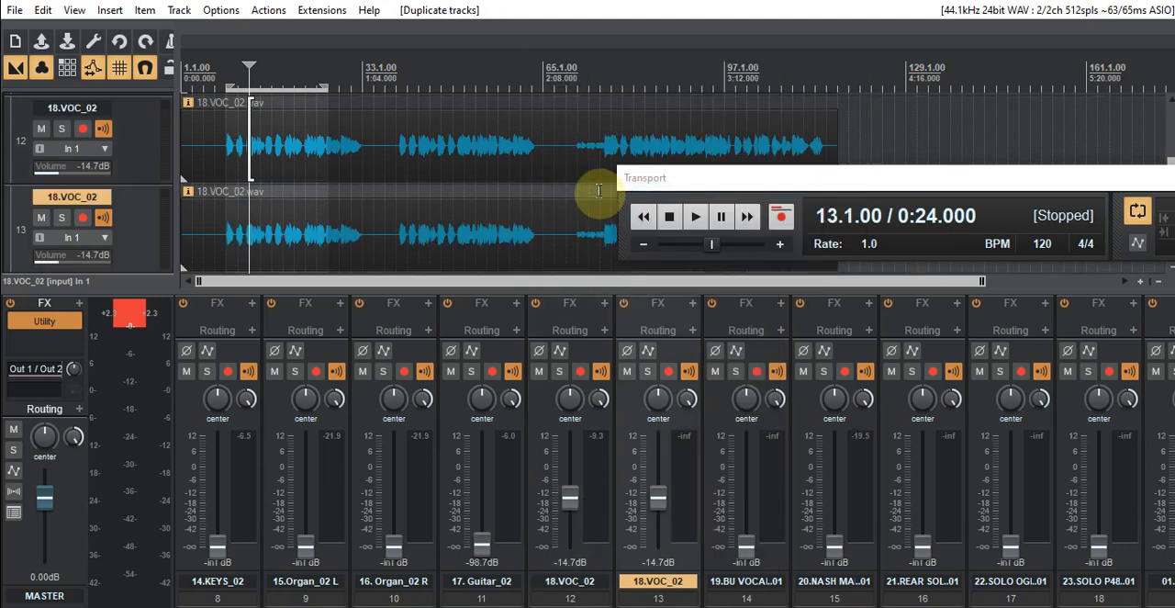
right_click(621, 571)
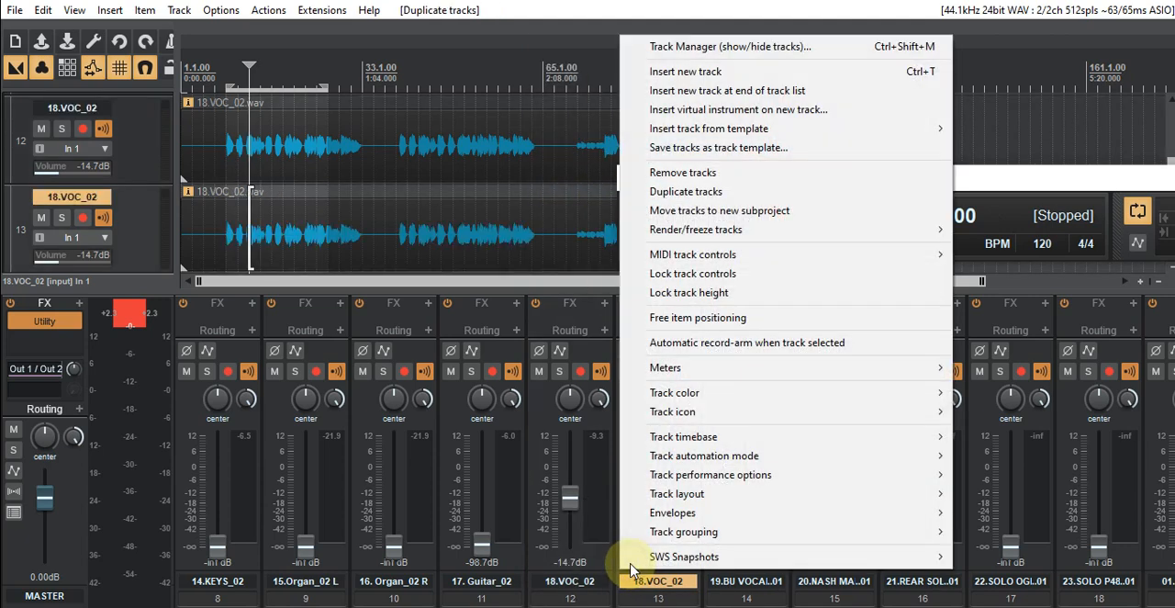
left_click(688, 192)
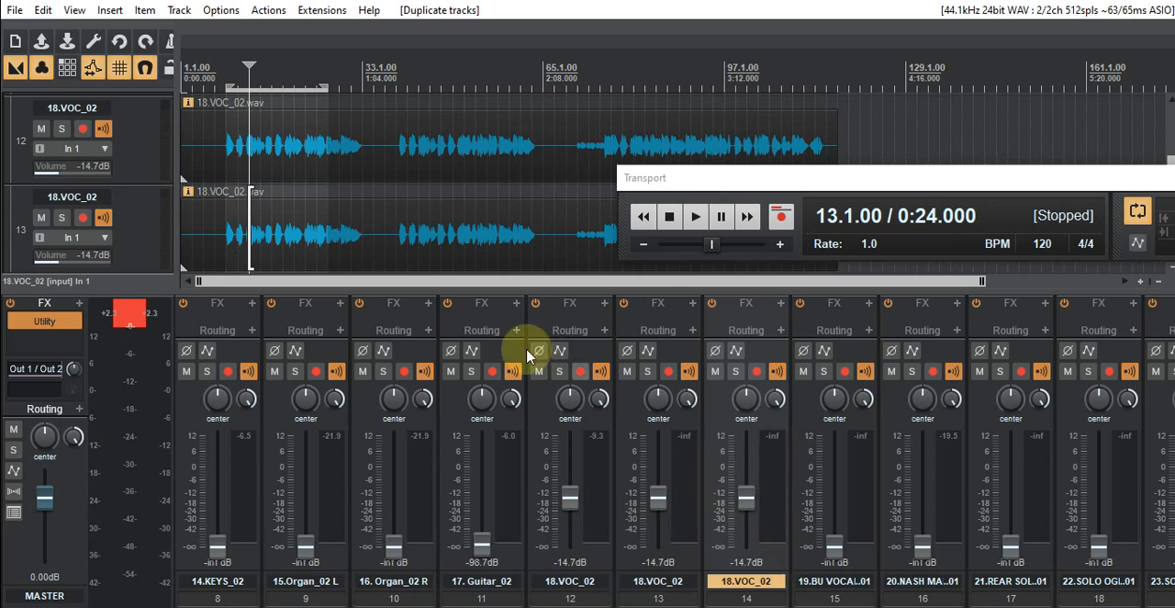
- Pan the 18.VOC_02 copies on tracks 12 and 14 to 100%L and 100%R, and lower both faders to -inf
left_click_drag(570, 401, 570, 402)
left_click_drag(745, 399, 744, 404)
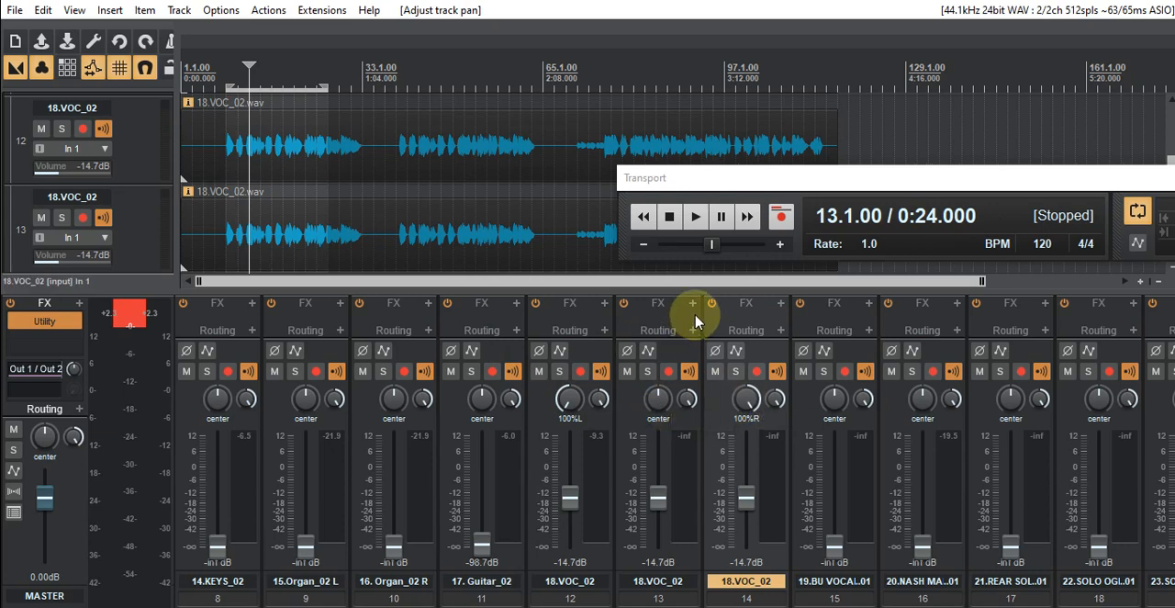
left_click_drag(570, 497, 569, 558)
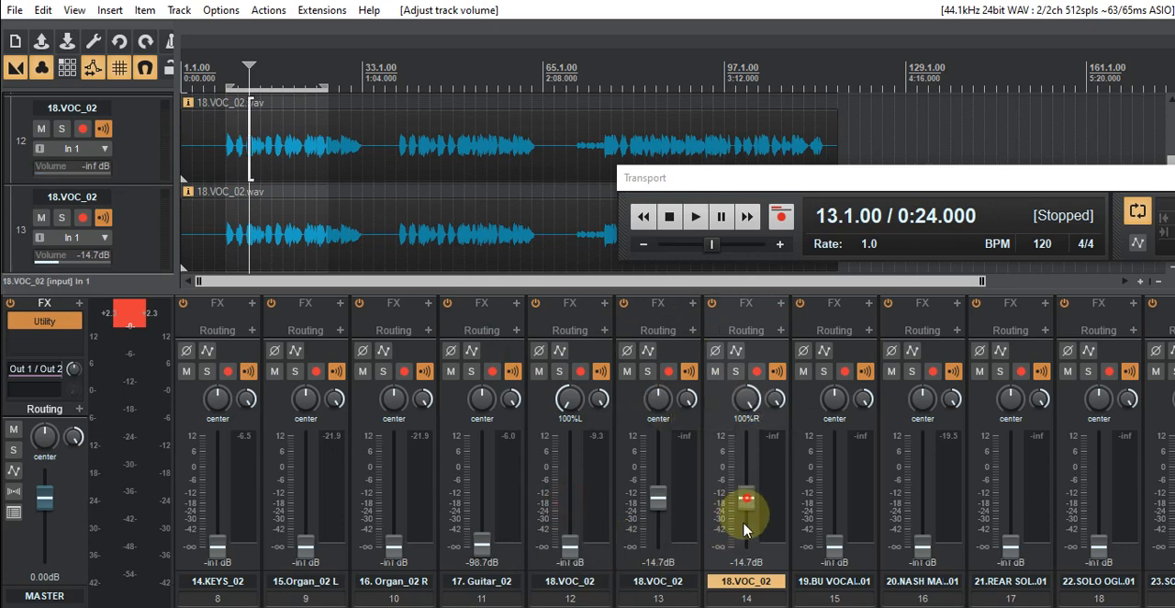
- Filter the effects by "ki" and add KirchhoffEQ (TBTECH) to the centre vocal on track 13
left_click(692, 303)
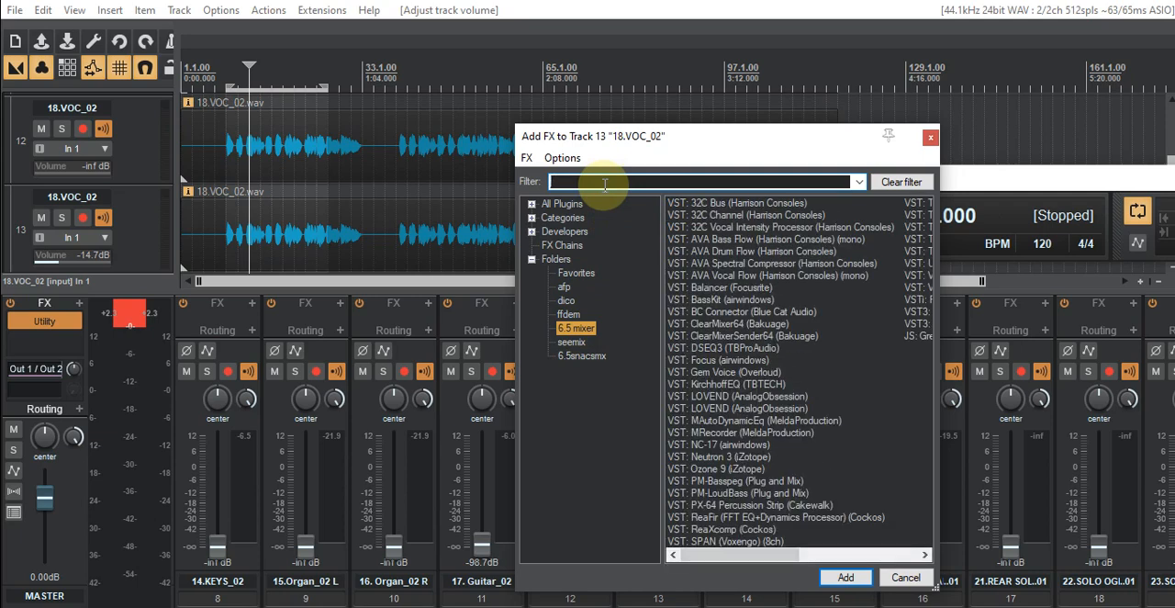
type("i")
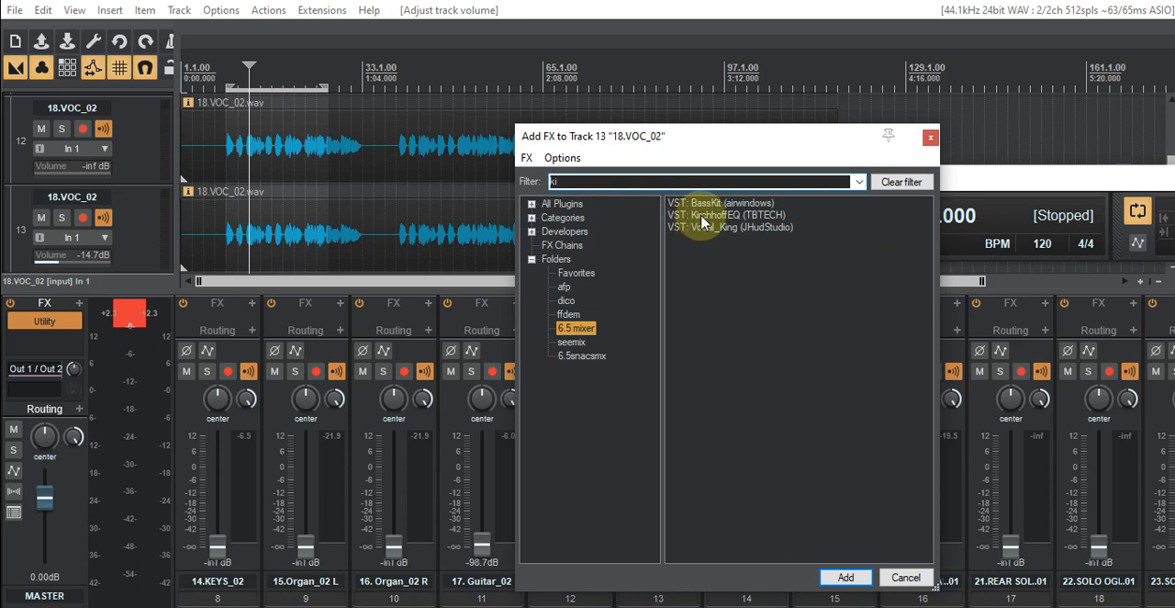
left_click(845, 576)
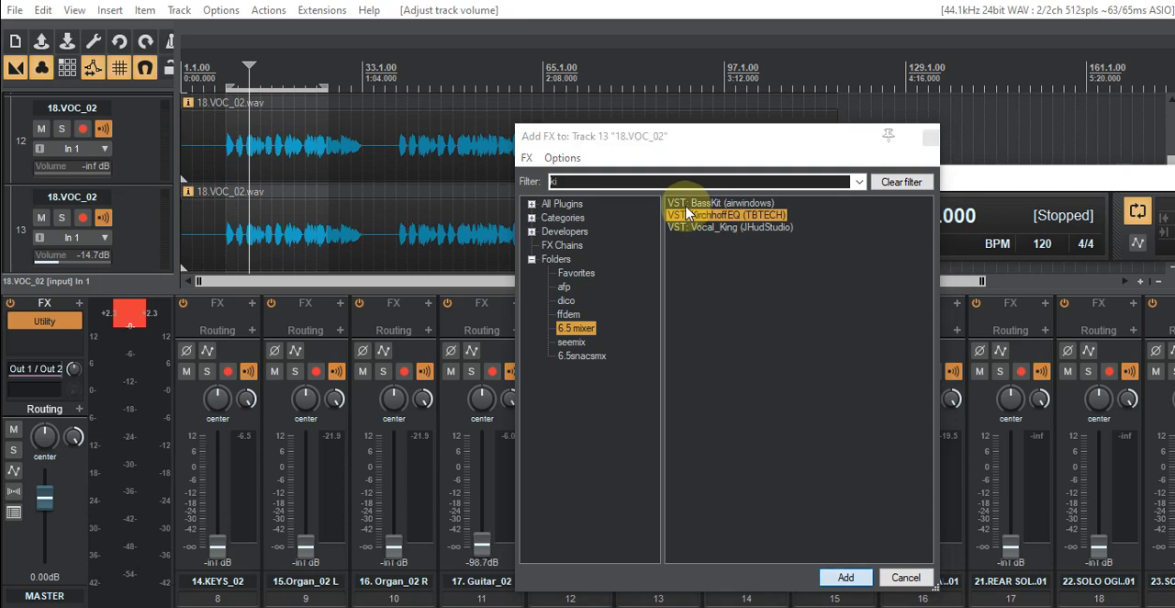
double_click(687, 214)
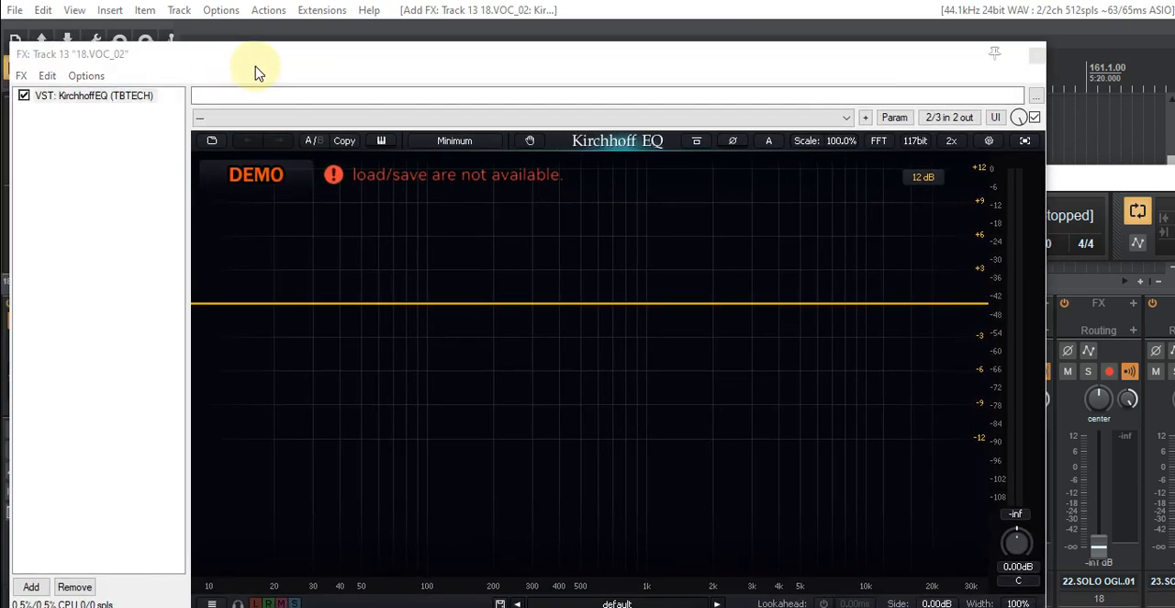
- Close the master track's FX window and move the Kirchhoff EQ window clear of the tracks and mixer
left_click_drag(259, 71, 315, 58)
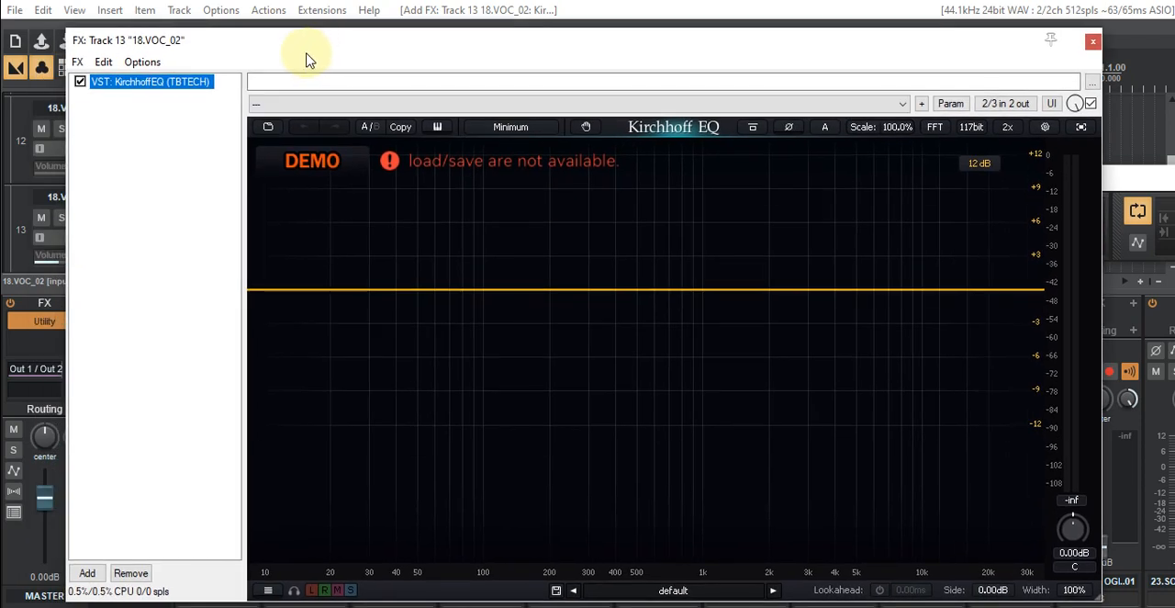
left_click_drag(358, 55, 354, 83)
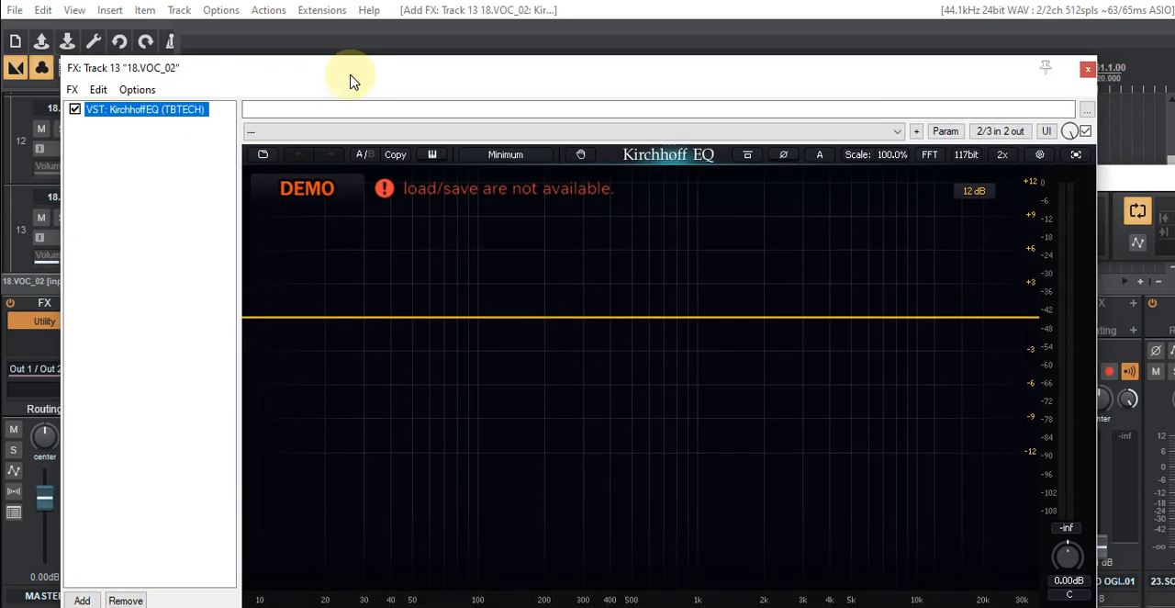
mouse_move(581, 81)
left_mouse_down()
mouse_move(502, 146)
mouse_move(515, 104)
mouse_move(548, 64)
mouse_move(592, 65)
left_mouse_up()
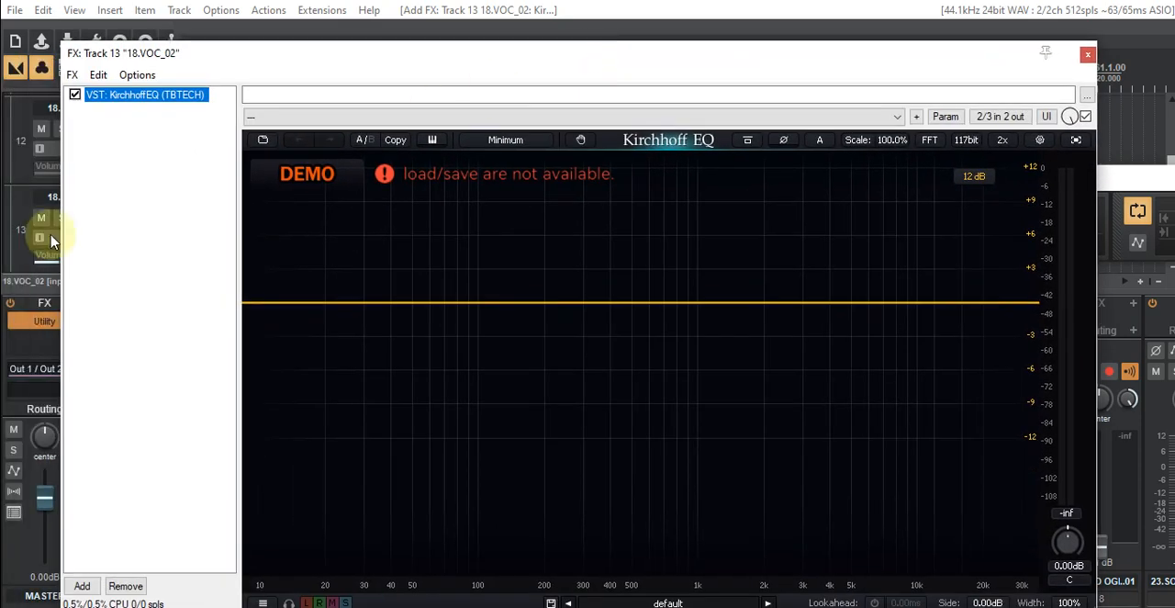
left_click_drag(0, 32, 568, 101)
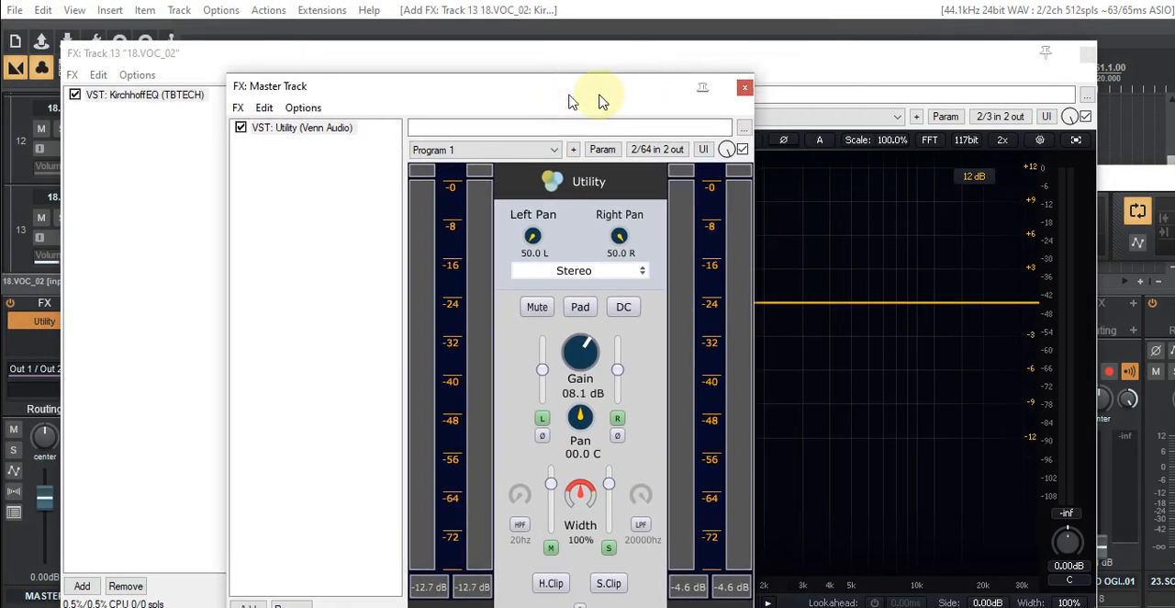
left_click(744, 89)
left_click_drag(786, 70, 639, 66)
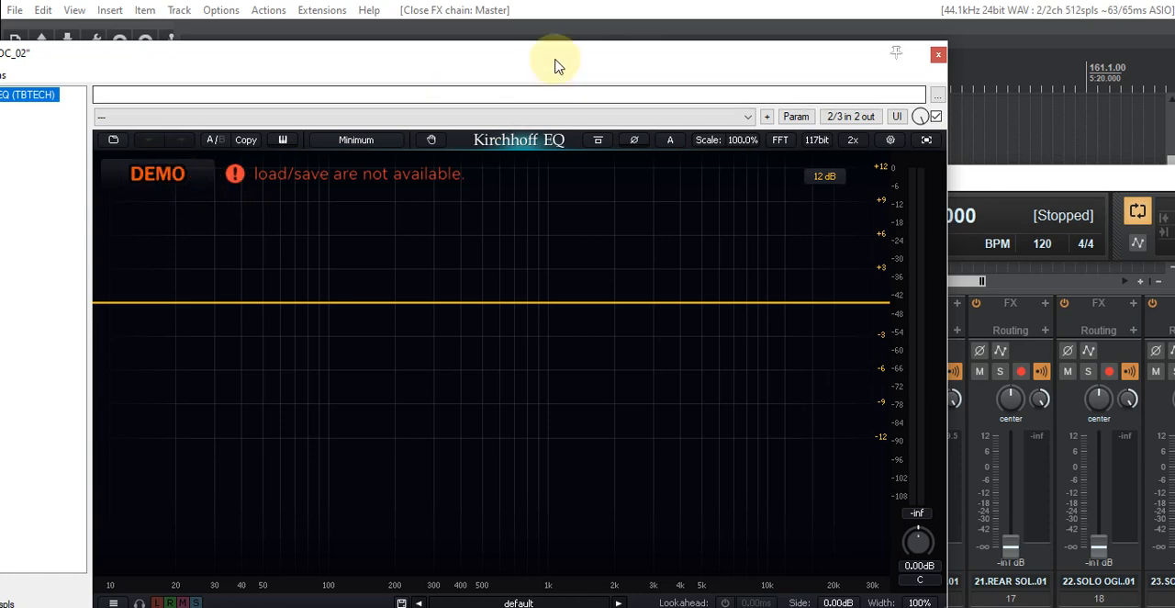
left_click_drag(550, 64, 568, 336)
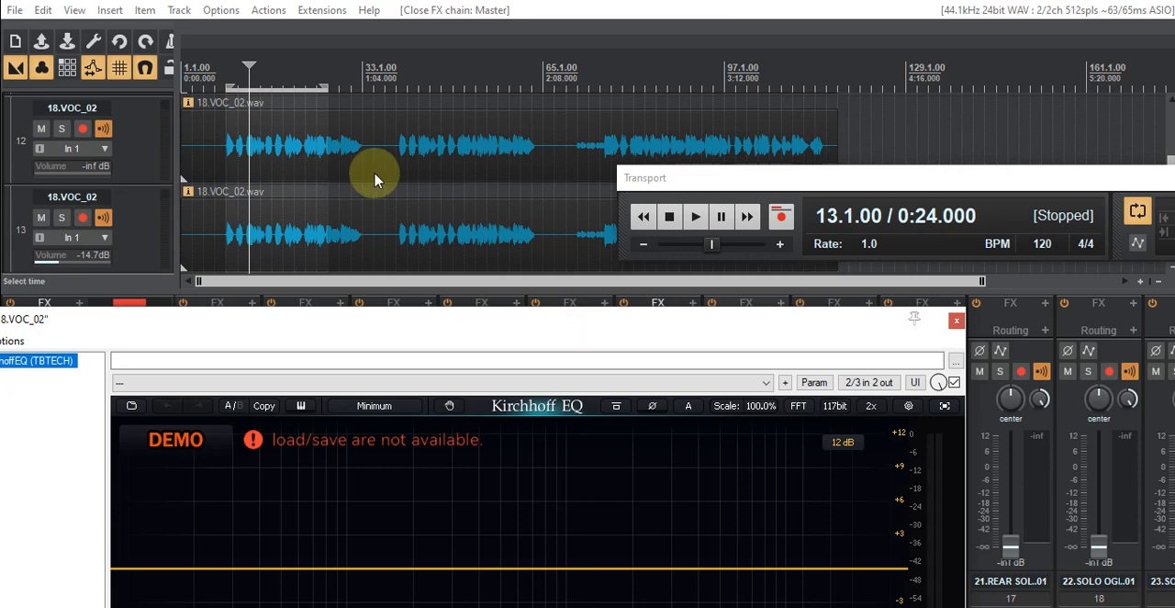
left_click_drag(510, 329, 0, 55)
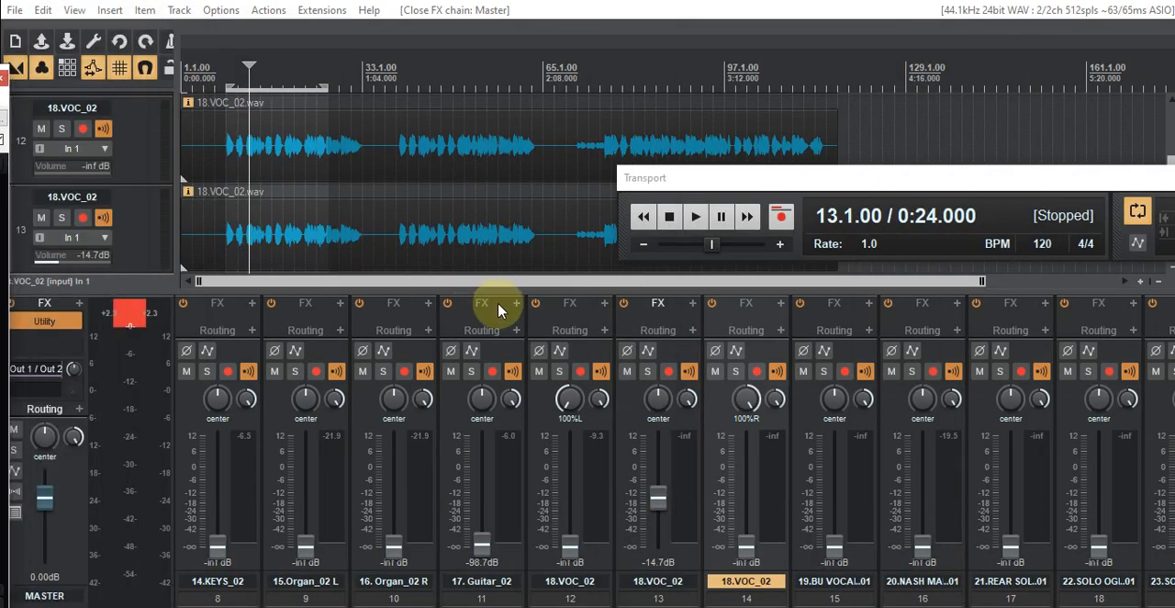
- Play the loop, check the track 13 vocal's spectrum in the Kirchhoff EQ window, and clear the window off the mixer
left_click(696, 217)
left_click_drag(0, 73, 1041, 210)
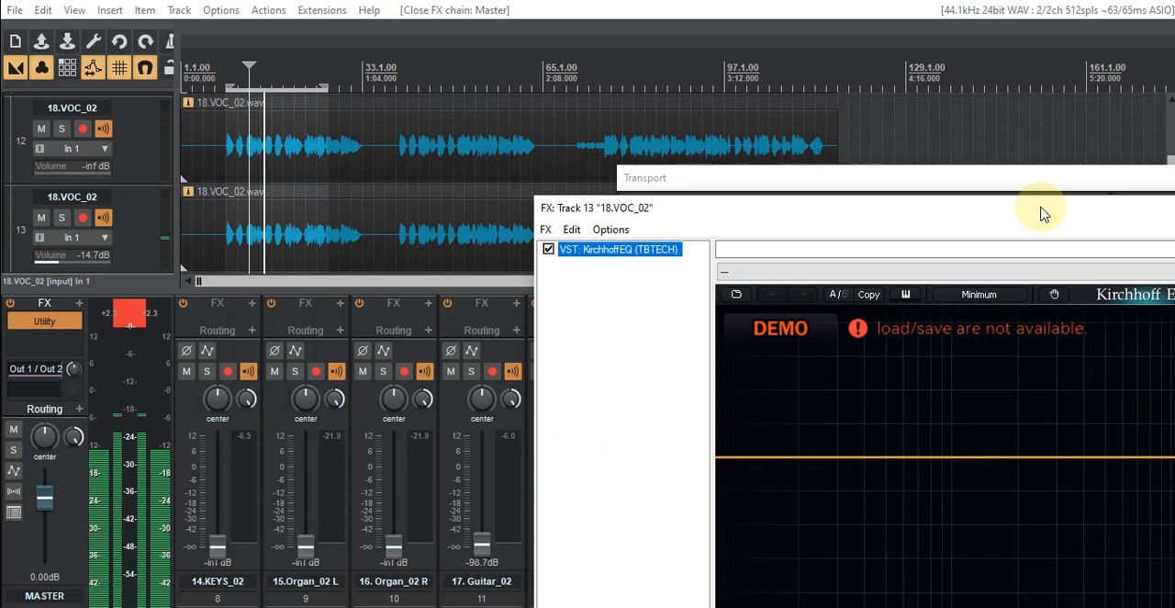
left_click_drag(804, 217, 275, 244)
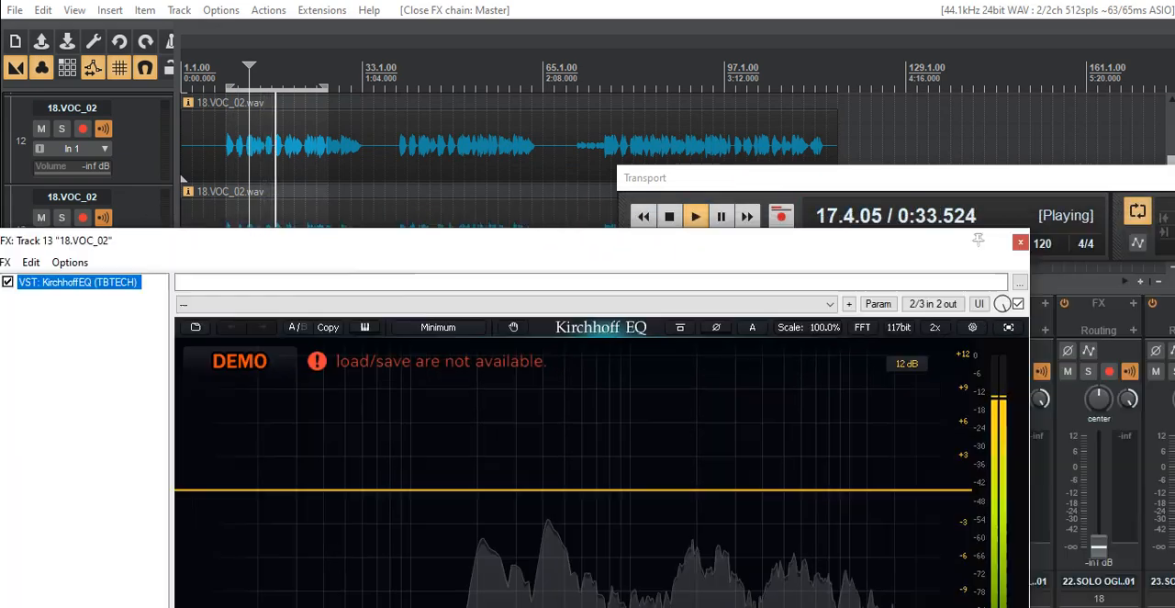
left_click(1020, 241)
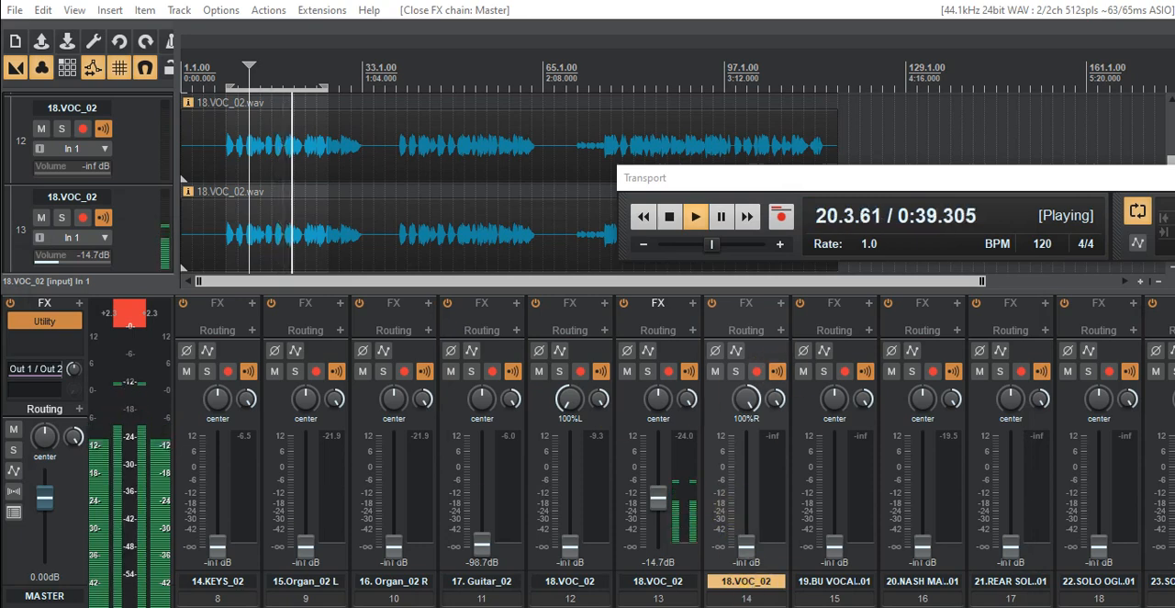
- Lower the 11.BassDI_02 and 12.BASS AKG faders to -inf so the vocal plays without bass
scroll(674, 449, "left", 5)
left_click_drag(570, 512, 565, 592)
left_click_drag(659, 507, 659, 578)
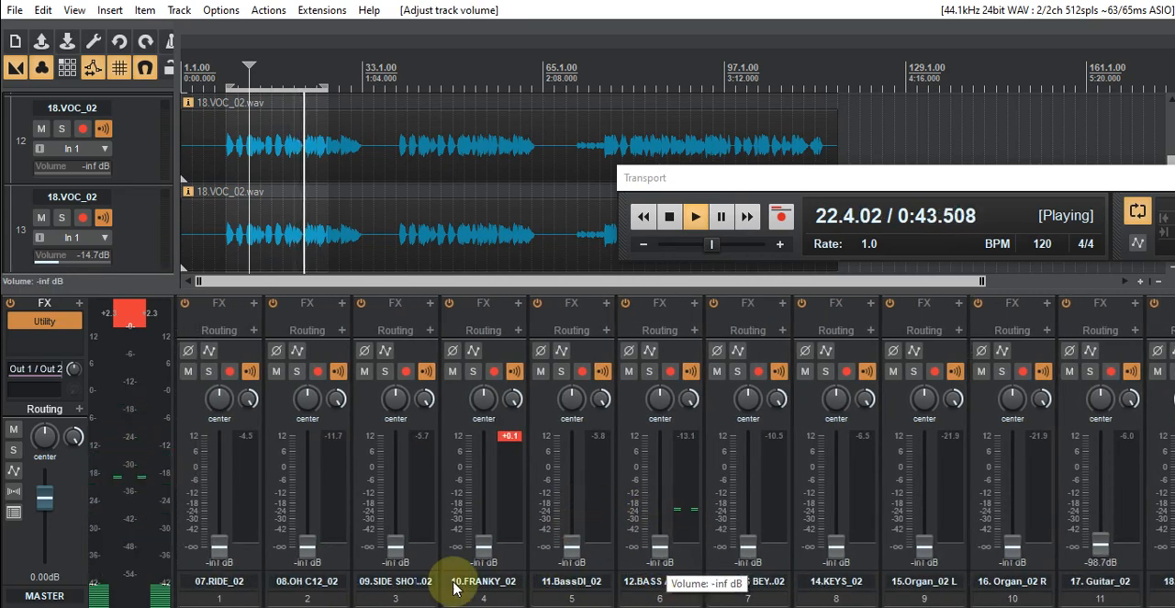
- Bring back the track 13 Kirchhoff EQ window, add a band on the flat curve and move it down to the low mids
left_click_drag(5, 212, 648, 98)
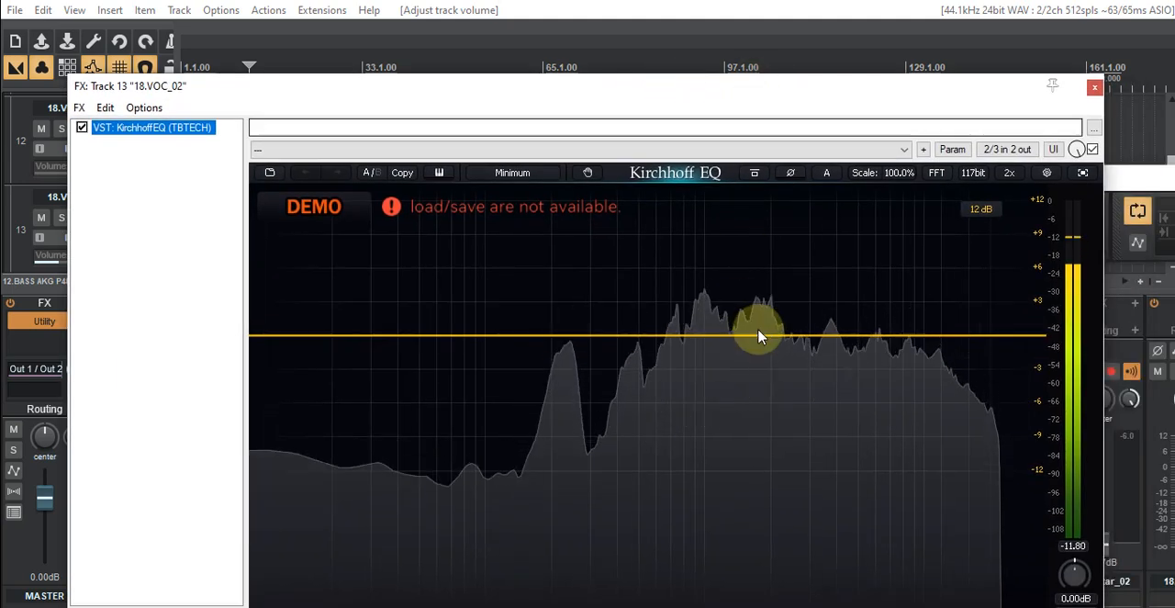
left_click(907, 335)
left_click_drag(909, 340, 614, 337)
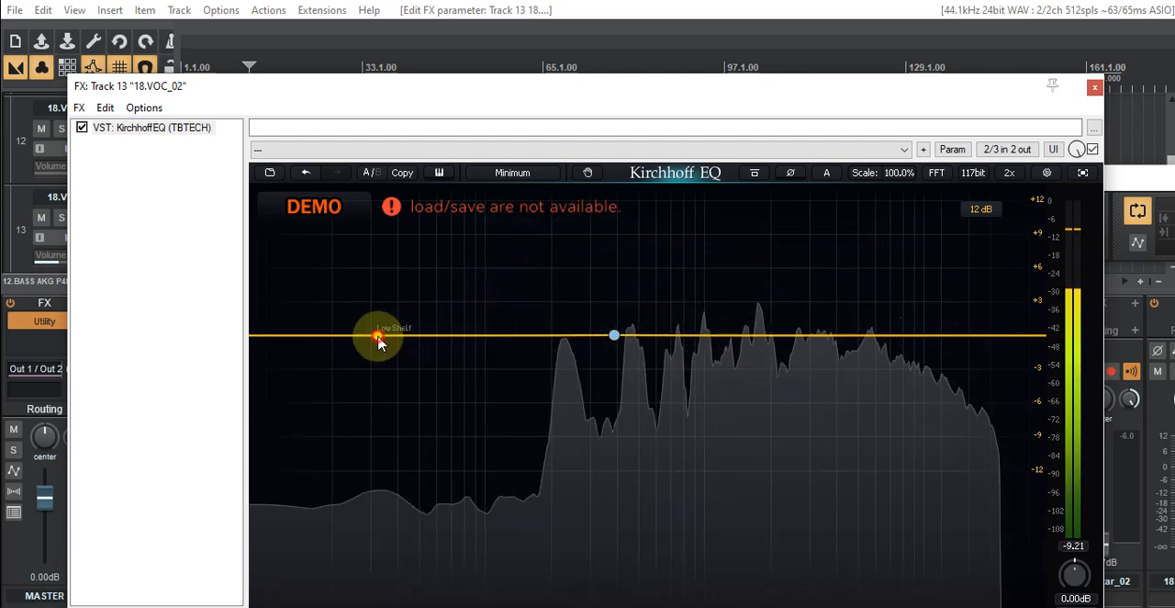
- Add a low band to the track 13 Kirchhoff EQ, make it a High Pass, and raise it to about 110 Hz
left_click(377, 338)
right_click(377, 338)
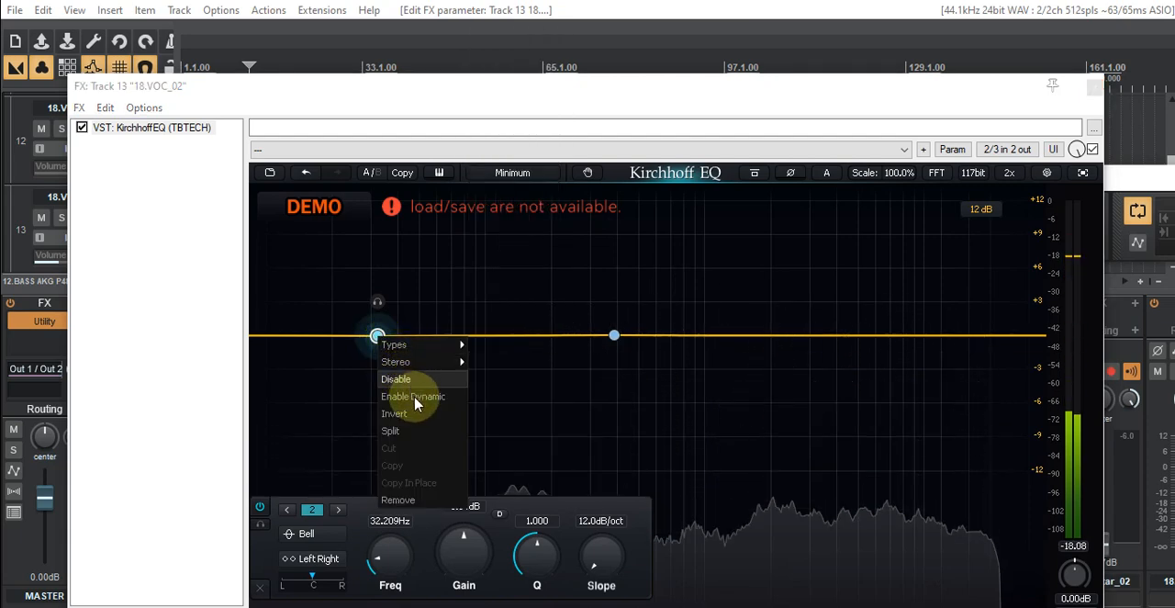
mouse_move(407, 344)
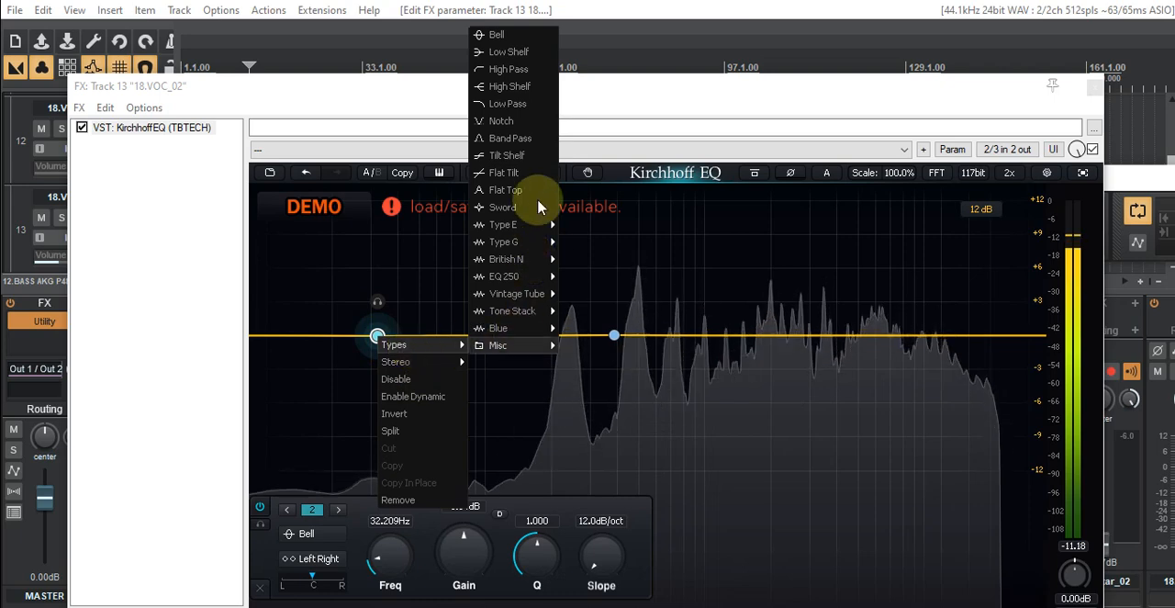
left_click(507, 69)
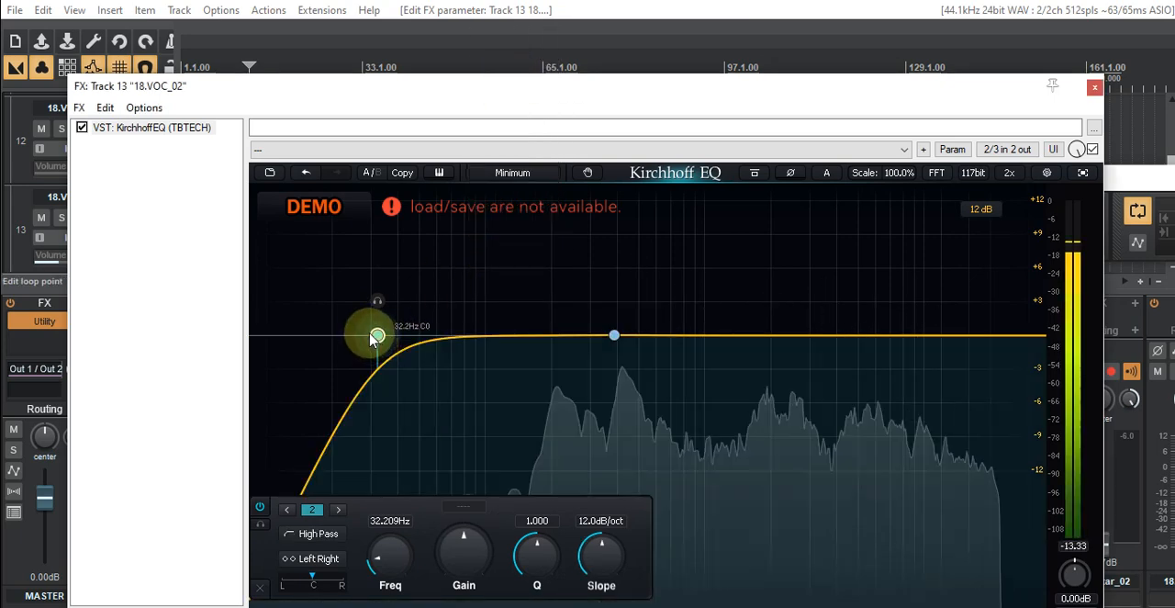
left_click_drag(376, 337, 406, 337)
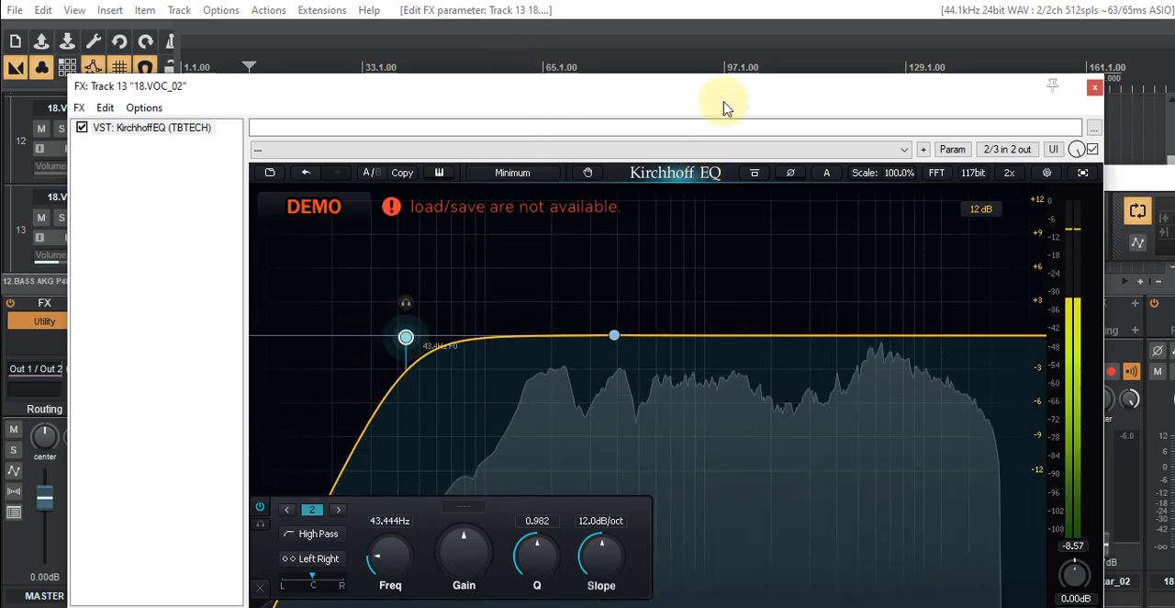
left_click_drag(730, 96, 774, 80)
left_click(671, 217)
left_click_drag(407, 321, 492, 318)
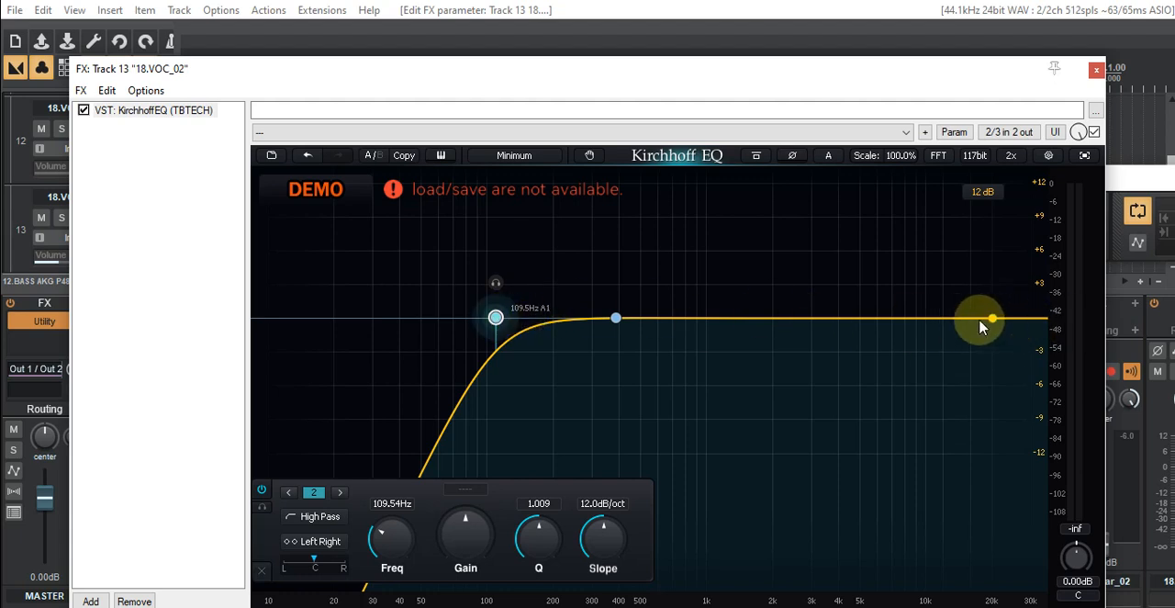
- Add a treble band at about 19.8 kHz on the EQ curve and change its type to Low Pass
left_click_drag(975, 321, 991, 261)
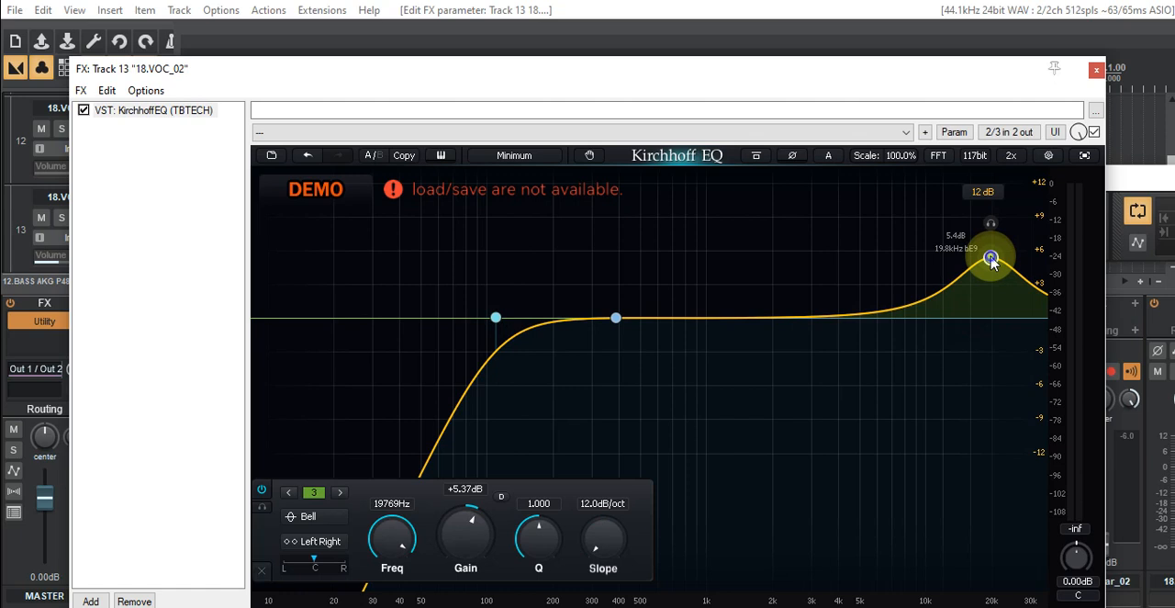
right_click(991, 262)
mouse_move(1008, 281)
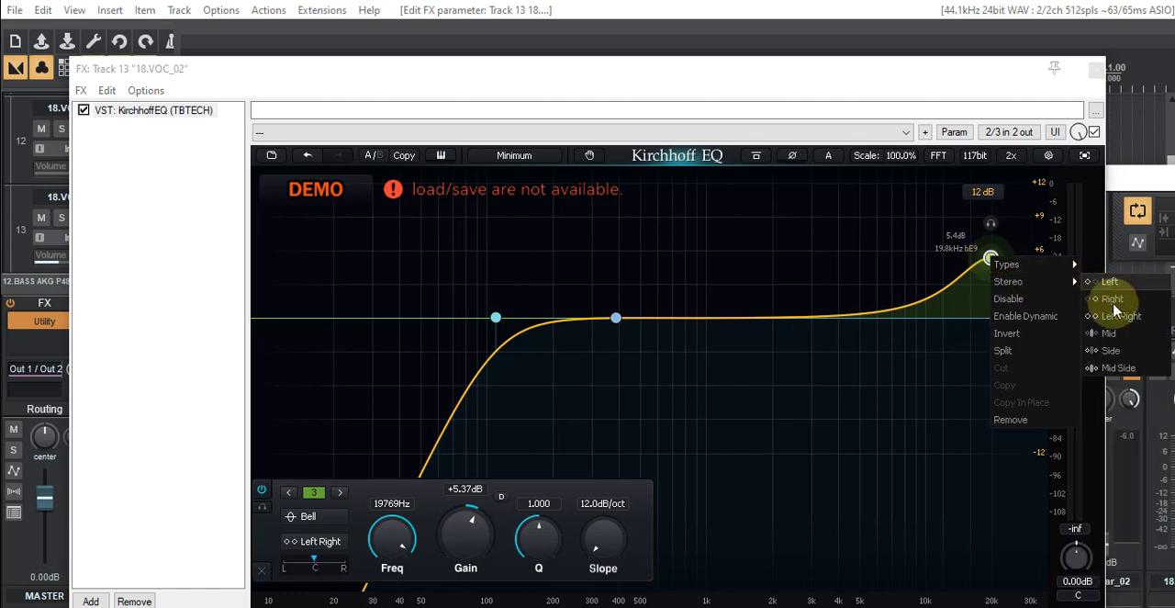
mouse_move(1028, 265)
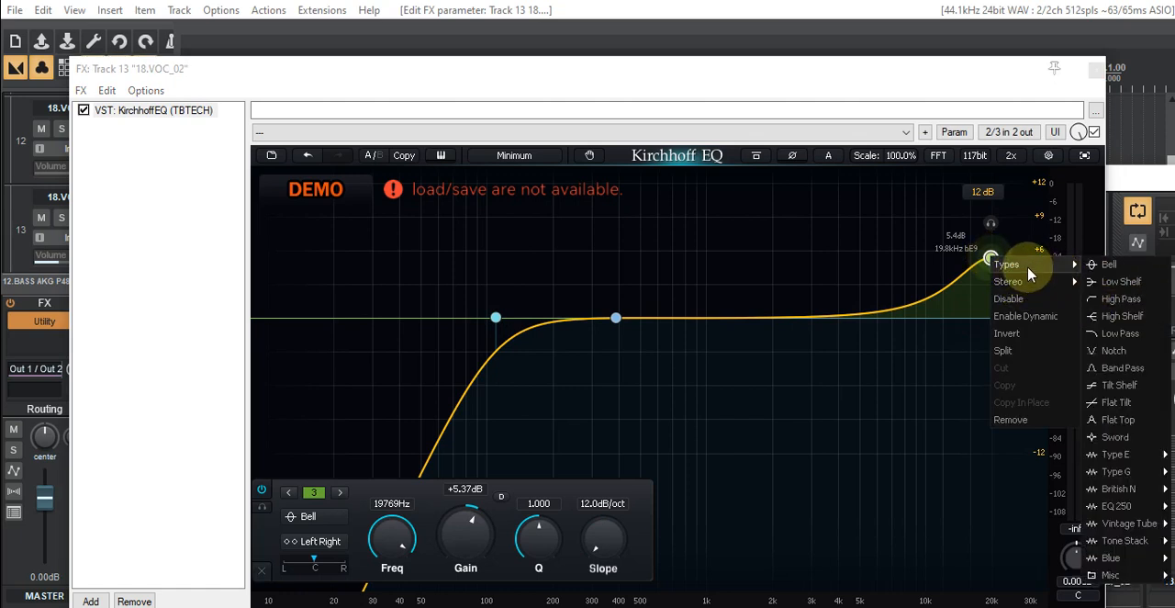
left_click(1118, 333)
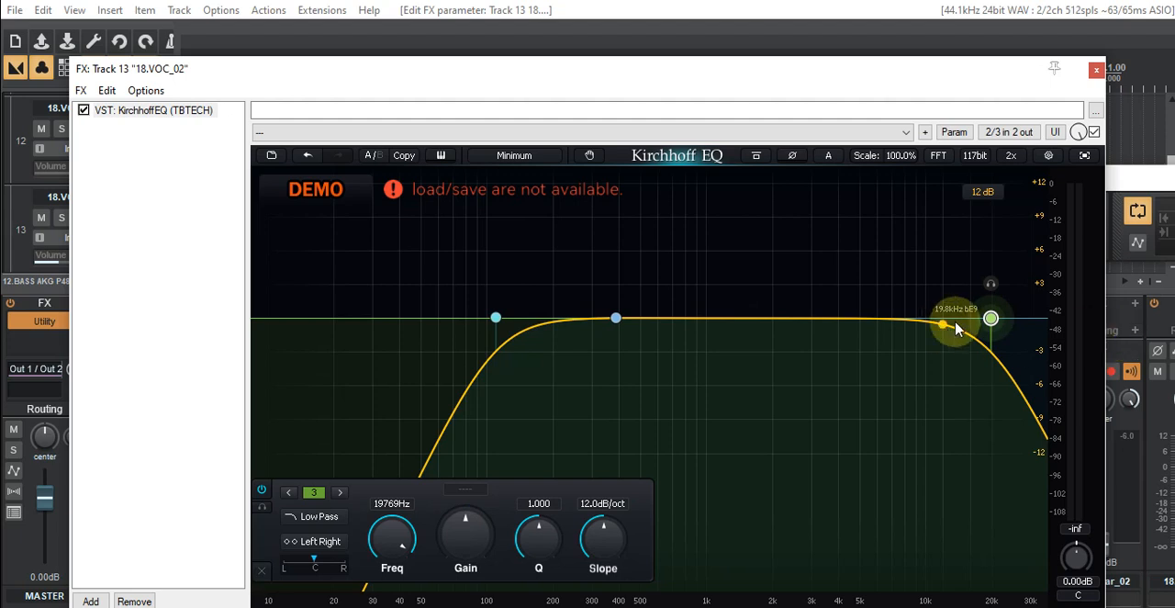
- Try the Low Shelf type on the 19.8 kHz band instead of Low Pass
right_click(996, 321)
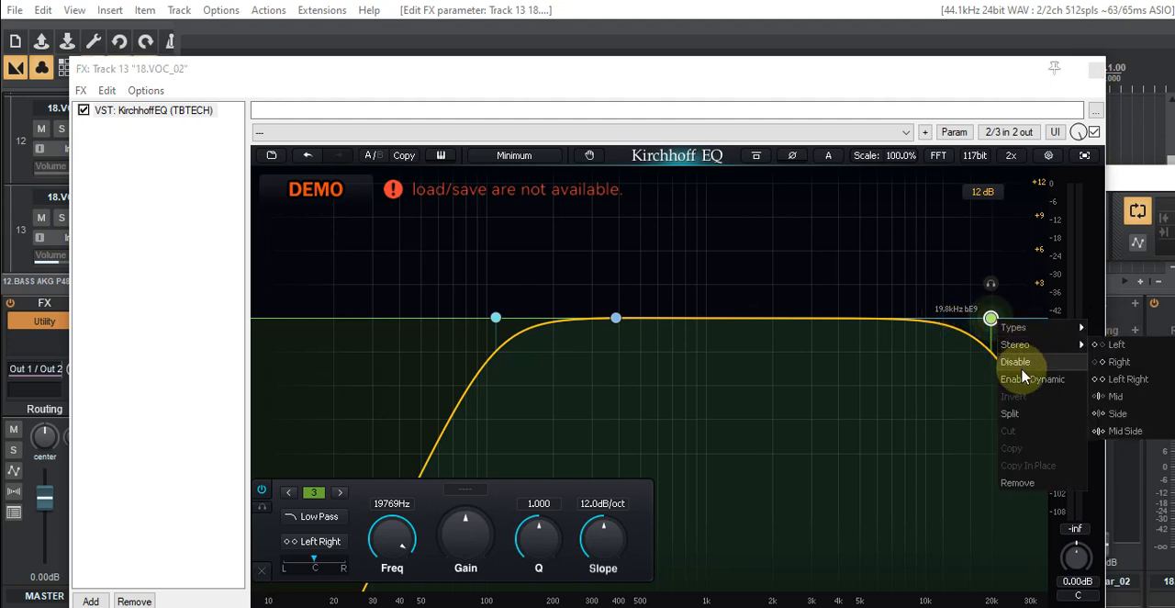
mouse_move(1019, 327)
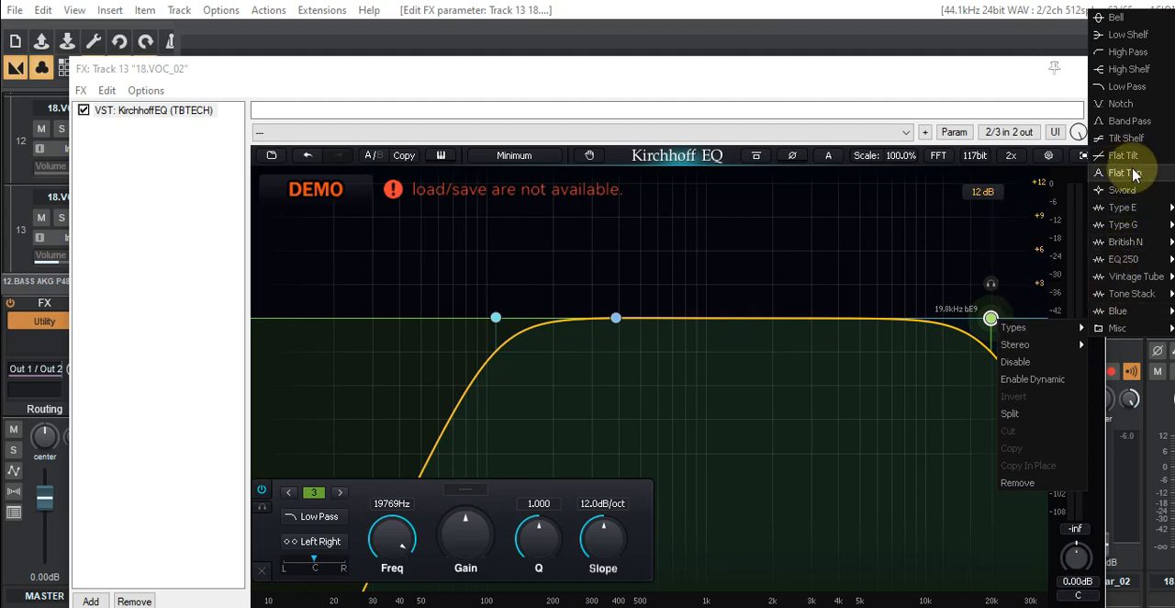
mouse_move(1143, 248)
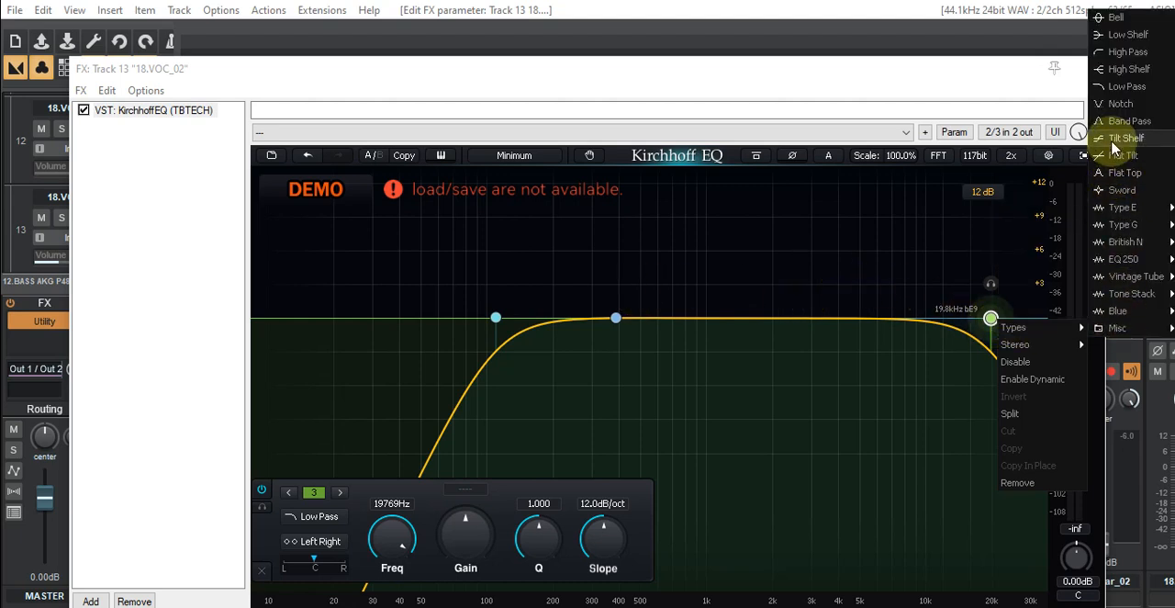
left_click(1118, 37)
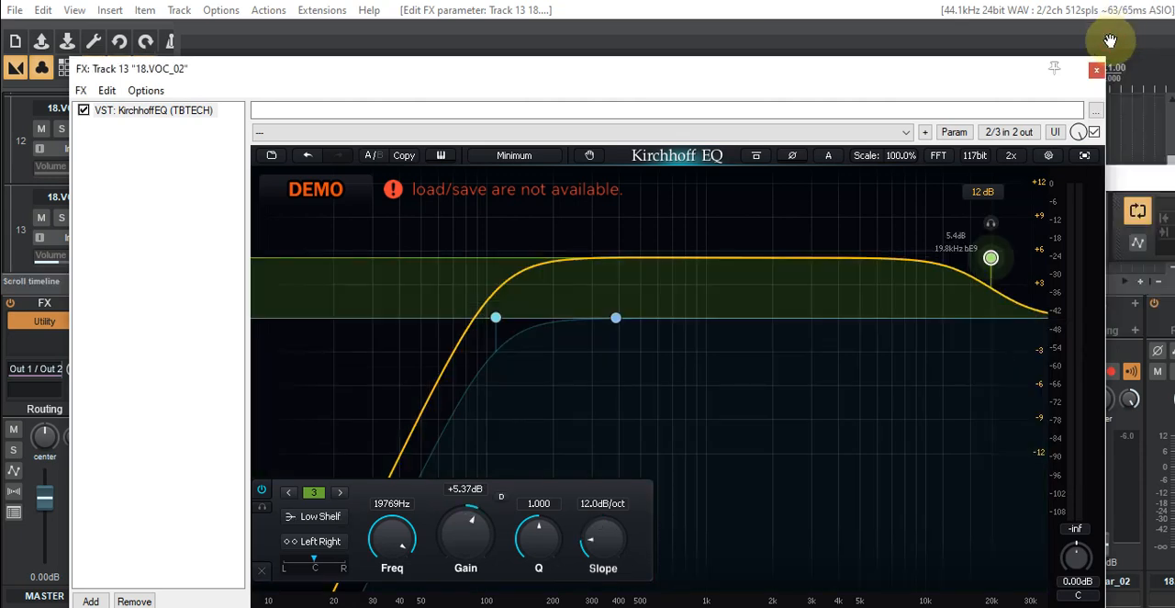
right_click(987, 261)
mouse_move(1015, 270)
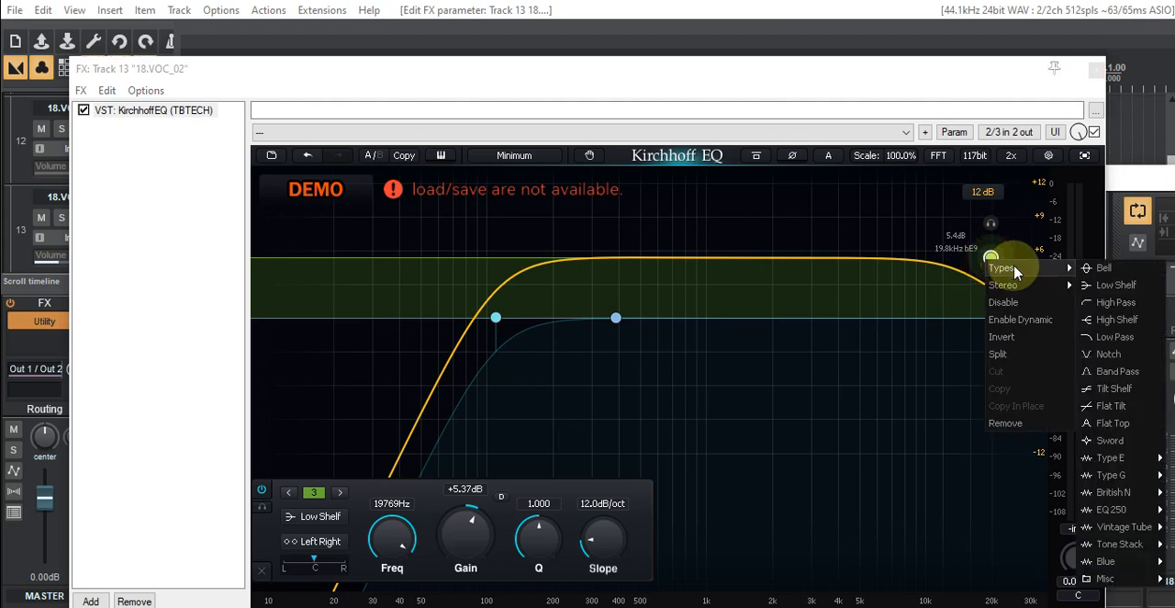
left_click(1114, 289)
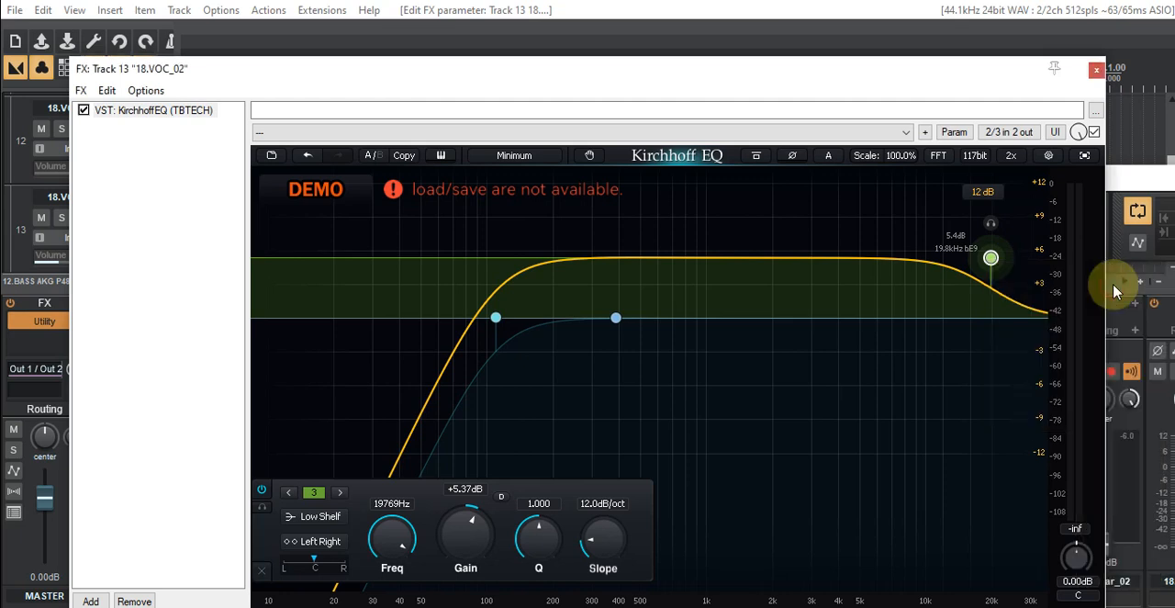
- Undo the Kirchhoff EQ band edits on track 13
left_click(43, 11)
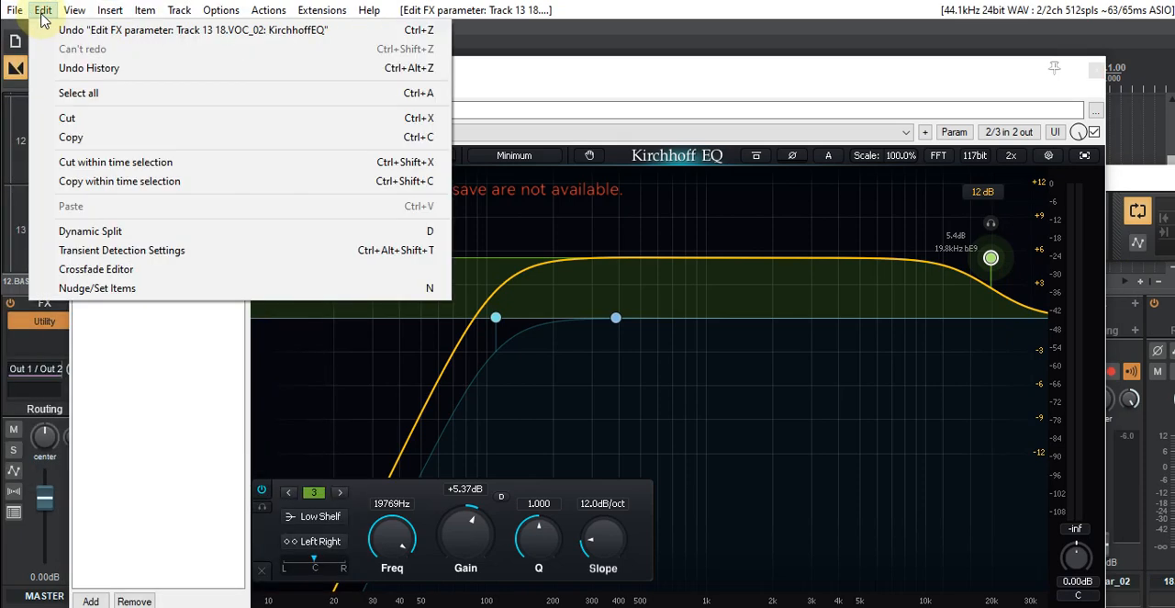
left_click(632, 81)
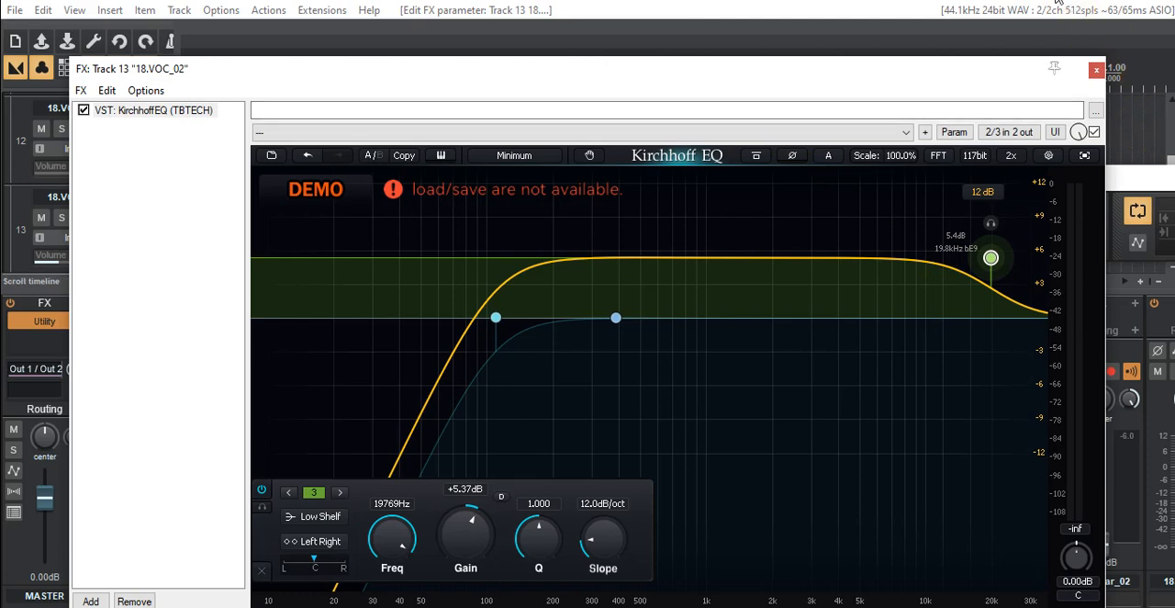
left_click(1096, 71)
key("ctrl+z")
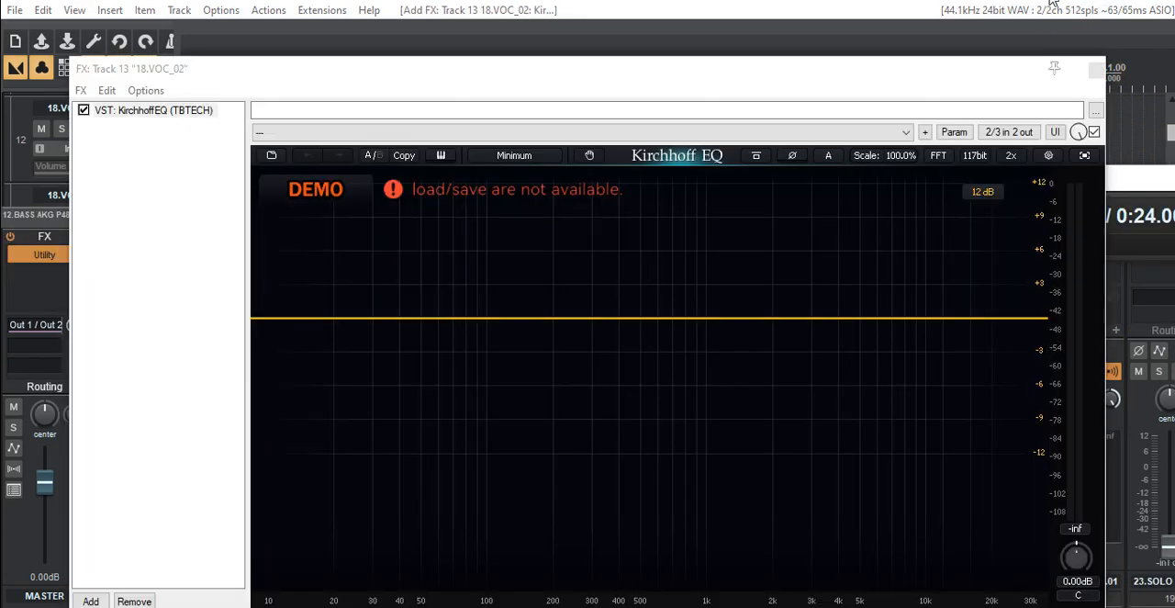
- Reposition the track 13 EQ window and add a High Pass band at about 104 Hz with a 12 dB/oct slope
left_click_drag(761, 79, 144, 122)
left_click_drag(308, 131, 668, 137)
left_click_drag(454, 130, 696, 306)
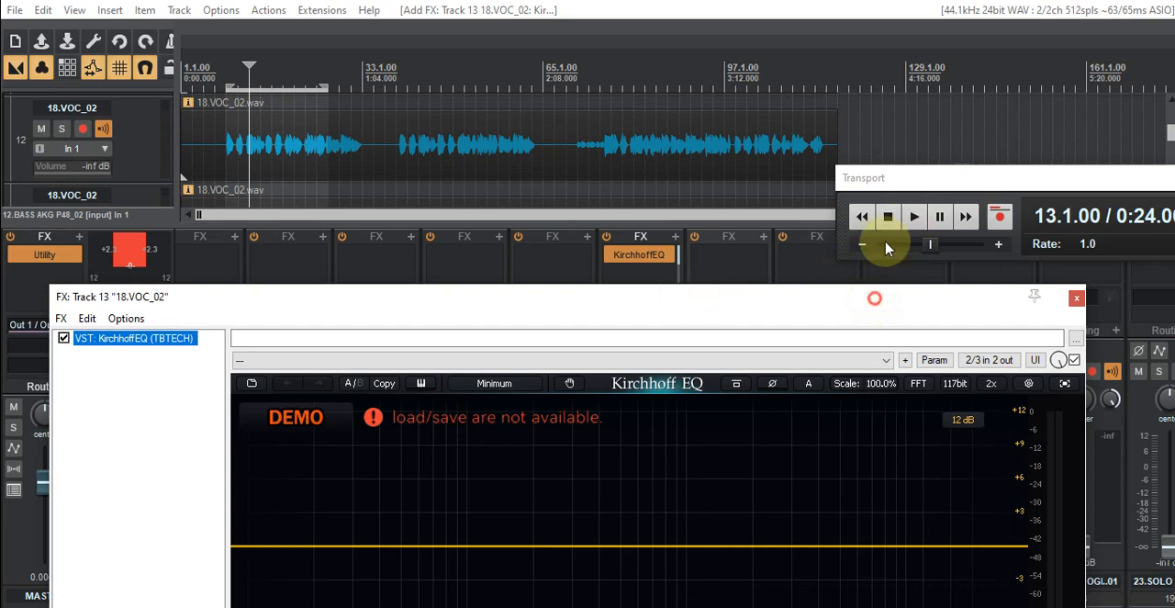
left_click_drag(875, 298, 900, 166)
left_click(445, 413)
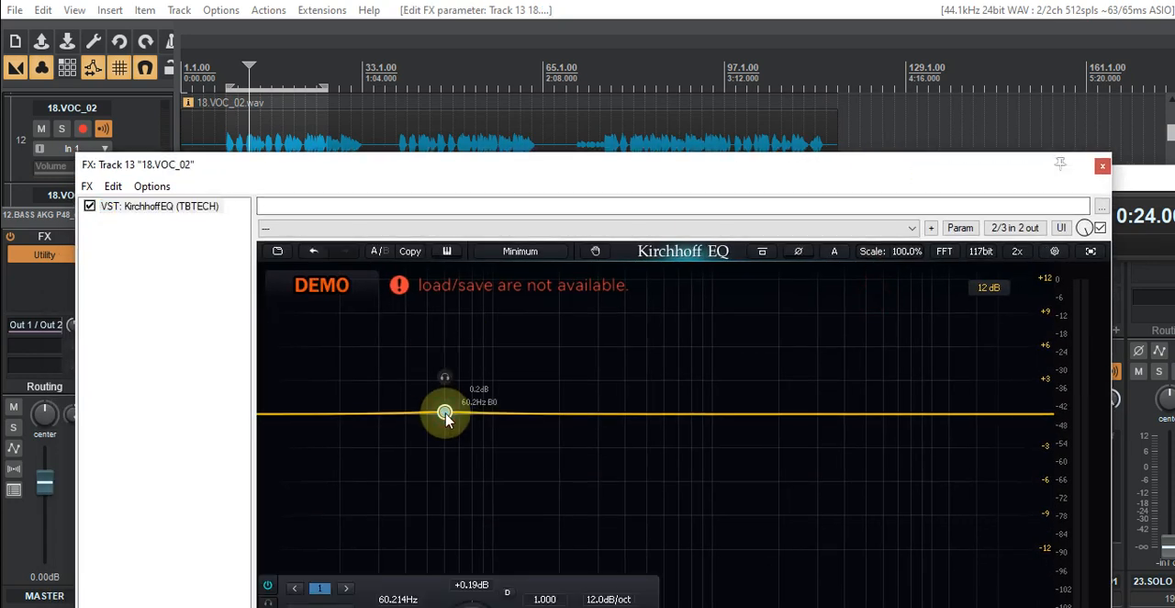
right_click(446, 413)
mouse_move(454, 421)
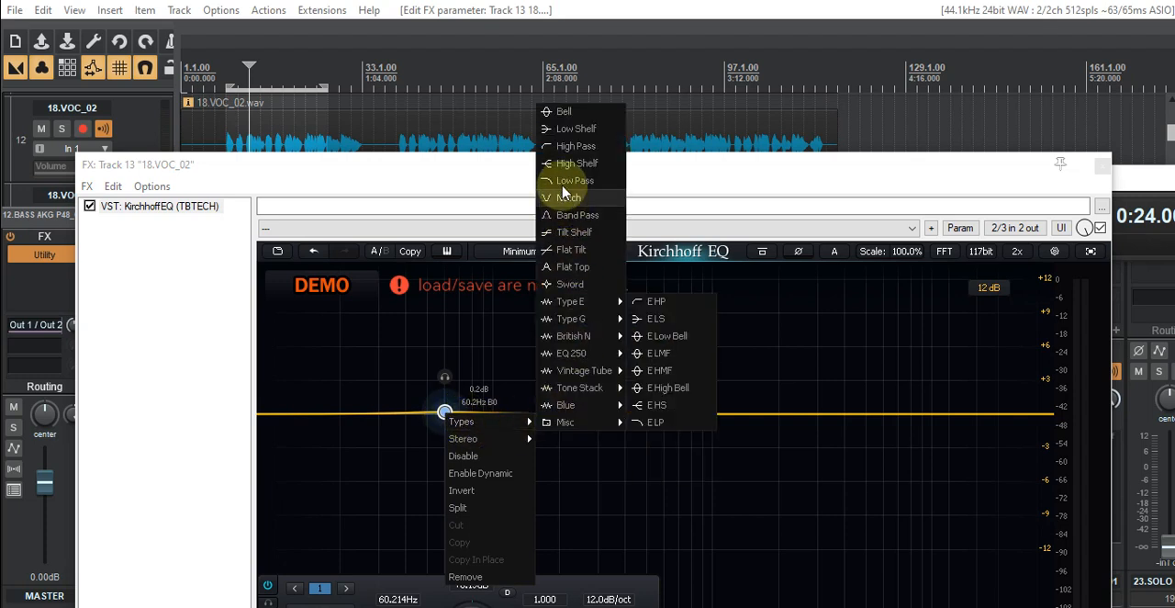
left_click(569, 147)
left_click_drag(446, 413, 496, 418)
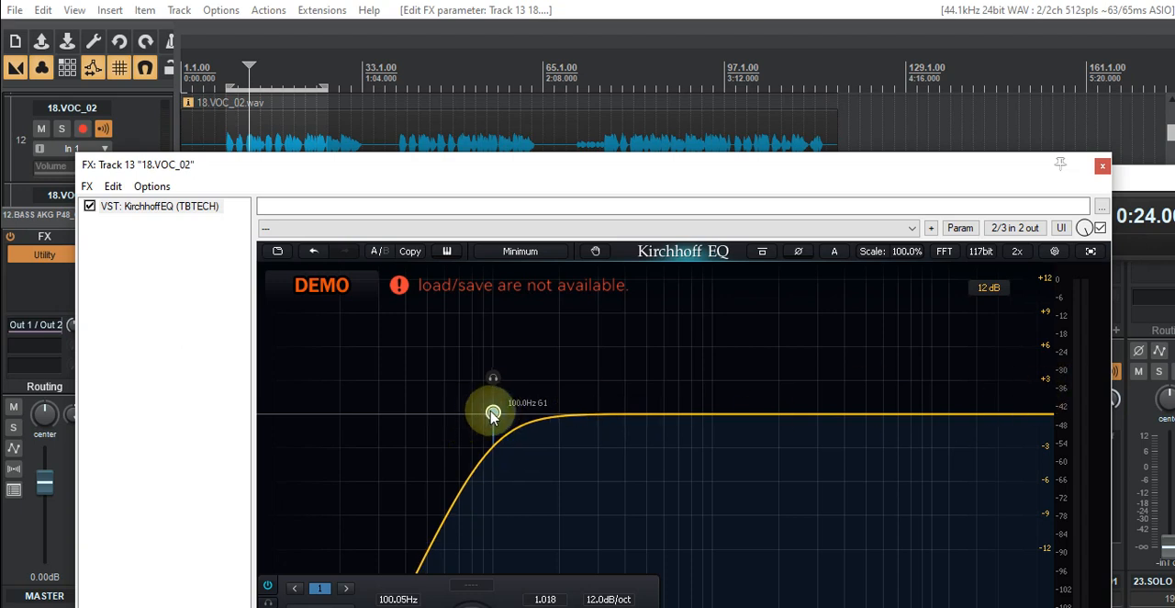
mouse_move(489, 416)
left_mouse_down()
mouse_move(475, 411)
mouse_move(495, 408)
left_mouse_up()
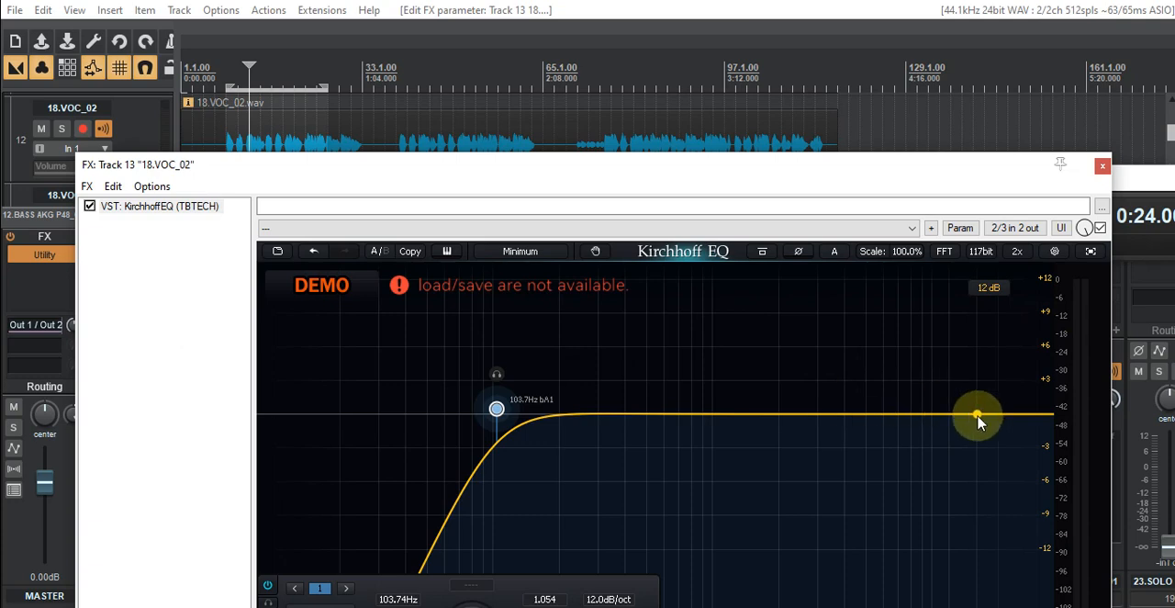
- Start playback from bar 13 with the track 13 Kirchhoff EQ window brought back into full view
left_click_drag(878, 176, 715, 52)
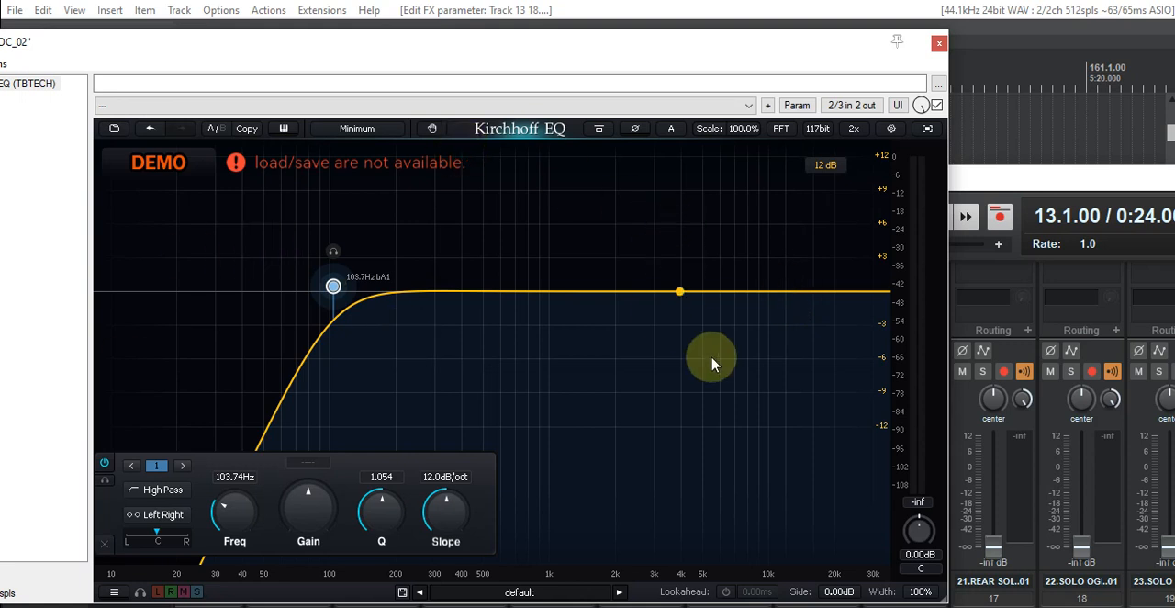
left_click_drag(637, 40, 123, 53)
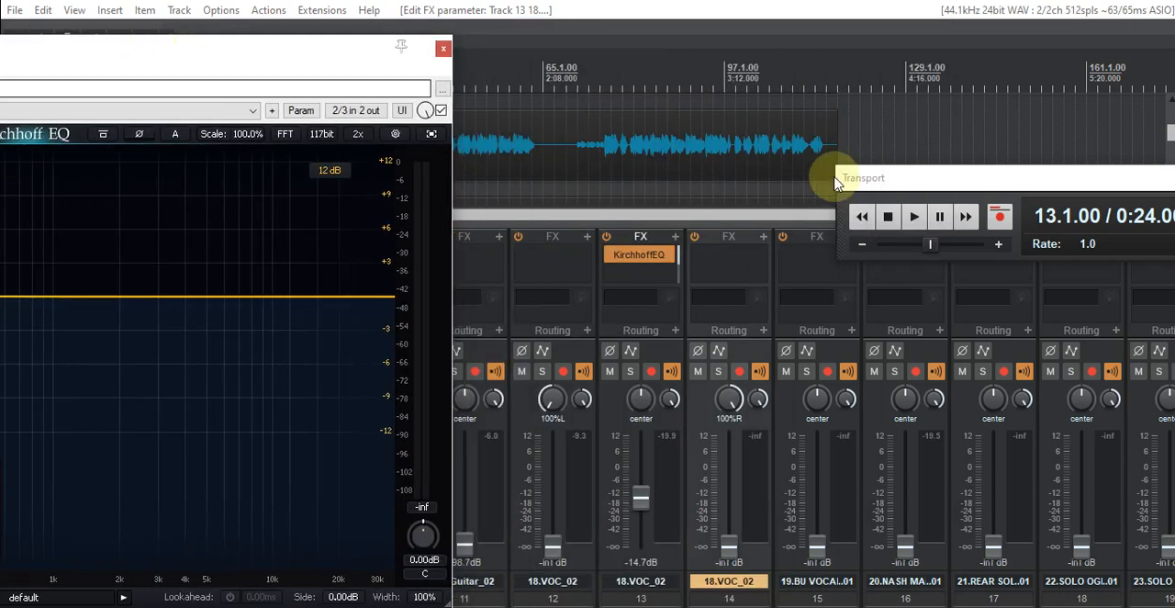
left_click(914, 216)
left_click_drag(236, 47, 761, 65)
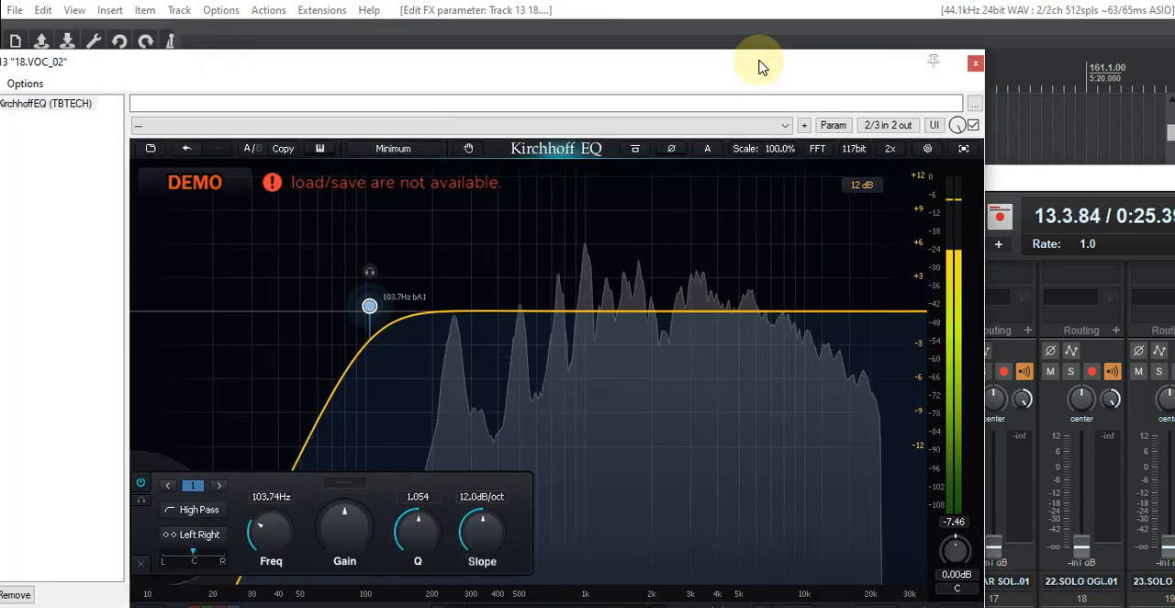
- Add a Bell band boosting the vocal by about 2.2 dB at about 393 Hz
double_click(602, 313)
left_click_drag(603, 312, 493, 270)
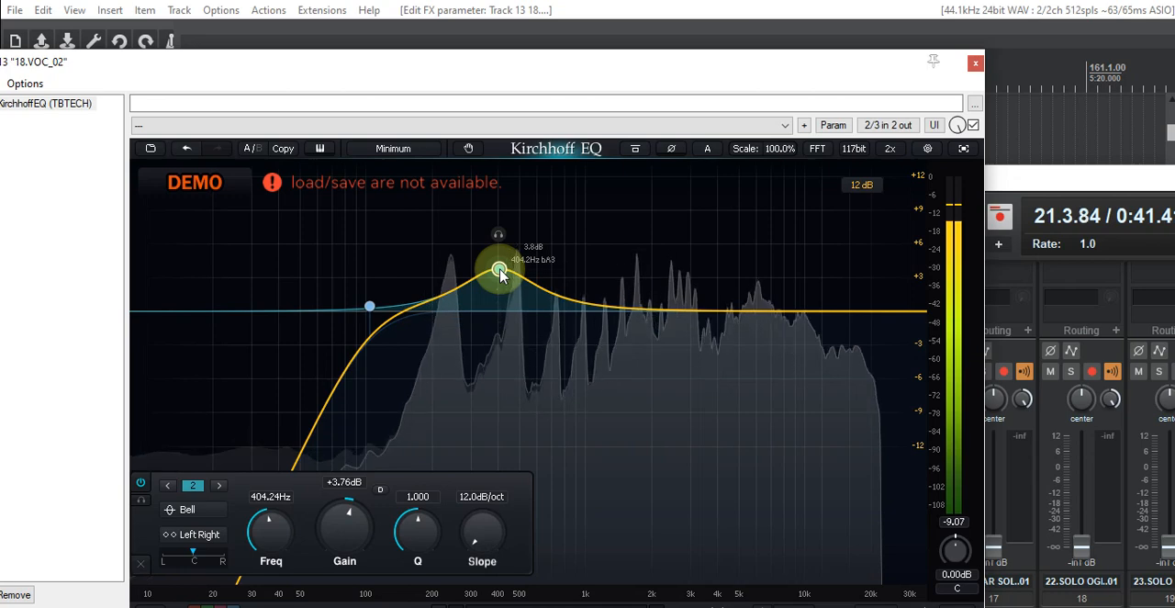
left_click_drag(499, 271, 498, 289)
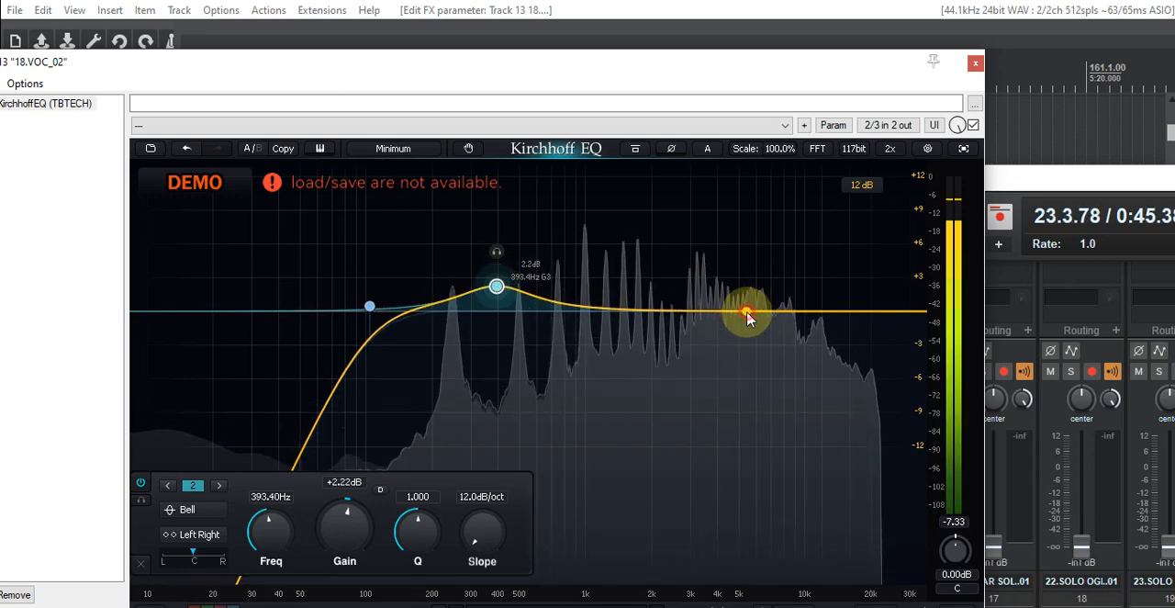
- Add a narrow Bell cut of about 5.9 dB at about 12.3 kHz with a Q of about 7.4
left_click_drag(751, 270, 830, 320)
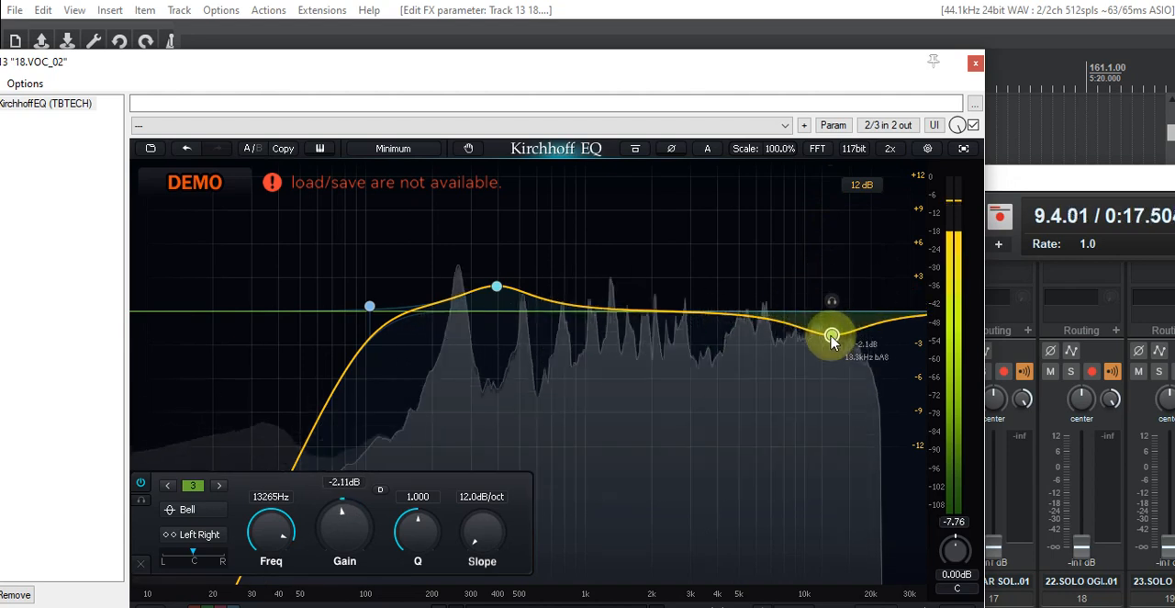
scroll(832, 340, "up", 10)
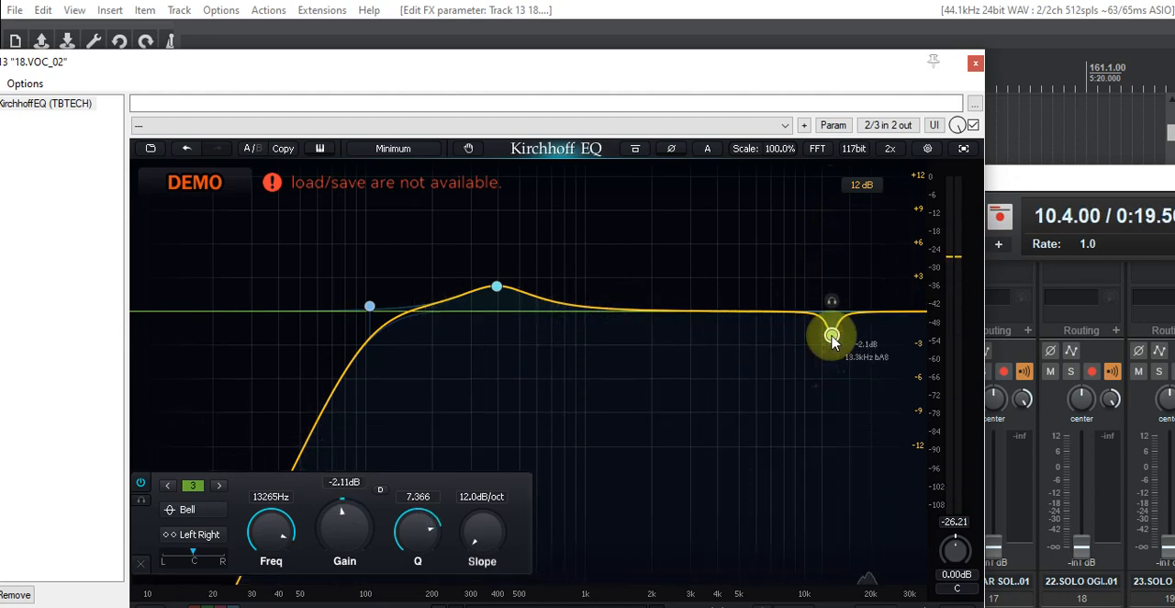
left_click_drag(831, 333, 823, 344)
key("space")
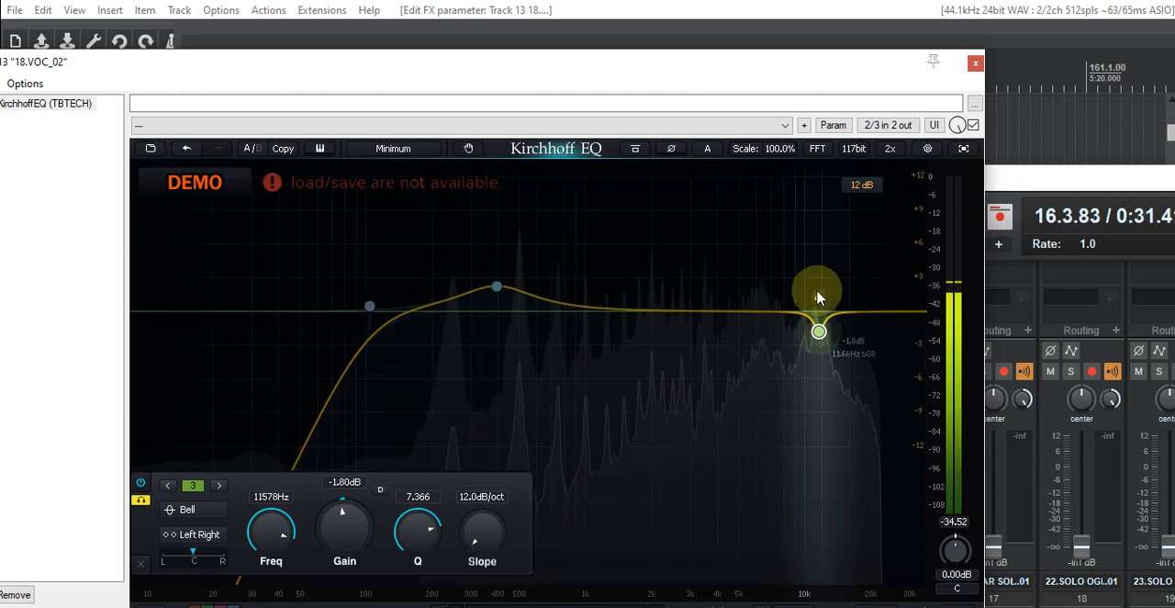
left_click_drag(799, 271, 819, 369)
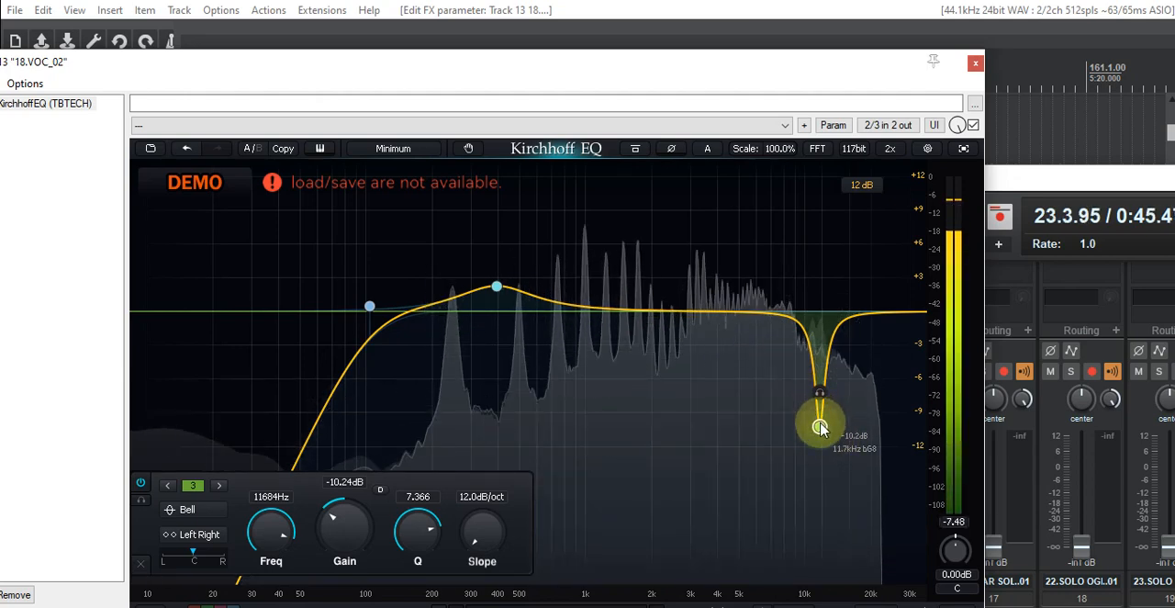
left_click_drag(827, 397, 825, 376)
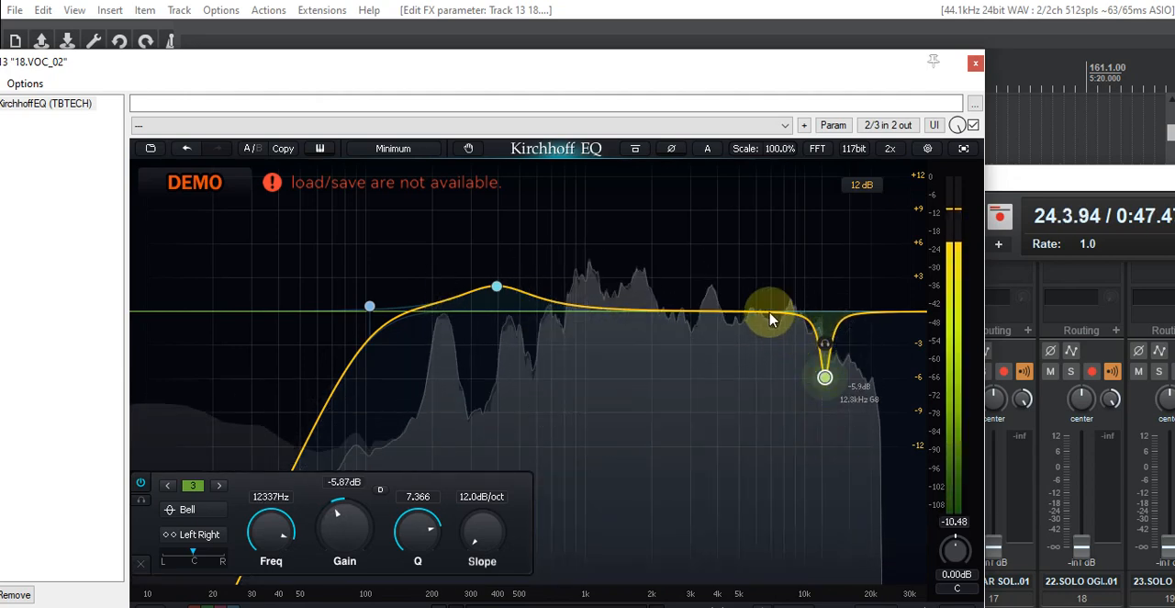
- Add a fourth Bell band boosting the vocal by 1.5 dB at about 957 Hz
double_click(768, 316)
left_click_drag(768, 316, 570, 294)
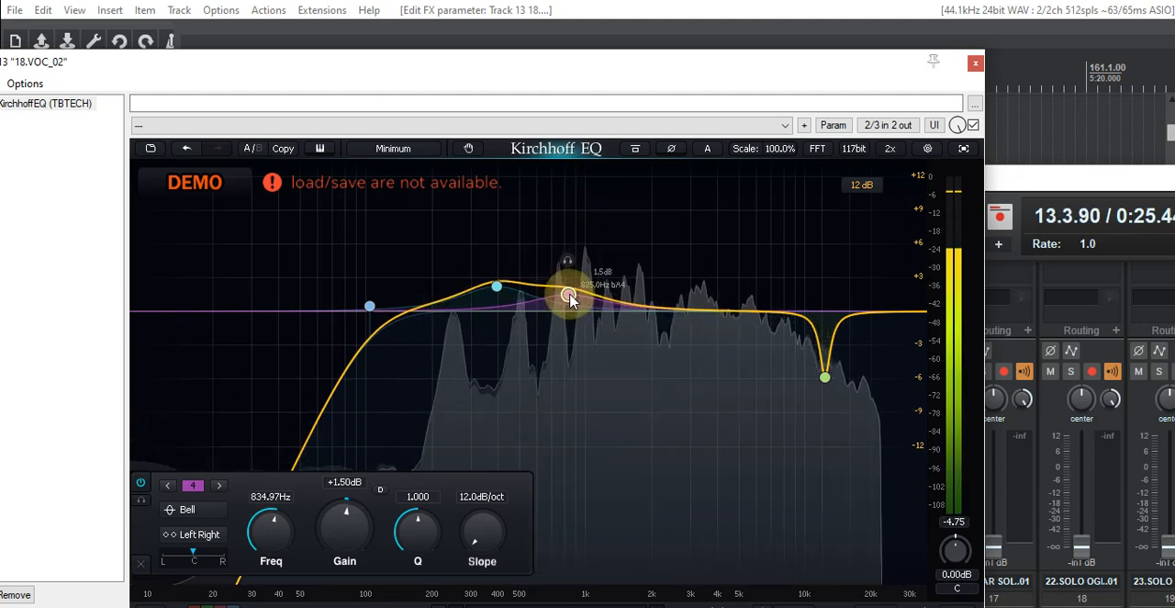
left_click_drag(575, 299, 581, 298)
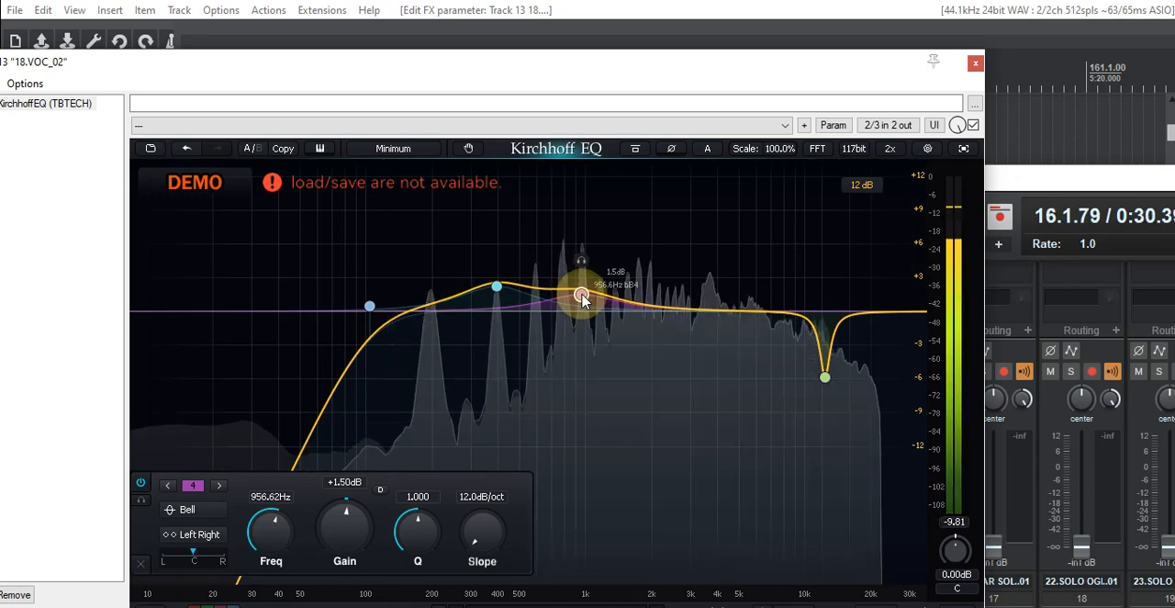
- Add a fifth Bell band cutting the vocal by about 1.7 dB at about 3.47 kHz with a Q of about 4.6
left_click(669, 309)
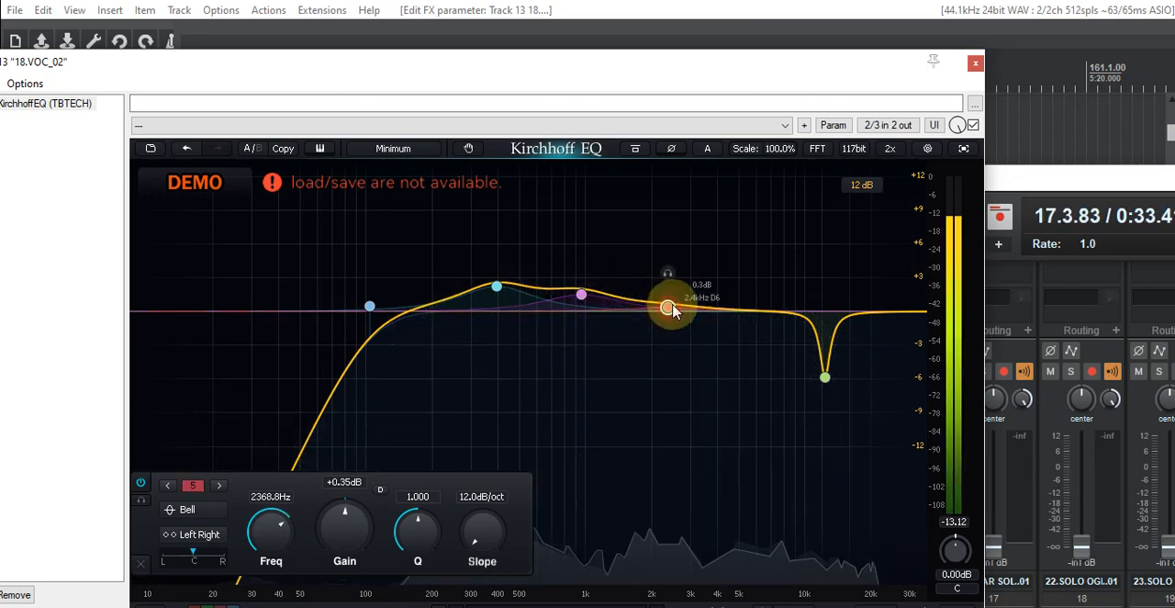
left_click_drag(675, 329, 664, 342)
scroll(664, 341, "up", 5)
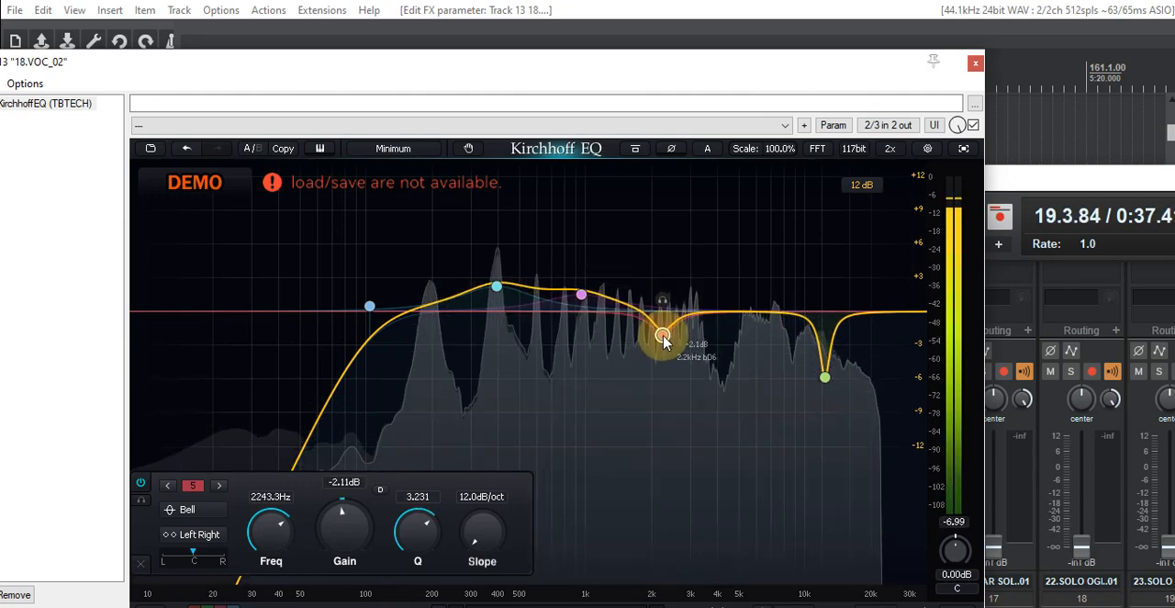
scroll(664, 342, "up", 2)
left_click_drag(665, 342, 704, 336)
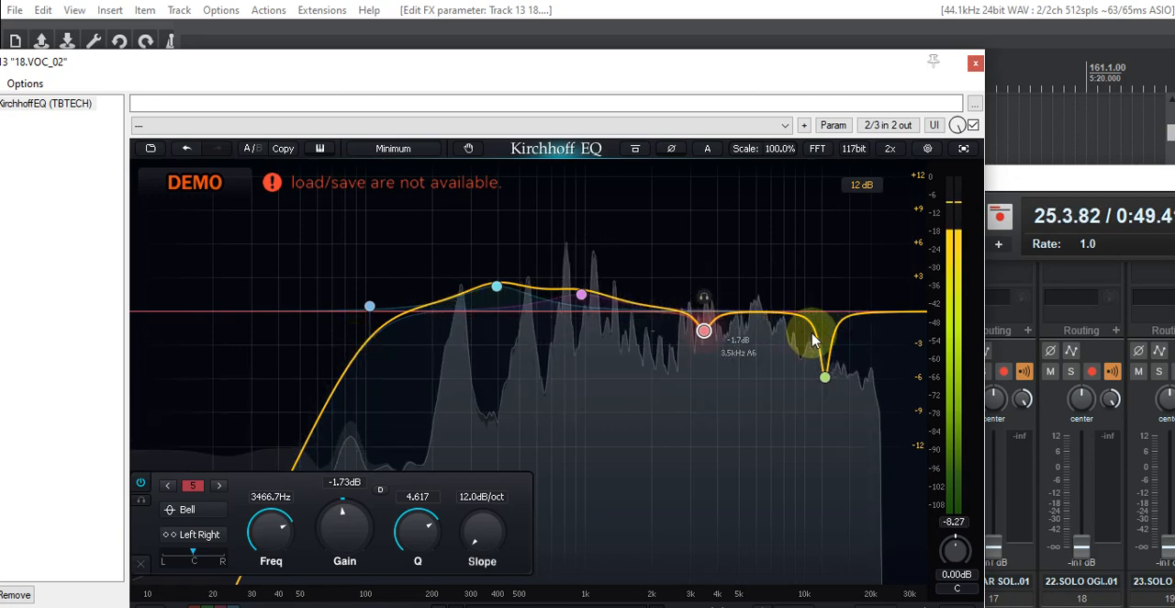
- Add a nearly flat Bell band at about 20.9 kHz and another boosting about 1.65 dB at about 6.1 kHz with a Q of about 1.75
mouse_move(873, 312)
left_mouse_down()
mouse_move(878, 303)
mouse_move(875, 313)
left_mouse_up()
left_click(754, 314)
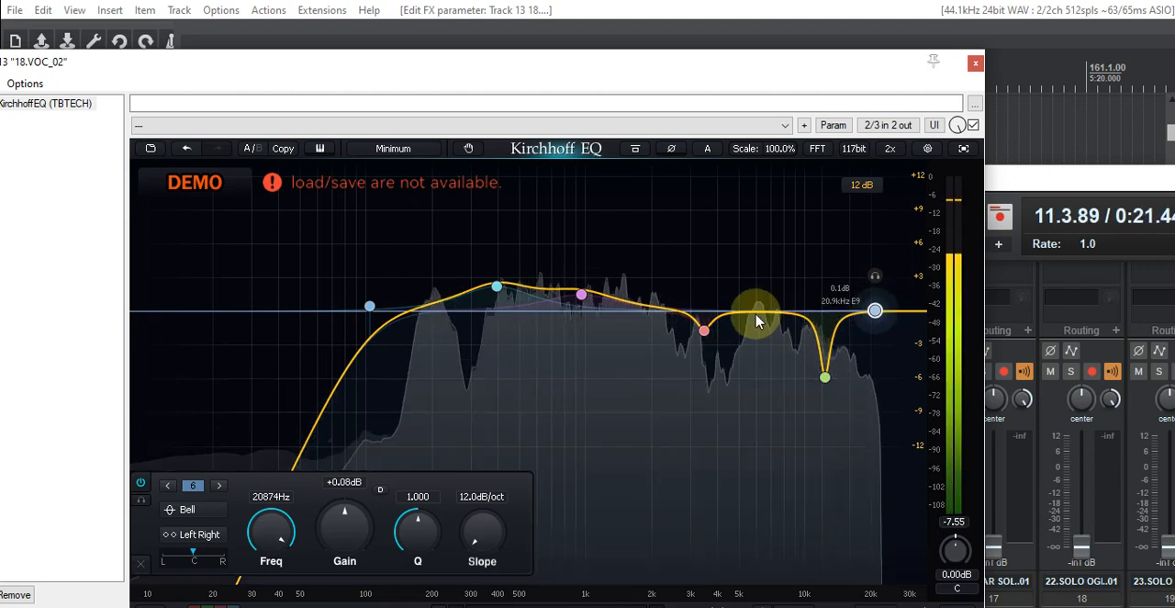
mouse_move(753, 303)
left_mouse_down()
mouse_move(749, 195)
mouse_move(756, 285)
left_mouse_up()
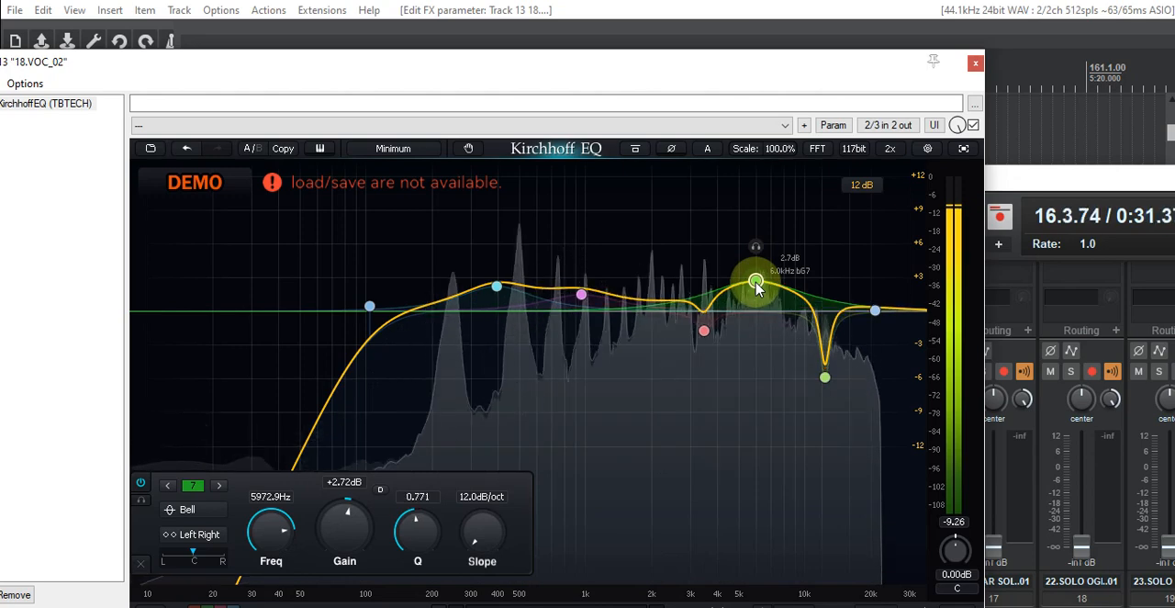
scroll(756, 285, "up", 5)
left_click_drag(757, 285, 758, 300)
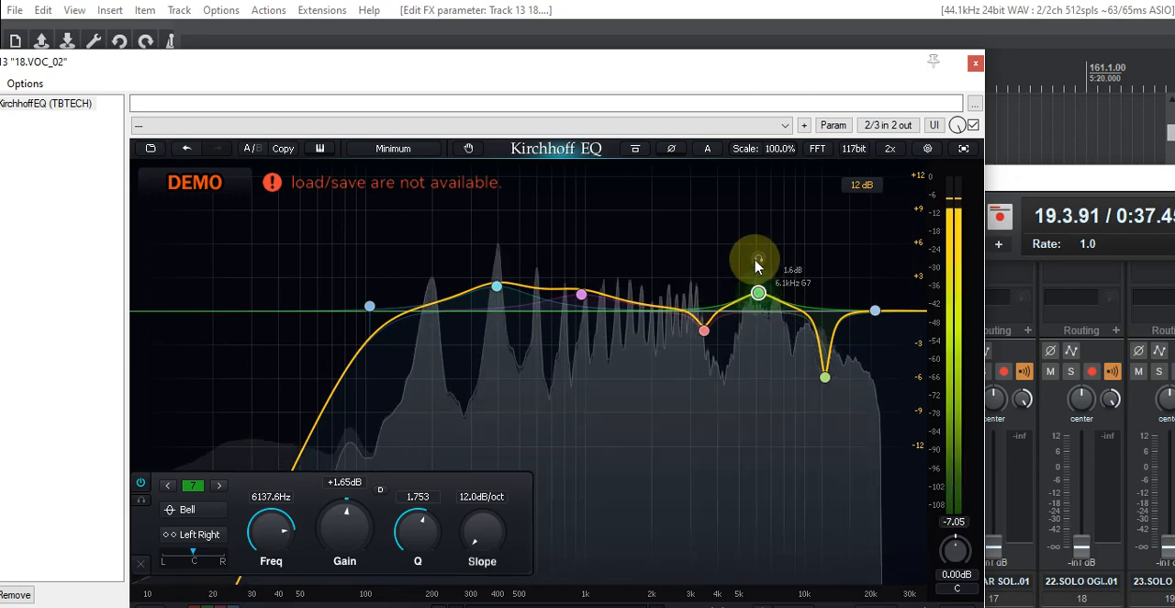
- Audition the 6.1 kHz band in solo, ease it to about 1.4 dB at about 6.2 kHz and close the EQ window
left_click(756, 263)
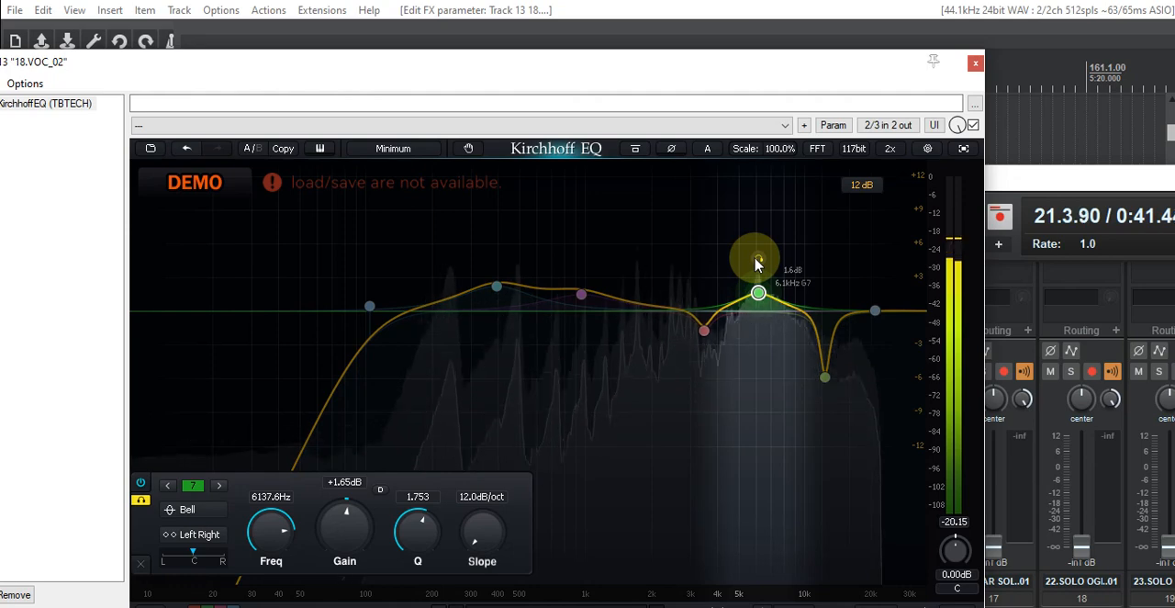
left_click(755, 264)
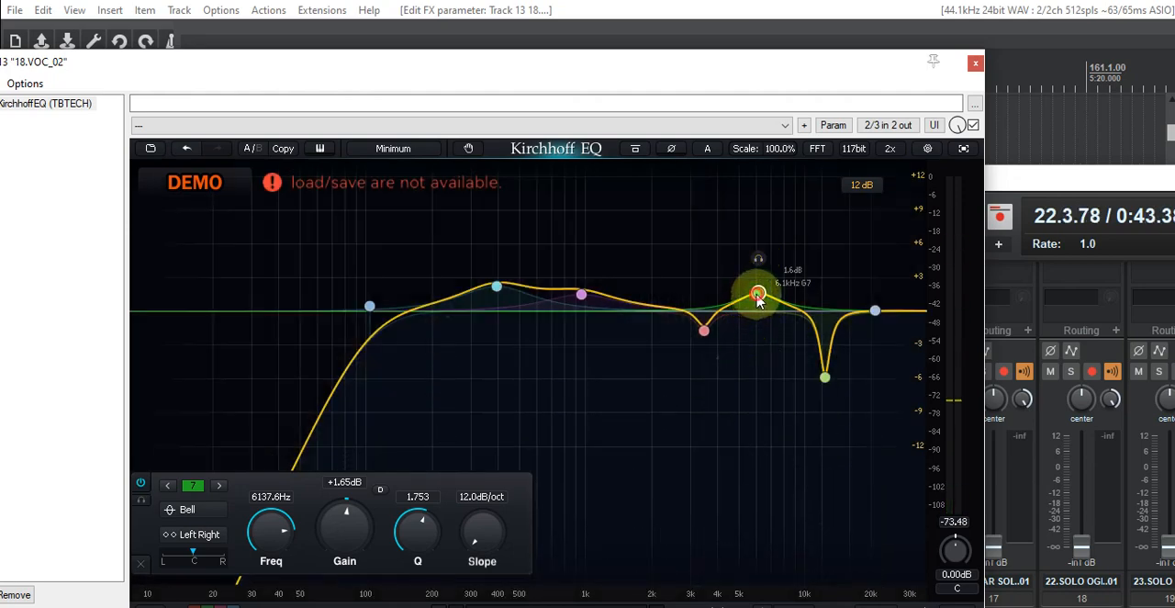
left_click_drag(758, 301, 759, 304)
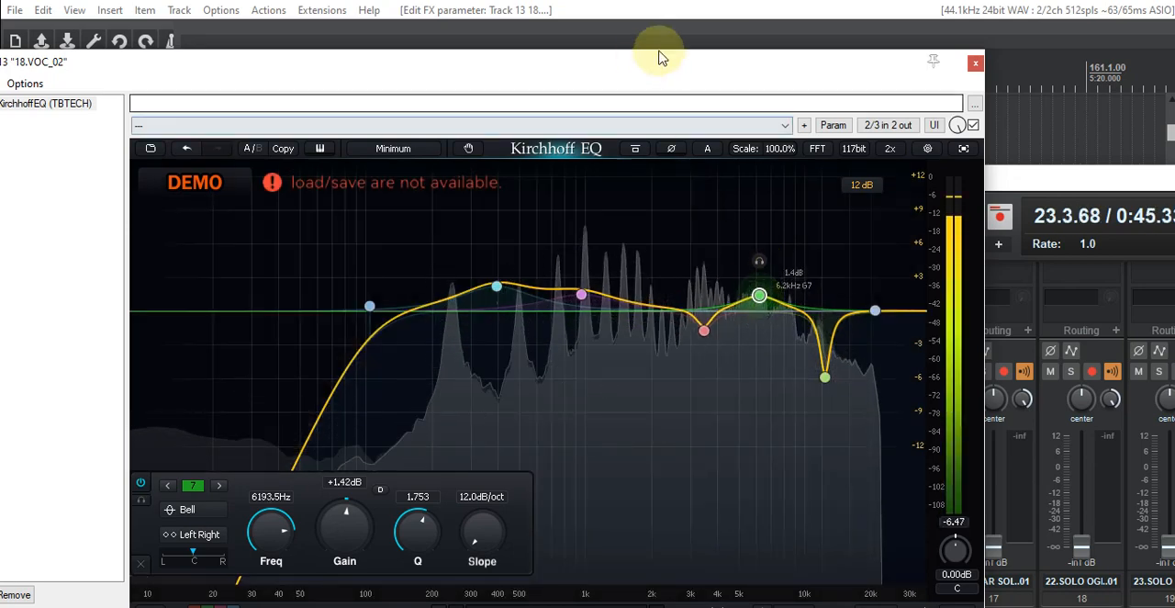
left_click(975, 65)
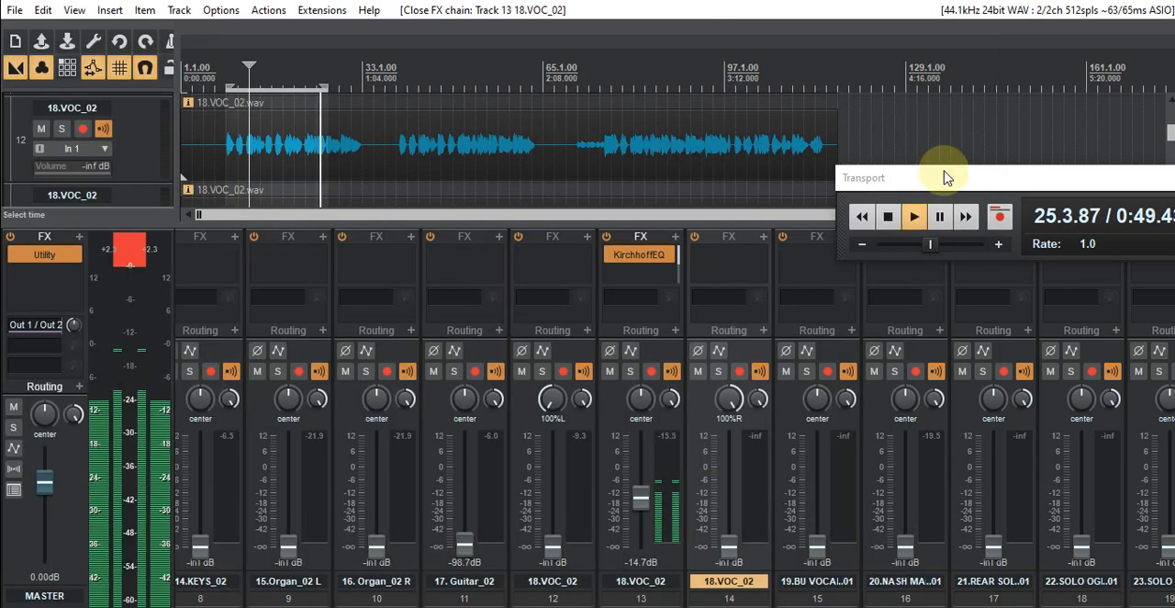
- Add the Focusrite Balancer plug-in after Kirchhoff EQ in track 13's FX chain, filtering the plug-in list by "bal"
left_click(676, 236)
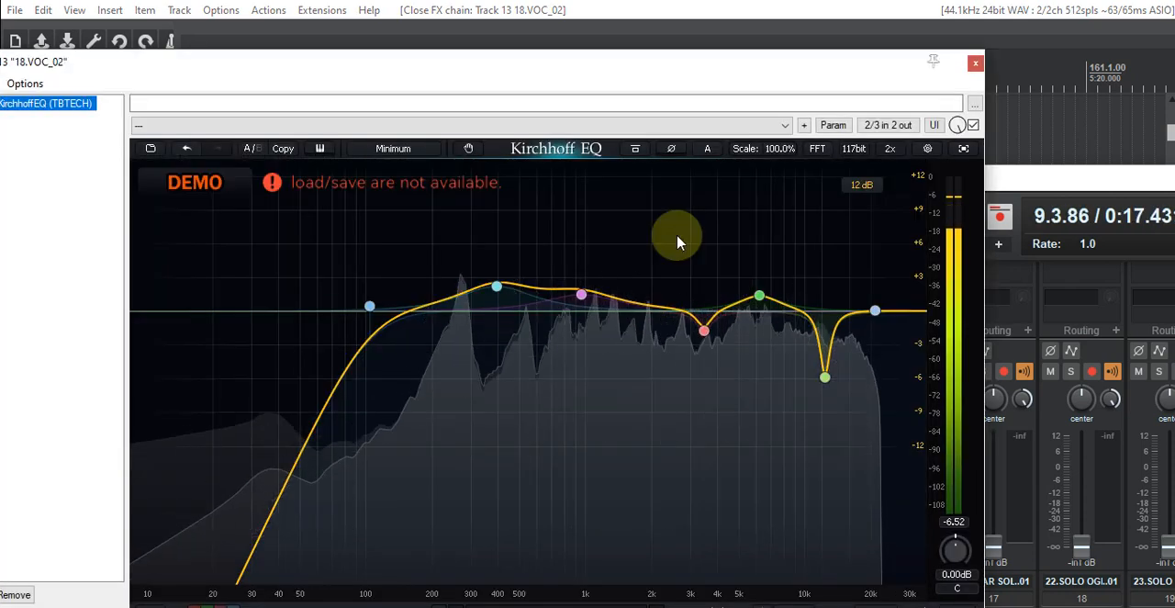
left_click_drag(868, 71, 271, 177)
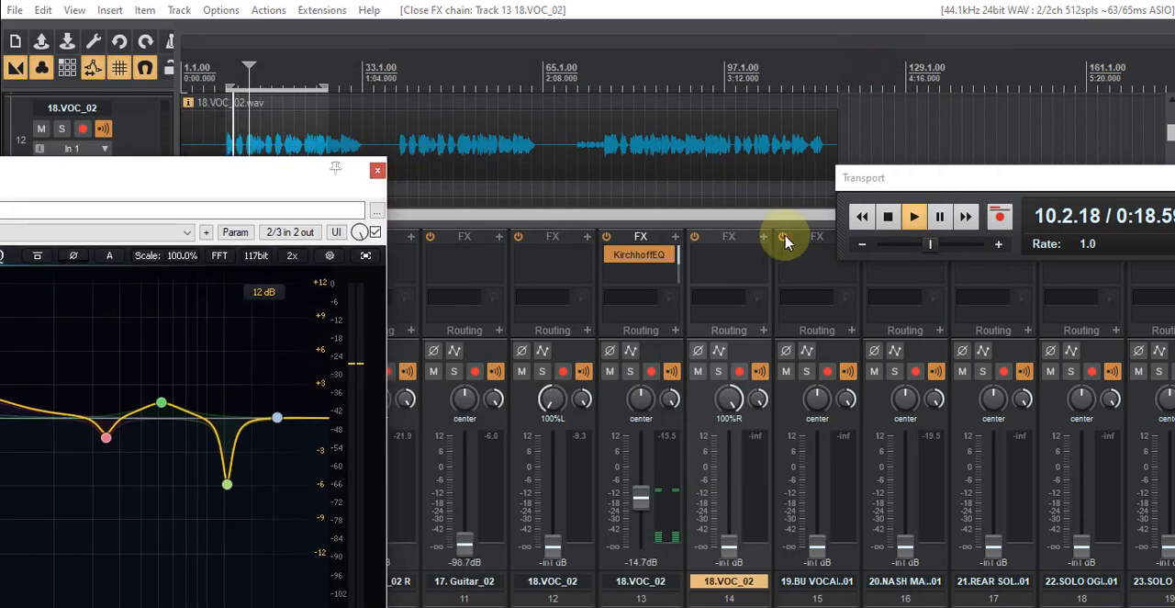
left_click(675, 241)
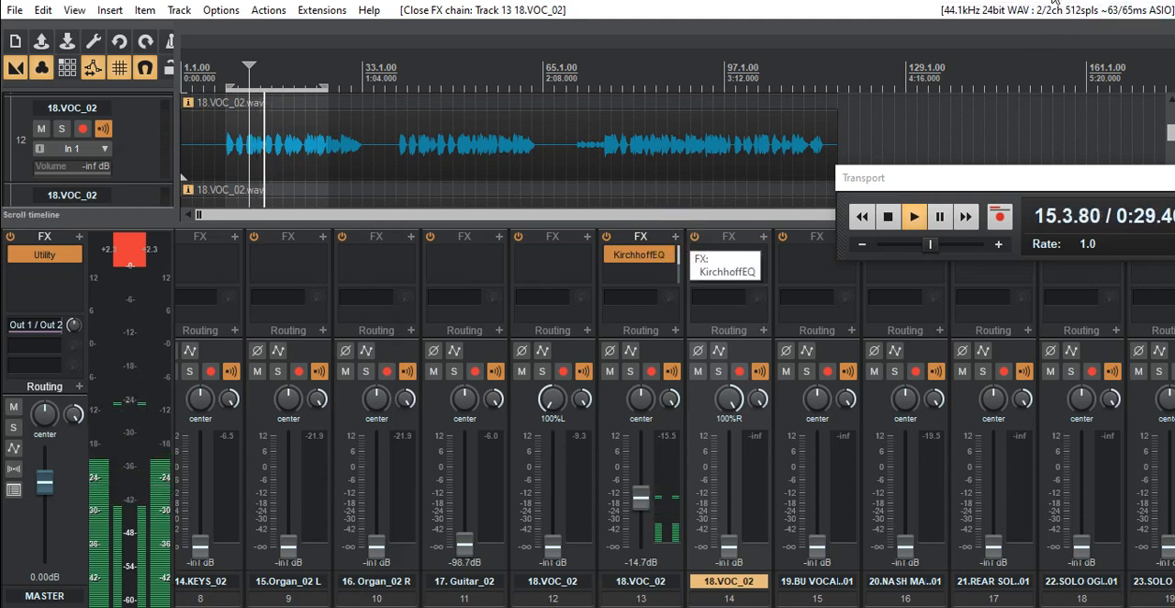
left_click(675, 240)
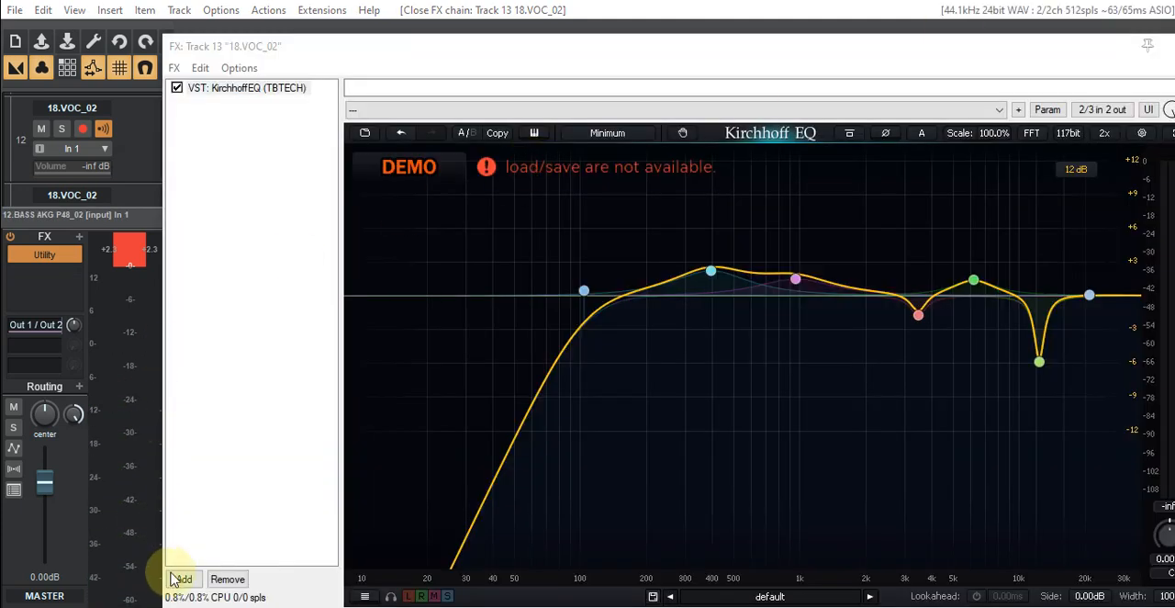
left_click(177, 578)
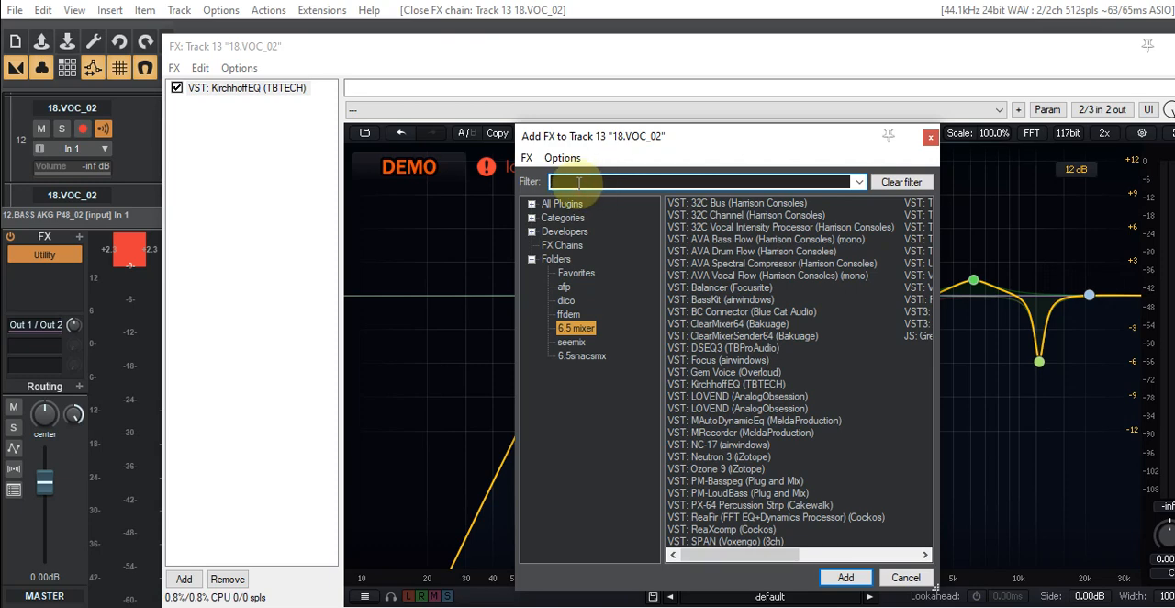
type("bal")
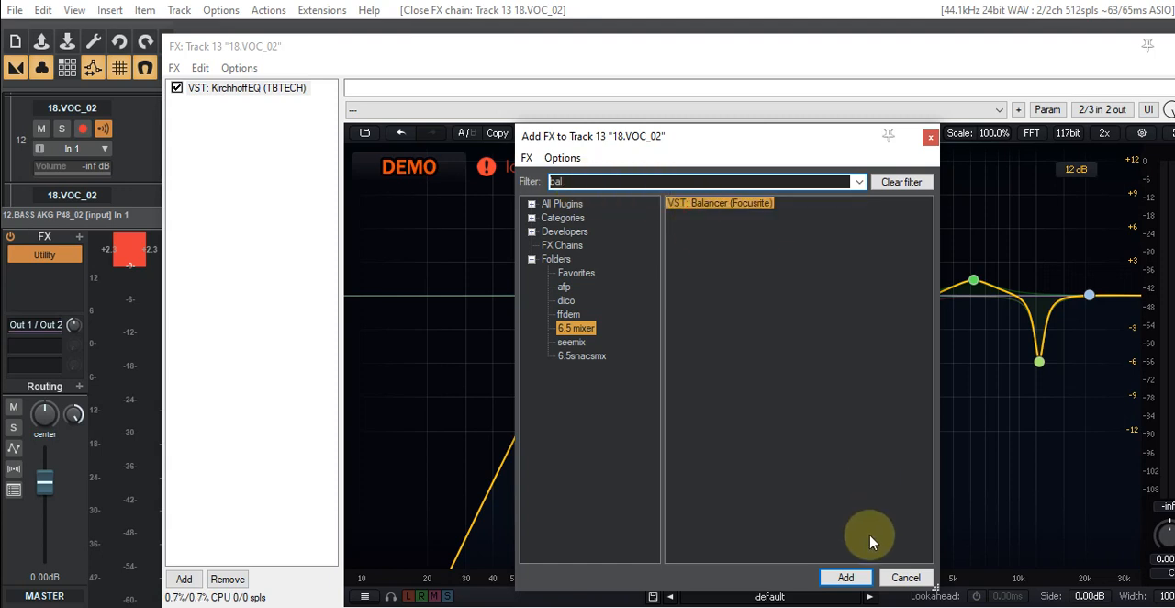
left_click(845, 577)
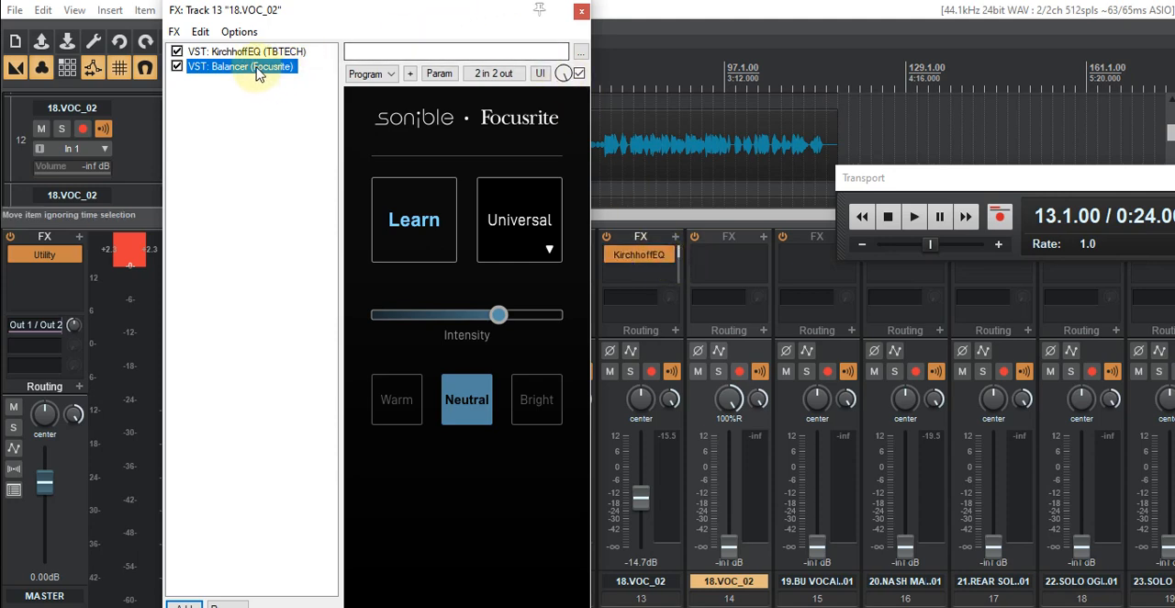
- Start playback and have Balancer learn the track 13 vocal using the Vocals M profile
left_click(679, 261)
left_click_drag(679, 280, 679, 263)
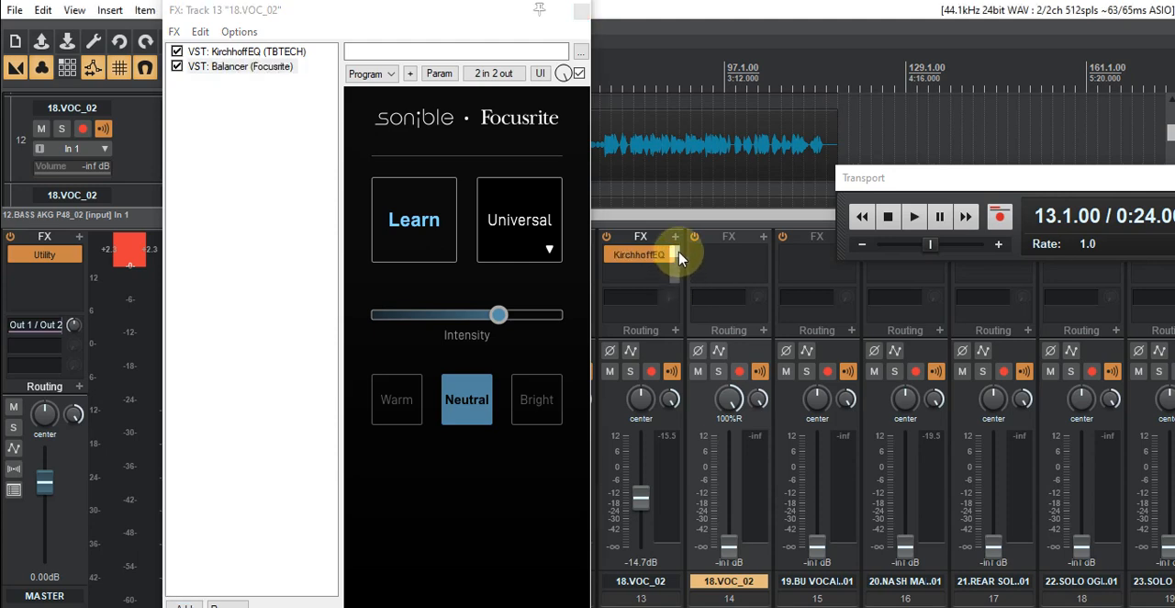
left_click(912, 217)
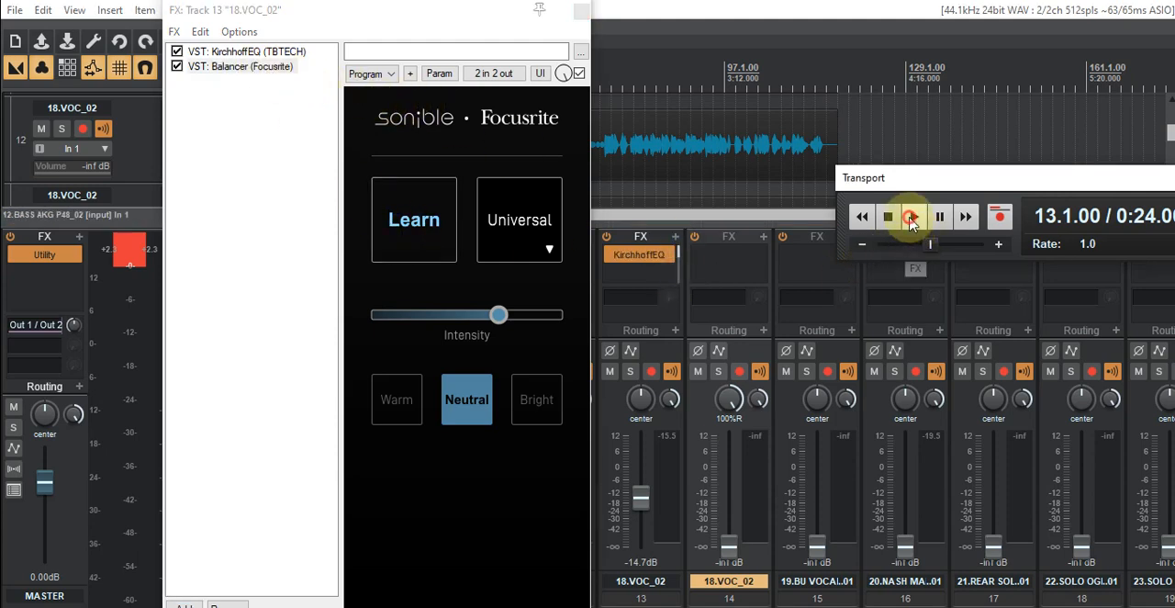
left_click(410, 233)
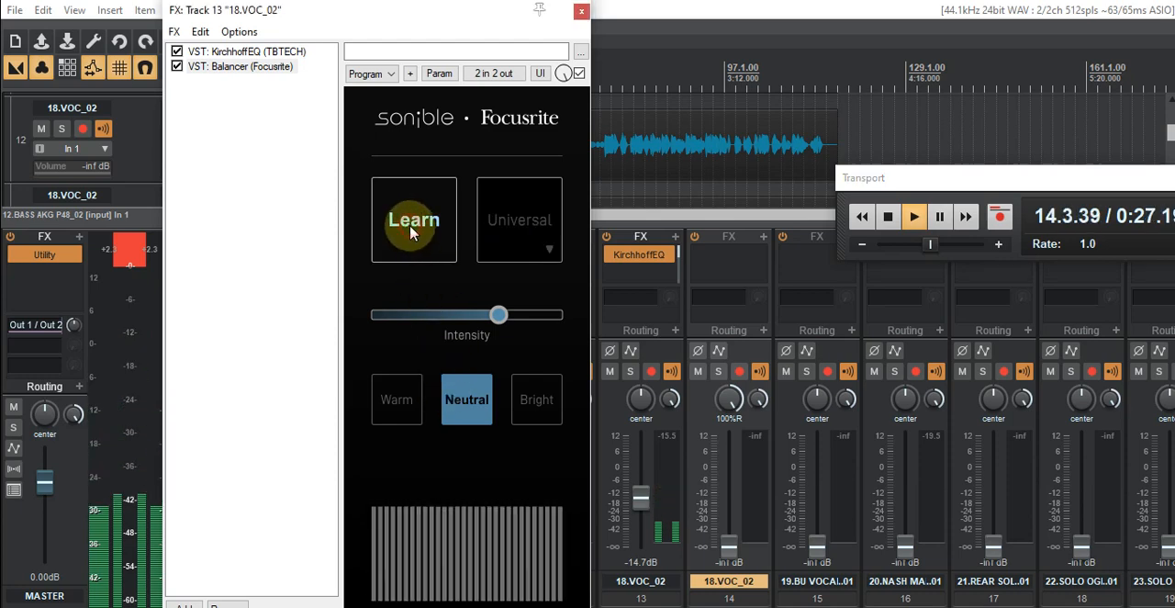
left_click(528, 233)
left_click(537, 308)
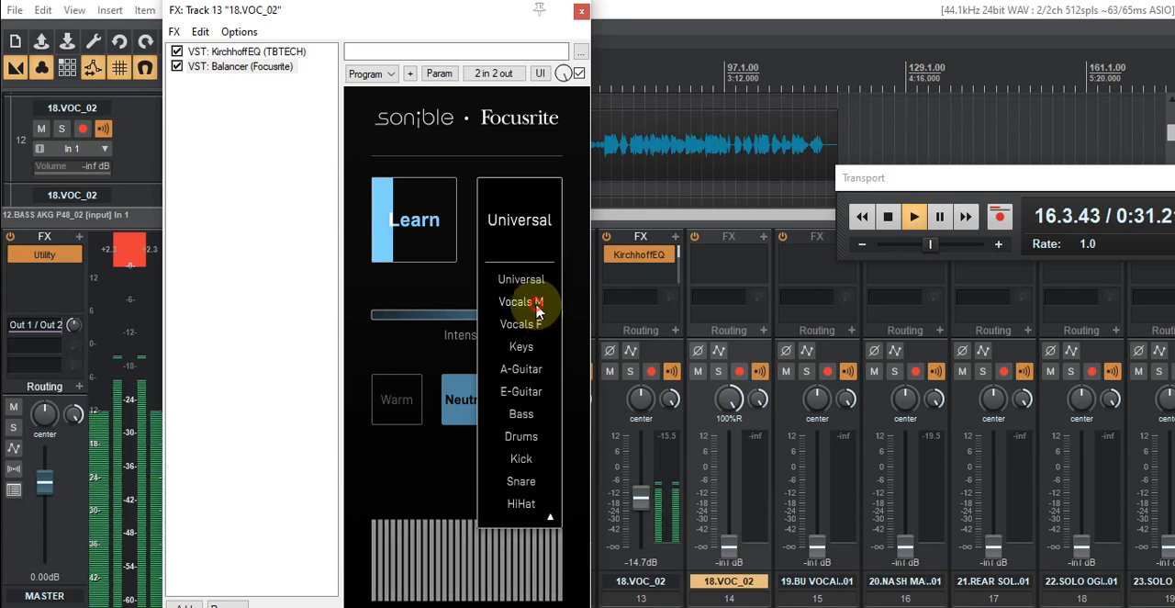
left_click(401, 226)
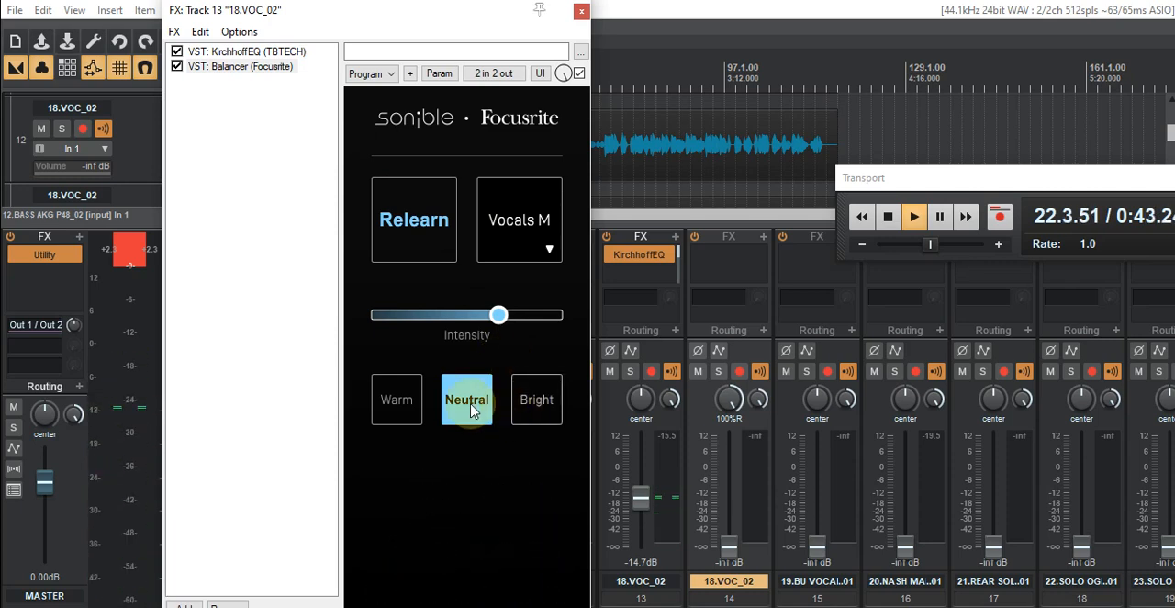
- Audition Balancer's Warm tone, switch it to Bright and move the FX window out of the mixer's way
left_click(399, 404)
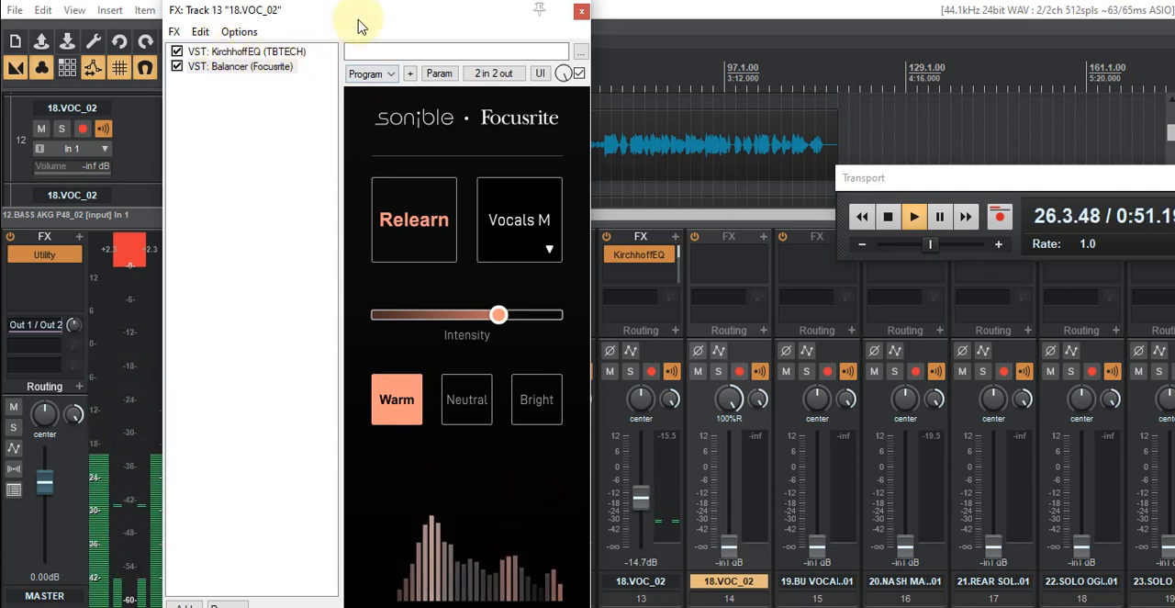
left_click_drag(360, 21, 226, 229)
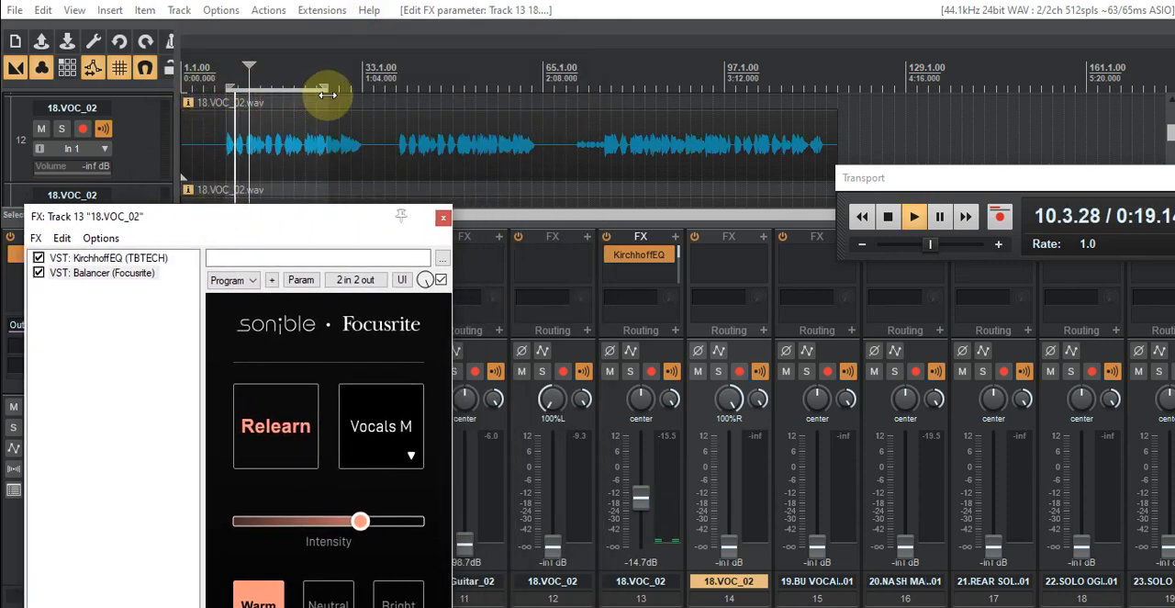
left_click_drag(325, 216, 390, 42)
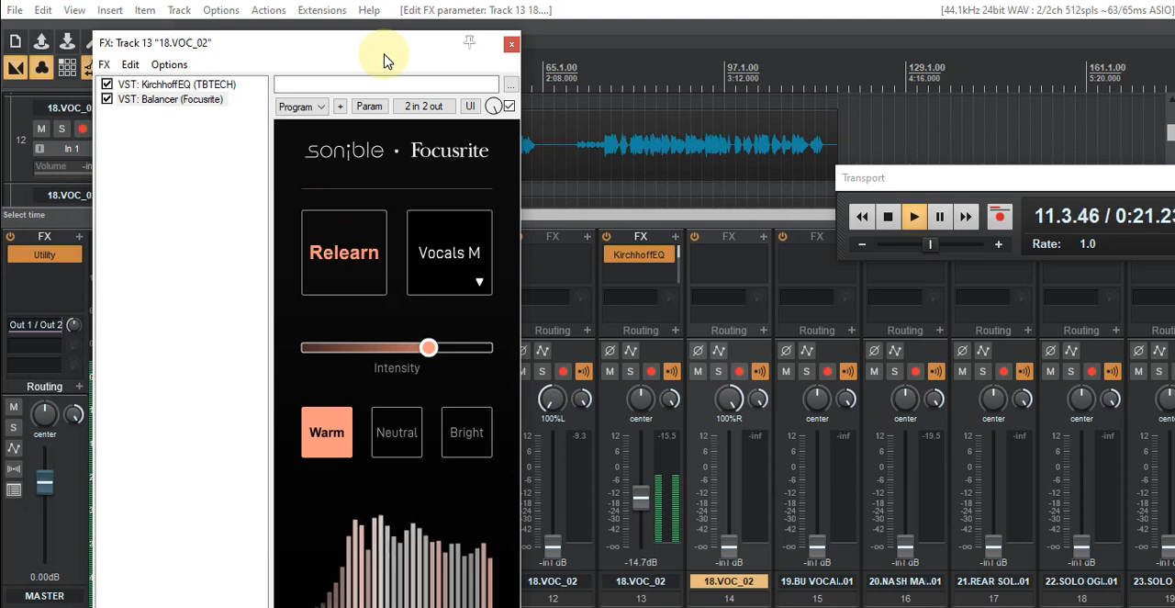
left_click(466, 433)
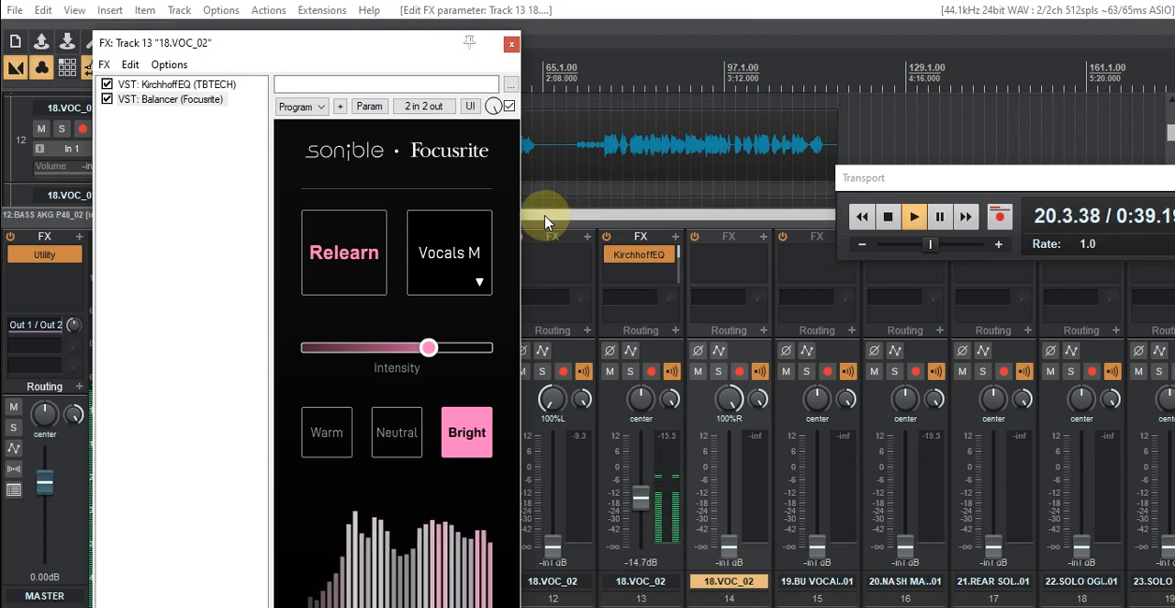
left_click_drag(332, 42, 0, 79)
- Raise the faders of 11.BassDI_02 to -16.6 dB, track 6 (BASS AKG) to -24.9 dB and 10.FRANKY_02 to -7.83 dB
left_click_drag(479, 607, 212, 607)
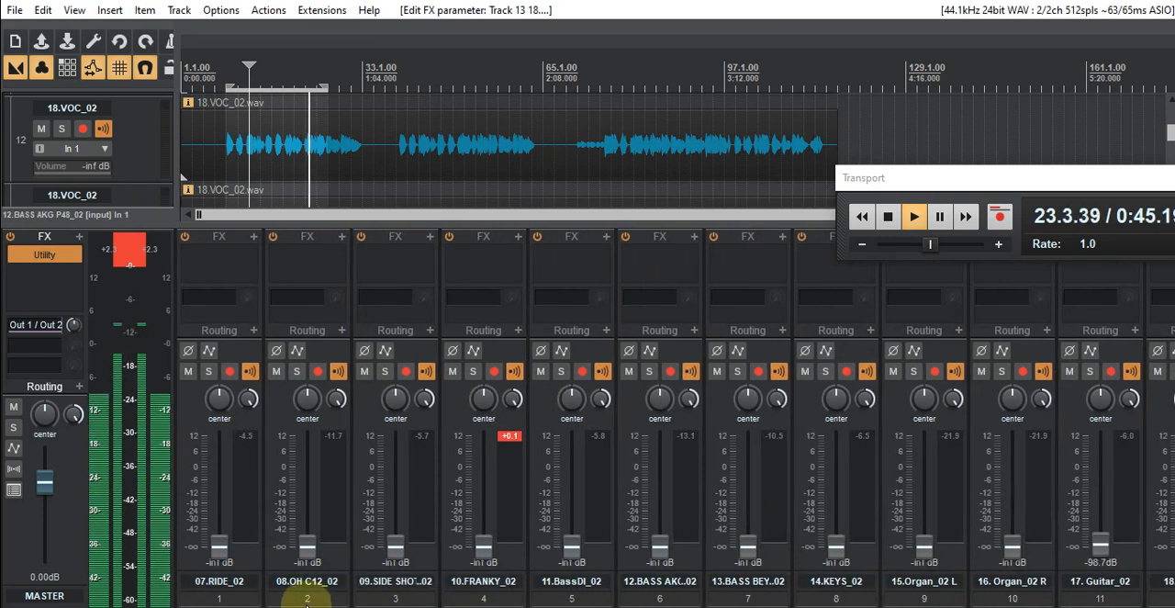
left_click_drag(301, 607, 382, 606)
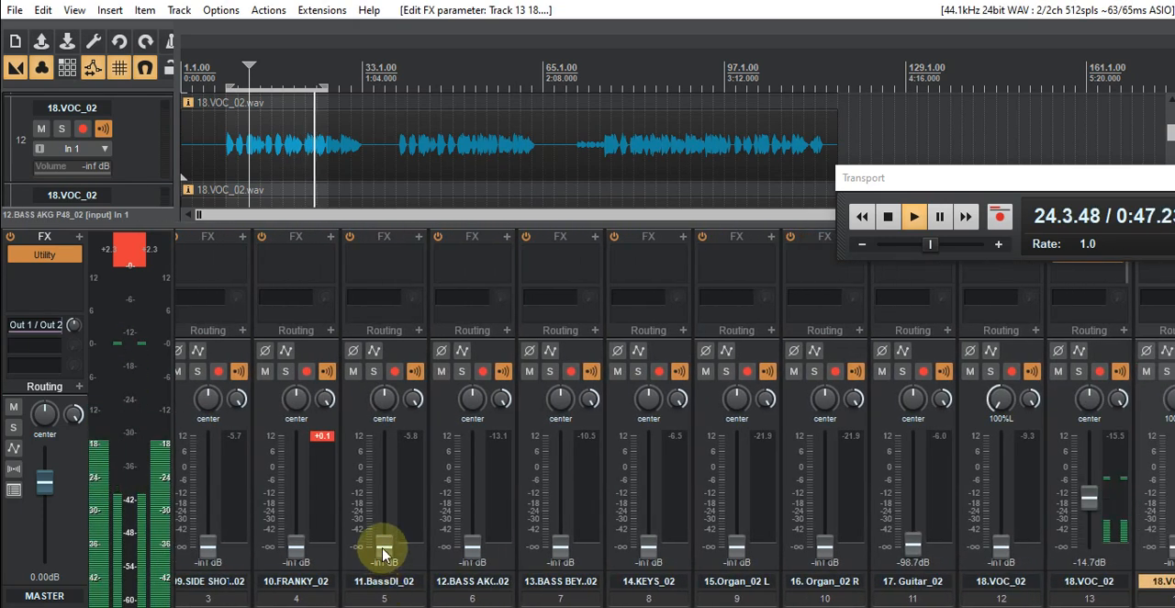
left_click_drag(387, 528, 386, 502)
left_click_drag(476, 554, 471, 510)
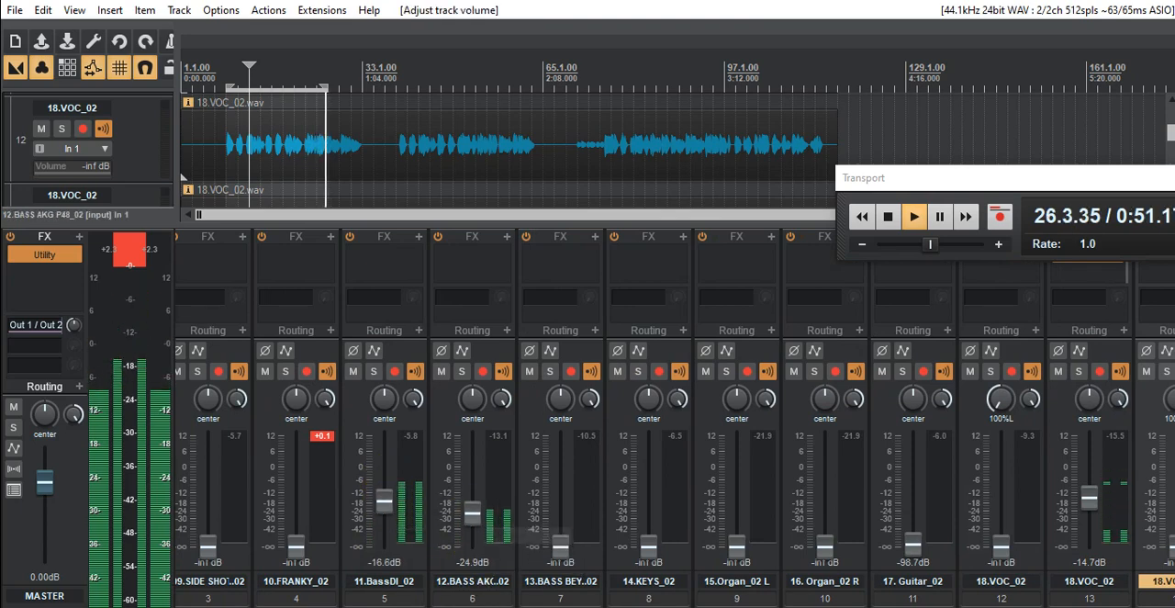
left_click_drag(404, 607, 326, 606)
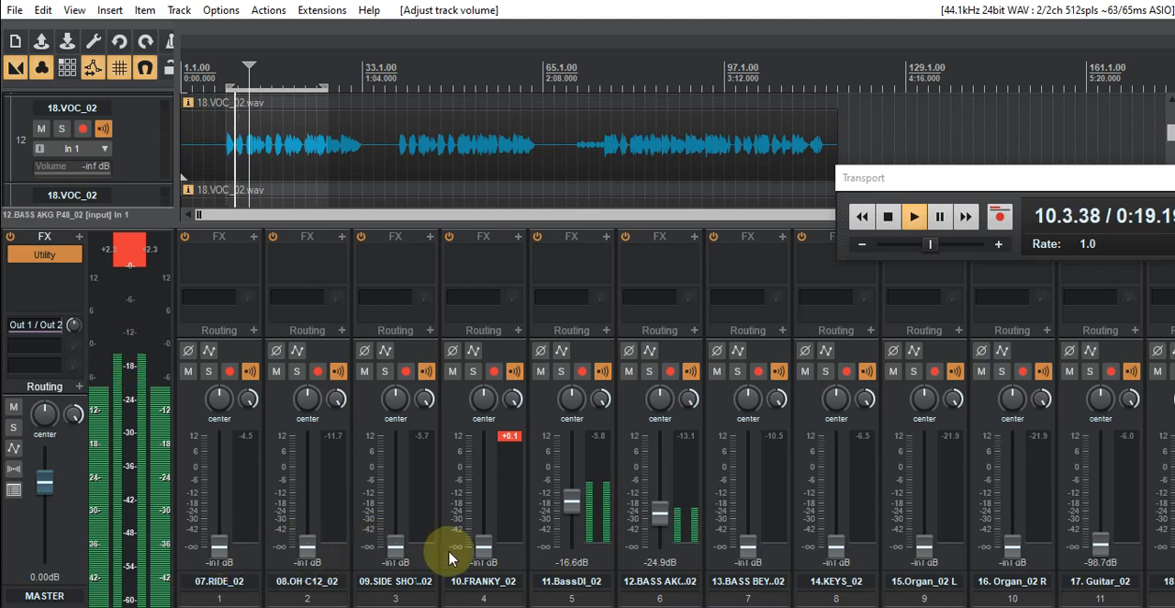
left_click_drag(484, 549, 485, 492)
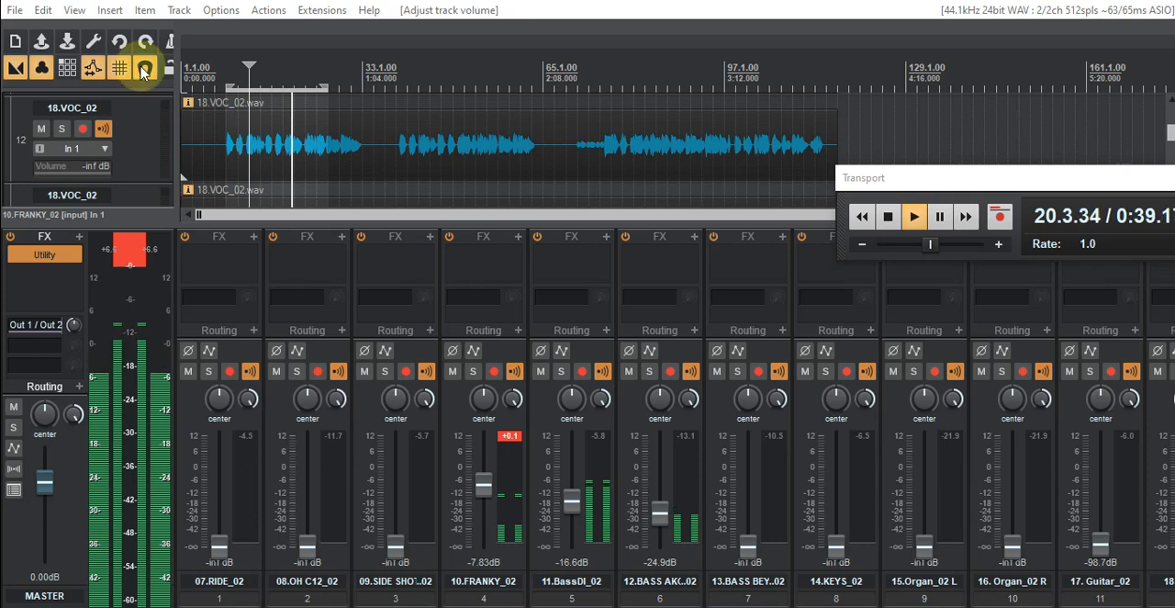
- Set the gain of the master track's Utility plug-in to 10.1 dB and close its window
double_click(44, 254)
left_click(530, 221)
left_click_drag(529, 218, 530, 213)
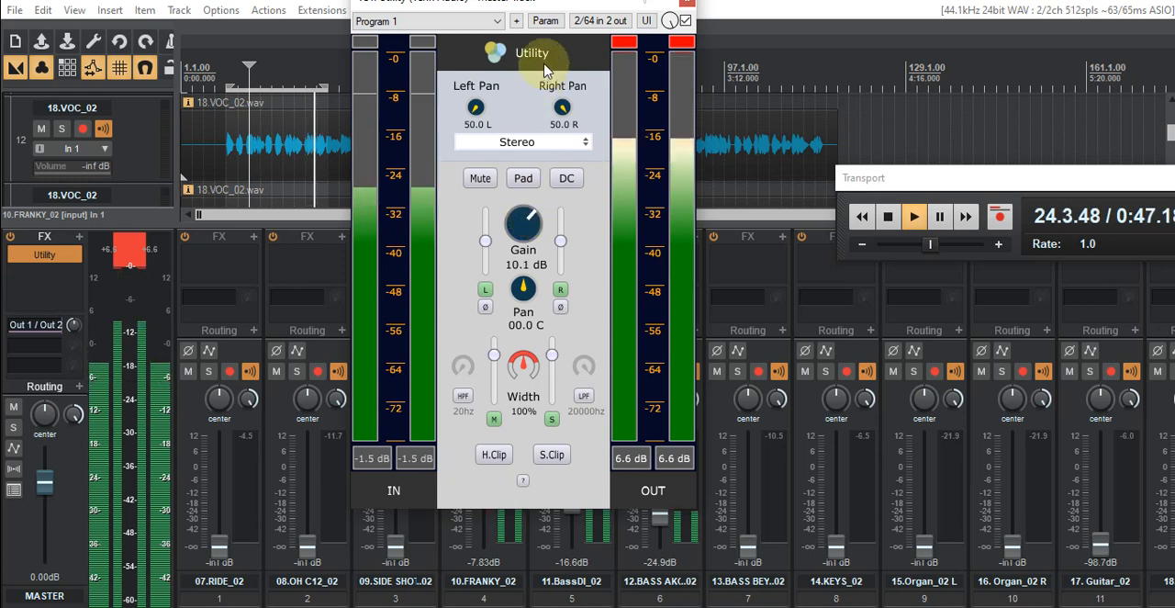
left_click(557, 7)
left_click_drag(529, 69, 561, 124)
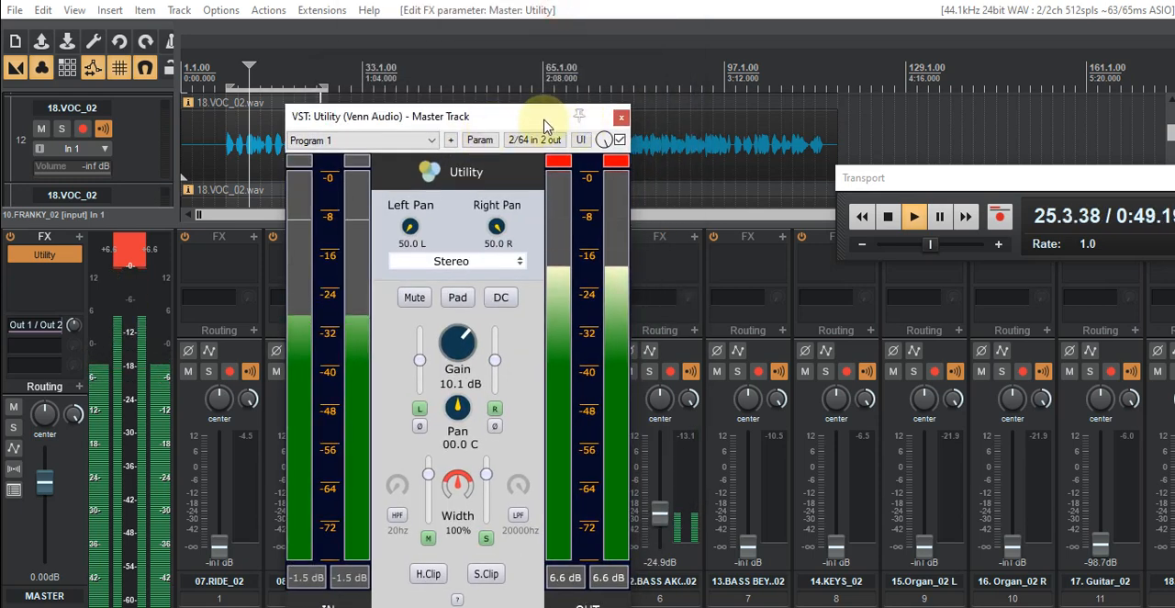
left_click(614, 119)
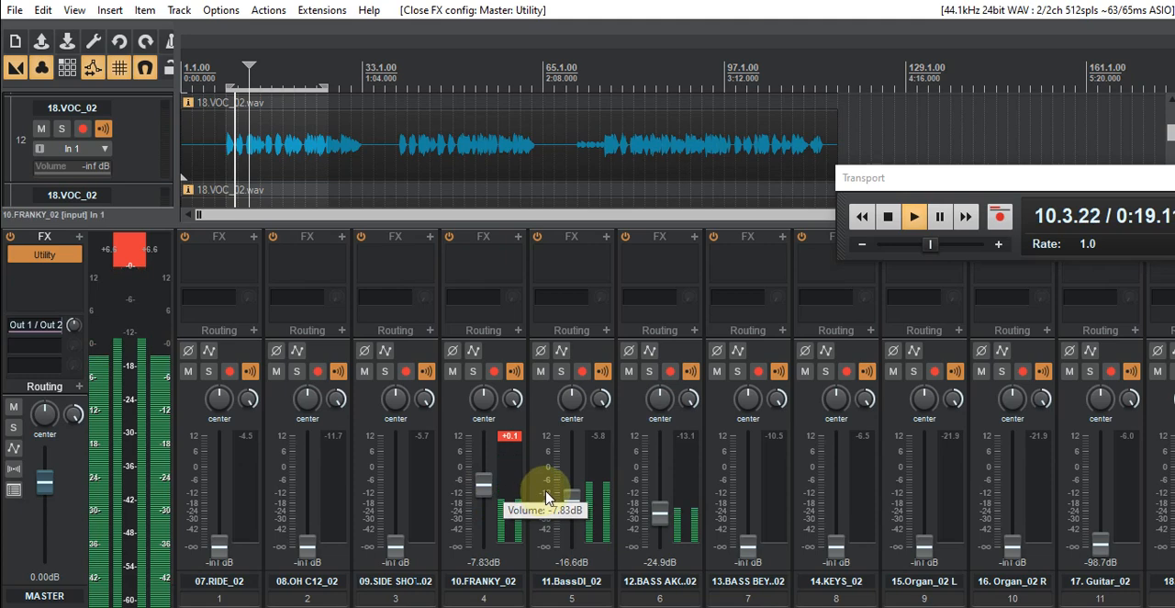
- Lower the 10.FRANKY_02 fader to -27.1 dB and the 11.BassDI_02 fader to -25.7 dB
left_click_drag(496, 495, 489, 528)
left_click_drag(571, 500, 576, 523)
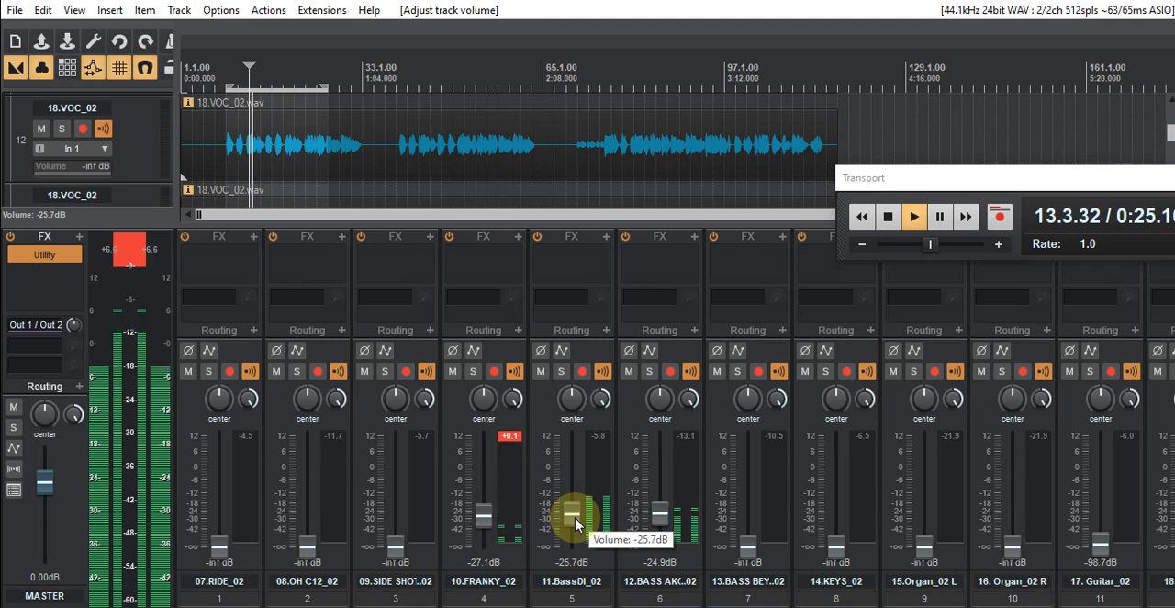
- Stop playback and pull the faders of 10.FRANKY_02, 11.BassDI_02 and track 6 (BASS AKG) down to -inf dB
left_click(888, 217)
left_click_drag(482, 516, 482, 557)
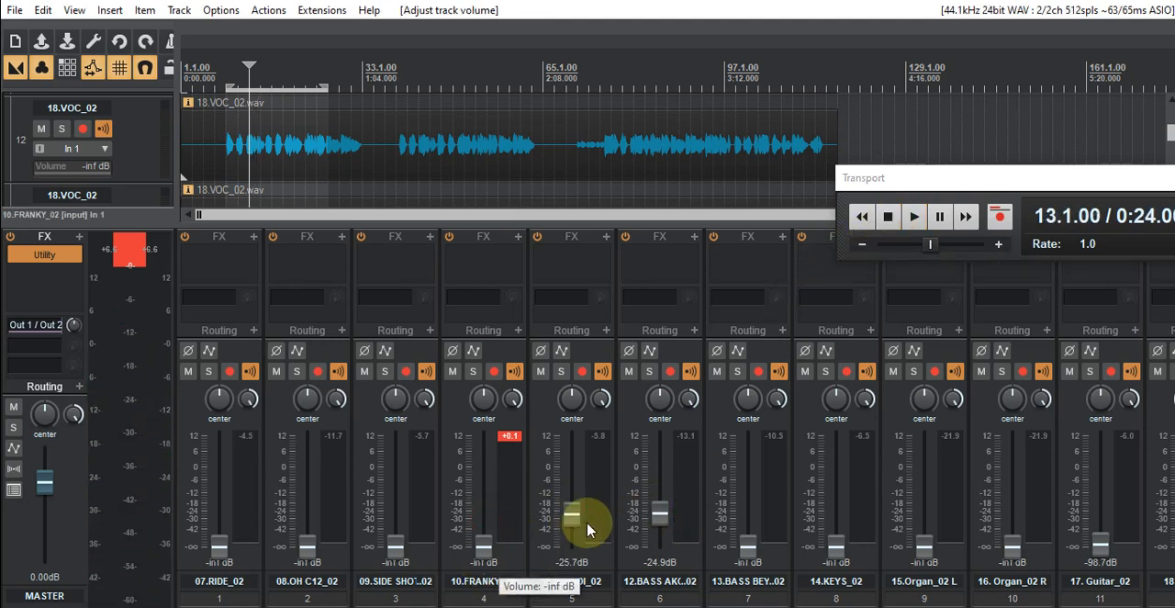
left_click_drag(576, 525, 655, 561)
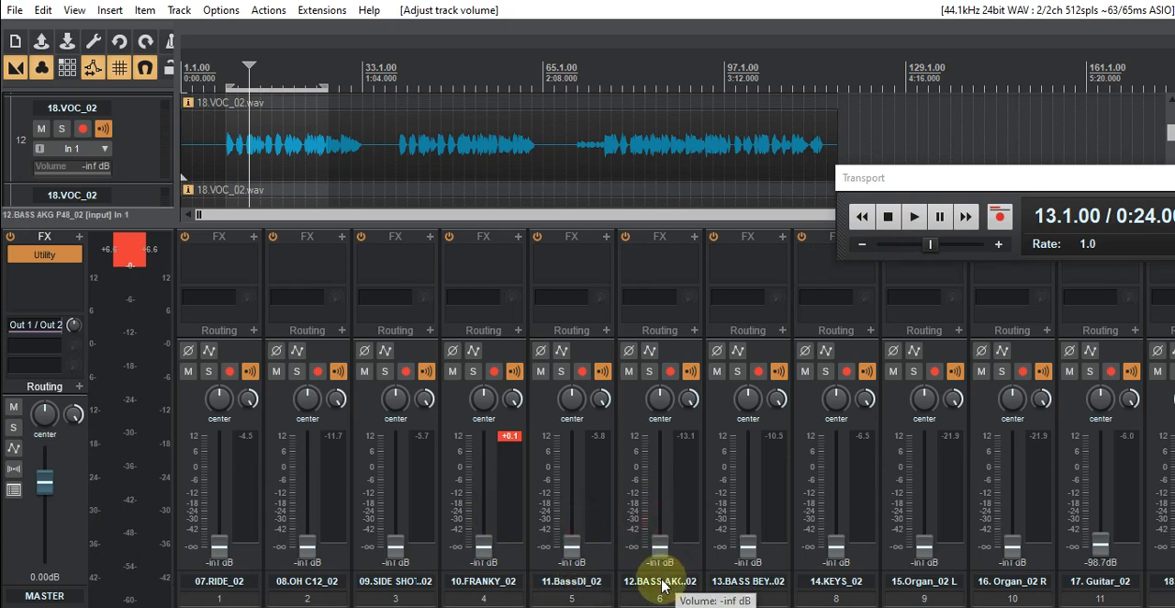
- Select the track 13 lead vocal in the mixer and enlarge its FX insert area to fit both plug-ins
scroll(936, 598, "right", 9)
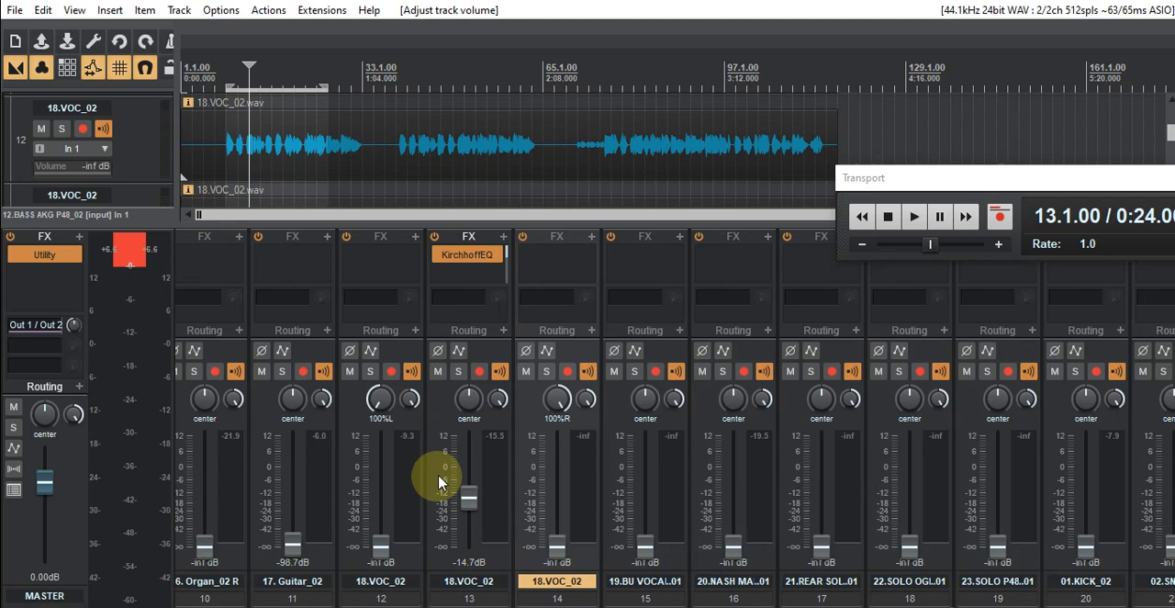
left_click(442, 422)
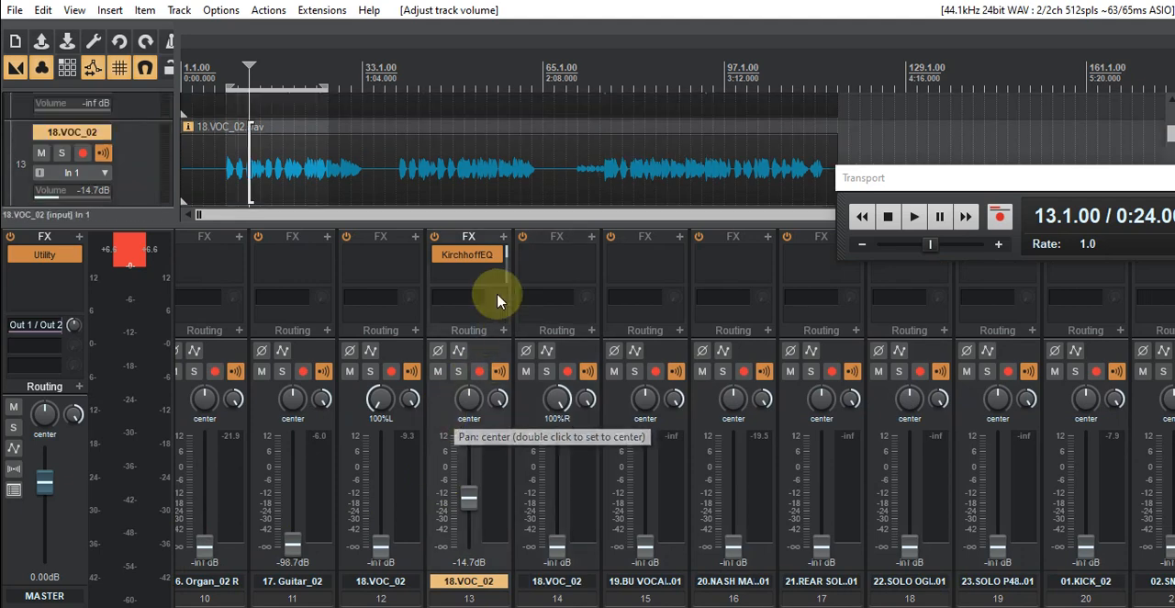
left_click_drag(491, 284, 495, 300)
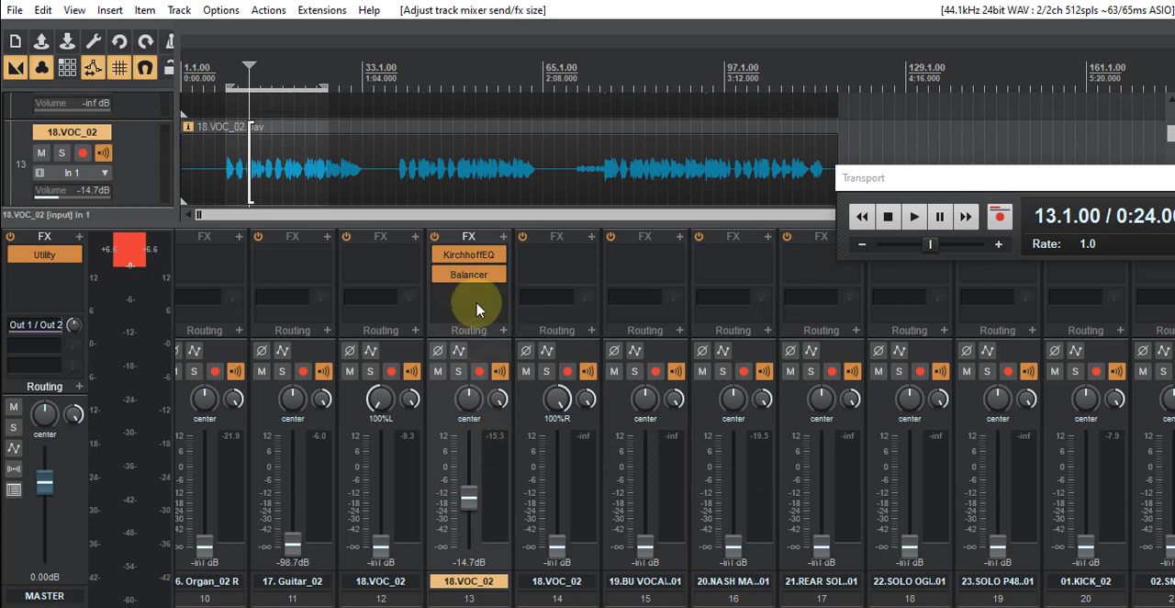
- Add the Gem Voice (Overloud) plug-in to track 13 in its 10-minute demo session and move its window out of the mixer's way
left_click(504, 242)
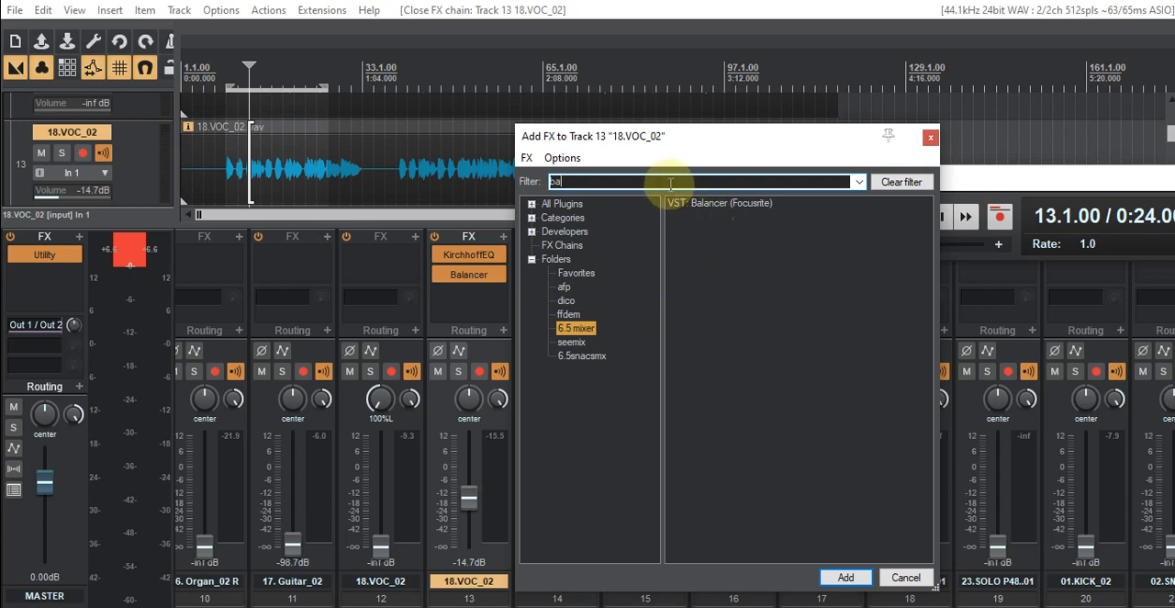
key("BackSpace")
key("BackSpace")
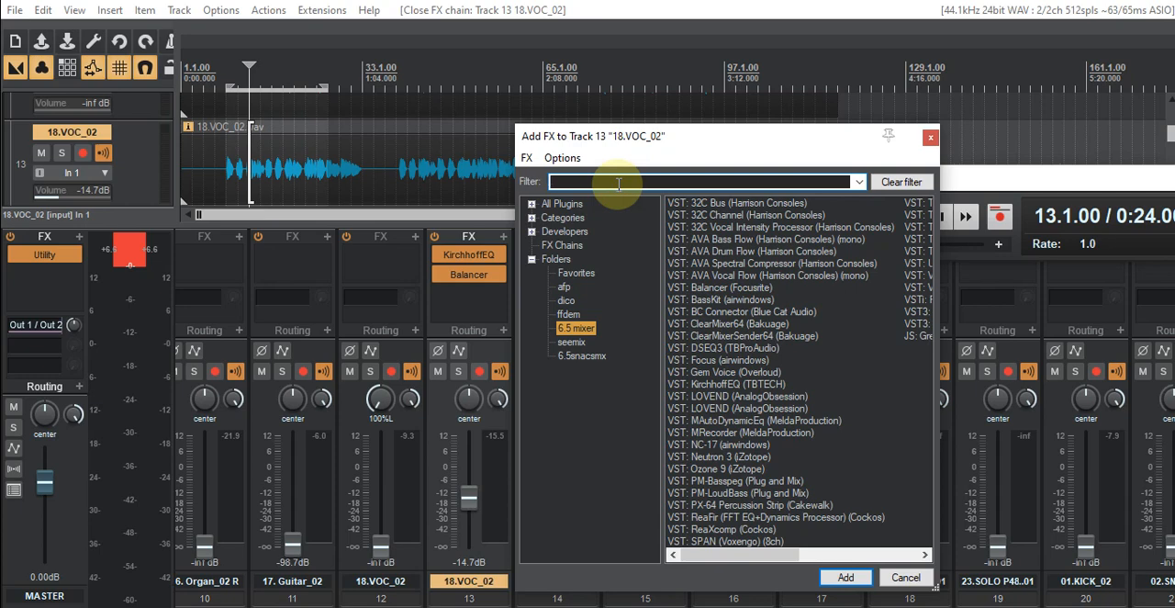
left_click(1055, 1)
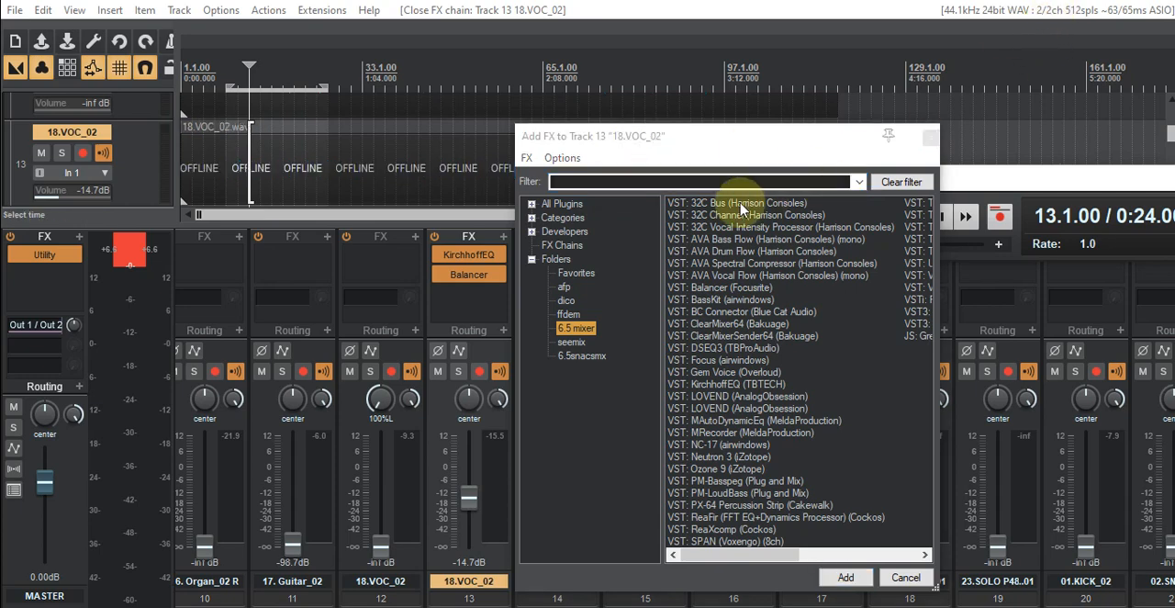
left_click(675, 182)
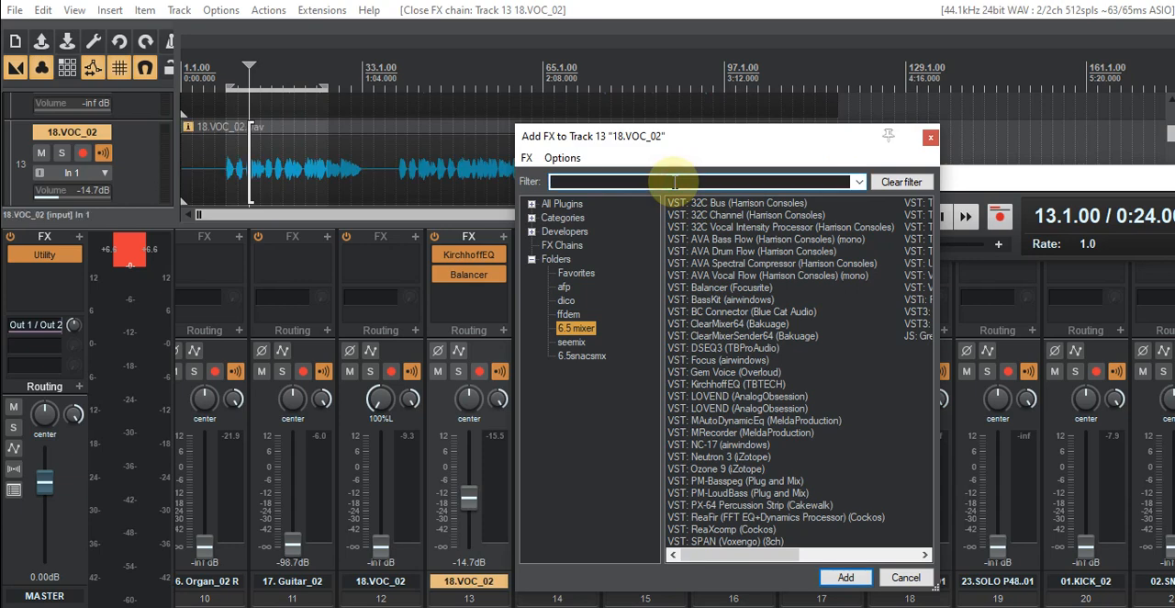
type("gem")
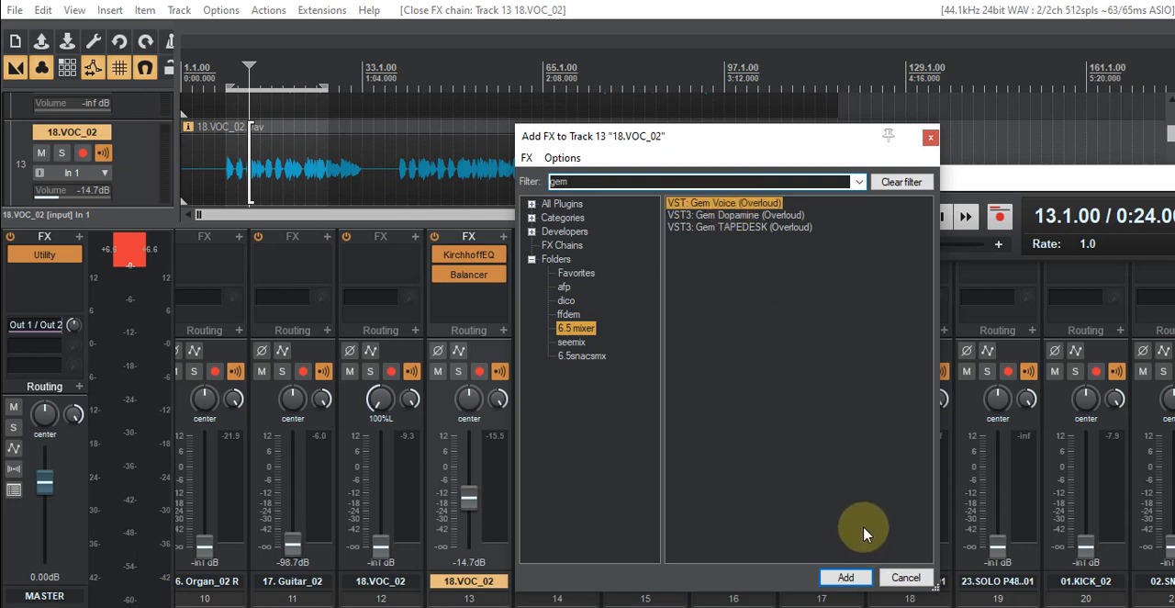
key("Return")
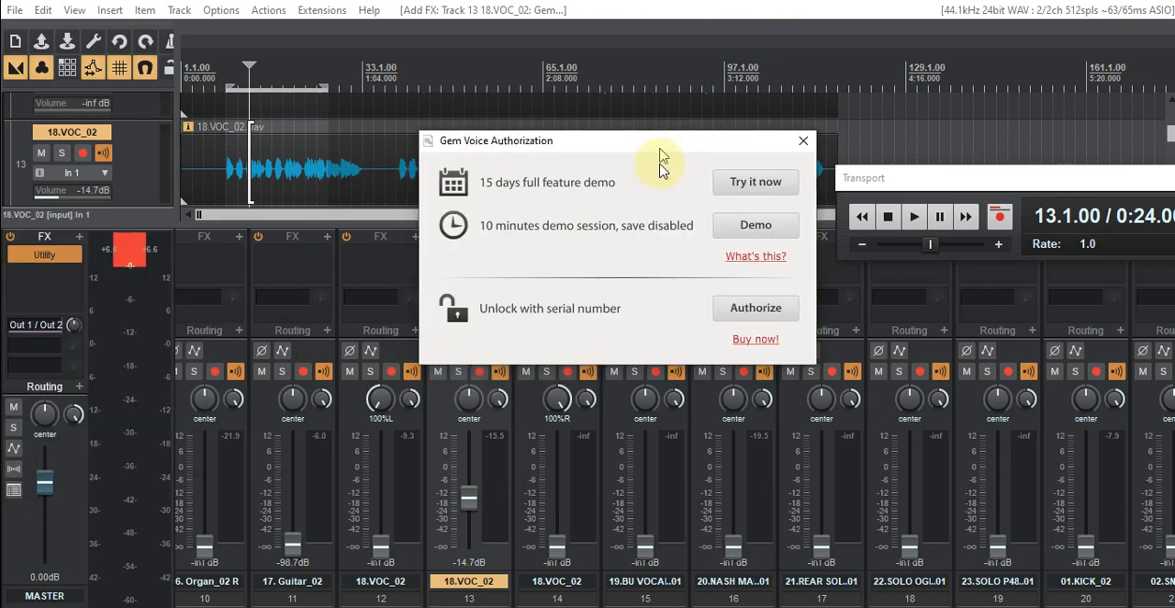
left_click(755, 243)
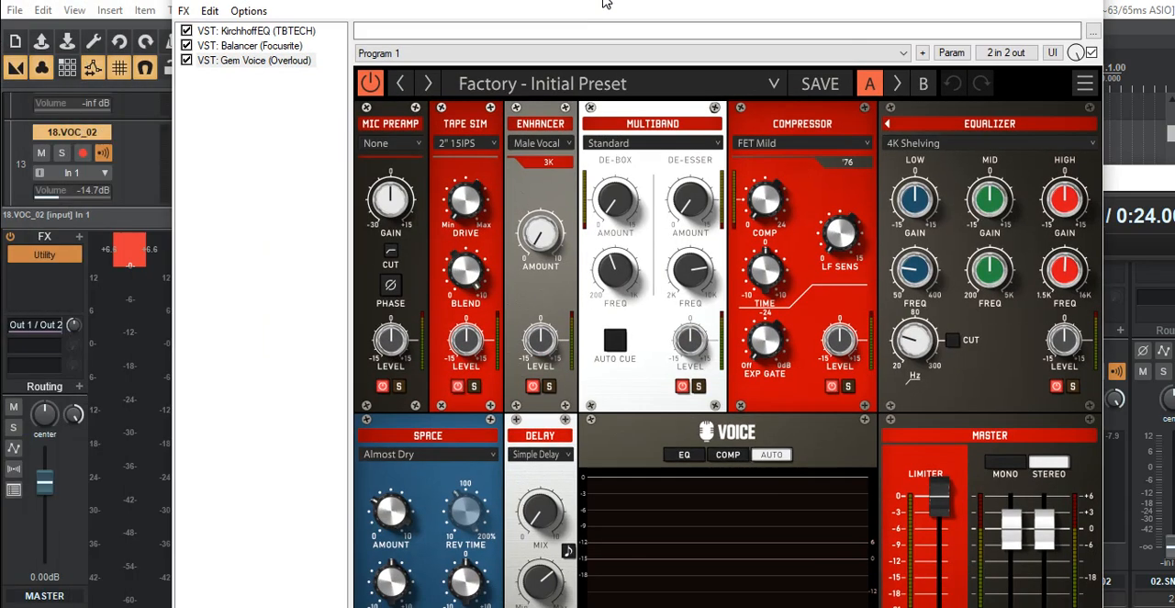
left_click_drag(603, 5, 0, 229)
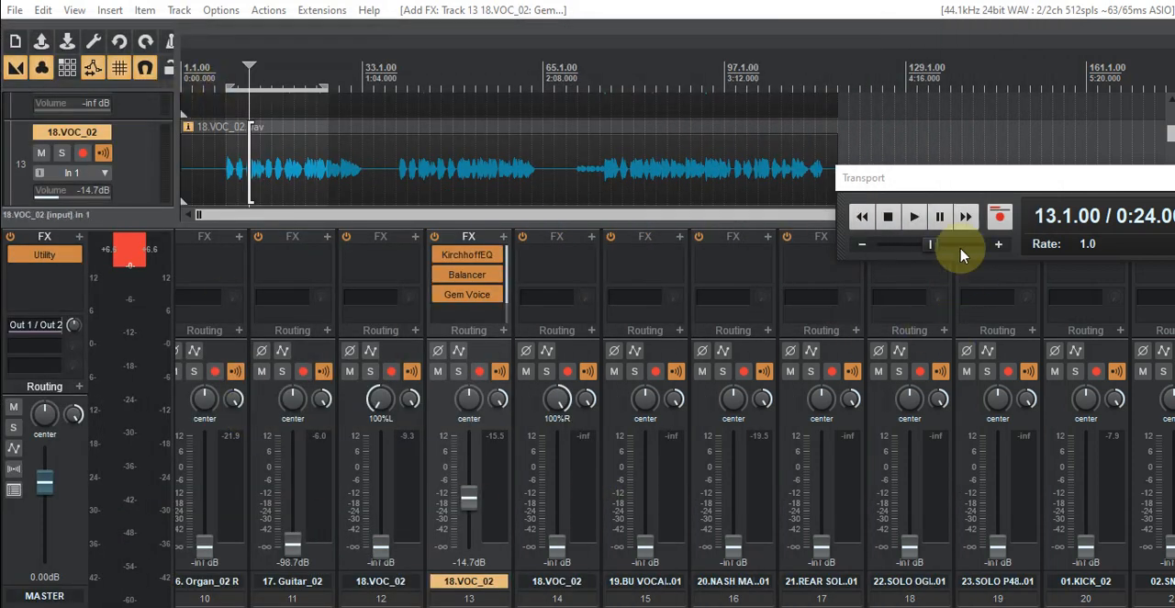
- Play the song and load the Factory preset Analog Classic in Gem Voice on track 13
left_click(913, 216)
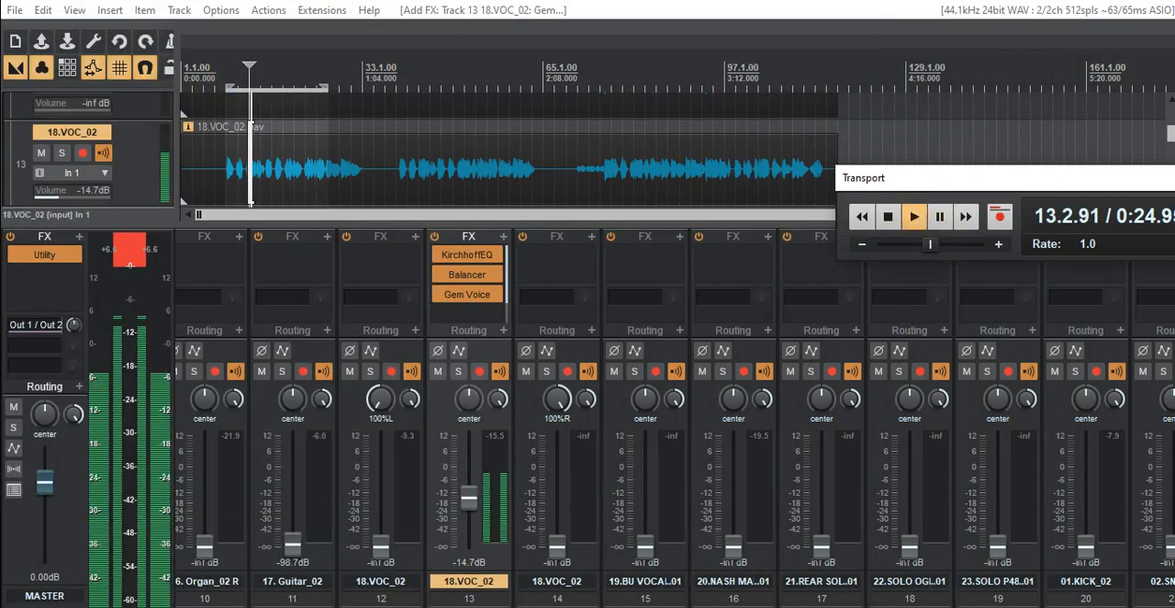
left_click_drag(0, 37, 598, 71)
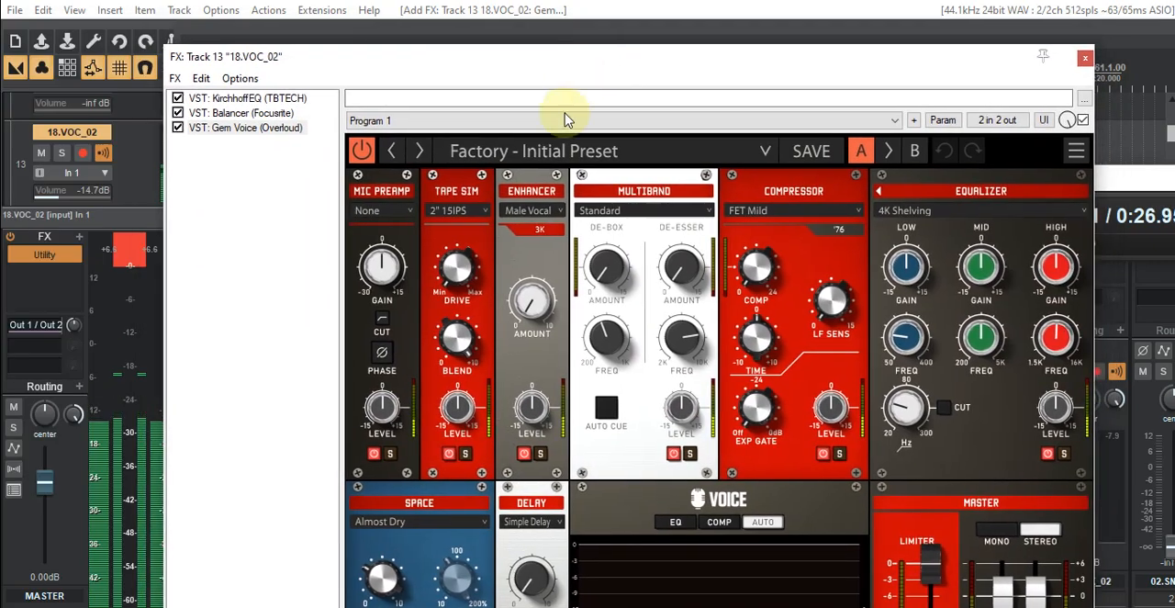
left_click(677, 158)
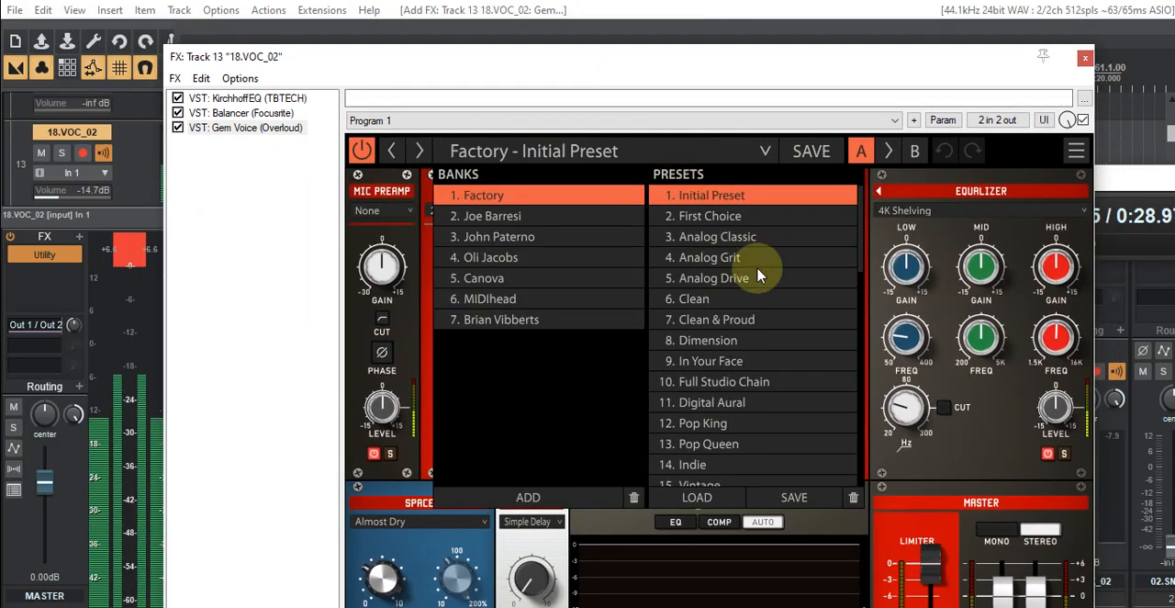
left_click(720, 237)
left_click(721, 236)
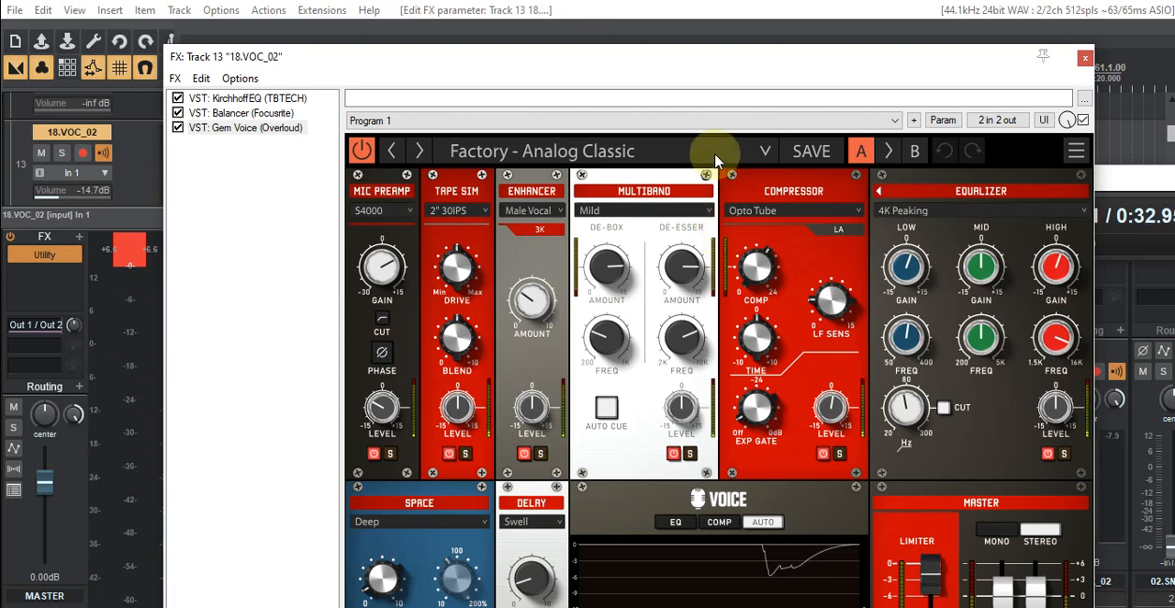
key("Escape")
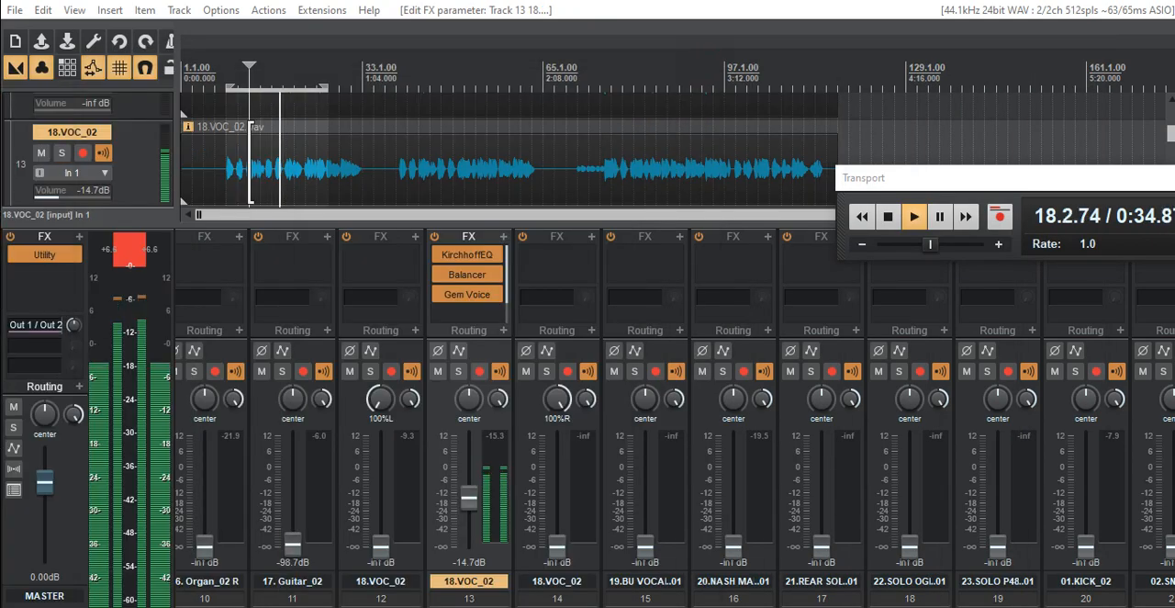
- Raise the faders of 10.FRANKY_02 to -15.6 dB and 11.BassDI_02 to -19.3 dB
left_click_drag(597, 605, 318, 604)
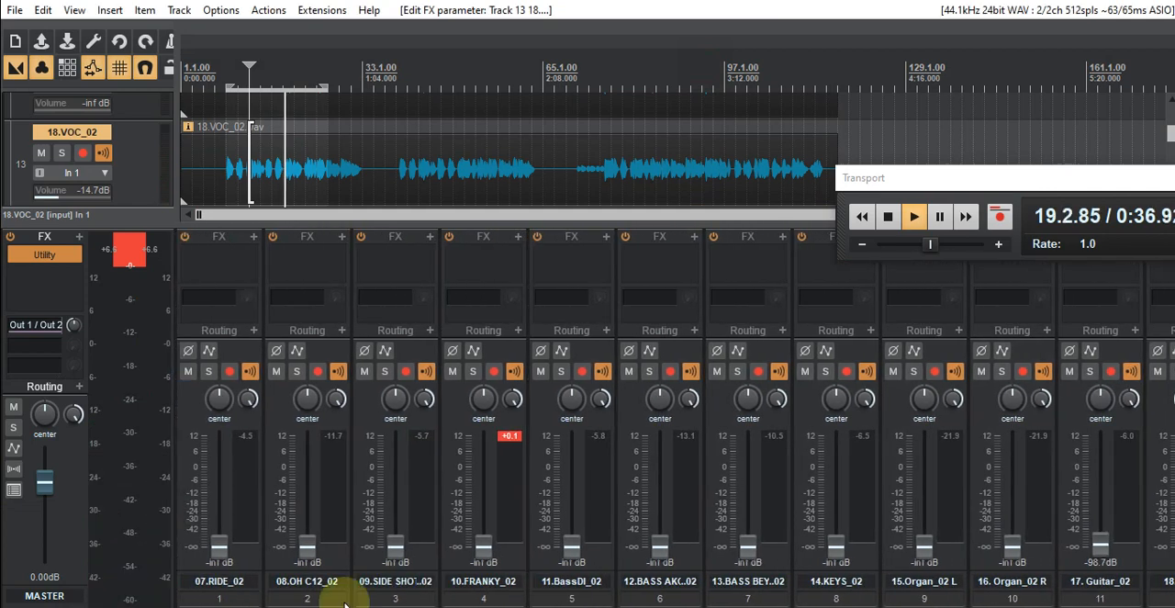
left_click_drag(486, 555, 480, 497)
left_click_drag(572, 544, 577, 504)
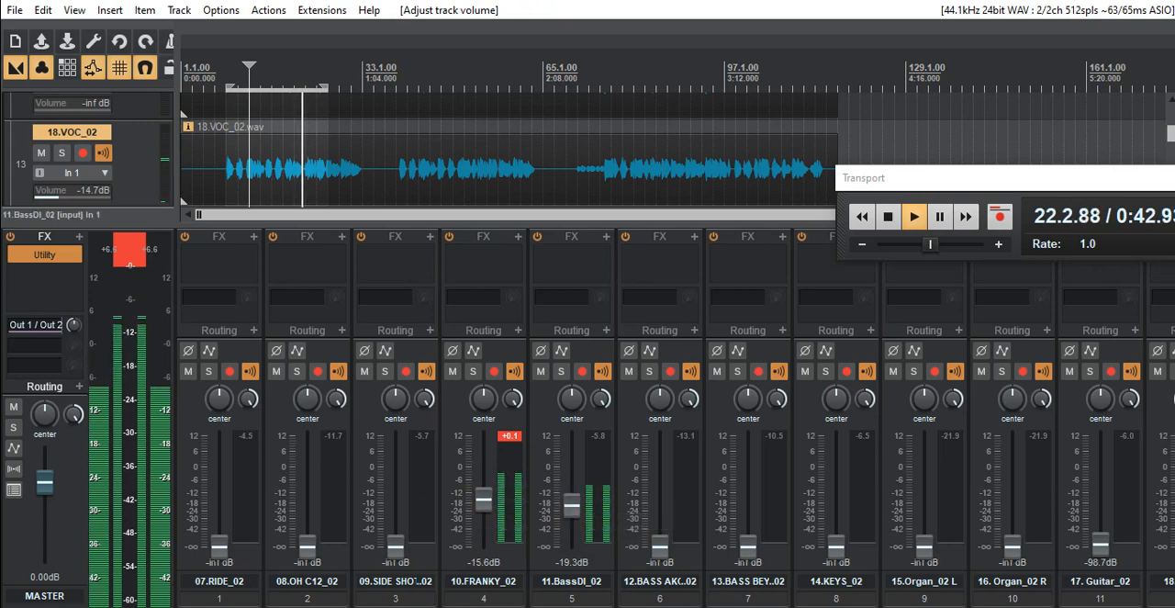
- Examine Gem Voice's modules and meters on track 13 during playback, close the window and stop playback
left_click_drag(0, 123, 543, 82)
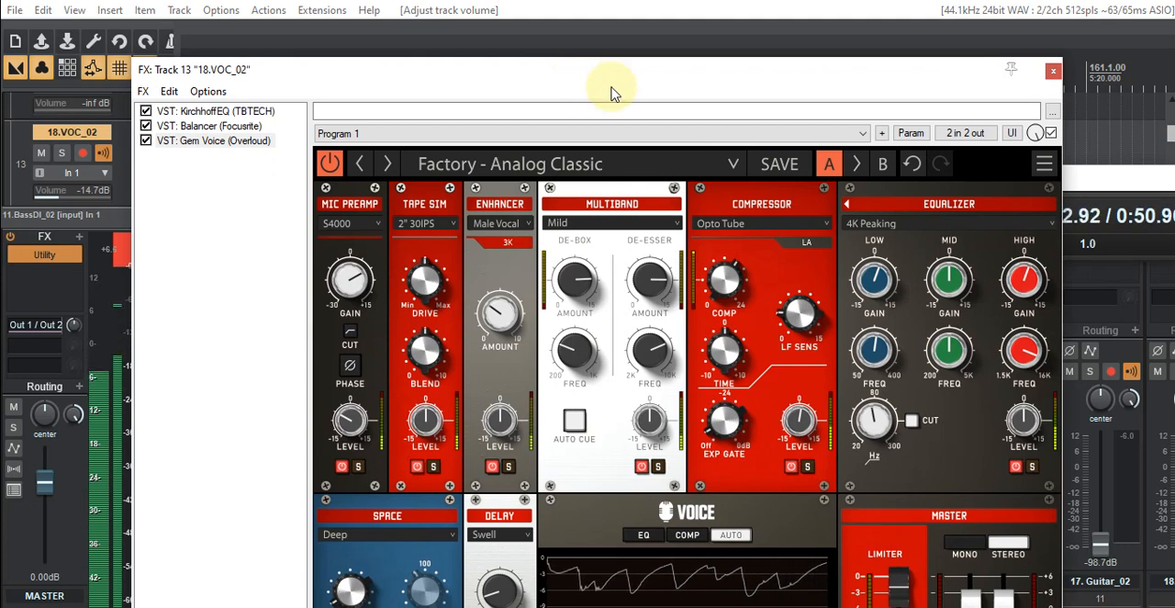
left_click_drag(642, 83, 650, 18)
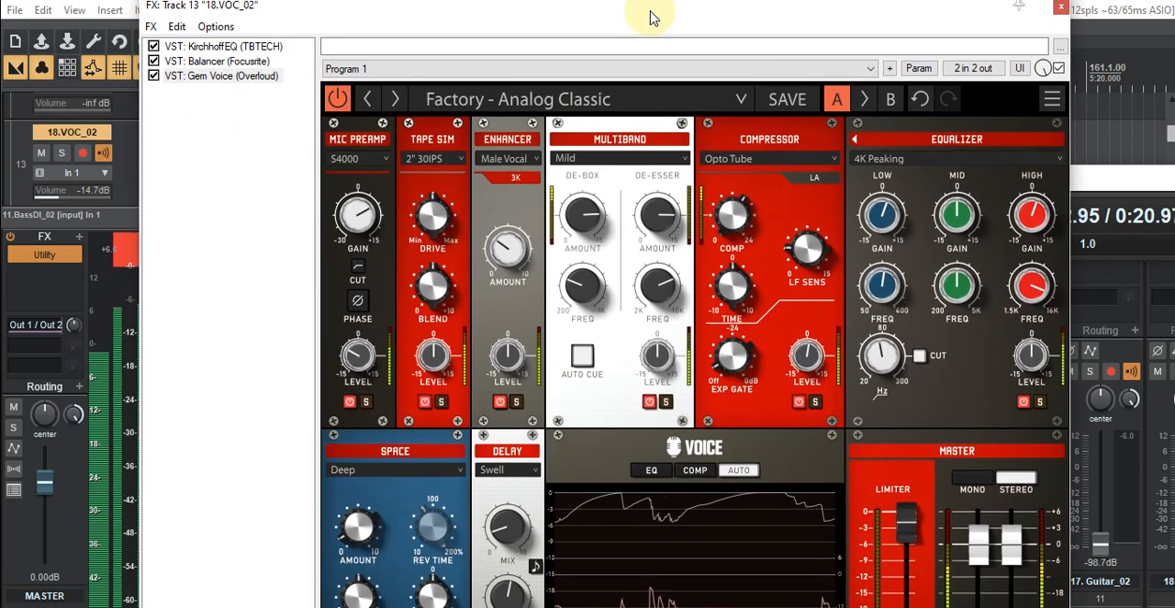
left_click(694, 8)
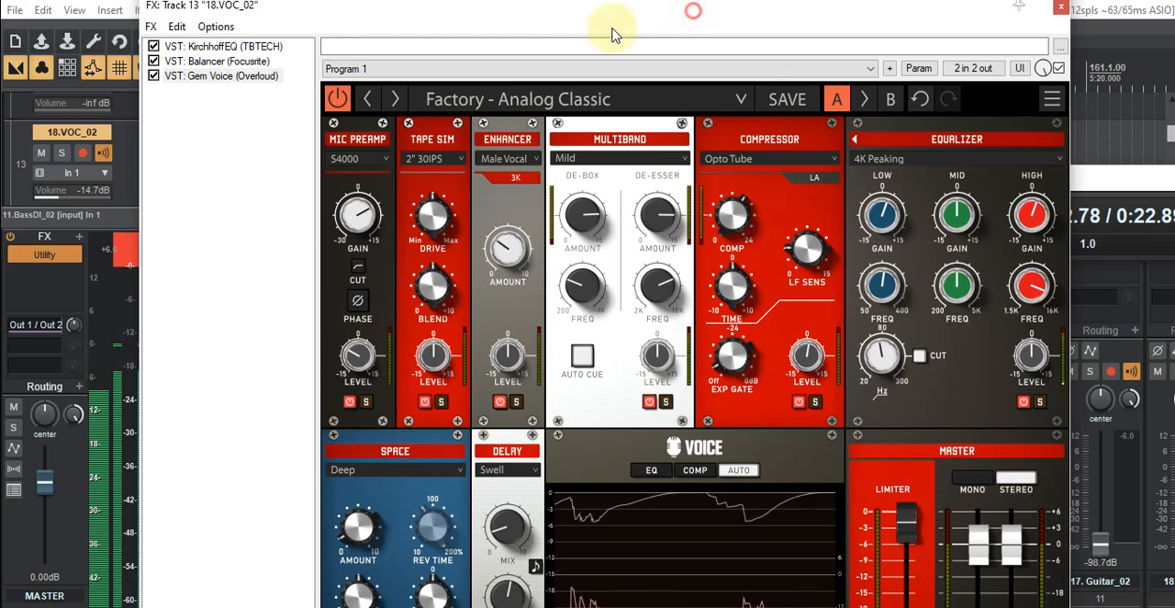
key("Escape")
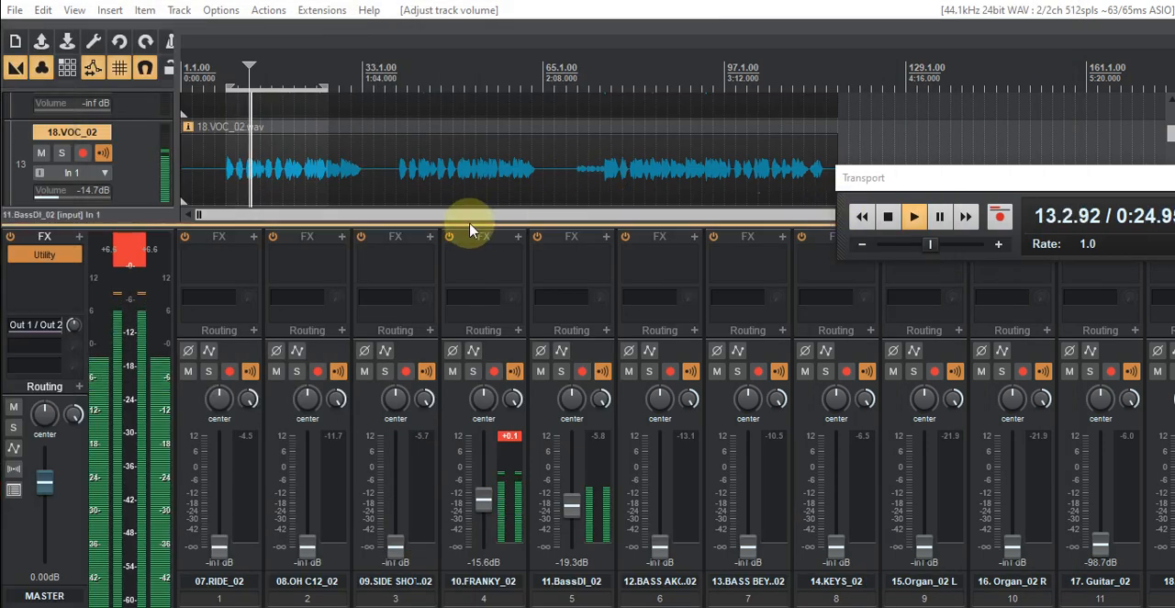
left_click(888, 217)
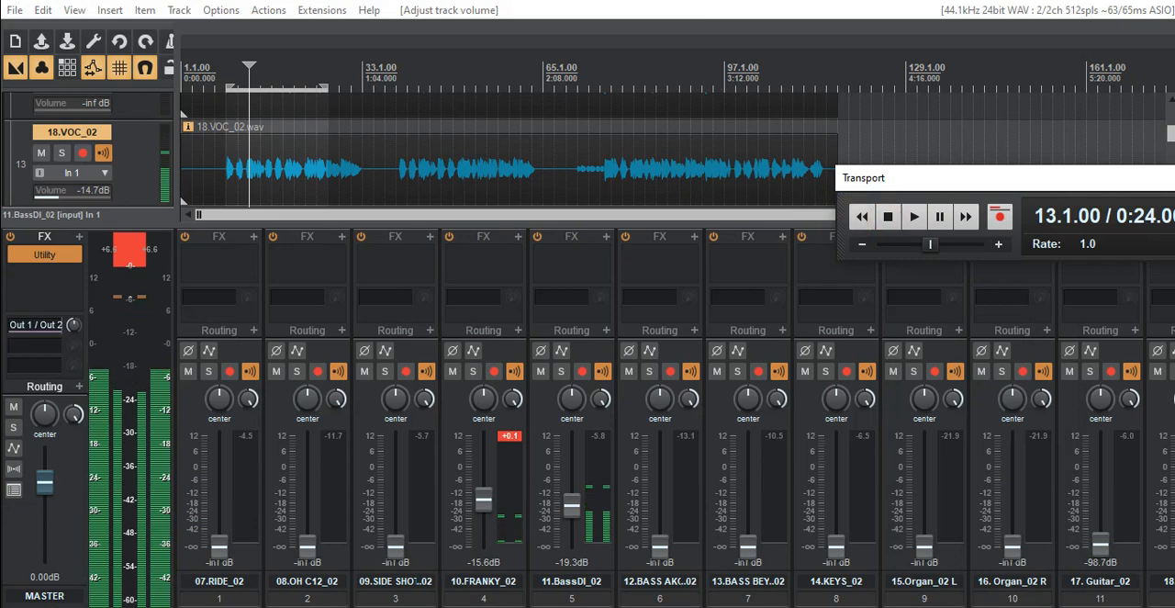
- Review the Gem Voice module settings and the plug-in chain of track 13 with playback stopped
left_click_drag(0, 42, 538, 55)
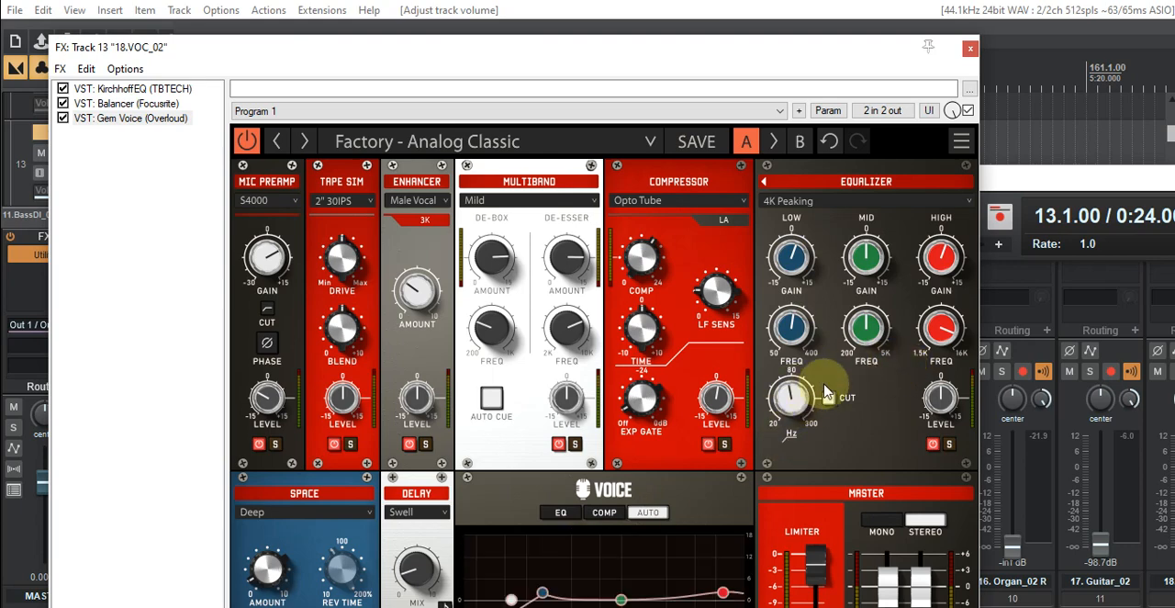
left_click_drag(603, 58, 655, 7)
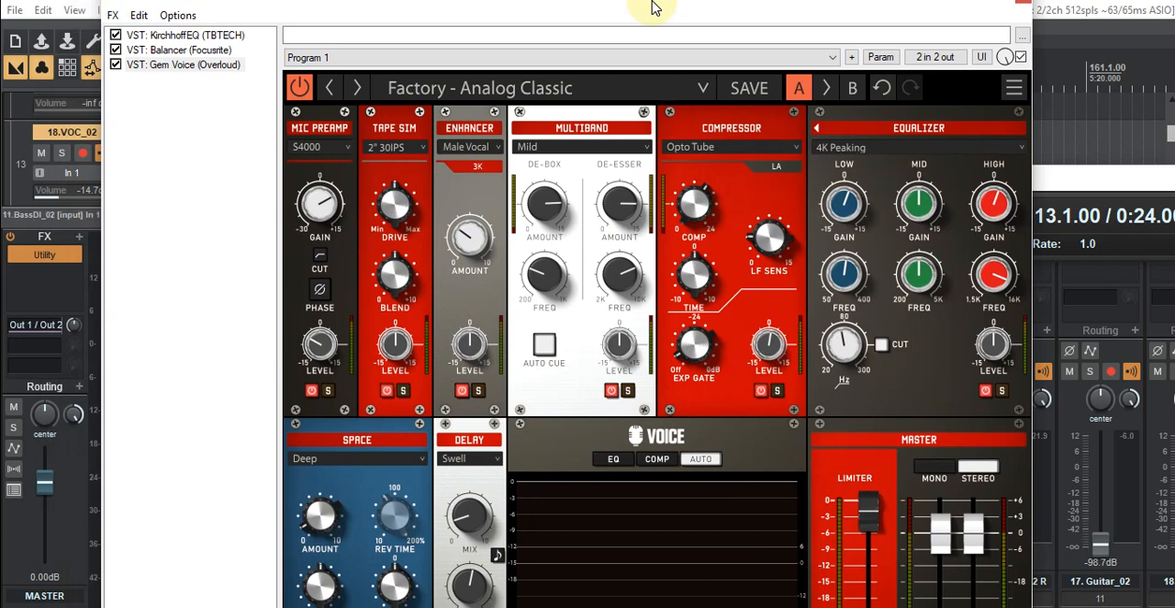
left_click_drag(655, 8, 560, 6)
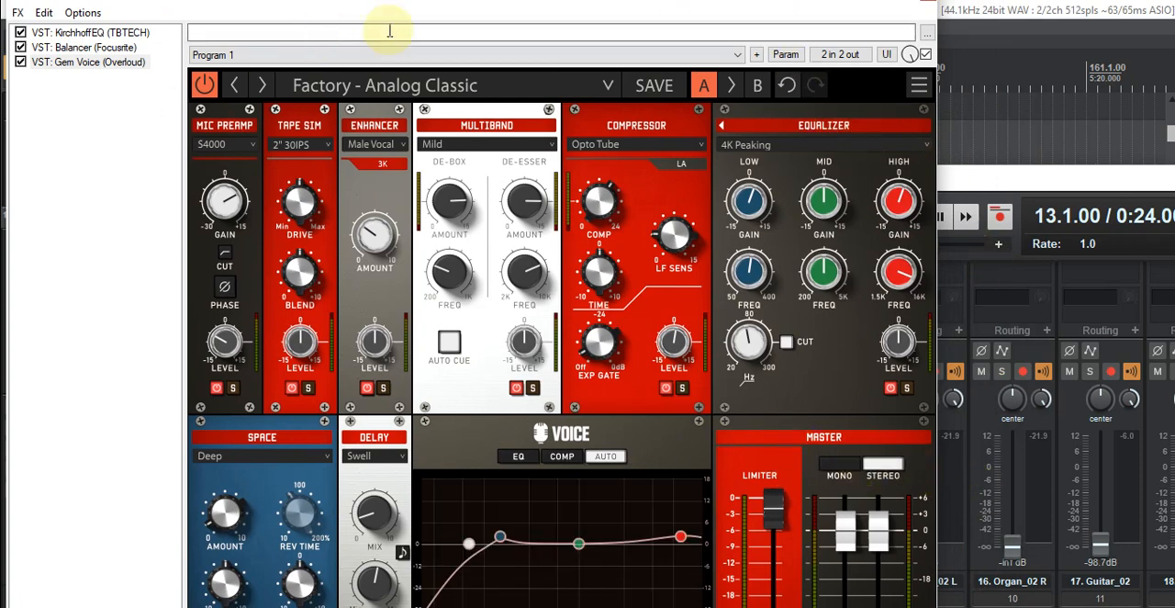
left_click(488, 11)
left_click(135, 151)
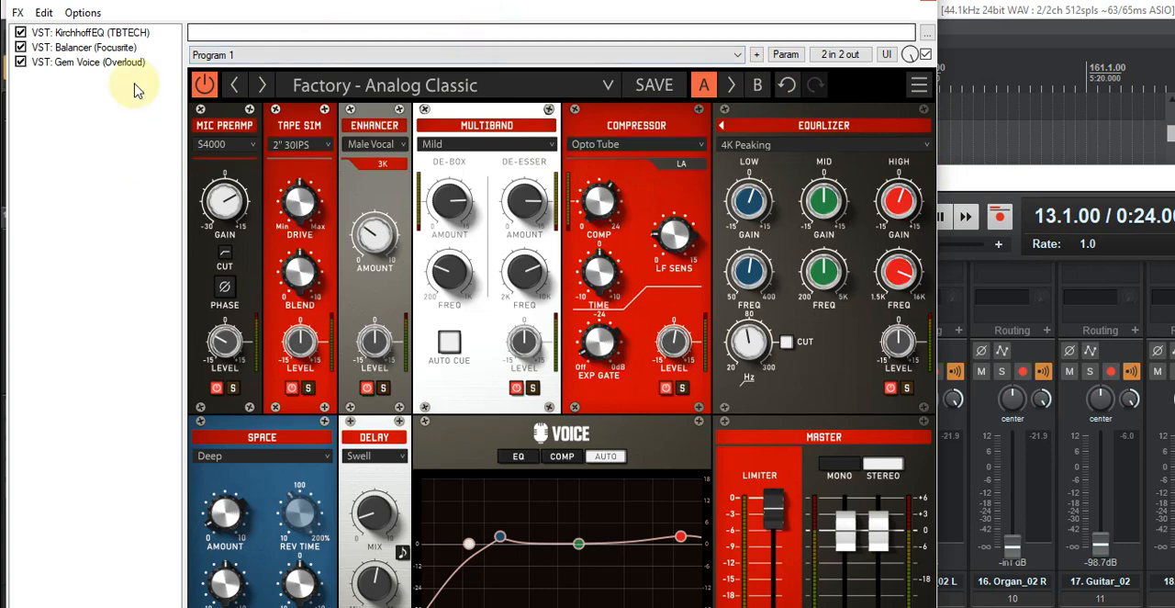
left_click_drag(900, 11, 751, 125)
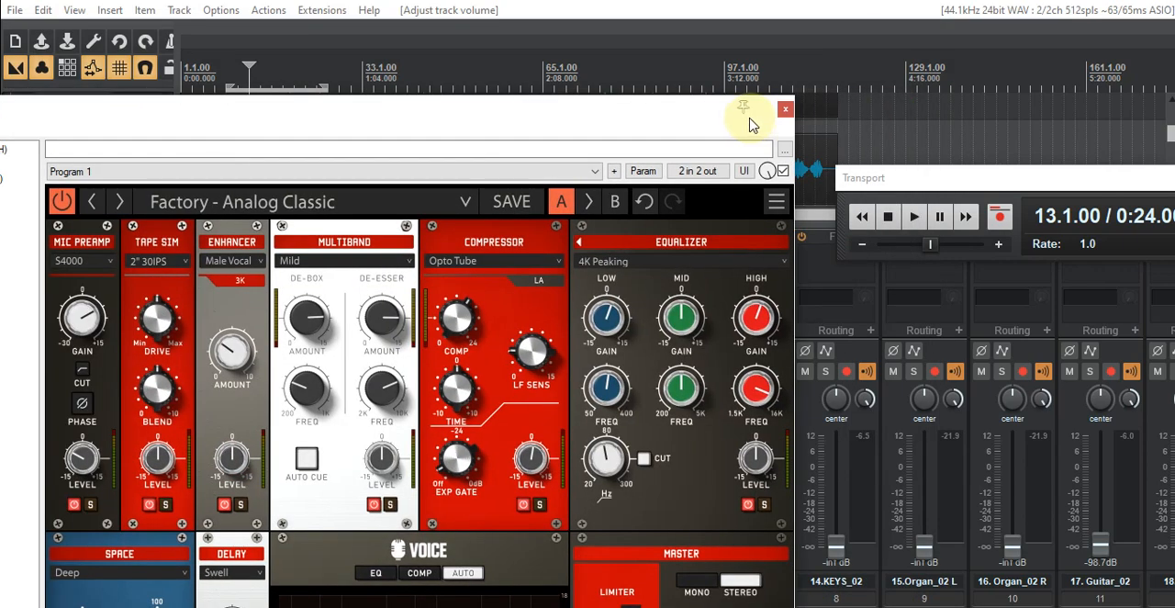
left_click_drag(630, 122, 0, 119)
- Resume playback and adjust the amount and frequency of the de-esser in Gem Voice's Multiband module
left_click(914, 217)
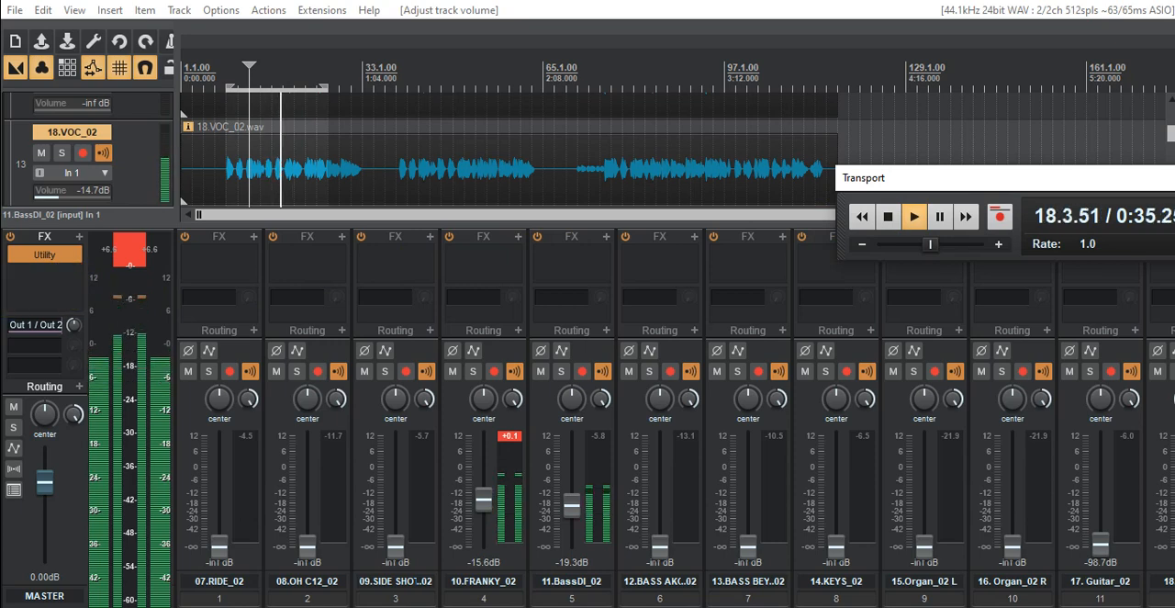
left_click_drag(158, 111, 642, 110)
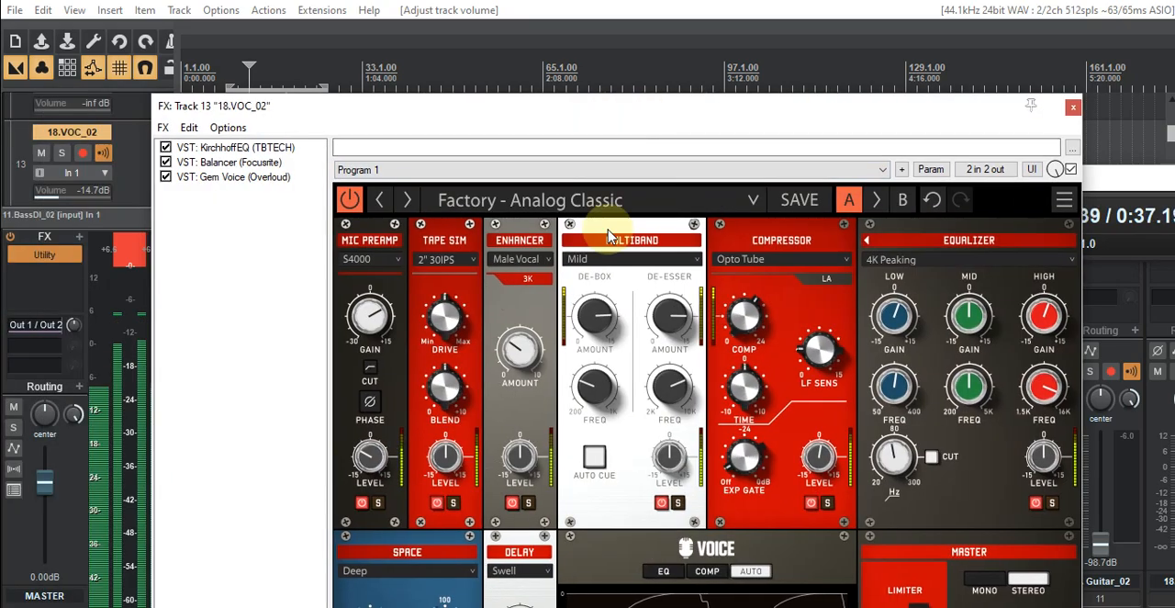
left_click_drag(666, 321, 666, 320)
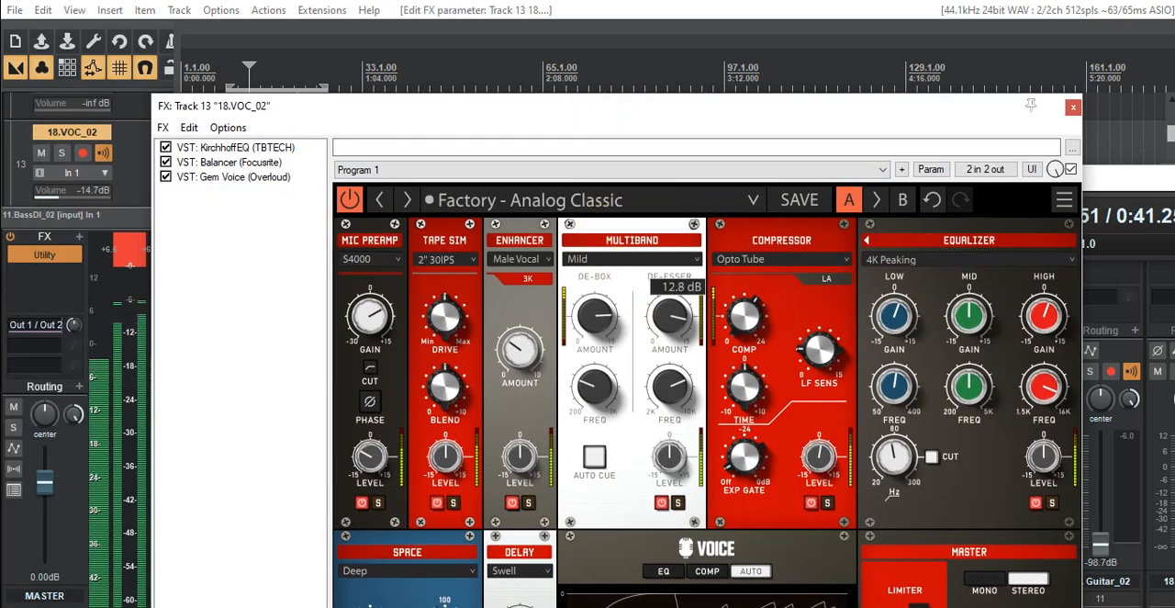
left_click_drag(667, 321, 666, 320)
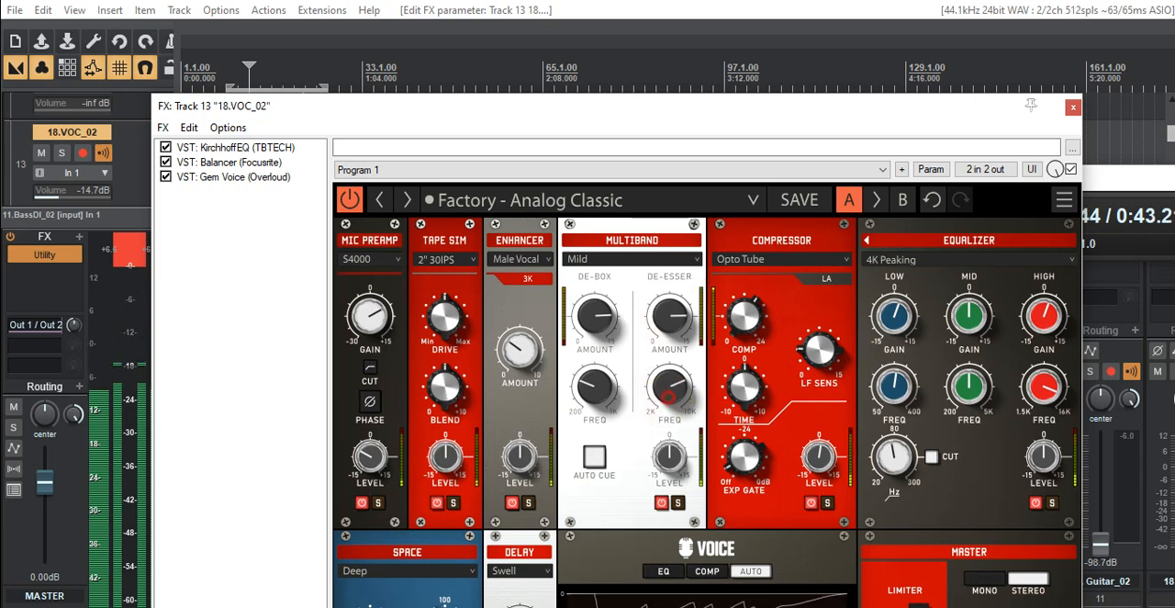
left_click_drag(678, 392, 678, 391)
left_click(679, 391)
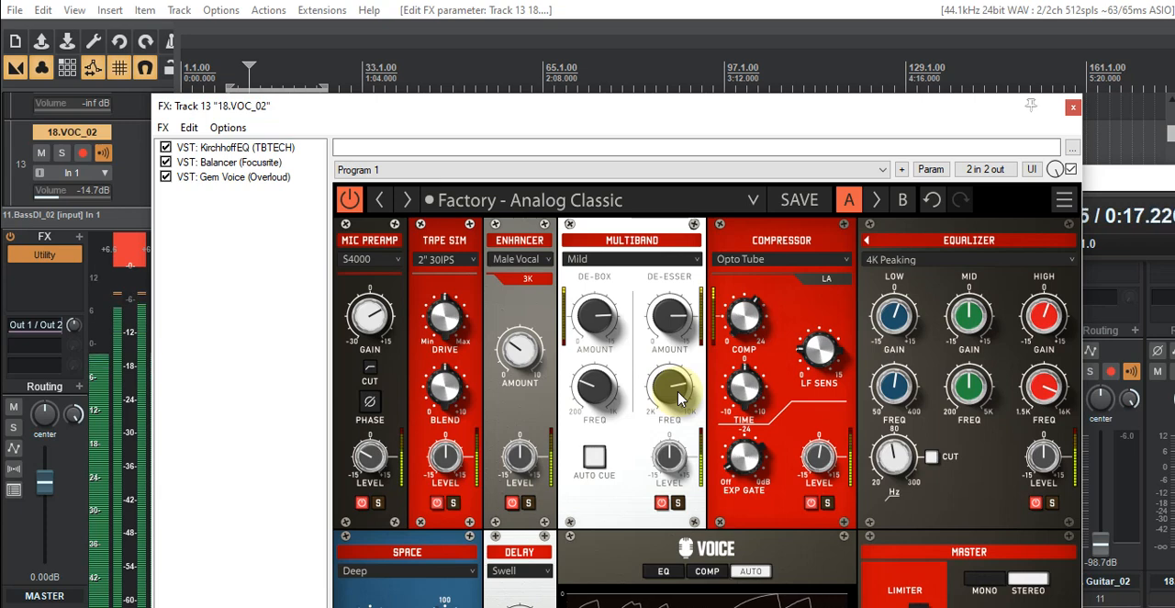
- Raise the de-esser frequency in Gem Voice's Multiband module toward 10K, checking the Kirchhoff EQ curve of track 13 in between
left_click_drag(679, 392, 680, 396)
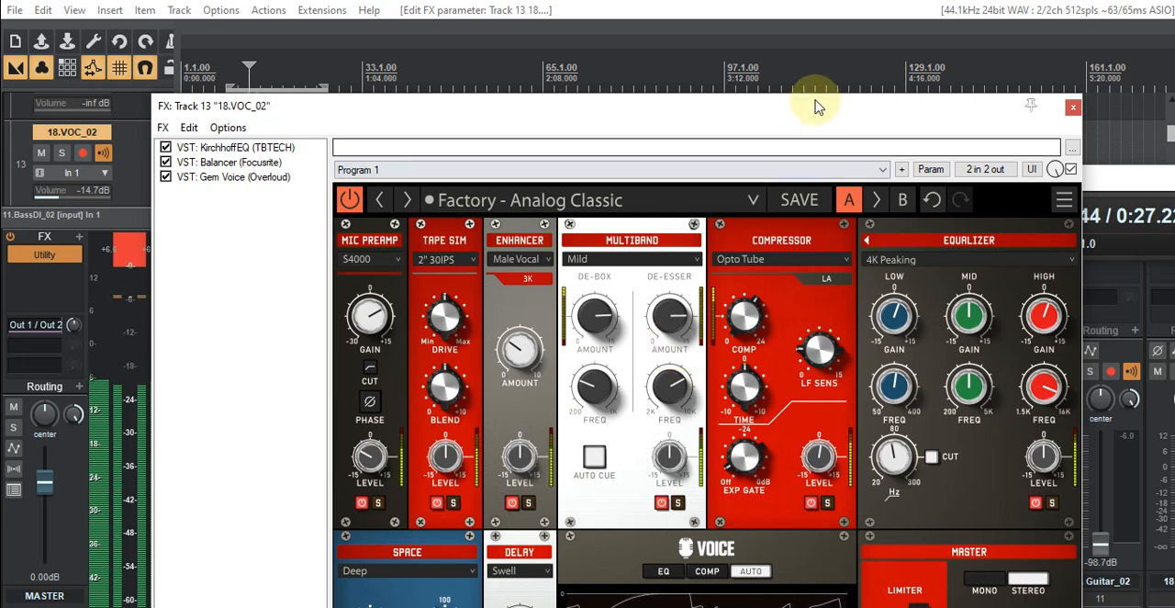
left_click_drag(665, 395, 668, 393)
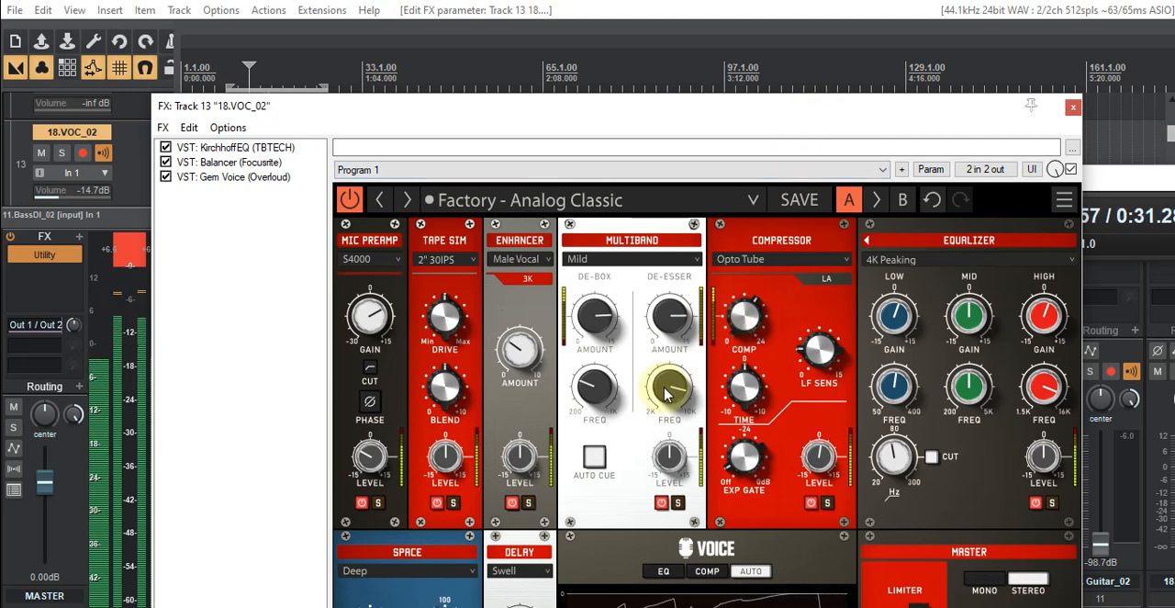
left_click_drag(814, 117, 866, 153)
left_click(292, 181)
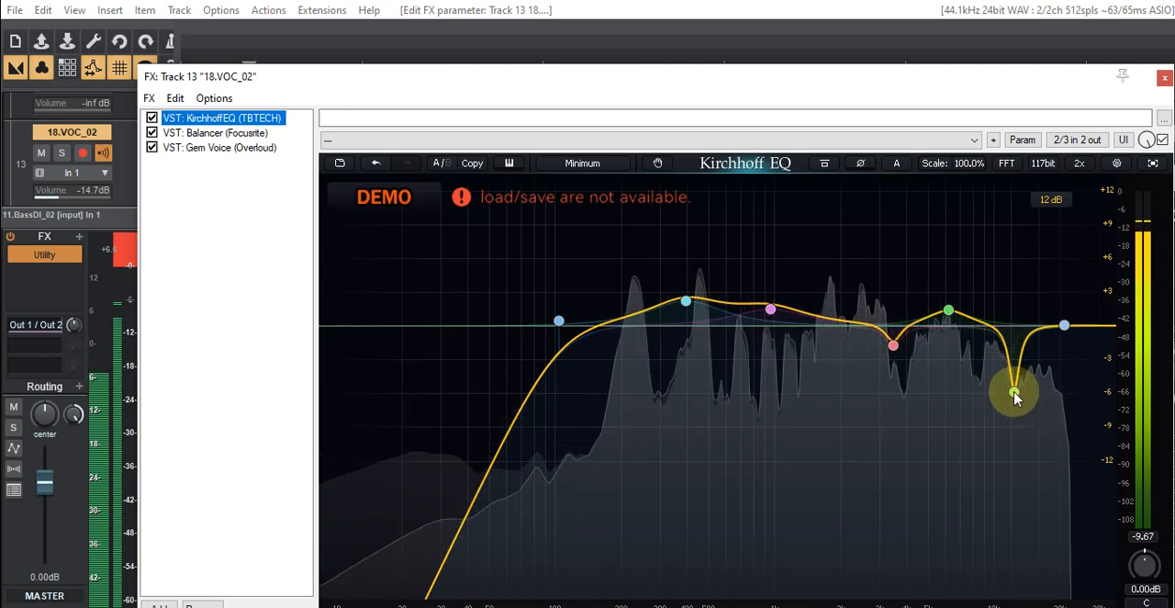
left_click(231, 148)
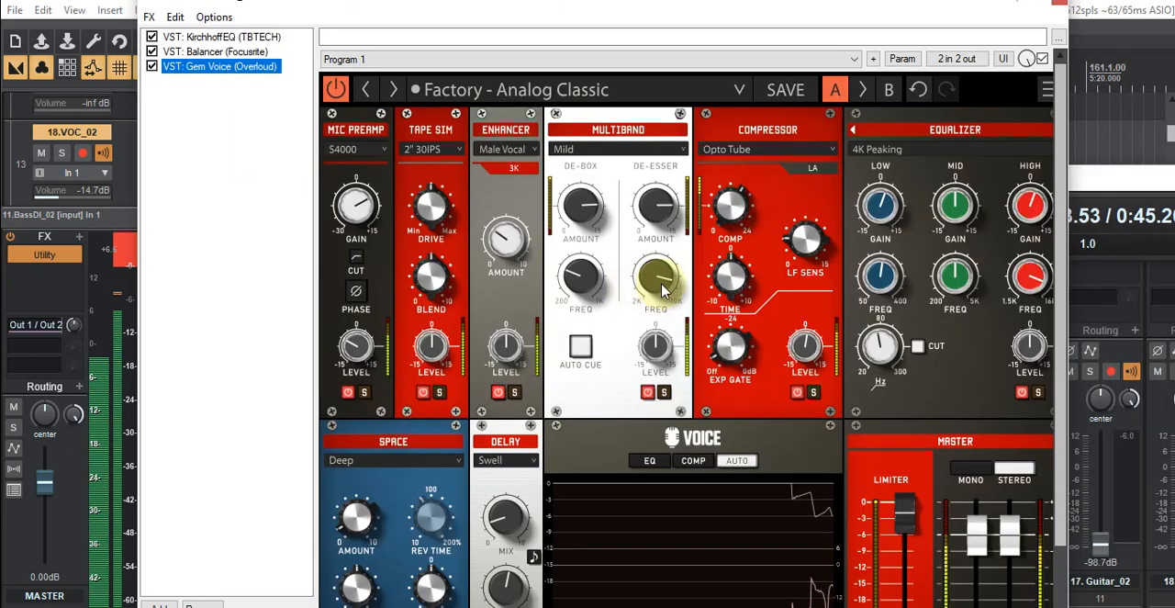
left_click_drag(661, 282, 662, 289)
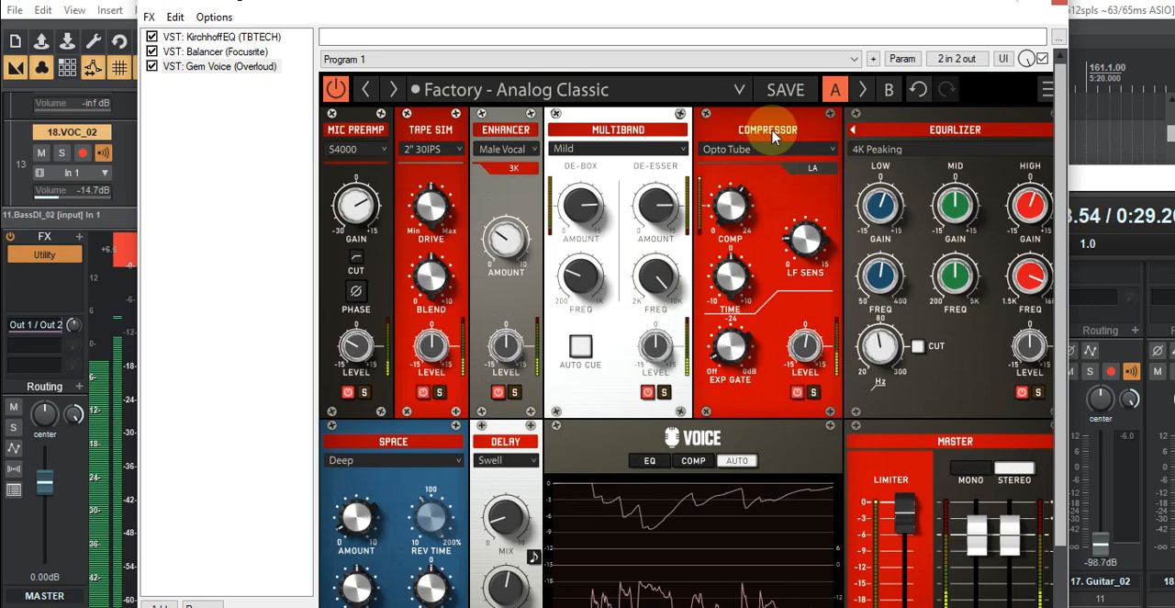
- Stop playback and move the track 13 FX window out of the way to uncover the tracks and mixer
left_click_drag(813, 10, 275, 153)
left_click(888, 215)
left_click_drag(280, 153, 607, 109)
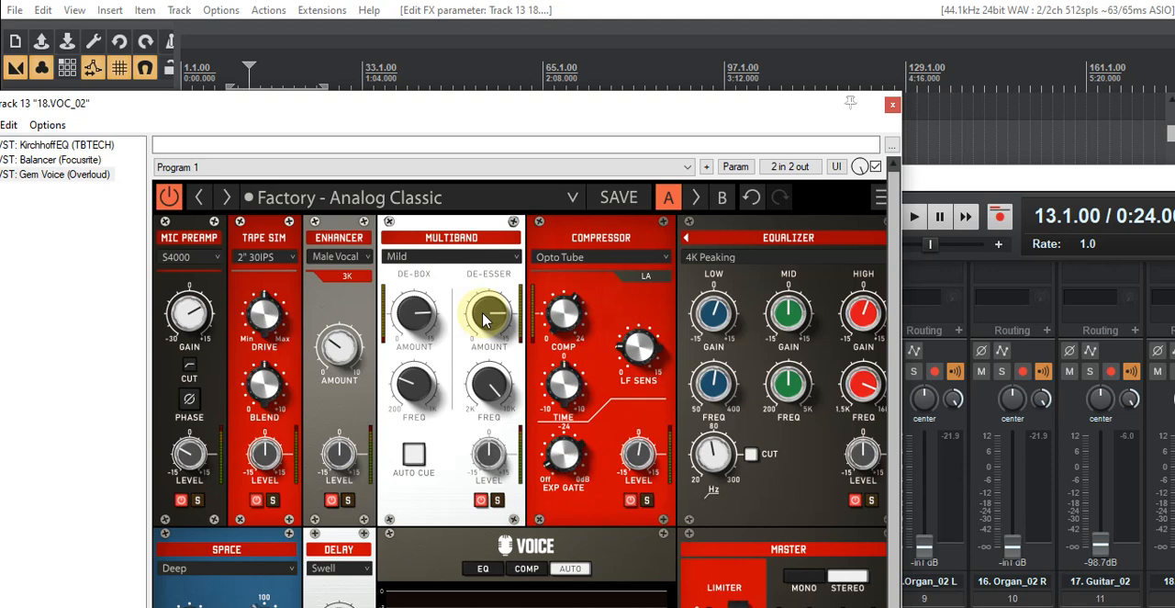
left_click_drag(677, 113, 540, 156)
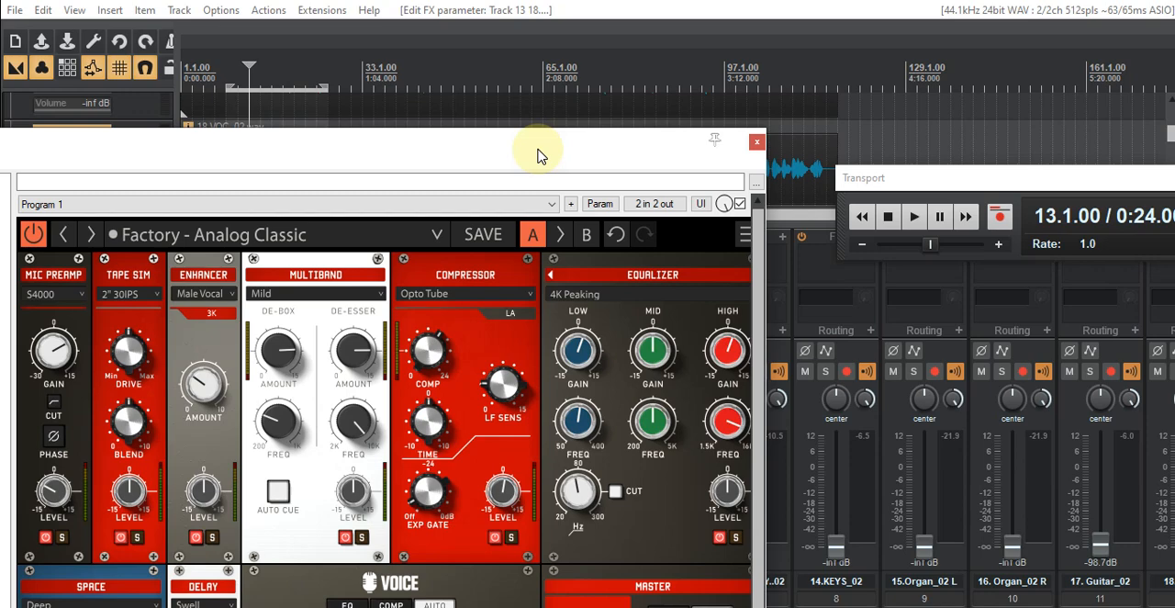
left_click_drag(539, 156, 0, 230)
- Render the processed track 13 vocal to a mono stem track, muting the original
right_click(140, 165)
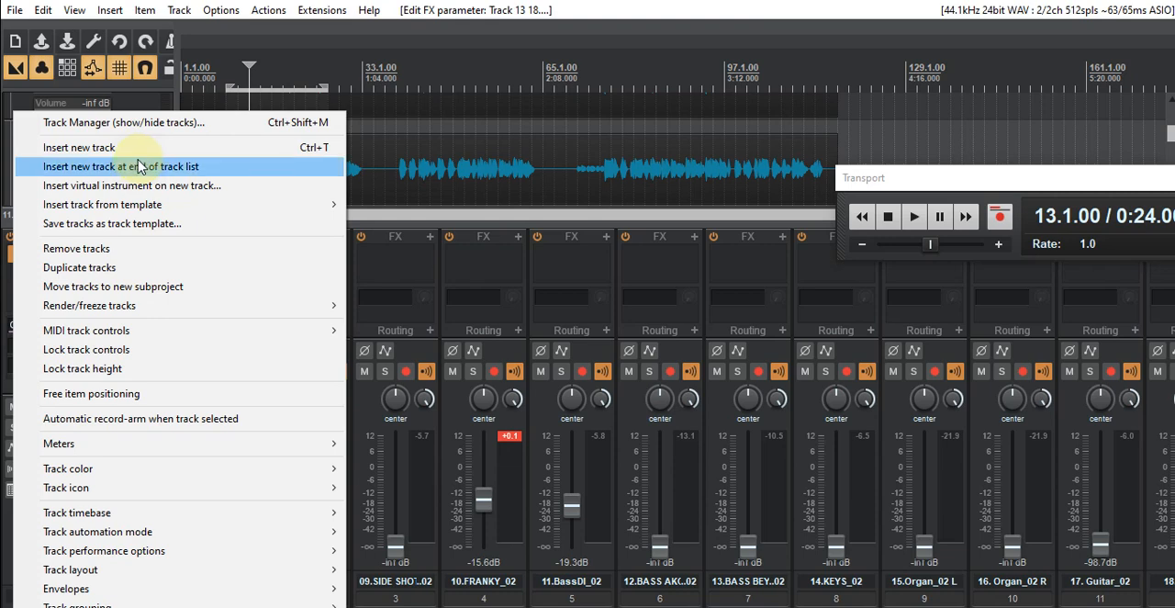
mouse_move(135, 313)
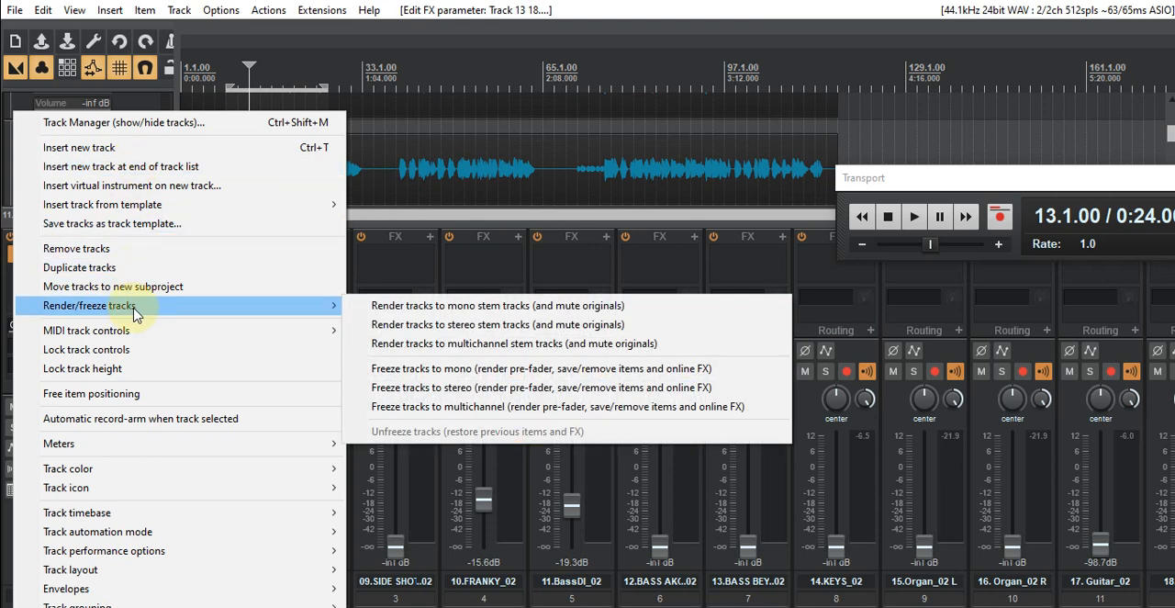
left_click(428, 306)
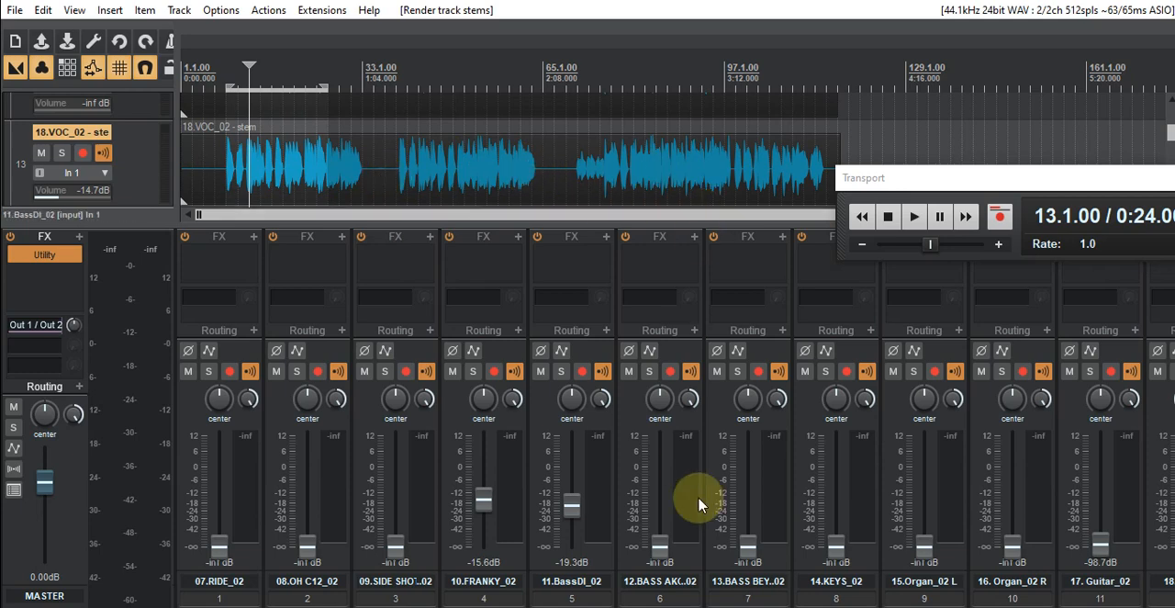
- Remove the muted original 18.VOC_02 track that holds the KirchhoffEQ, Balancer and Gem Voice plug-ins
left_click_drag(533, 606, 767, 606)
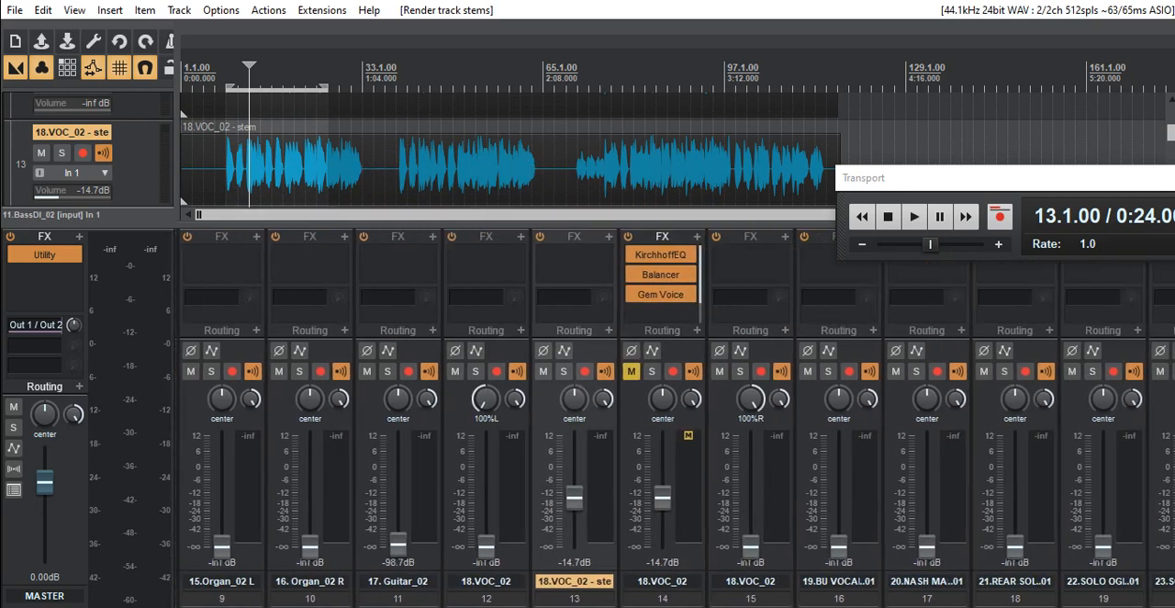
right_click(676, 241)
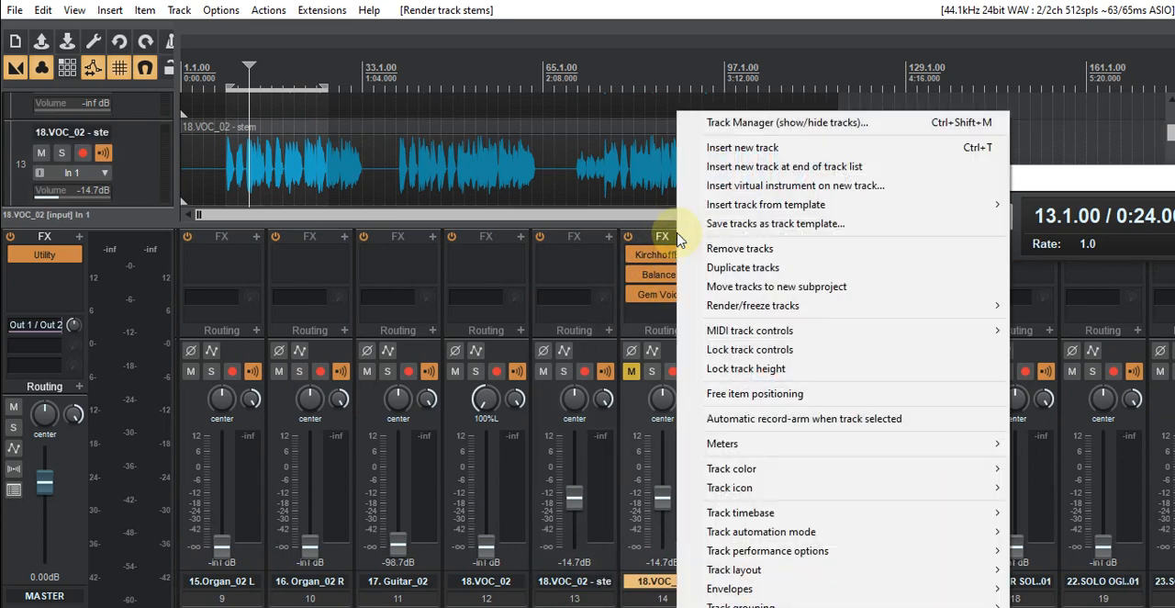
left_click(741, 251)
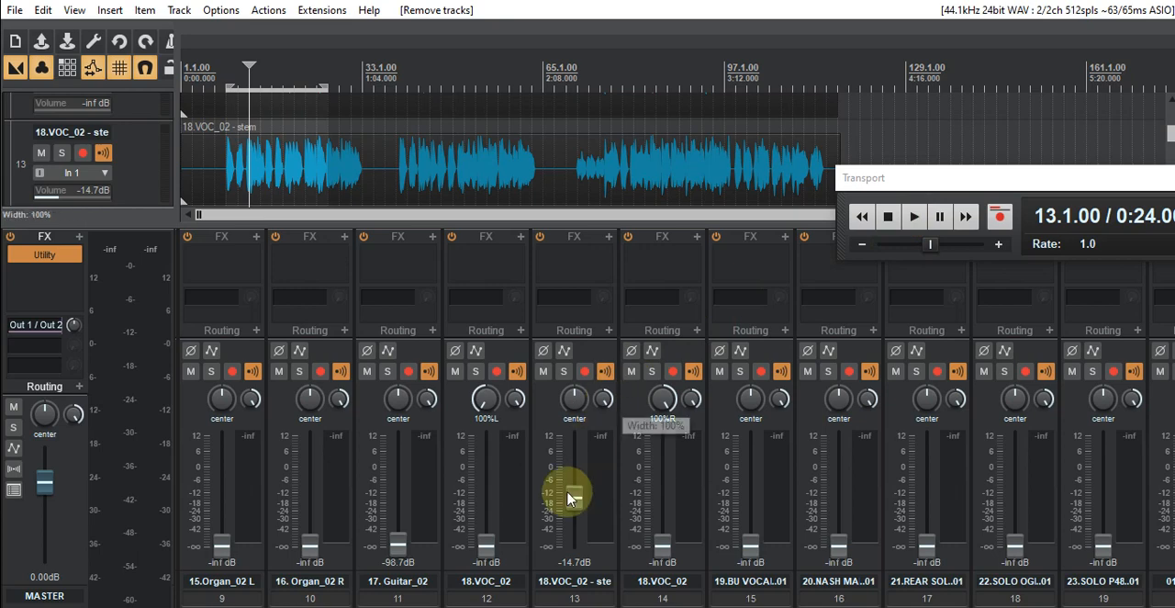
- Raise the faders of the hard-panned 18.VOC_02 tracks 12 and 14 to -30.1 dB each and start playback
left_click_drag(495, 555, 484, 521)
left_click_drag(661, 542, 657, 519)
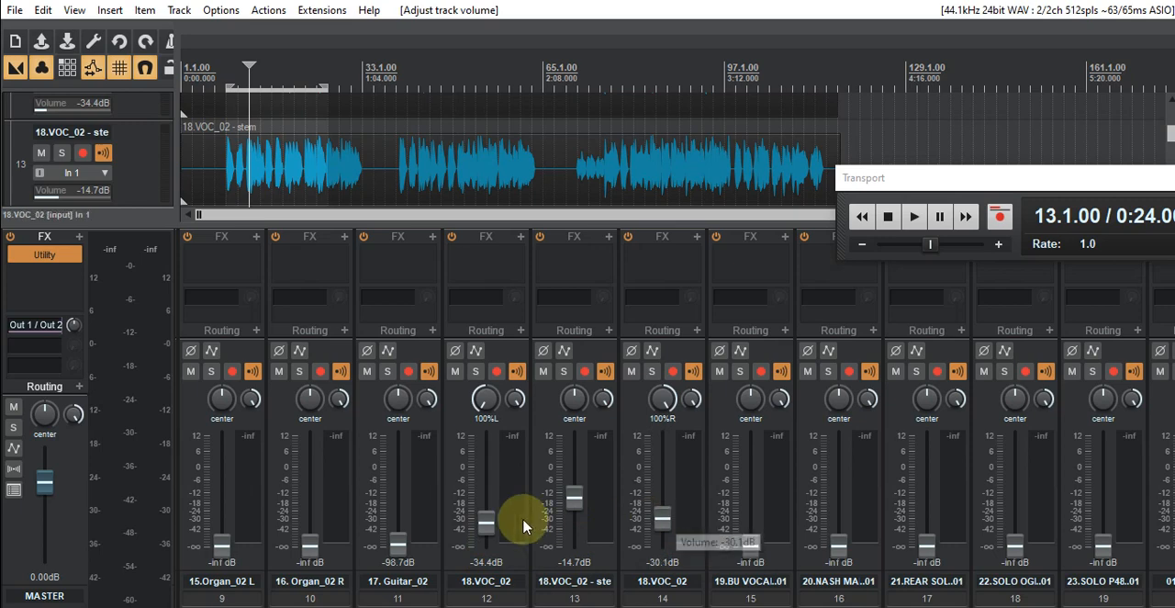
mouse_move(480, 518)
left_mouse_down()
mouse_move(487, 527)
mouse_move(480, 511)
left_mouse_up()
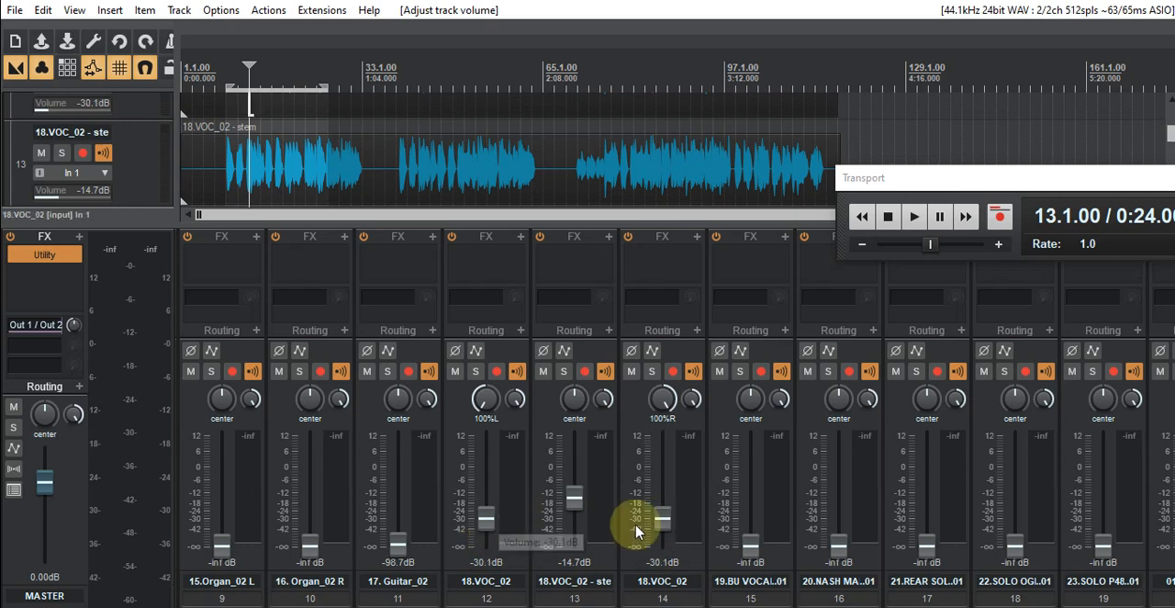
left_click(915, 216)
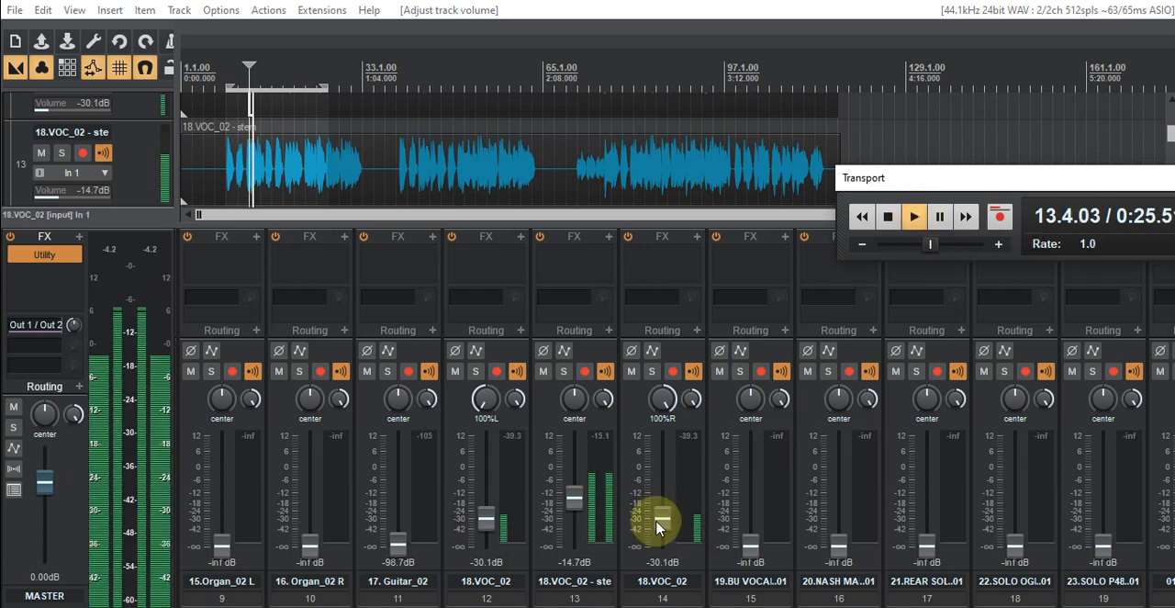
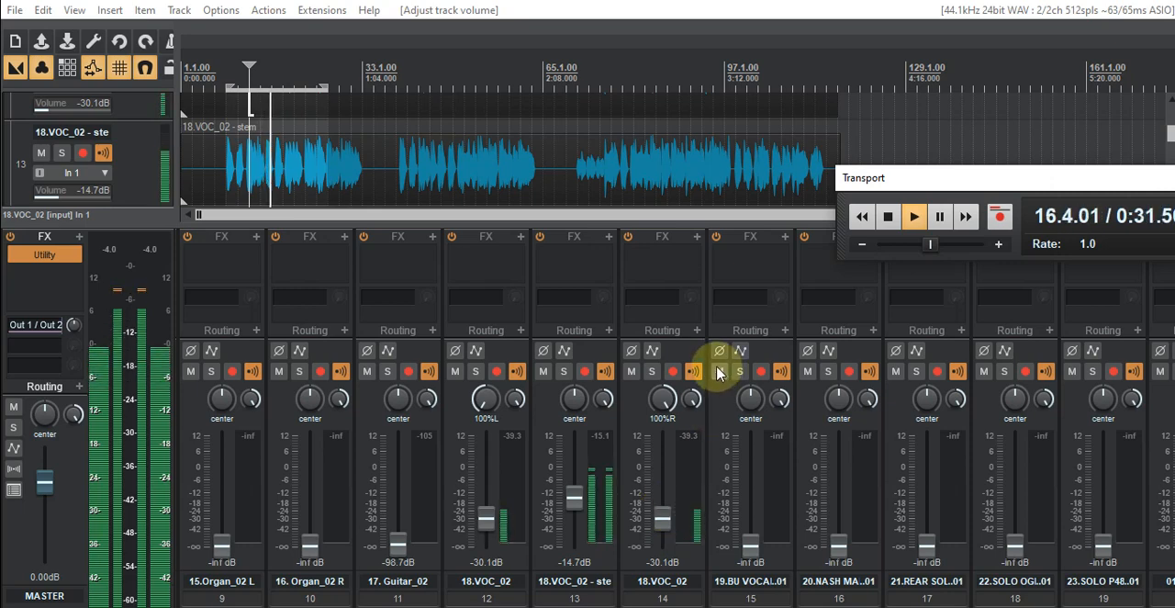
- Mute the vocal stem on track 13 and, during playback from 13.1.00, raise track 12 to -26.3 dB and track 14 to -27.7 dB
left_click(888, 217)
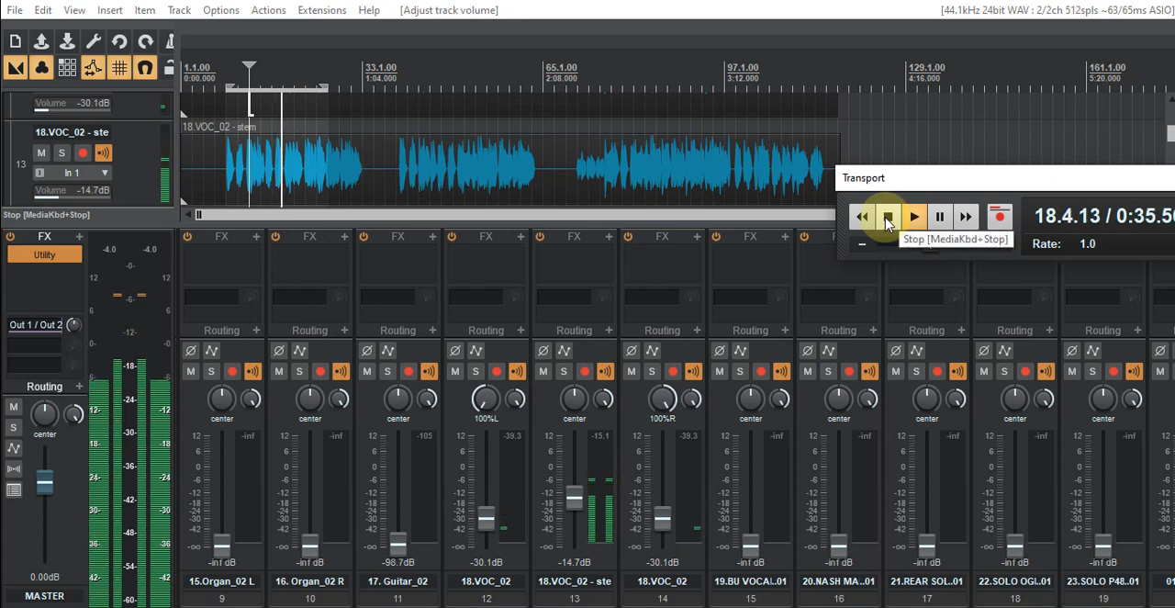
left_click(888, 218)
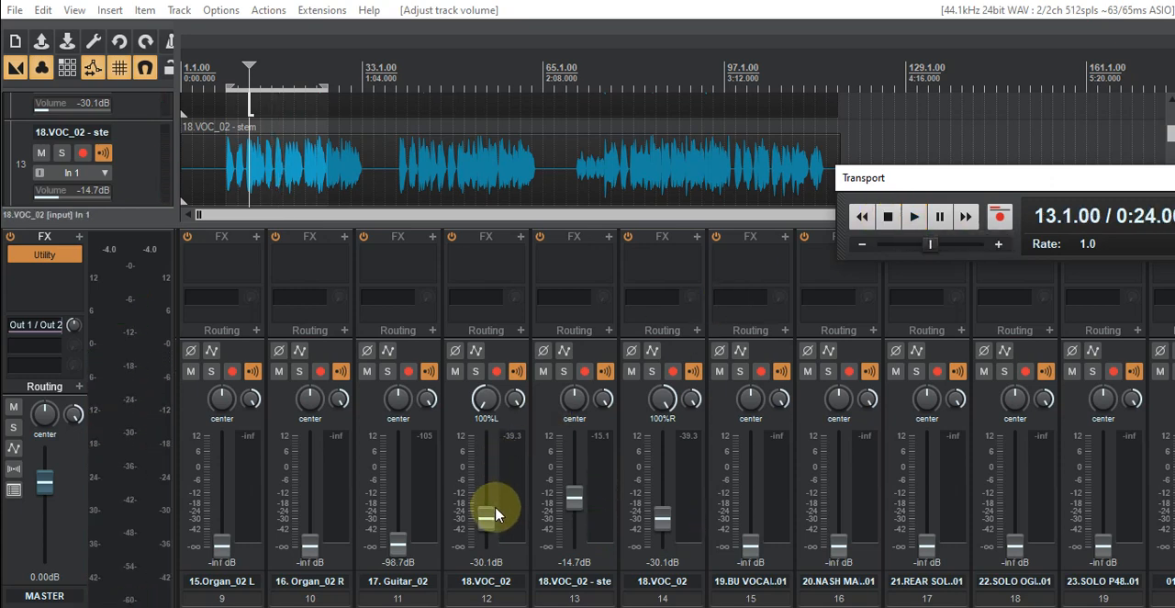
left_click(543, 370)
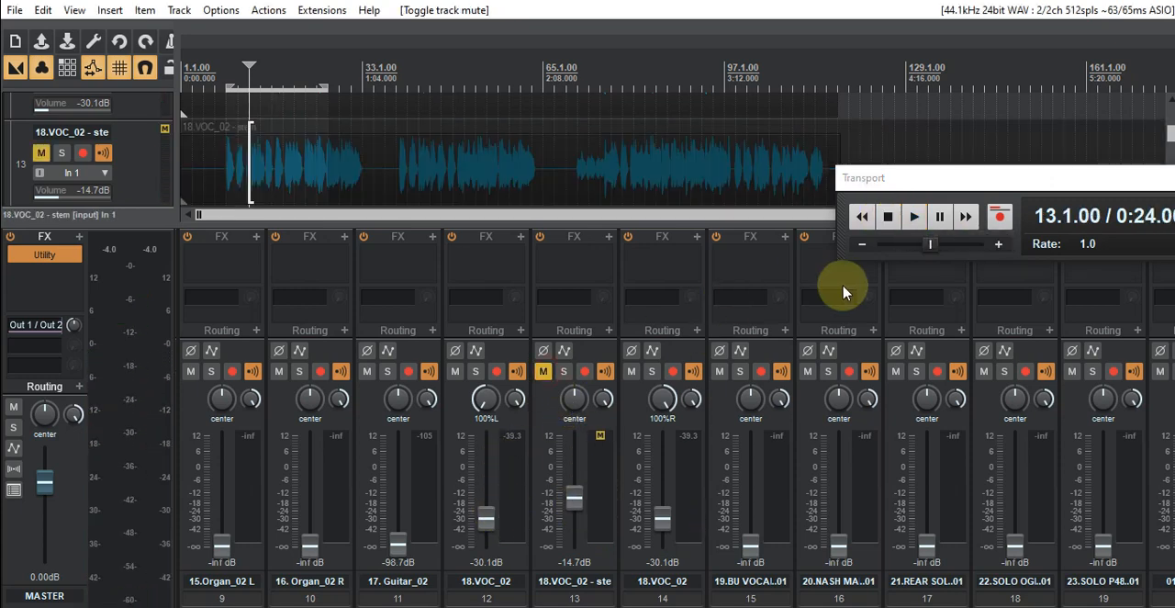
left_click(913, 217)
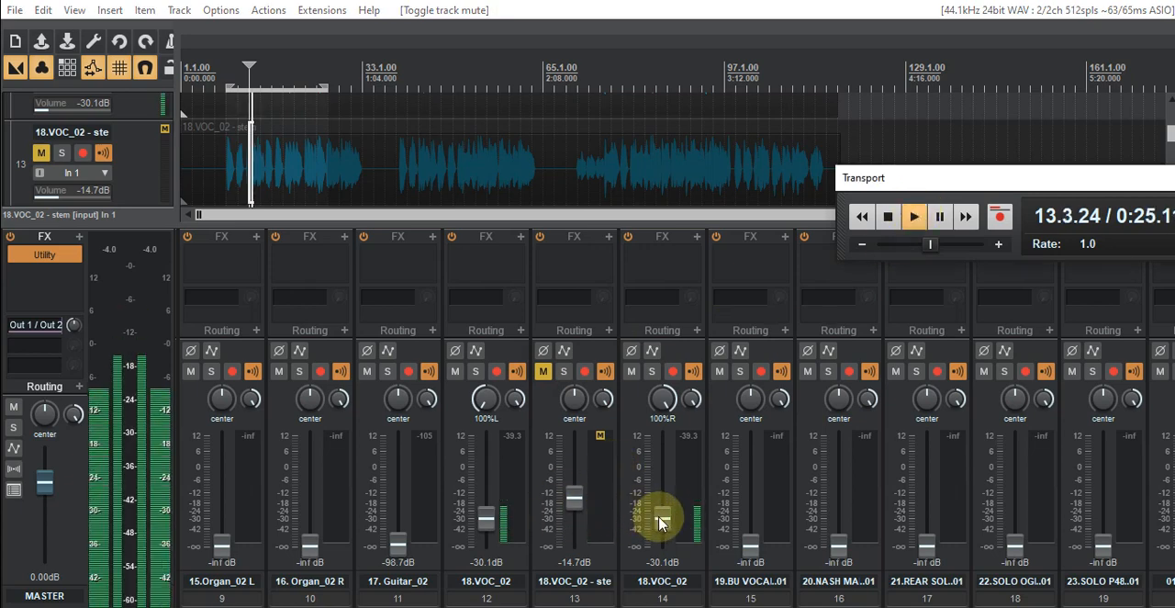
left_click_drag(659, 521, 658, 517)
left_click_drag(485, 521, 484, 513)
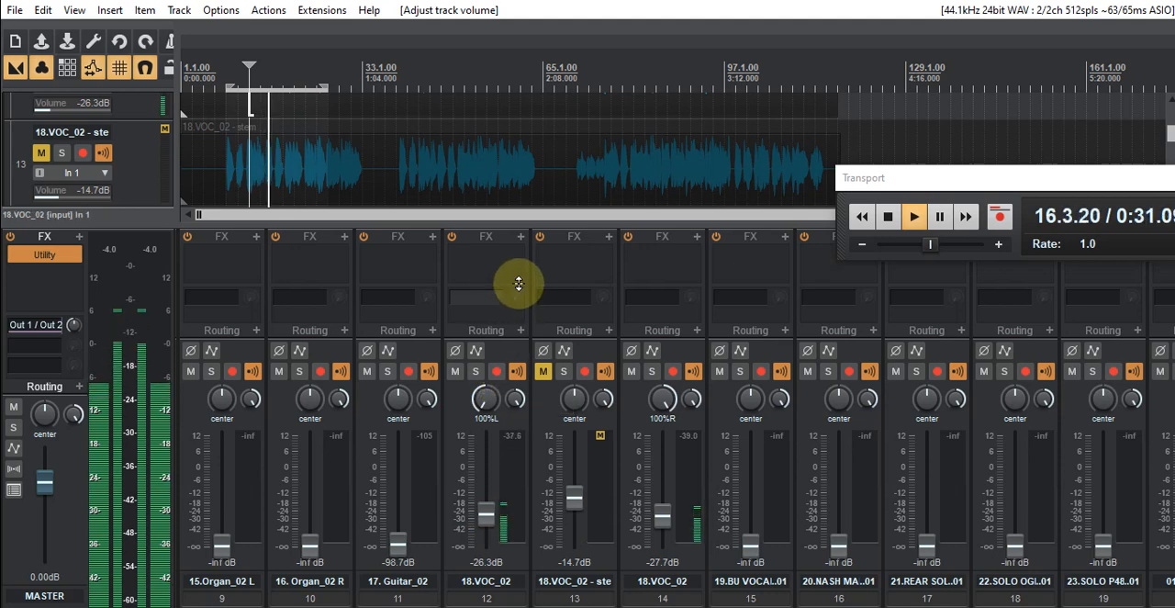
- Add the Gem Voice (Overloud) plug-in to track 12, stop playback and move its FX window clear of the transport
left_click(519, 240)
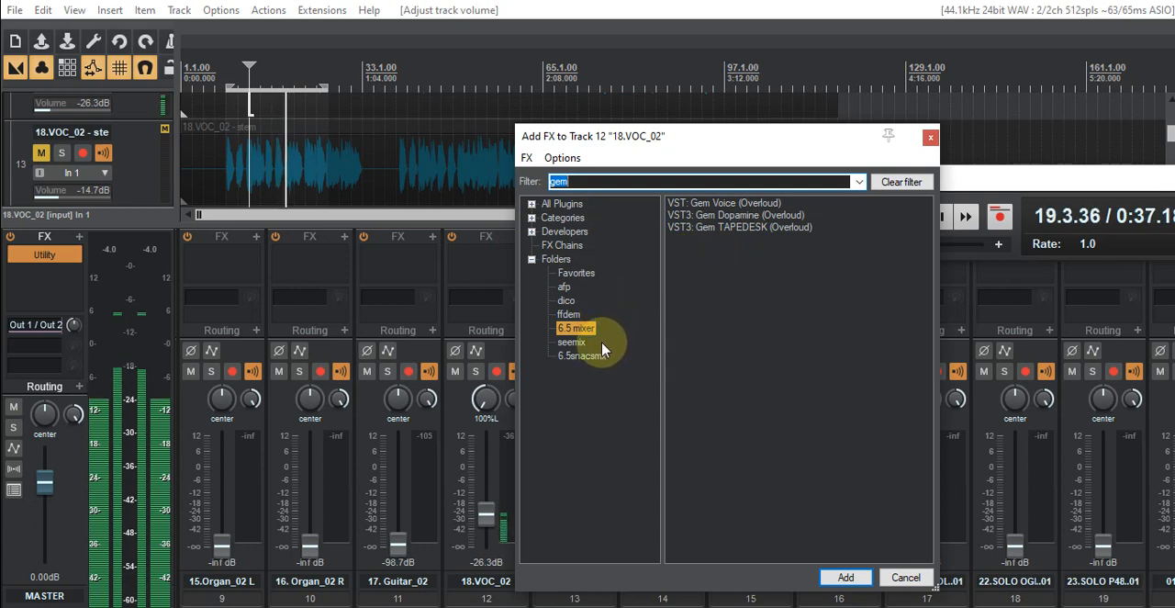
left_click(729, 203)
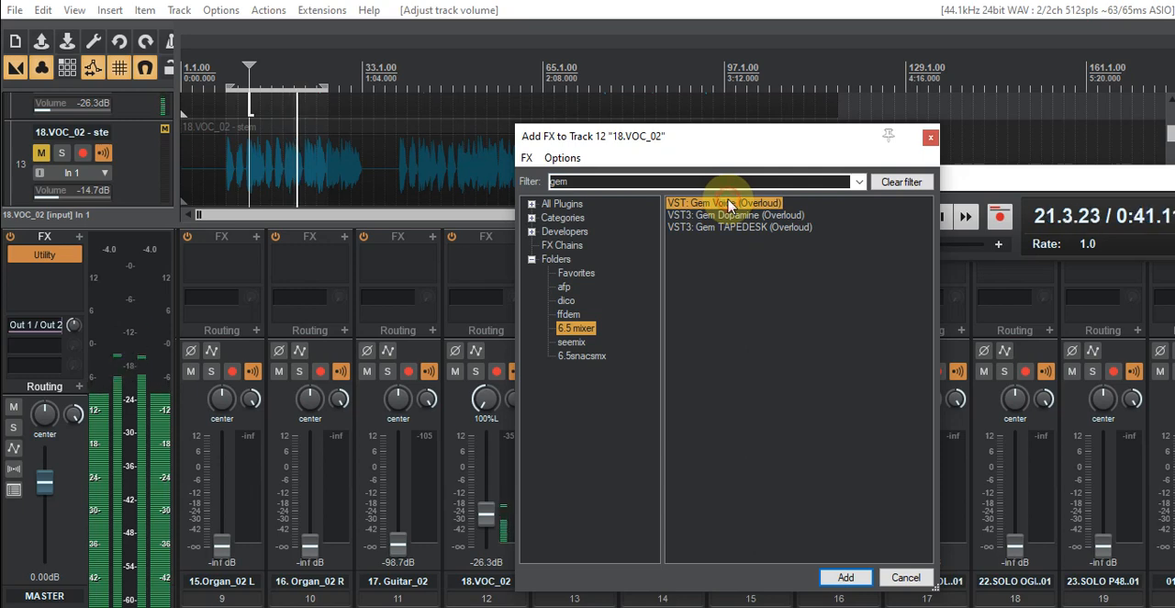
double_click(730, 202)
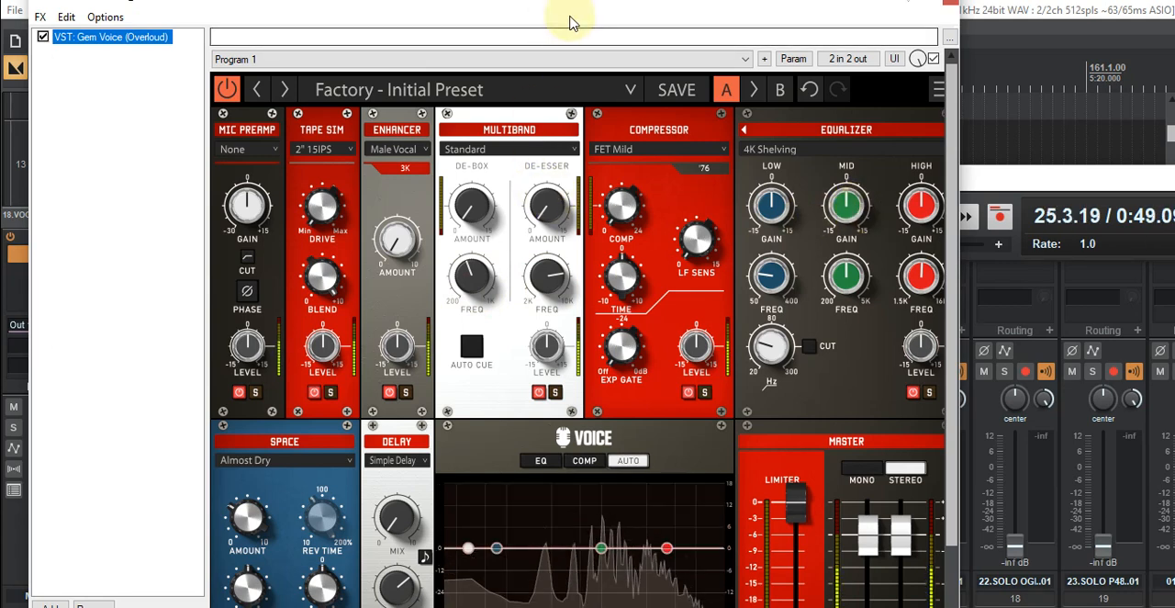
left_click_drag(559, 5, 504, 76)
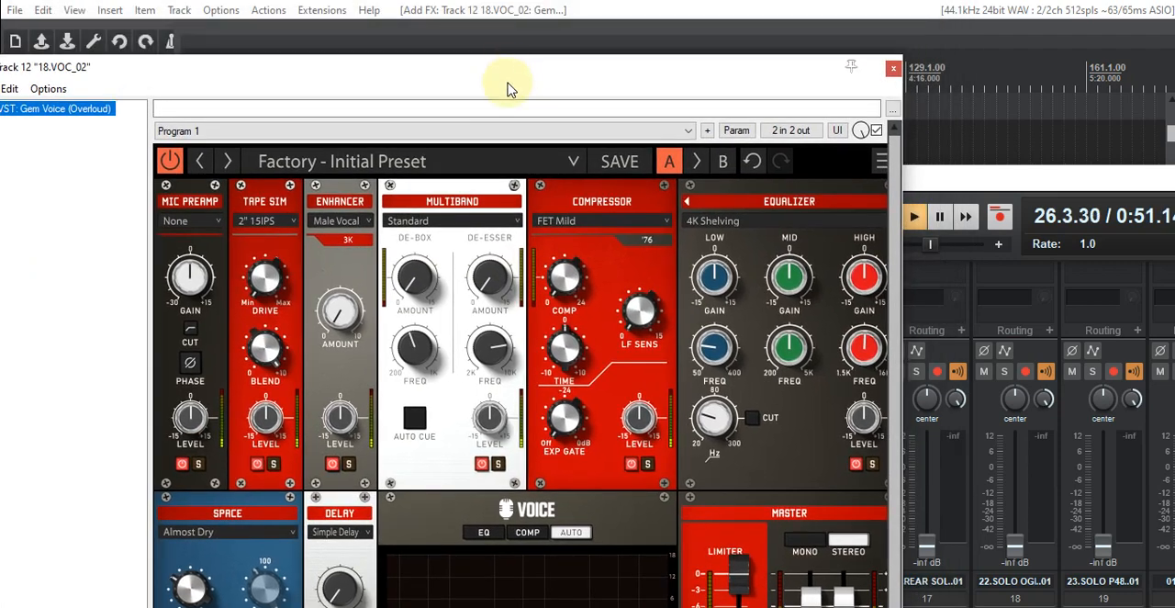
left_click_drag(637, 74, 350, 115)
left_click(888, 216)
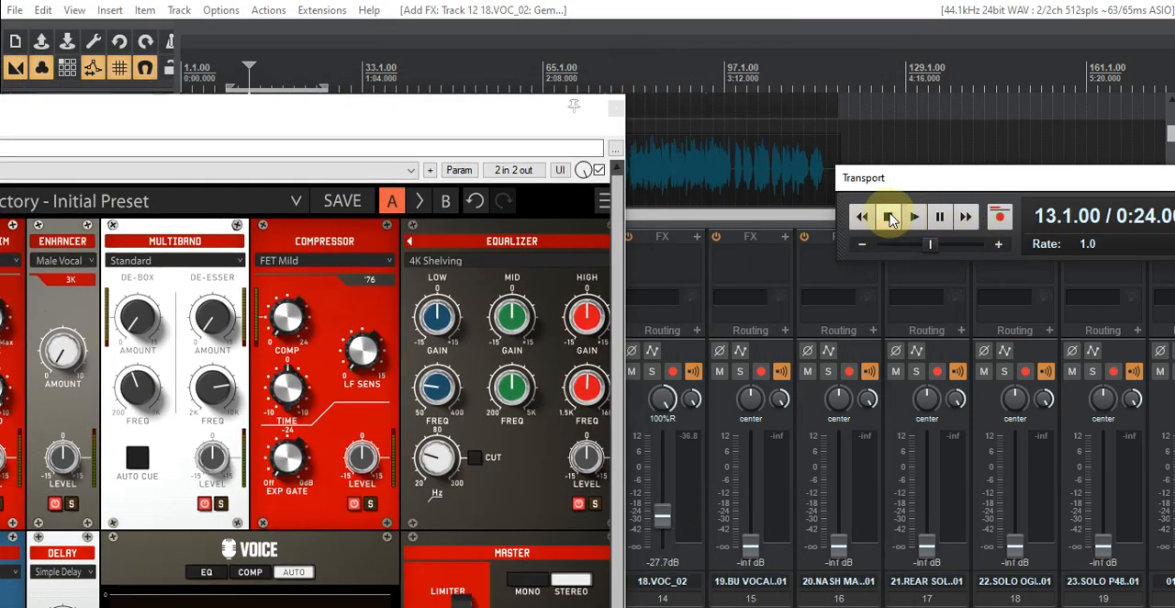
left_click_drag(272, 110, 620, 43)
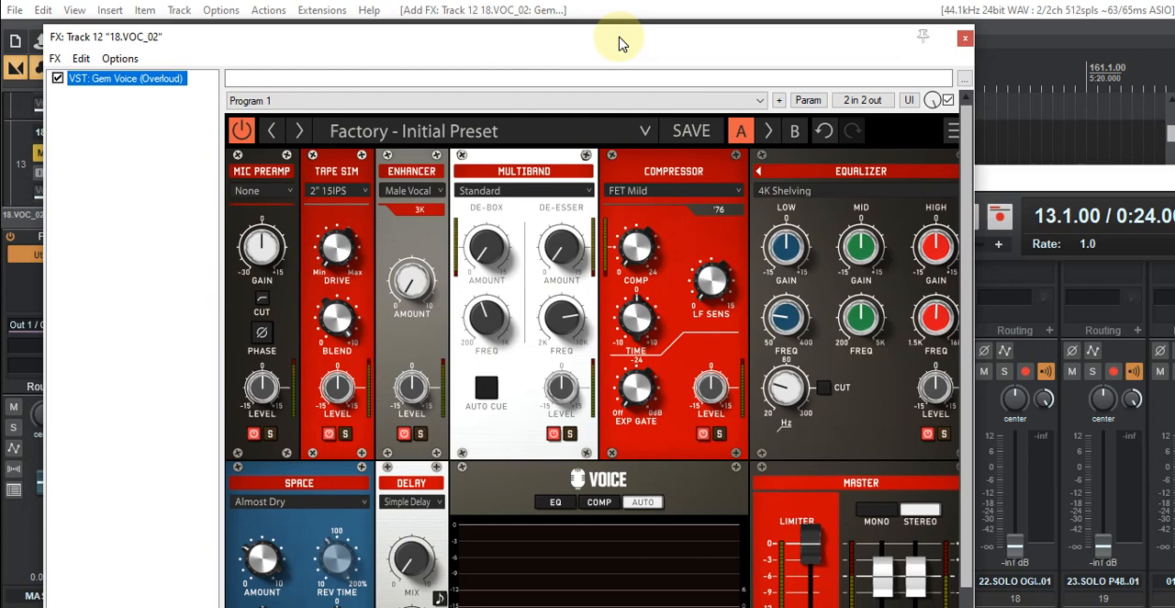
left_click_drag(619, 38, 611, 48)
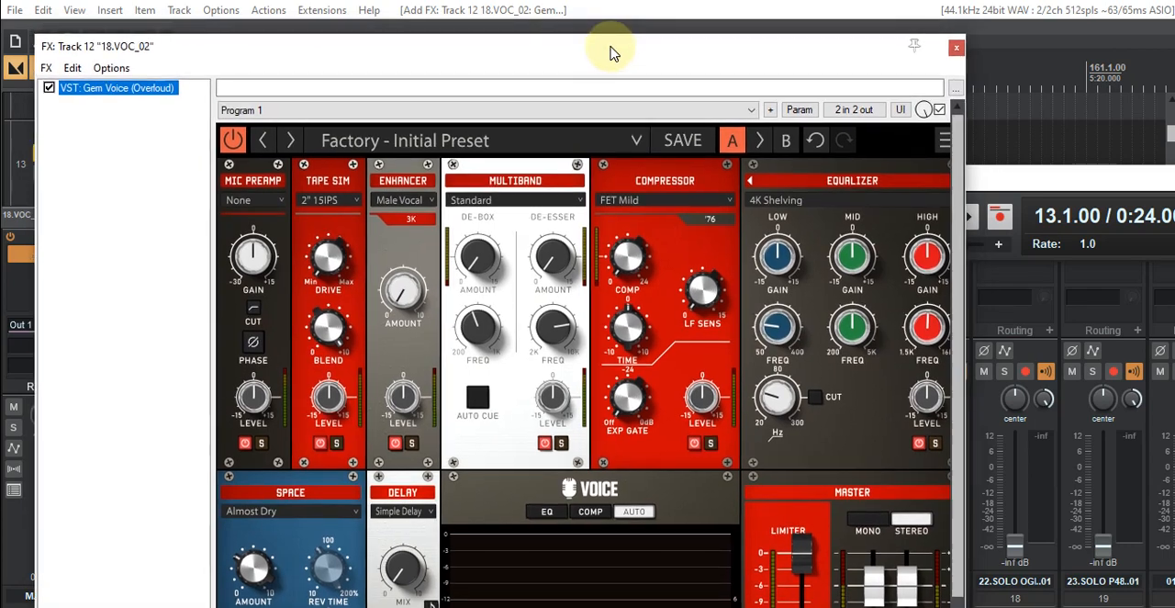
left_click_drag(602, 58, 328, 68)
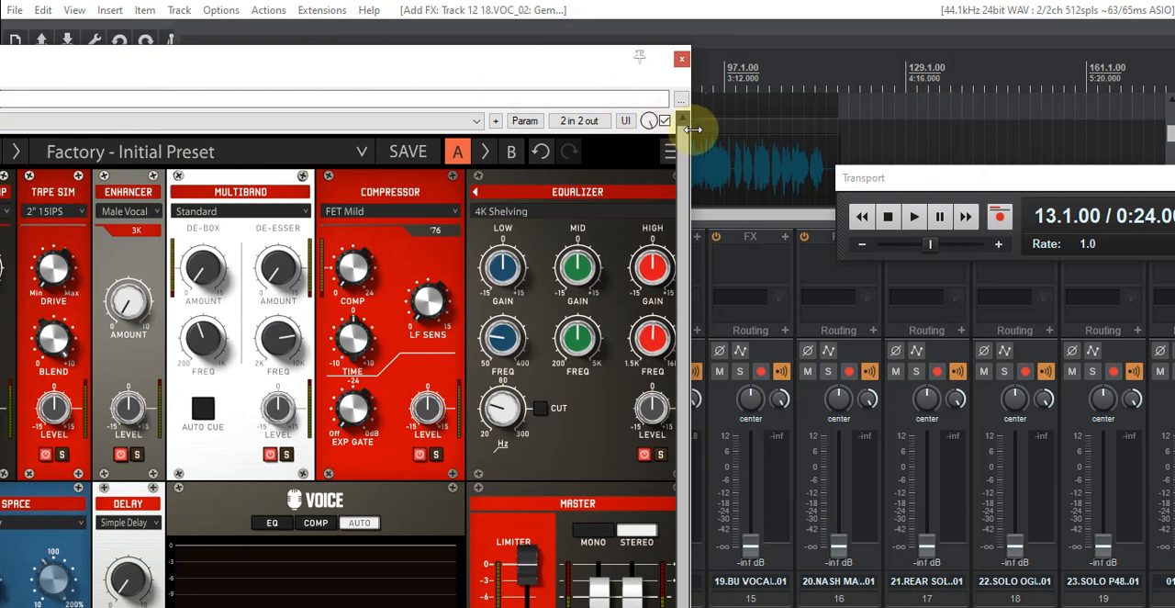
- Resume playback, load the Factory preset Clean & Proud in track 12's Gem Voice and move the window off the mixer strips
left_click(914, 215)
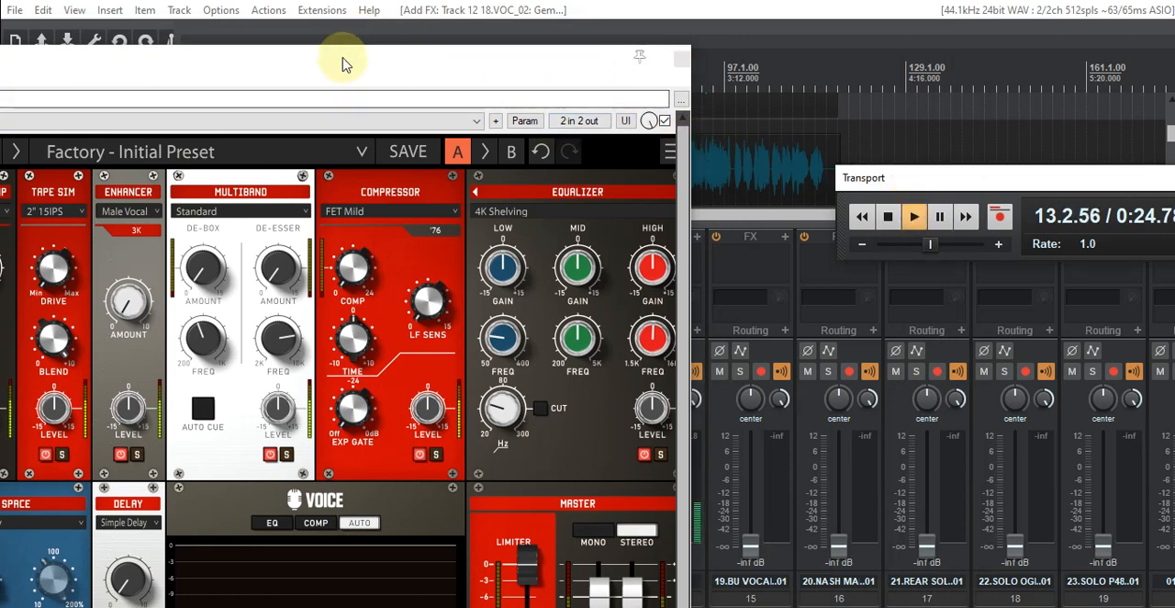
left_click_drag(342, 65, 582, 58)
left_click(420, 153)
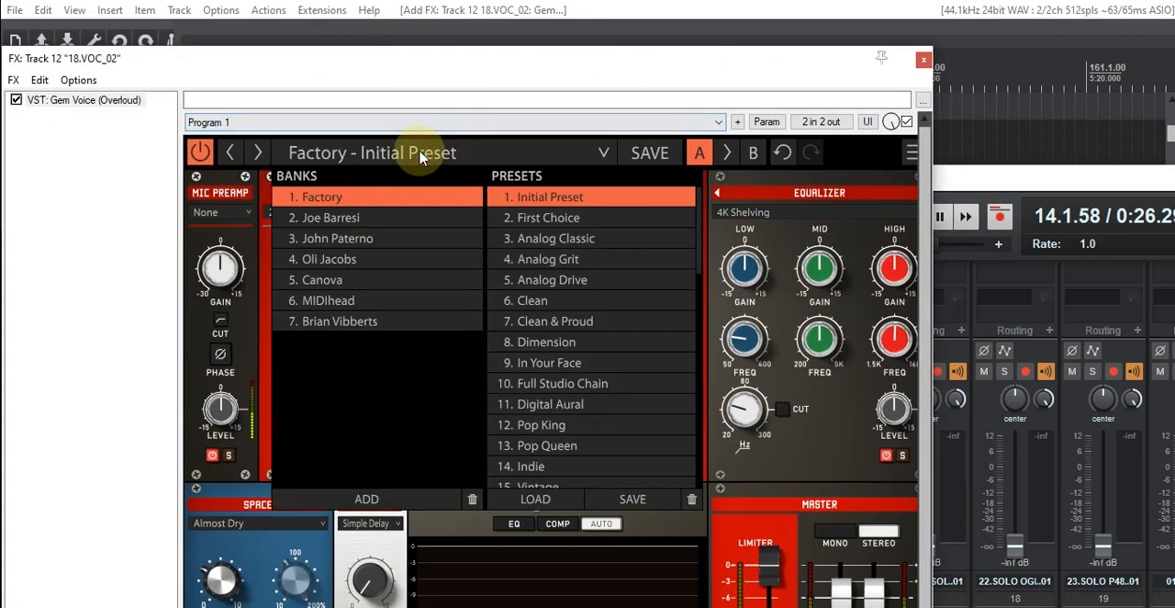
double_click(535, 321)
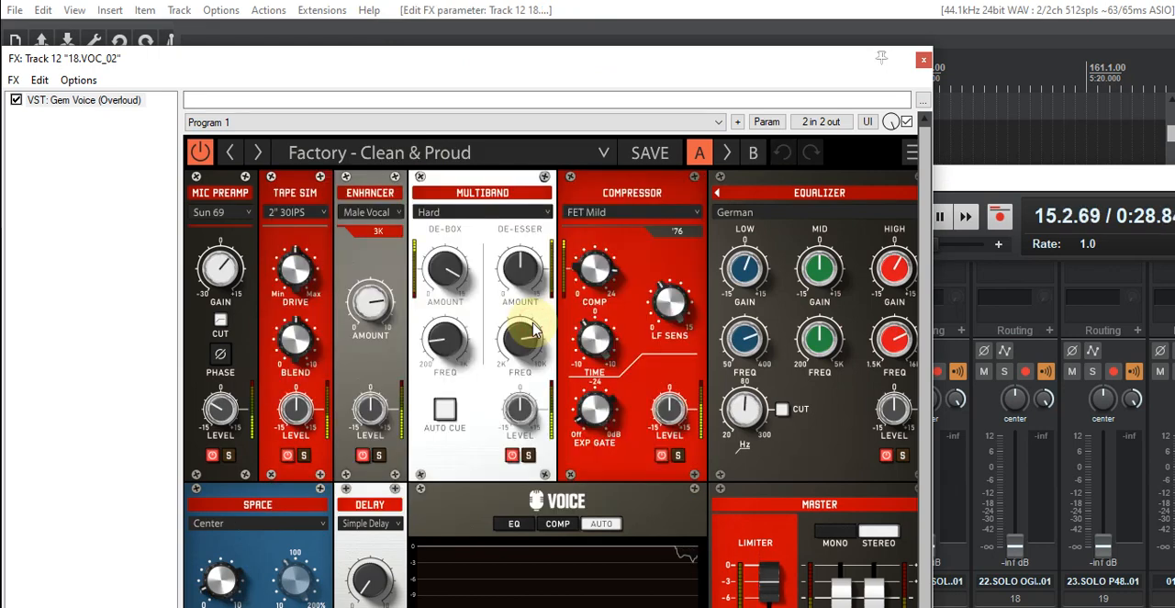
left_click_drag(710, 66, 96, 115)
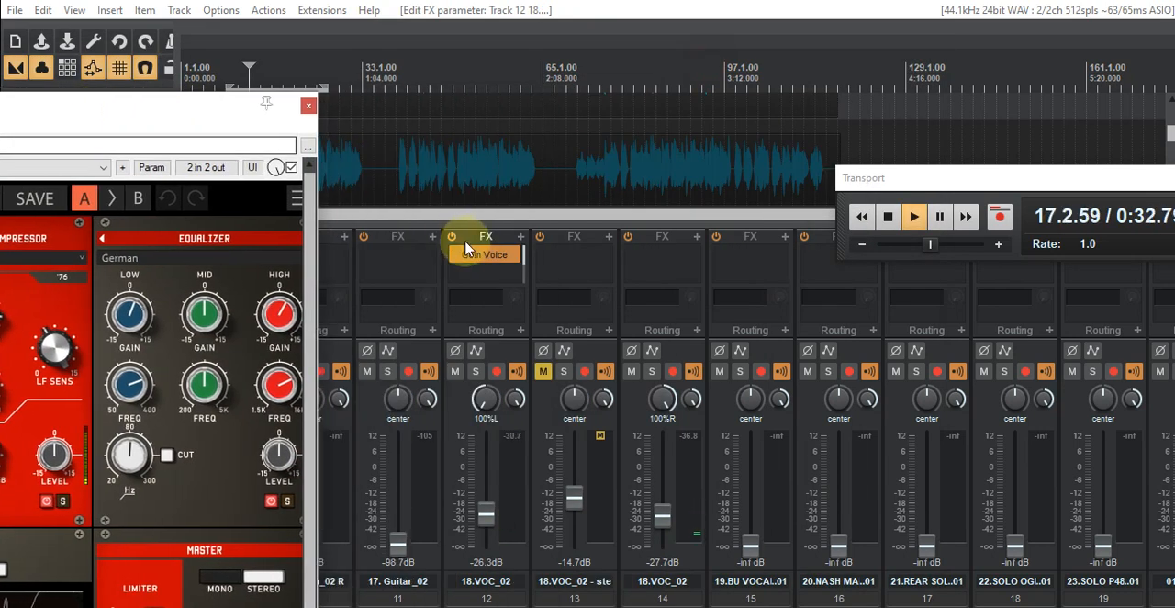
- Copy Gem Voice from track 12 to track 14 and open the copy with track 12 muted
left_click_drag(501, 264, 664, 260)
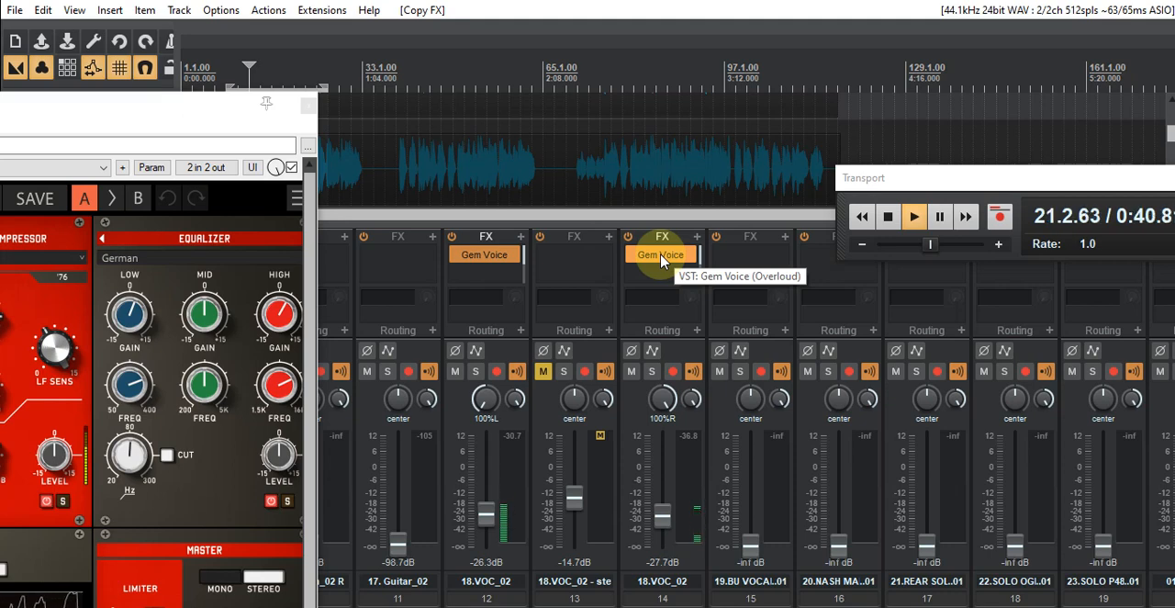
left_click(454, 371)
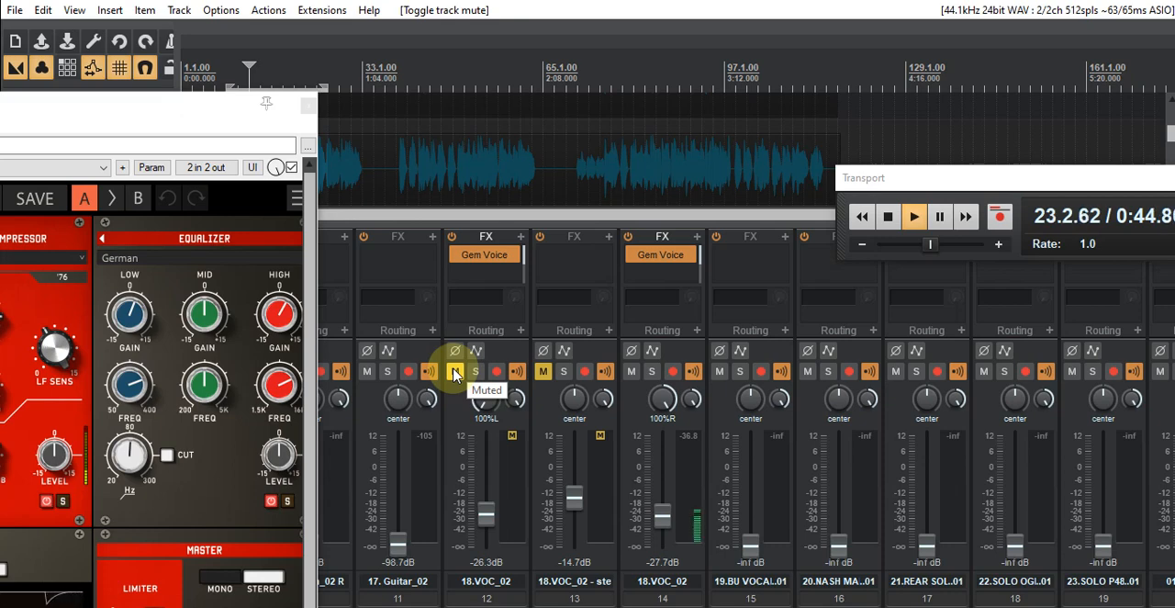
left_click(660, 256)
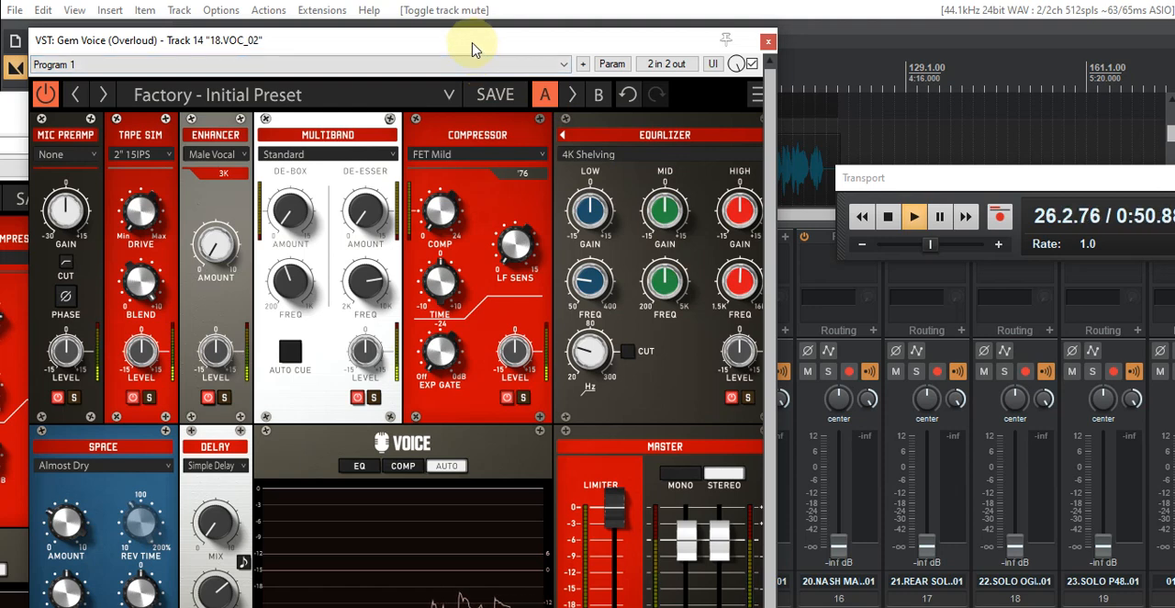
left_click_drag(471, 48, 572, 48)
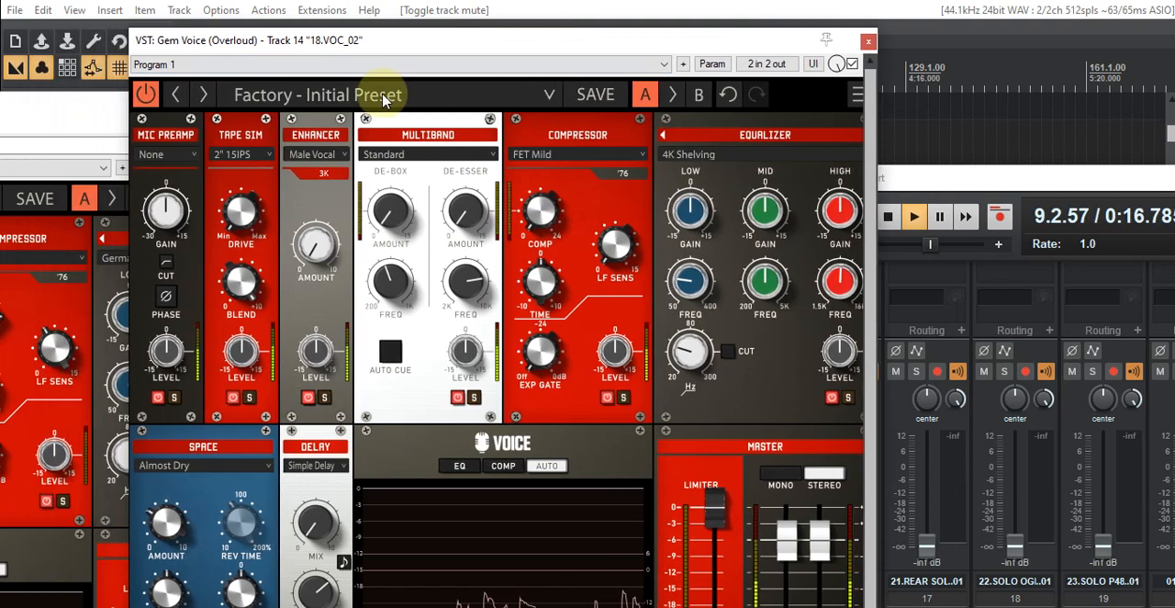
- Try the Factory preset Pop King in track 14's Gem Voice
left_click(397, 94)
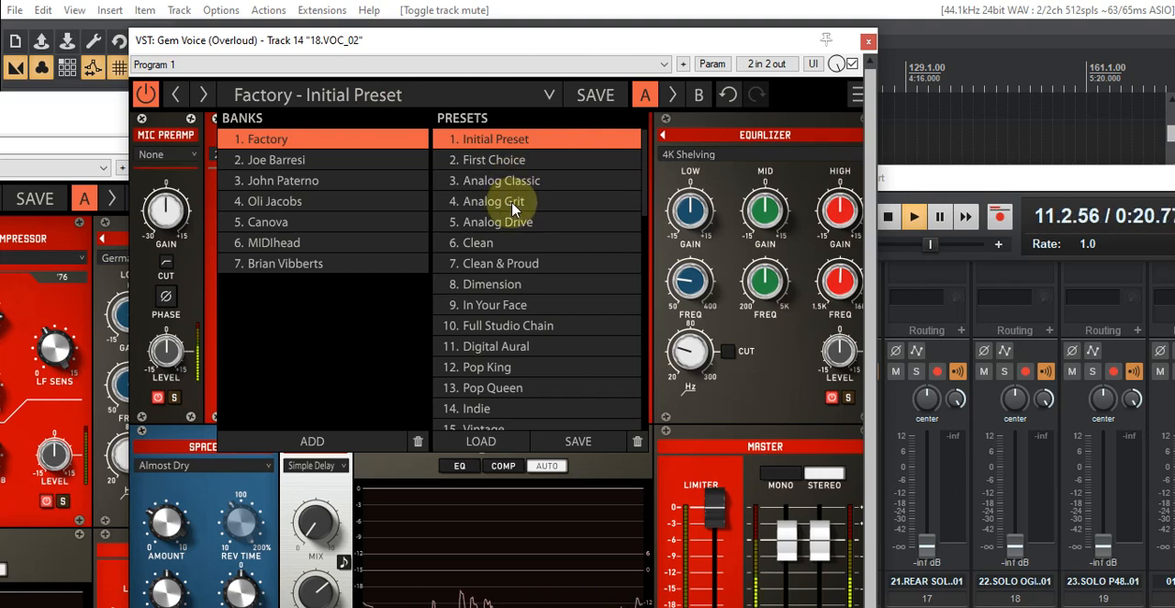
left_click(503, 369)
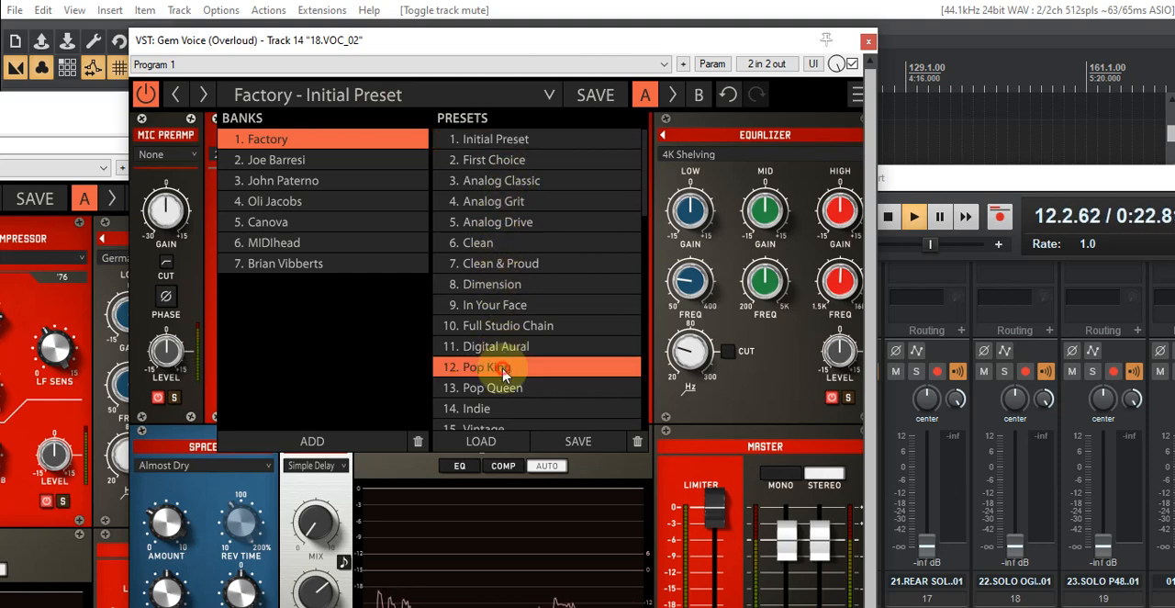
left_click(503, 369)
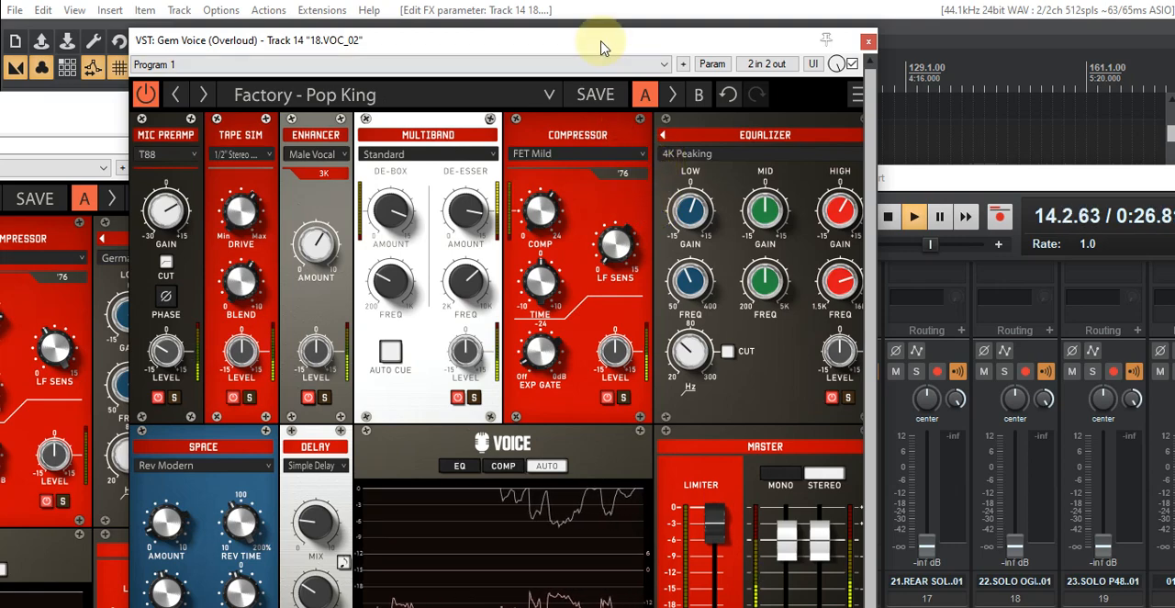
left_click_drag(601, 48, 759, 48)
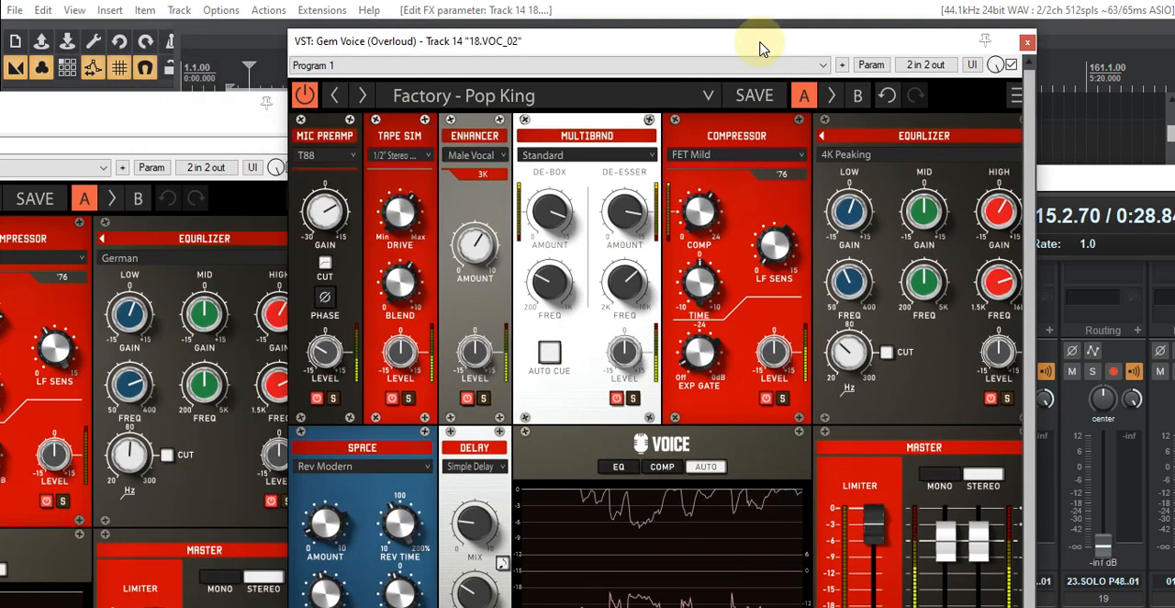
- Load the Female Pop Vocal preset from the Oli Jacobs bank in track 14's Gem Voice and clear its window from the mixer
left_click(554, 95)
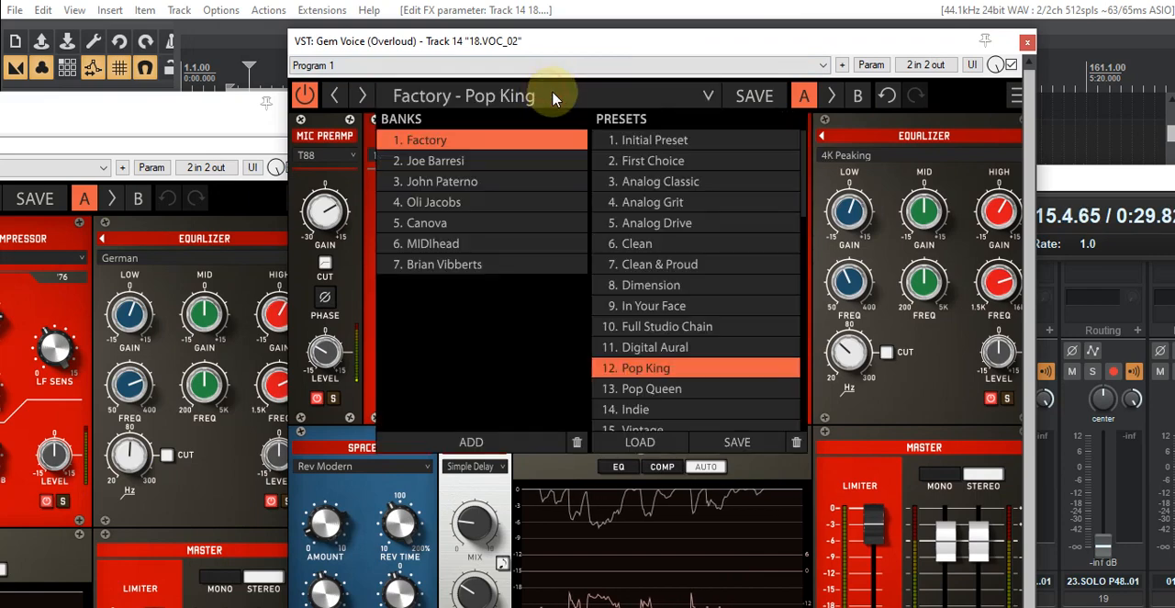
left_click(418, 202)
left_click(658, 142)
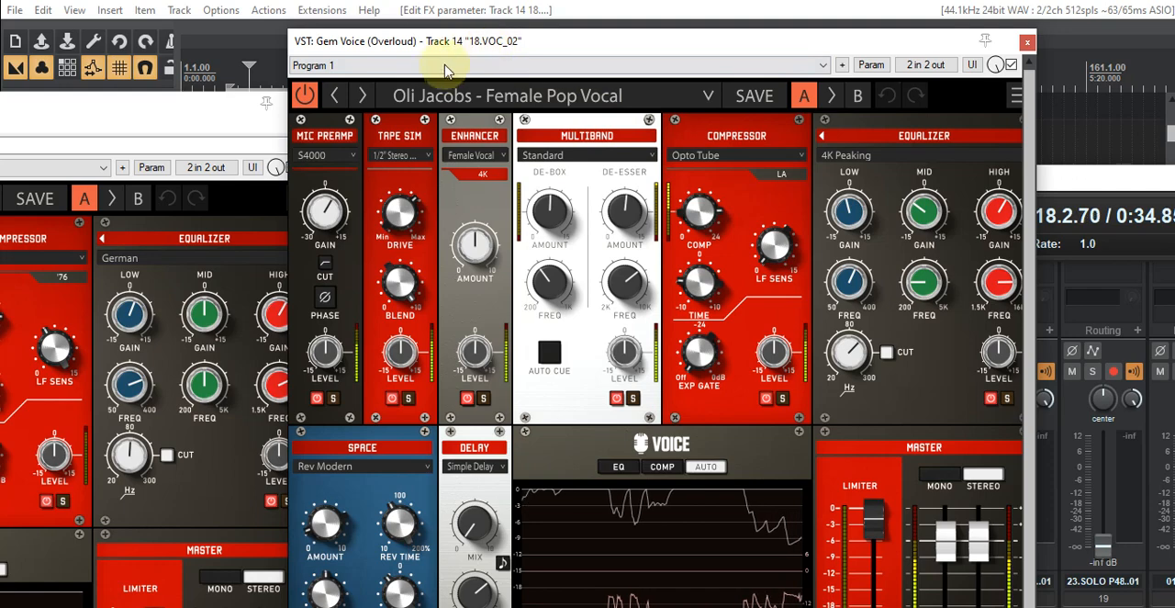
left_click_drag(553, 40, 2, 138)
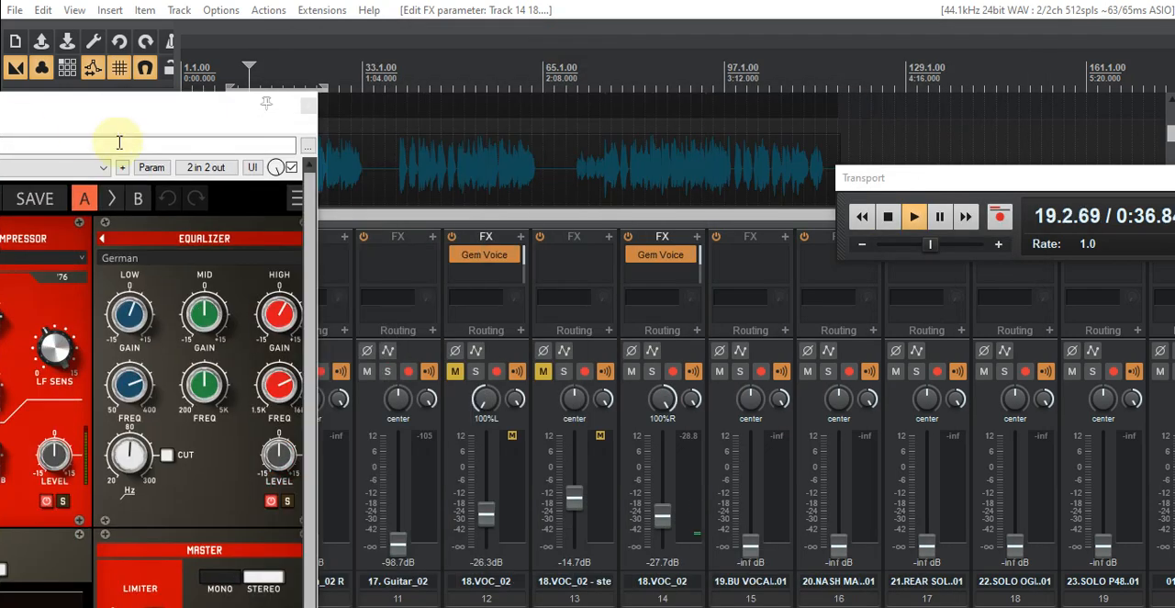
- Unmute track 12 and the vocal stem on track 13, and close track 12's FX window
left_click(454, 371)
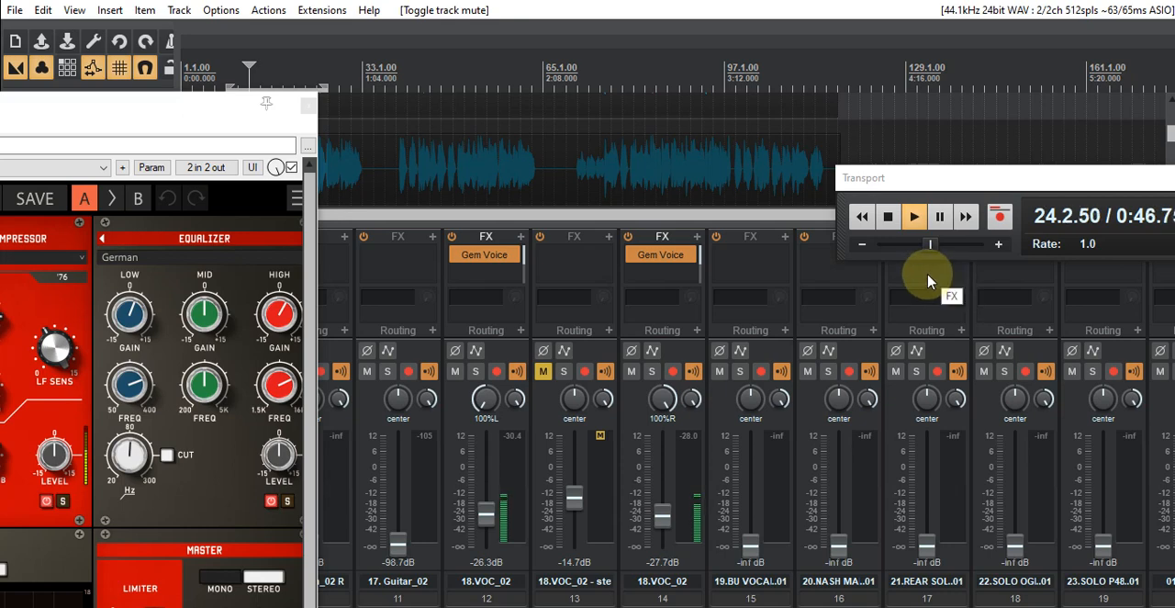
left_click(544, 371)
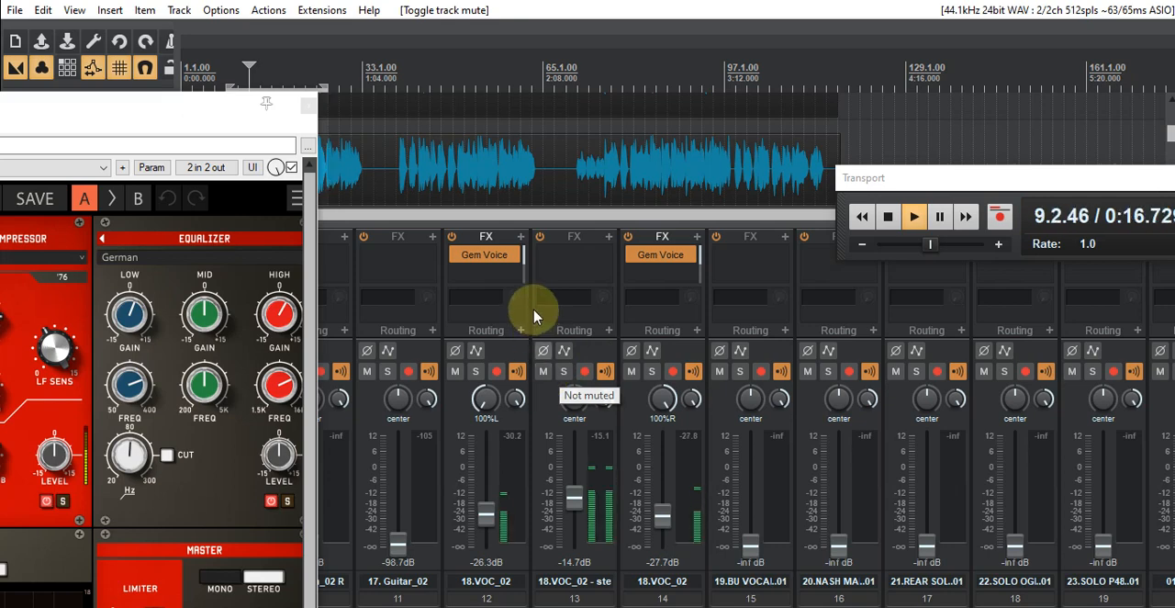
left_click(521, 241)
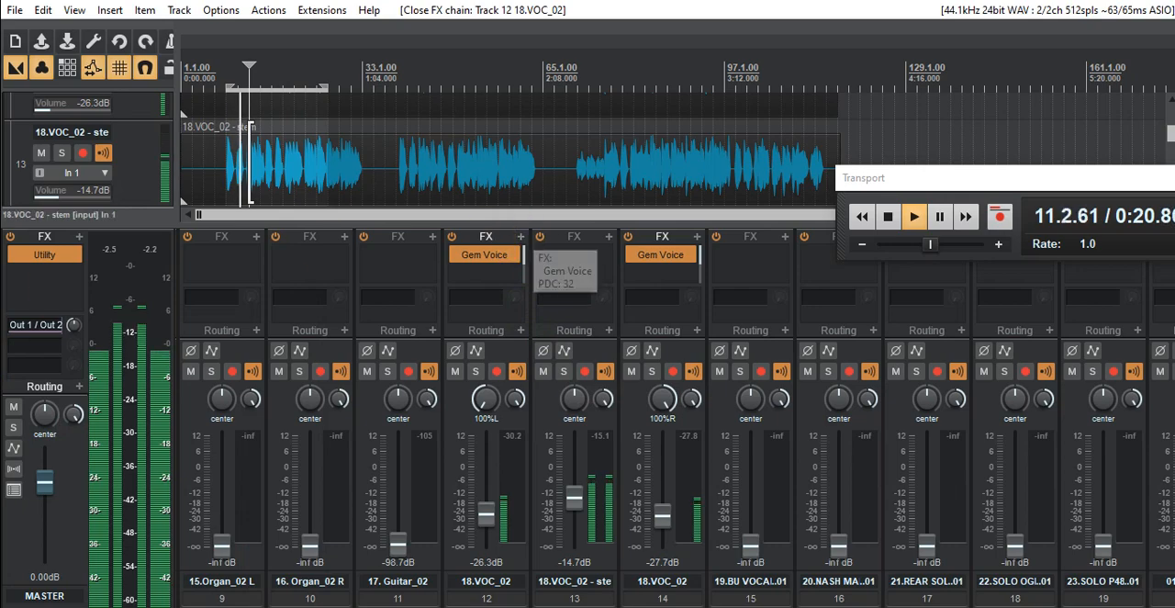
left_click_drag(0, 101, 0, 136)
left_click(170, 128)
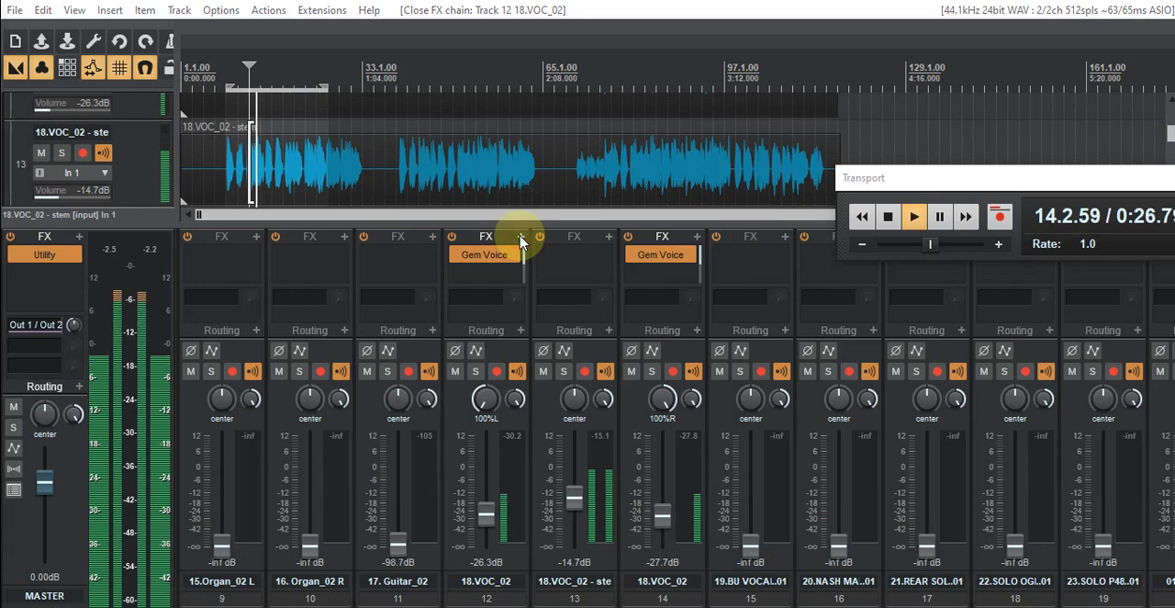
- Filter the plug-in list for "kir" and add KirchhoffEQ (TBTECH) after Gem Voice on track 12
left_click_drag(201, 53, 772, 83)
left_click_drag(590, 86, 0, 0)
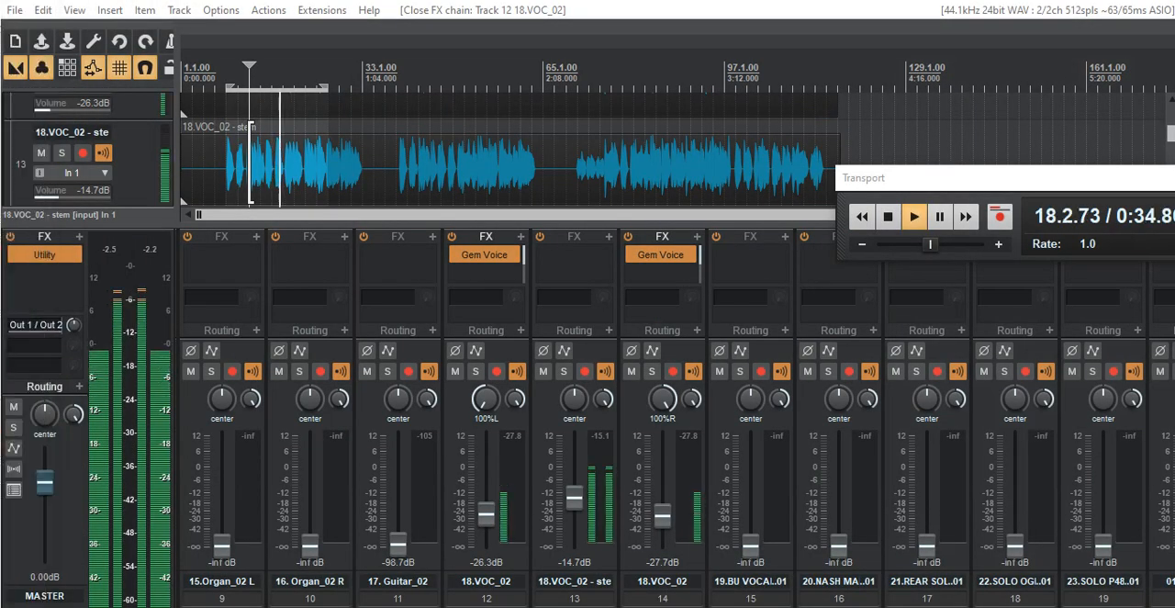
left_click(483, 272)
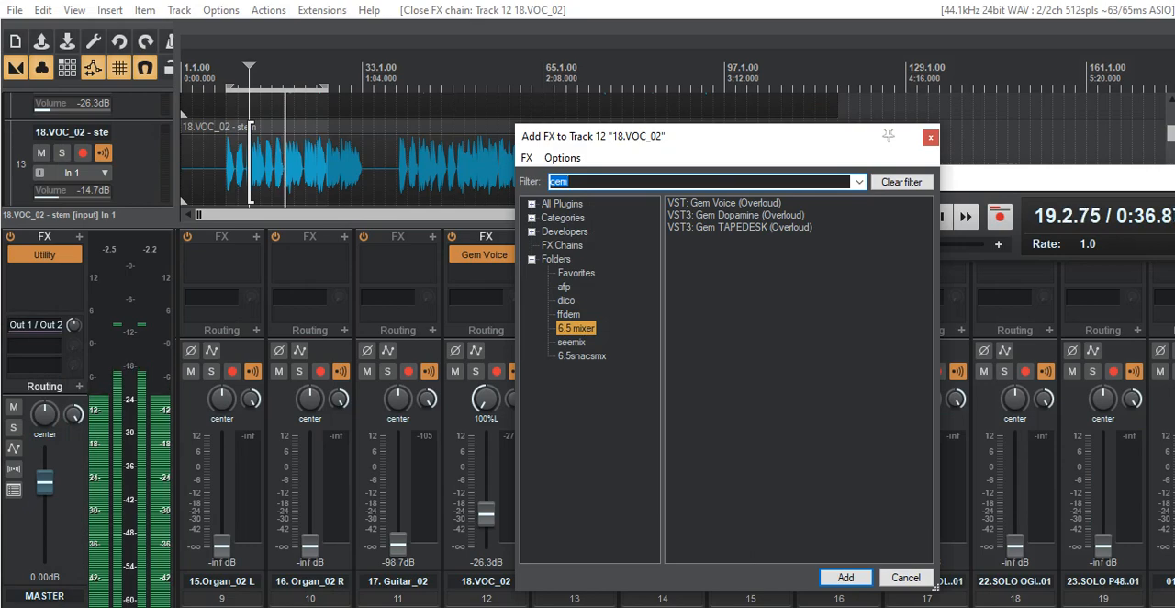
left_click_drag(0, 19, 0, 7)
left_click_drag(367, 2, 276, 2)
left_click(660, 141)
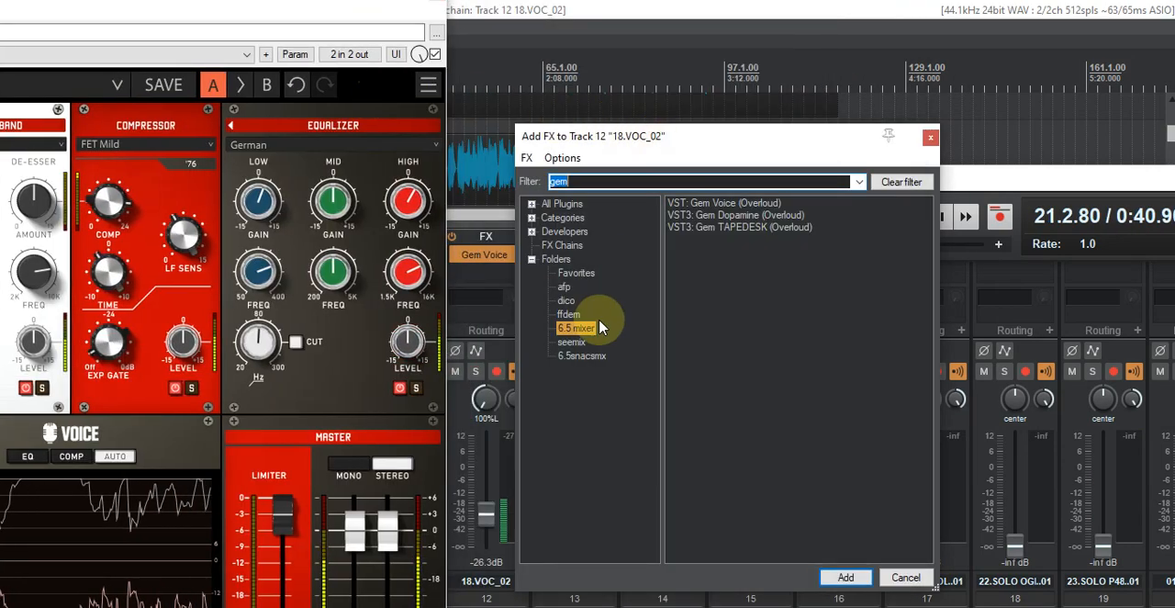
left_click(698, 182)
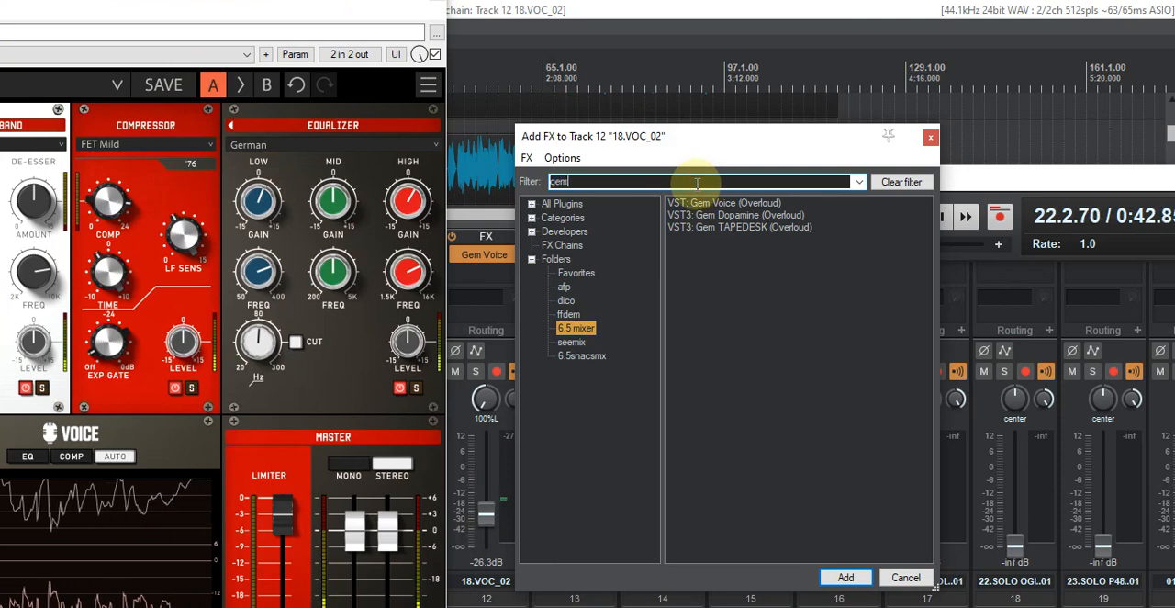
key("BackSpace")
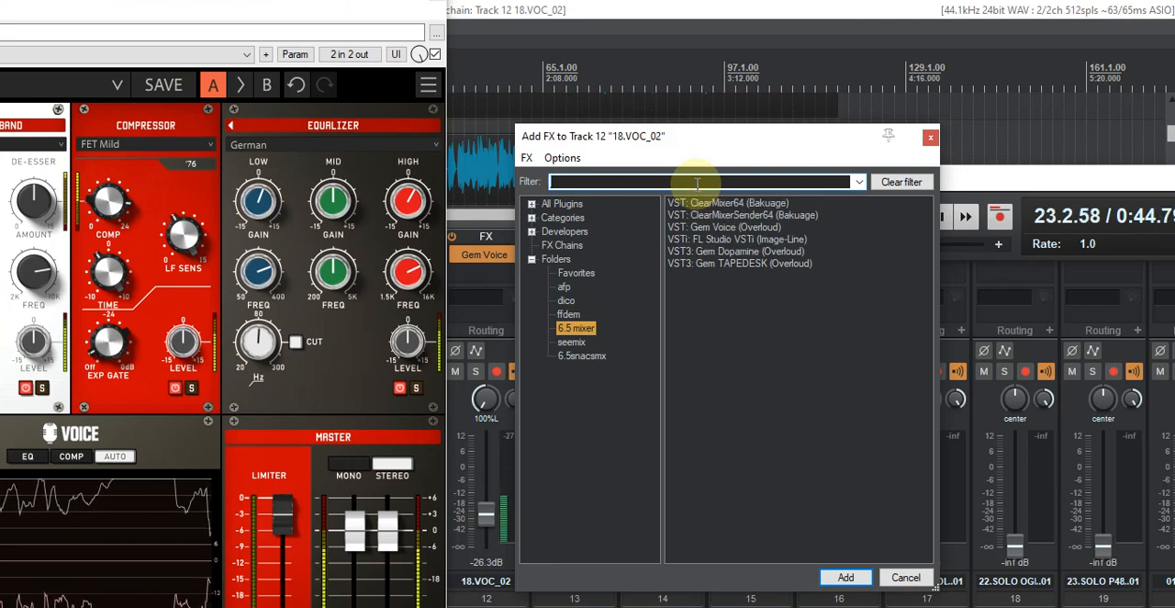
type("kir")
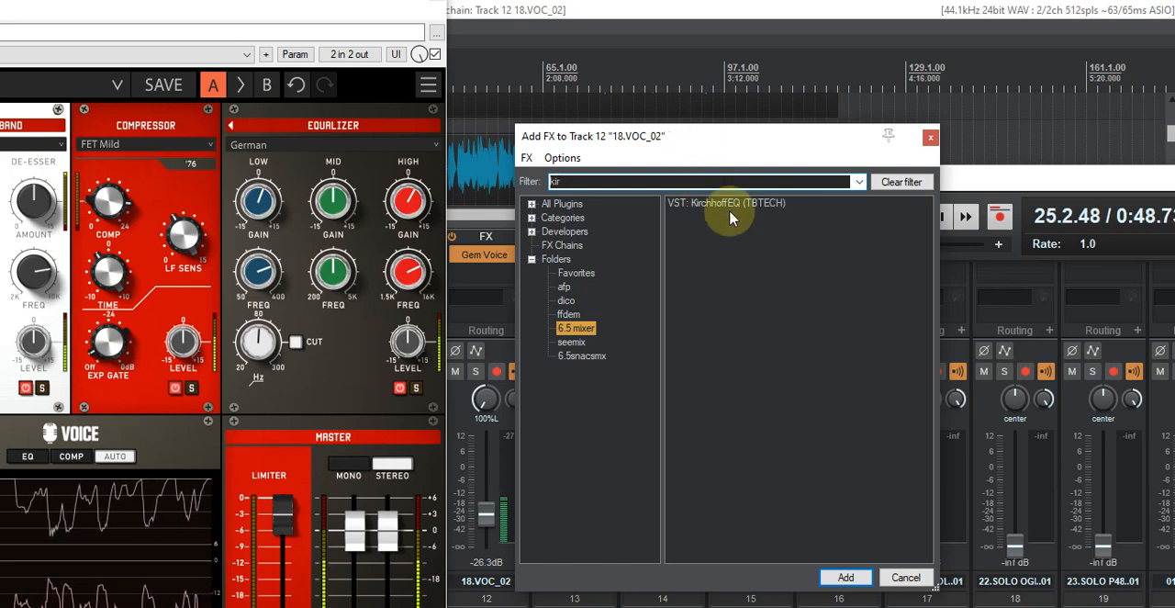
double_click(731, 209)
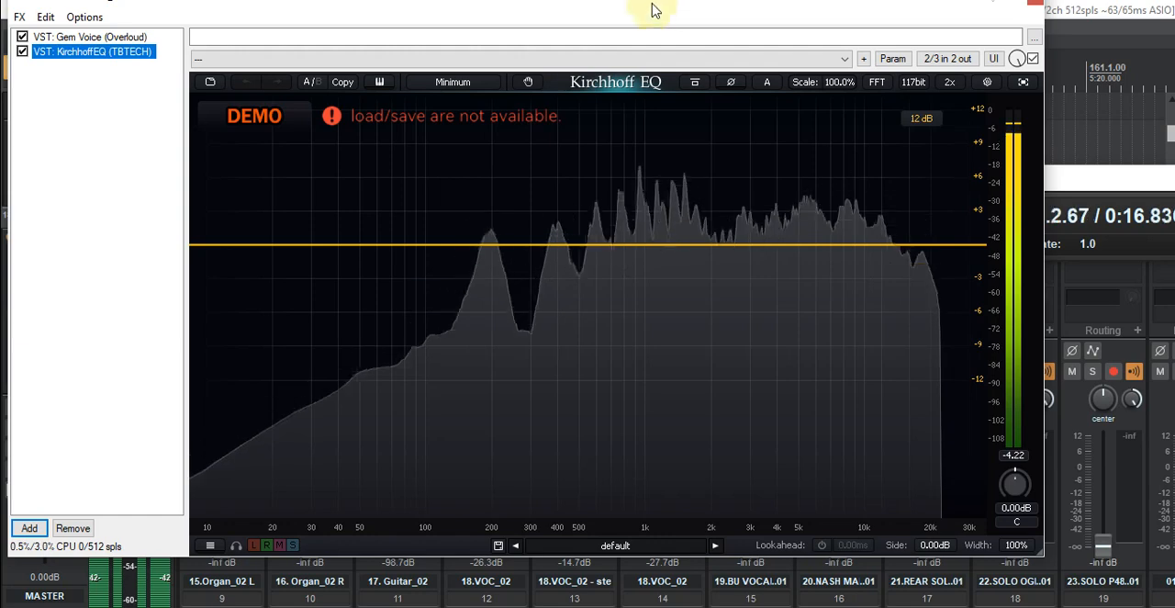
left_click(652, 15)
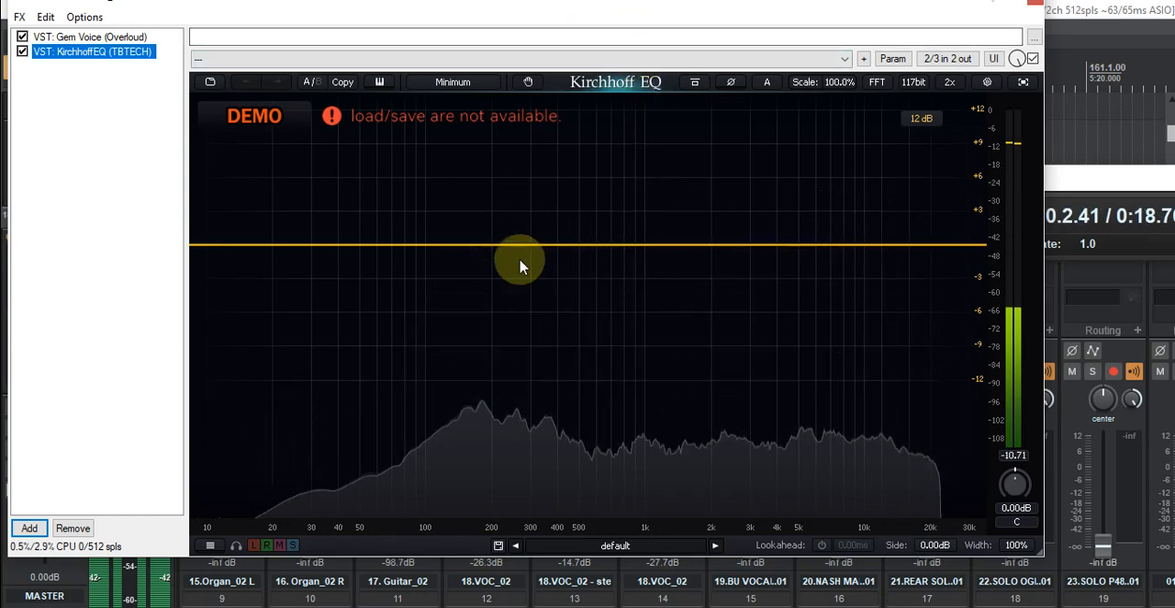
- Add a low-end band to track 12's Kirchhoff EQ, make it a High Pass and tune it to about 50 Hz
left_click(337, 246)
left_click_drag(337, 248, 332, 280)
right_click(333, 281)
mouse_move(341, 290)
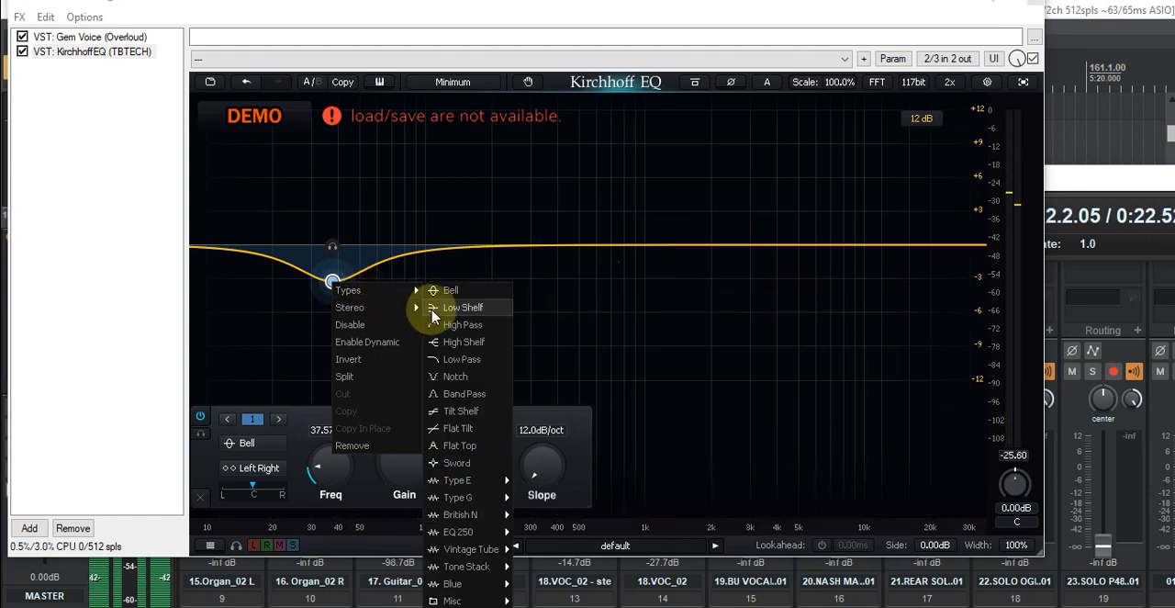
left_click(462, 324)
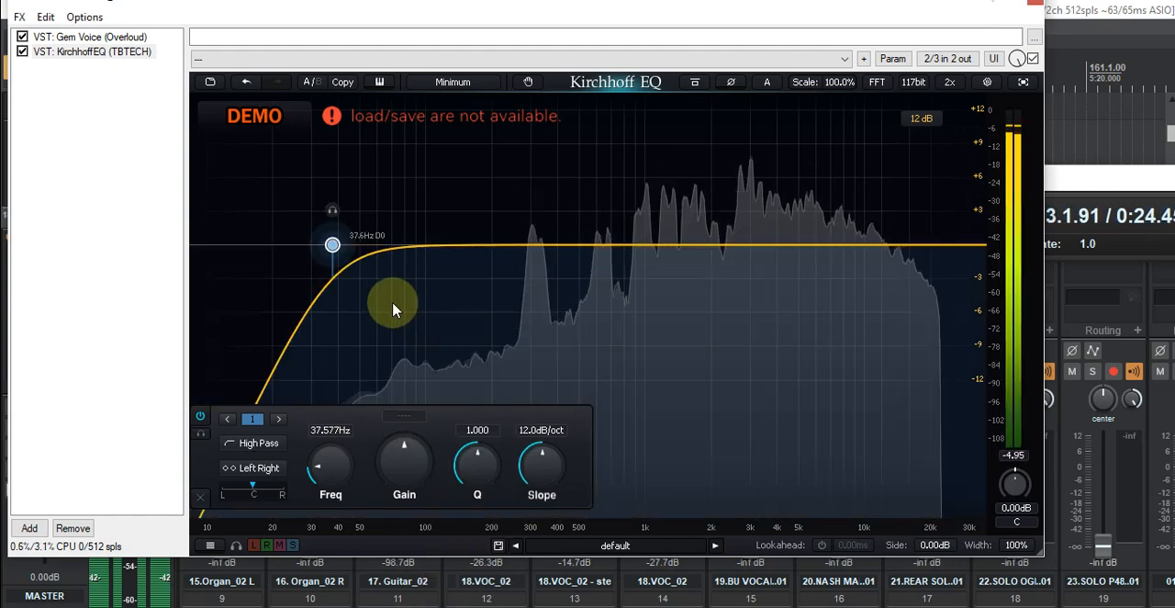
left_click_drag(332, 249, 358, 240)
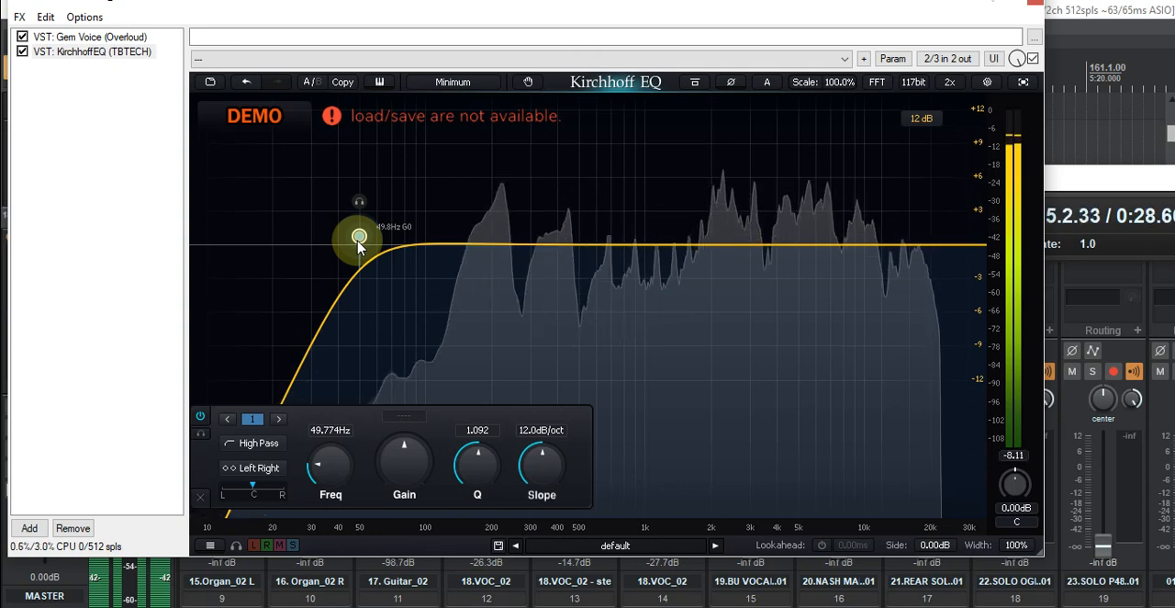
- Add a Bell band in track 12's EQ, sweep it down from about 4.7 kHz, and boost about 0.9 dB near 207 Hz
key("space")
key("space")
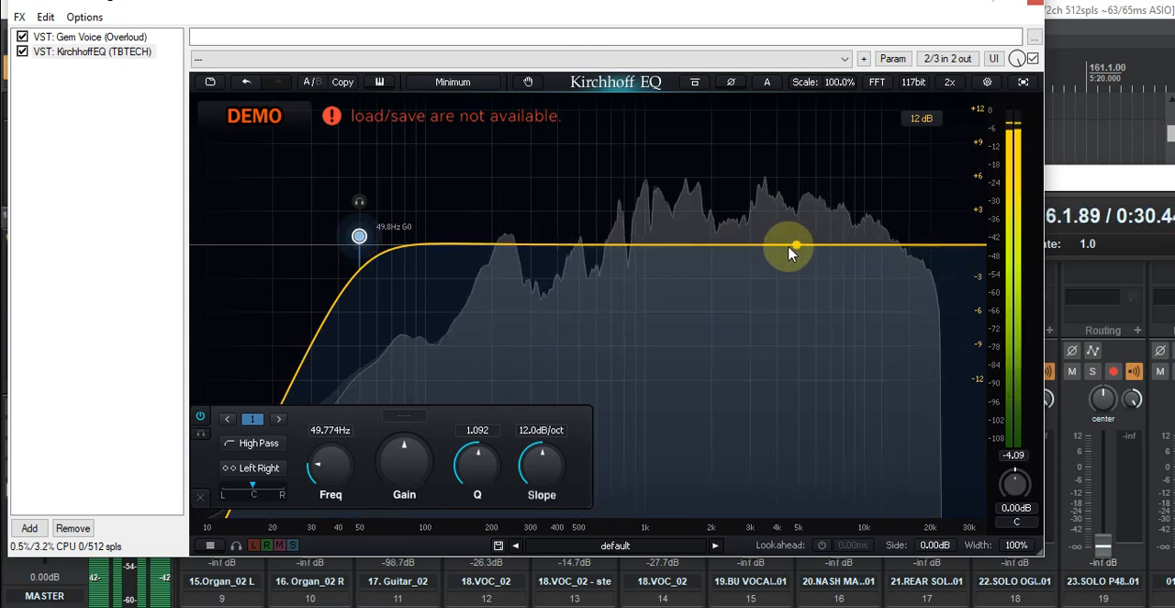
left_click_drag(790, 250, 794, 233)
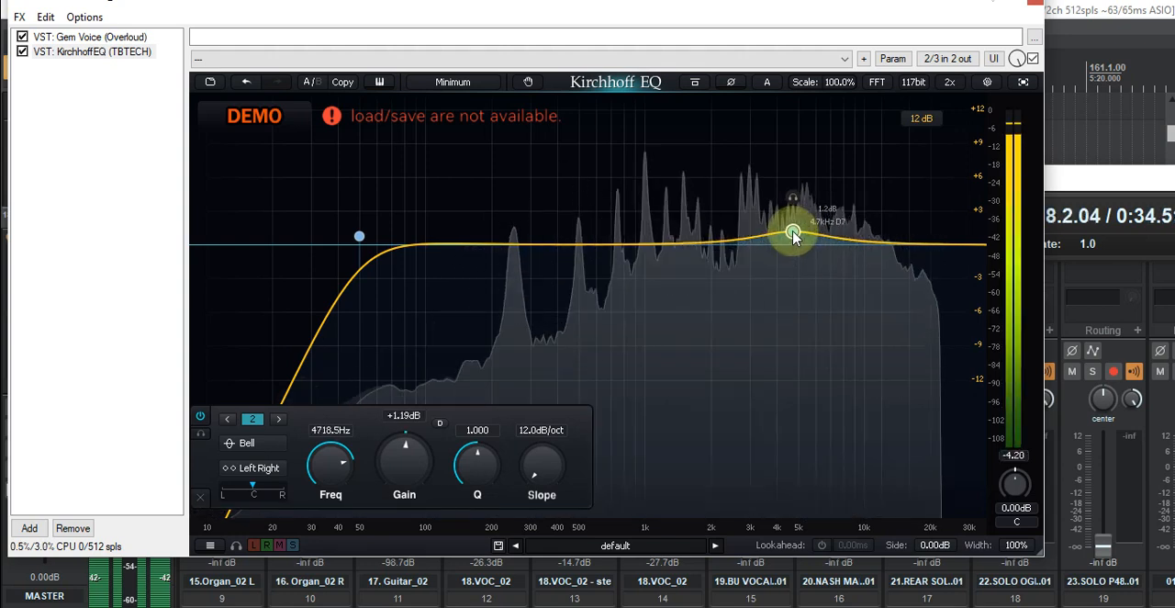
left_click_drag(679, 235, 650, 240)
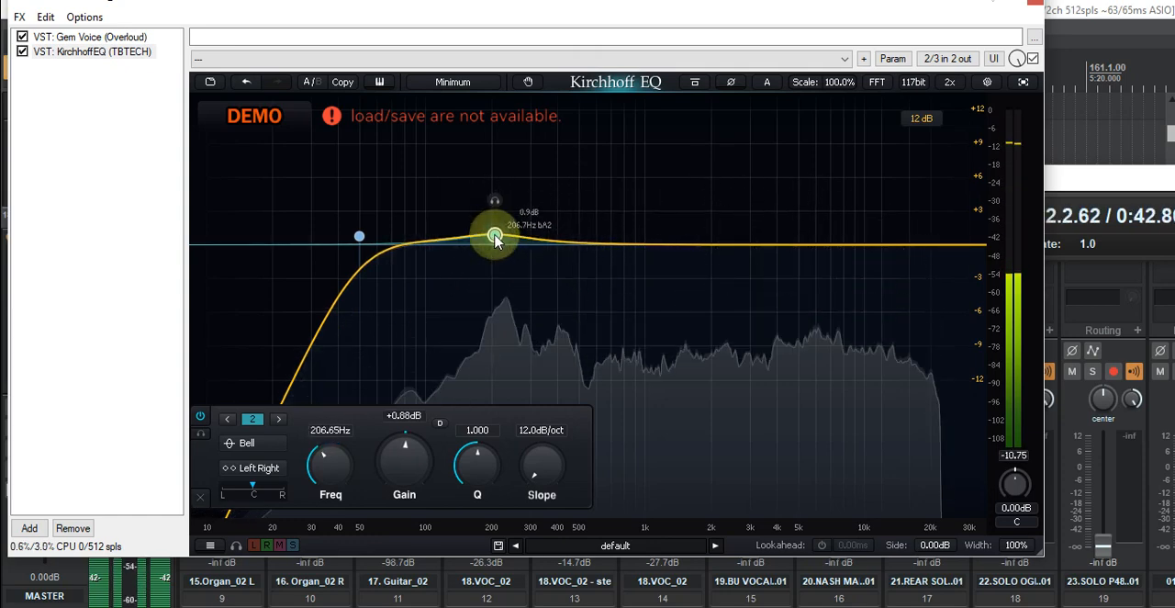
left_click_drag(496, 231, 494, 236)
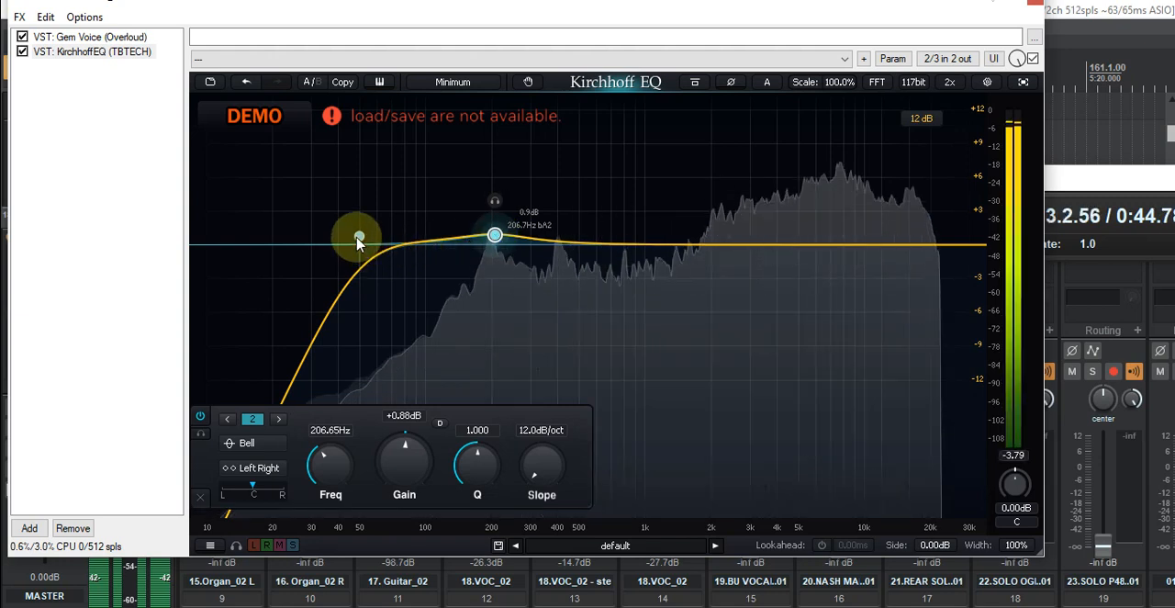
- Raise the high-pass frequency on track 12 to about 100 Hz and close its FX window
left_click_drag(360, 241, 406, 241)
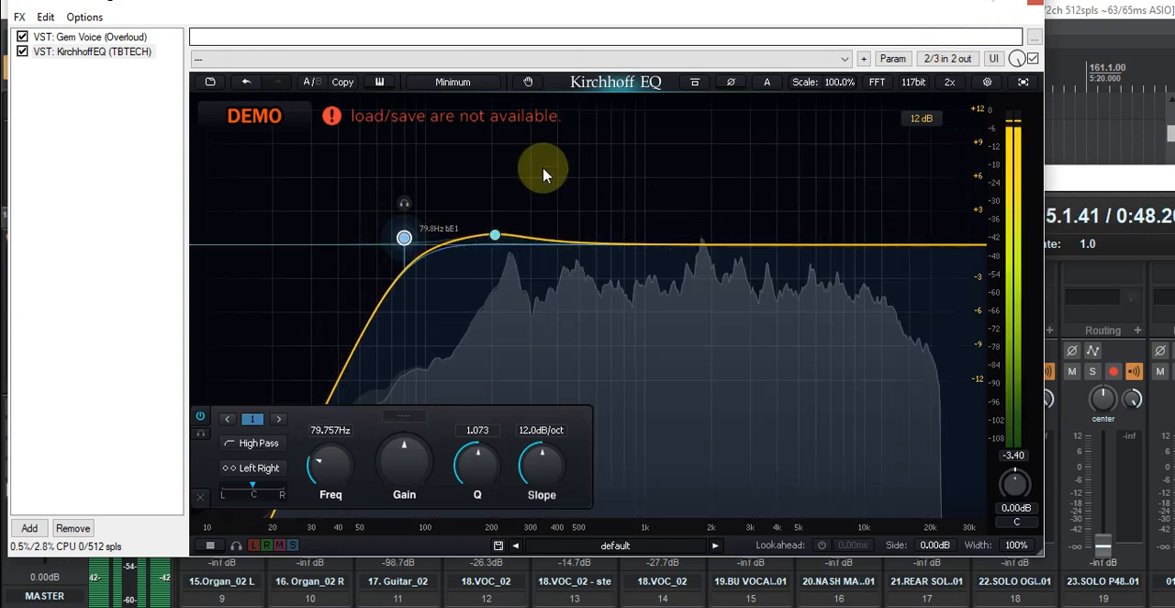
left_click_drag(407, 243, 425, 236)
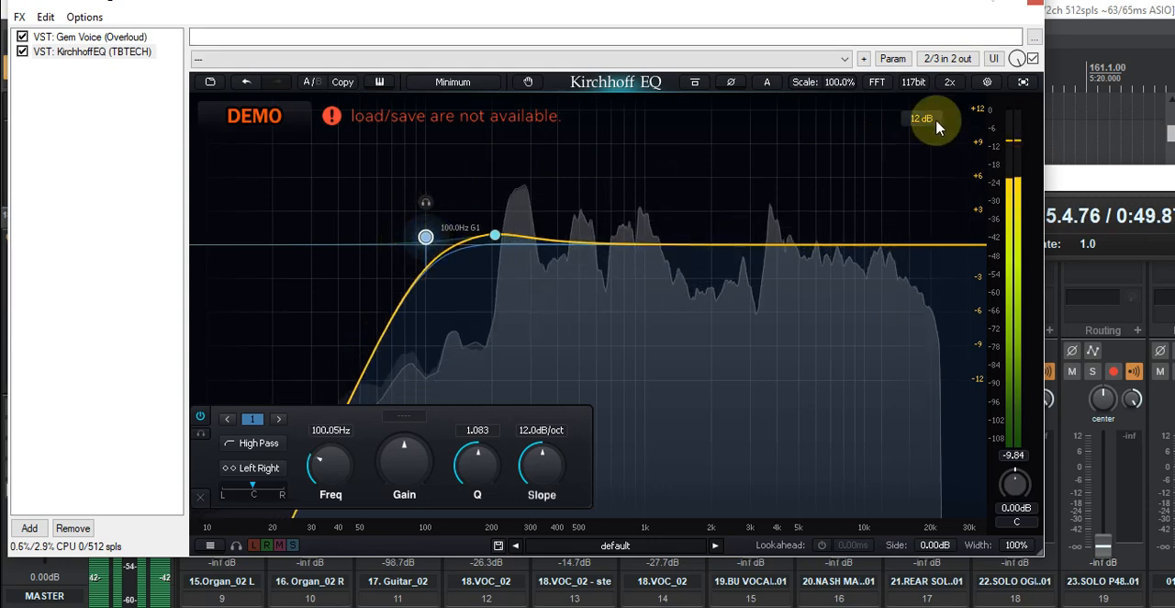
left_click(1034, 4)
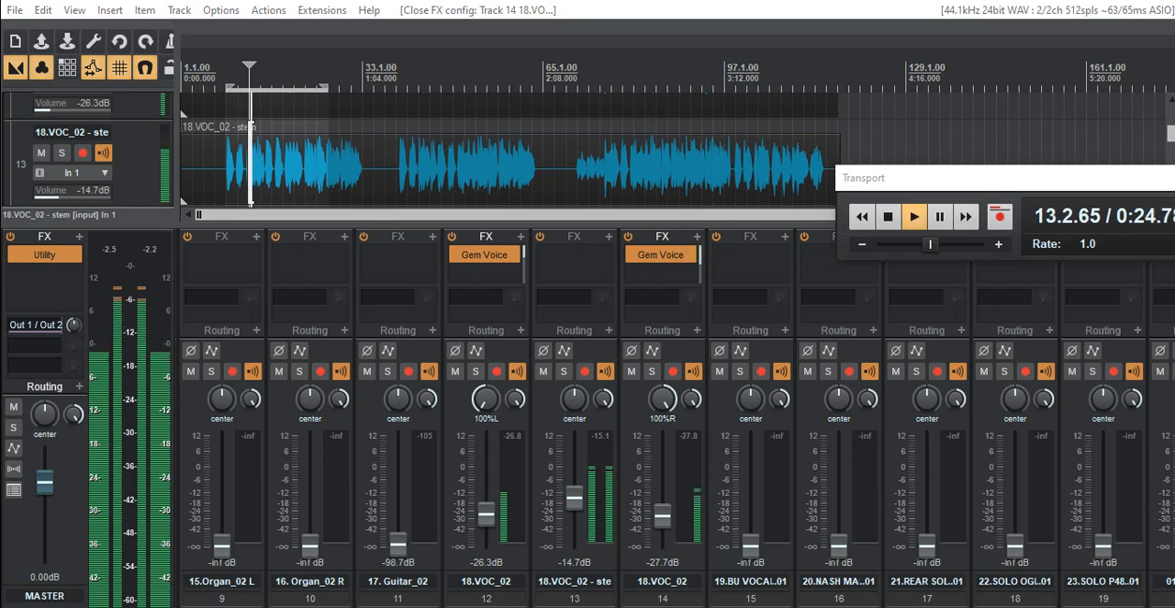
- Add KirchhoffEQ (TBTECH) after Gem Voice in track 14's FX chain
left_click_drag(2, 154, 594, 149)
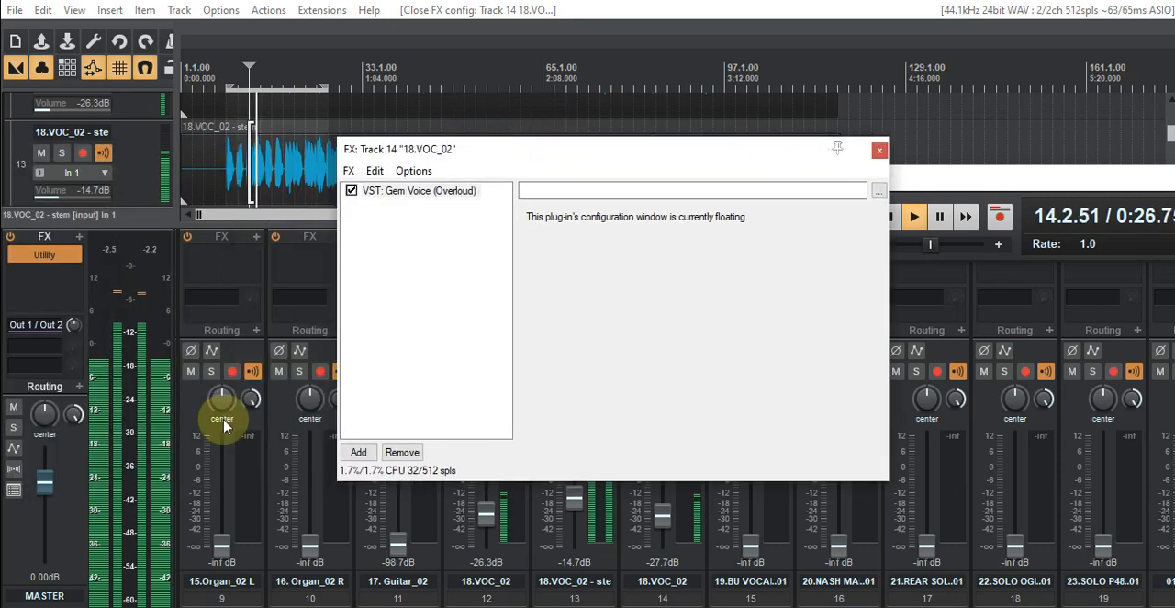
left_click(358, 451)
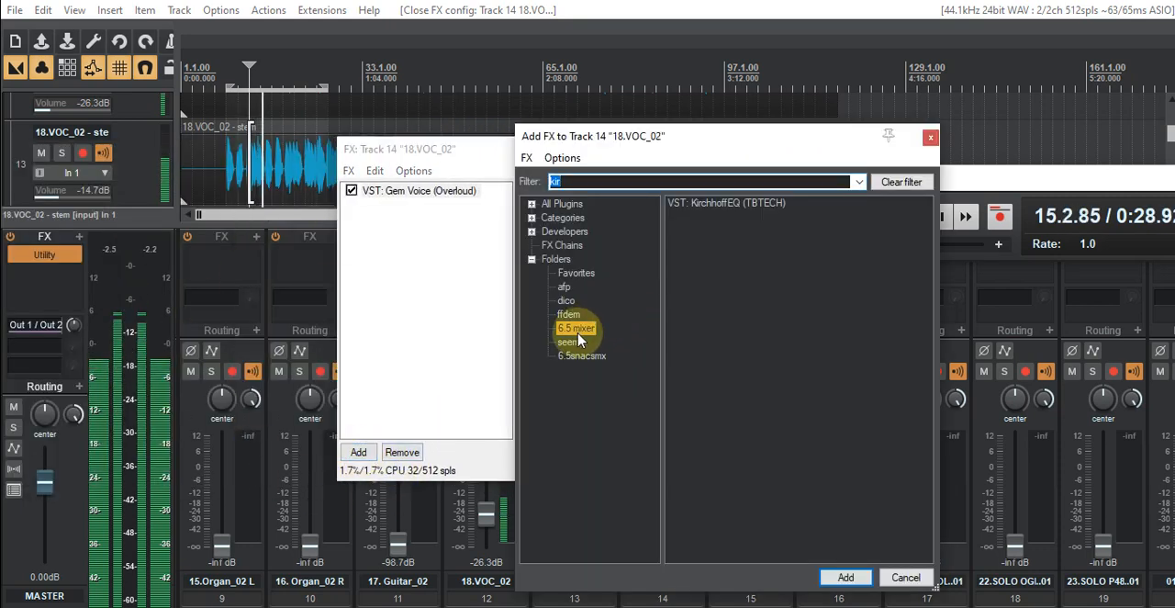
double_click(695, 203)
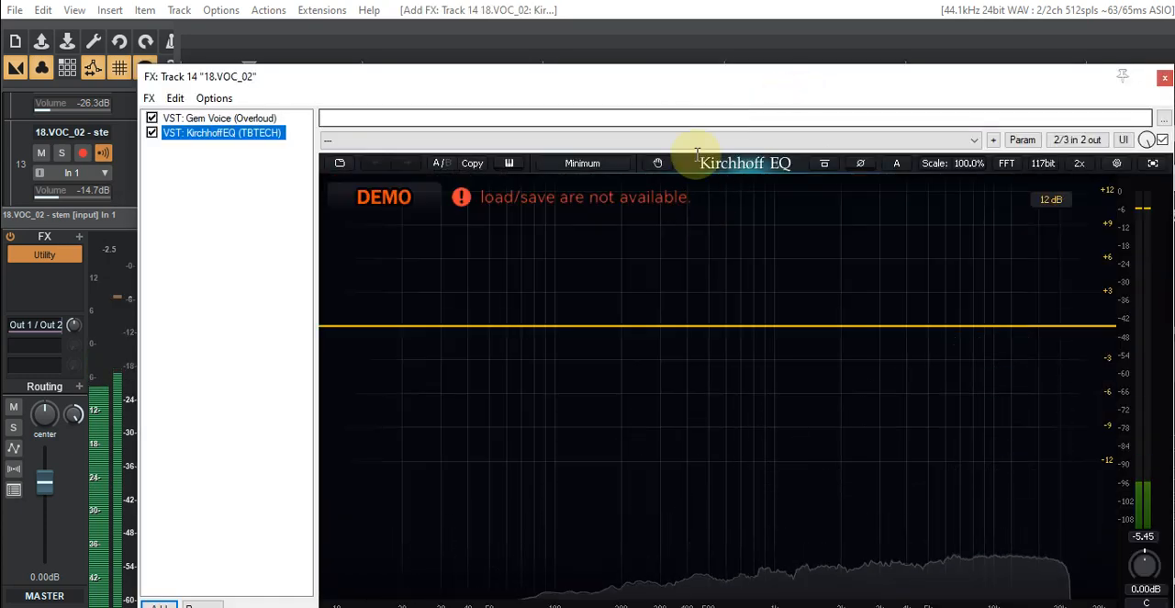
- Add a High Pass band to track 14's Kirchhoff EQ and tune it to about 83 Hz
left_click(453, 325)
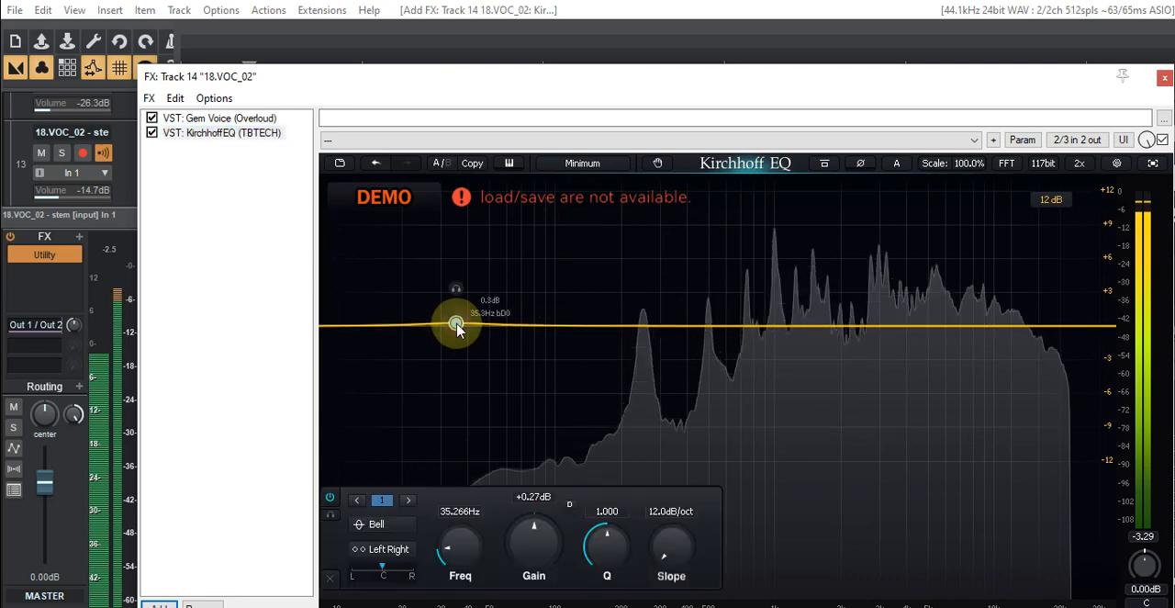
right_click(457, 325)
mouse_move(473, 331)
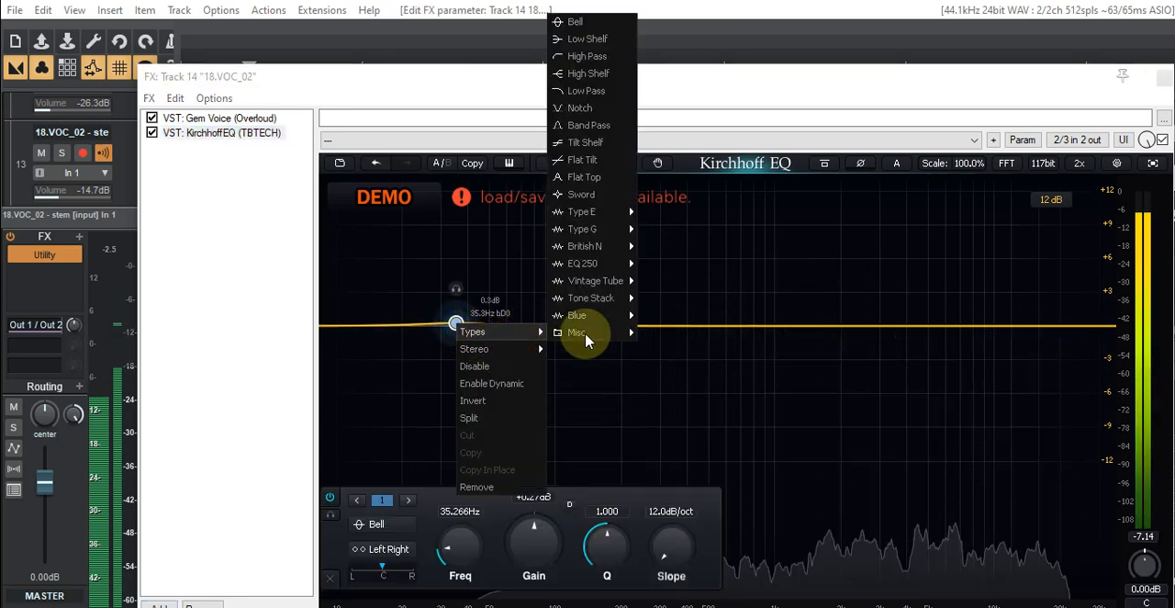
left_click(587, 56)
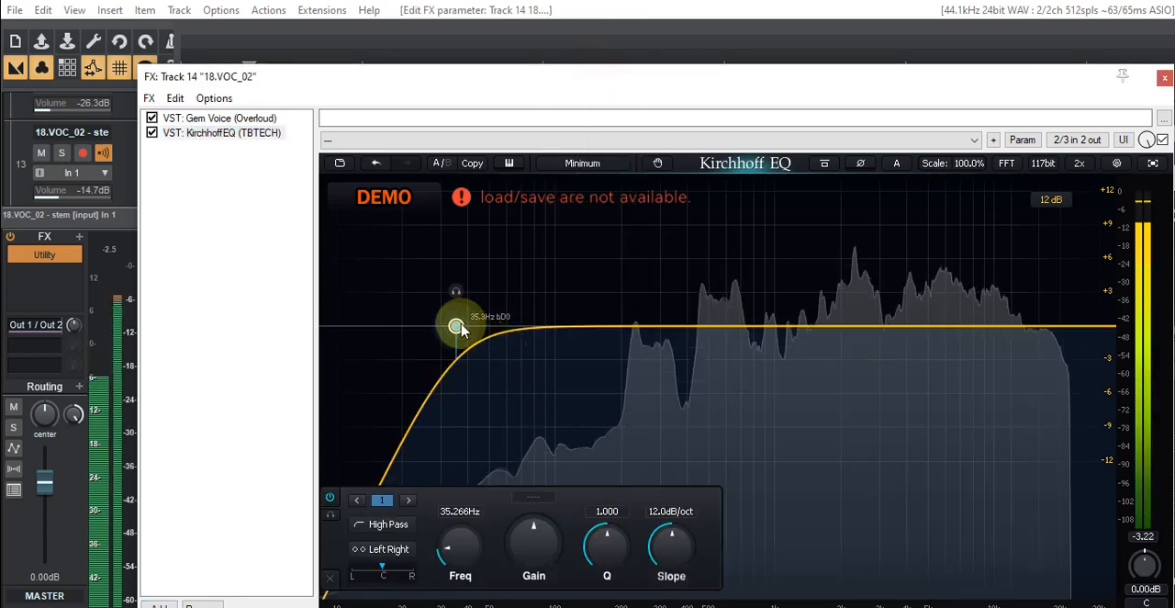
left_click_drag(505, 330, 537, 328)
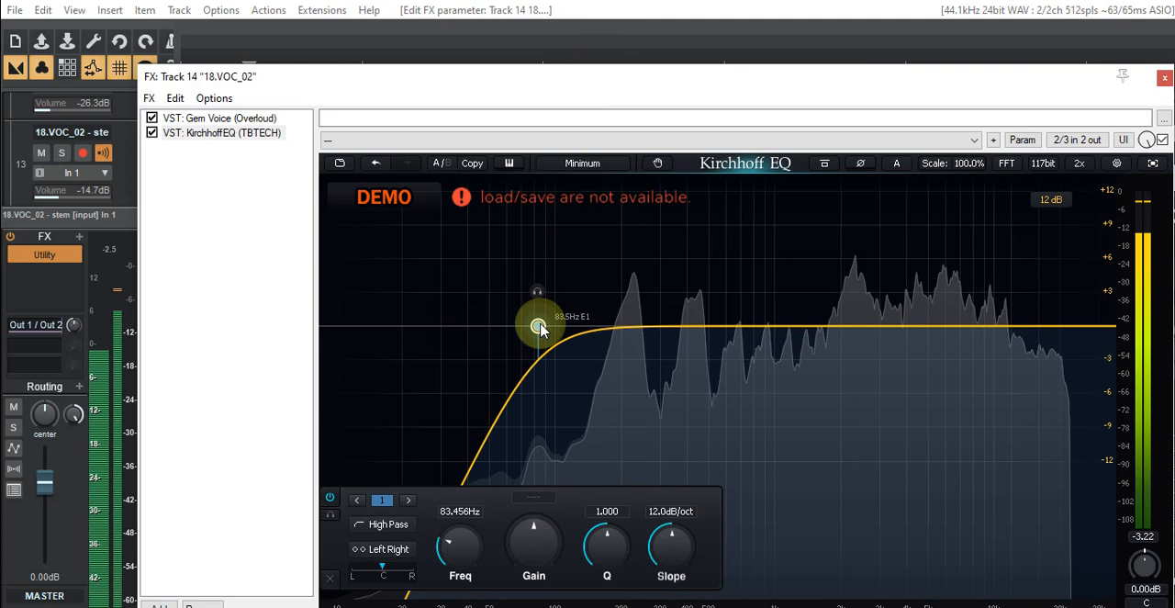
- Add a Bell band to track 14's EQ, sweep it through the upper mids, and boost about 2 dB near 1.2 kHz
left_click(786, 328)
mouse_move(730, 294)
left_mouse_down()
mouse_move(704, 288)
mouse_move(725, 292)
left_mouse_up()
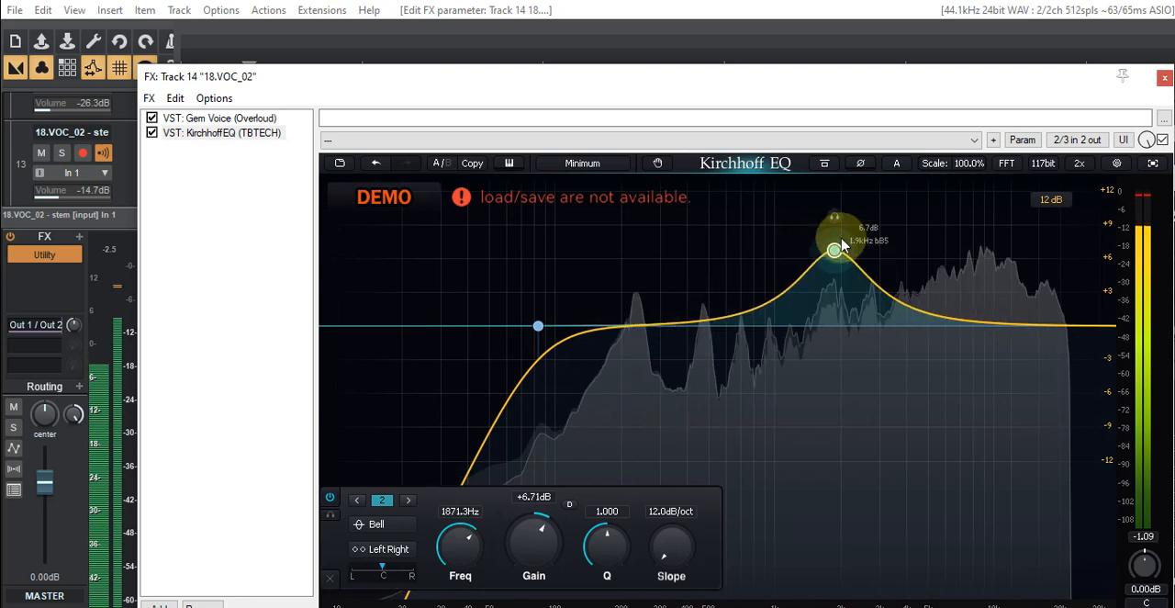
left_click_drag(854, 227, 990, 273)
left_click_drag(905, 287, 796, 305)
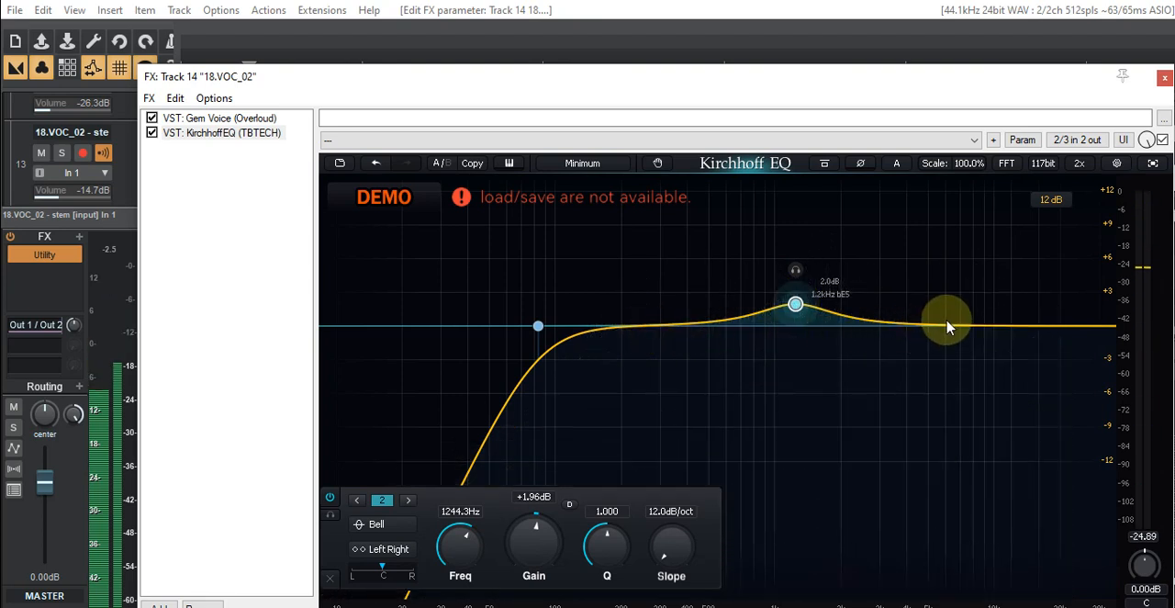
- Add a Bell cut of about 3.7 dB near 6.4 kHz, narrow its Q to about 2.7, and close track 14's FX window
key("space")
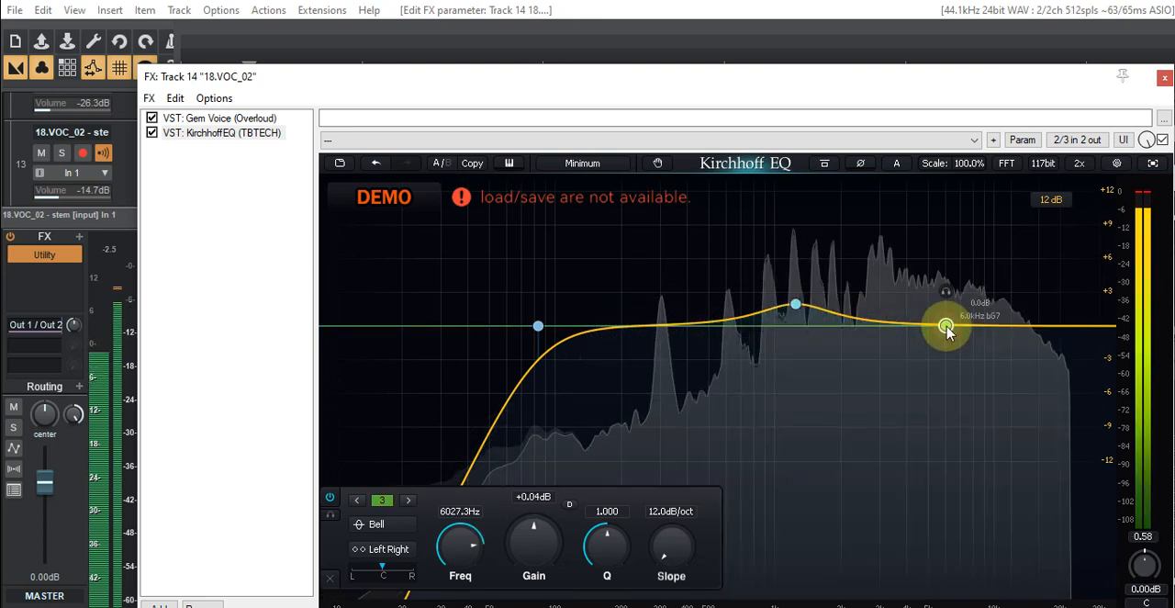
left_click_drag(947, 327, 952, 372)
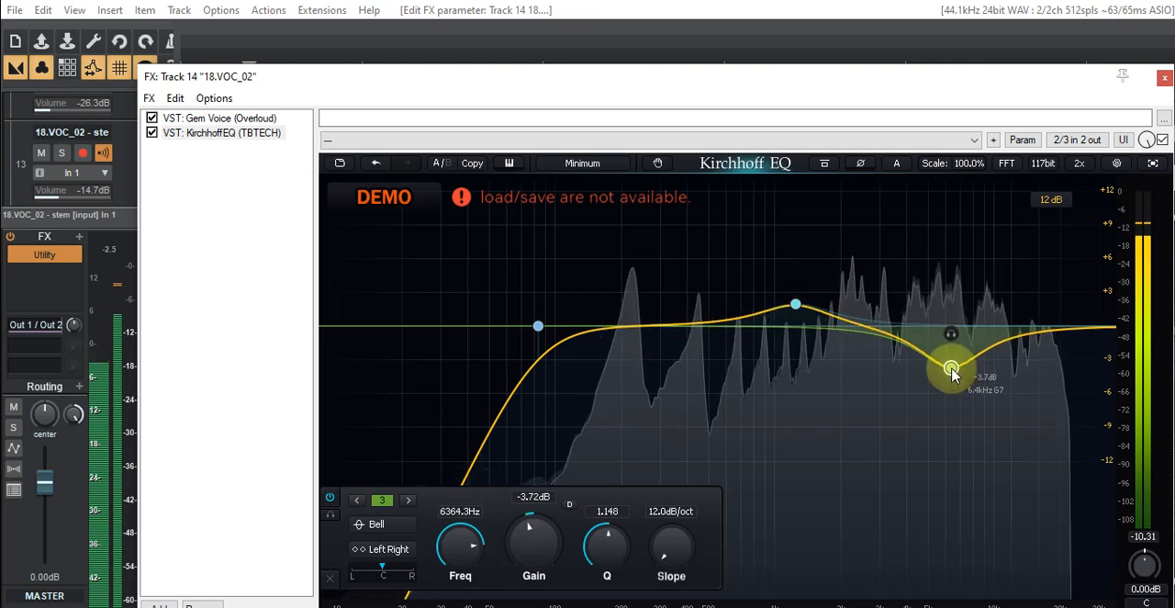
scroll(951, 369, "up", 5)
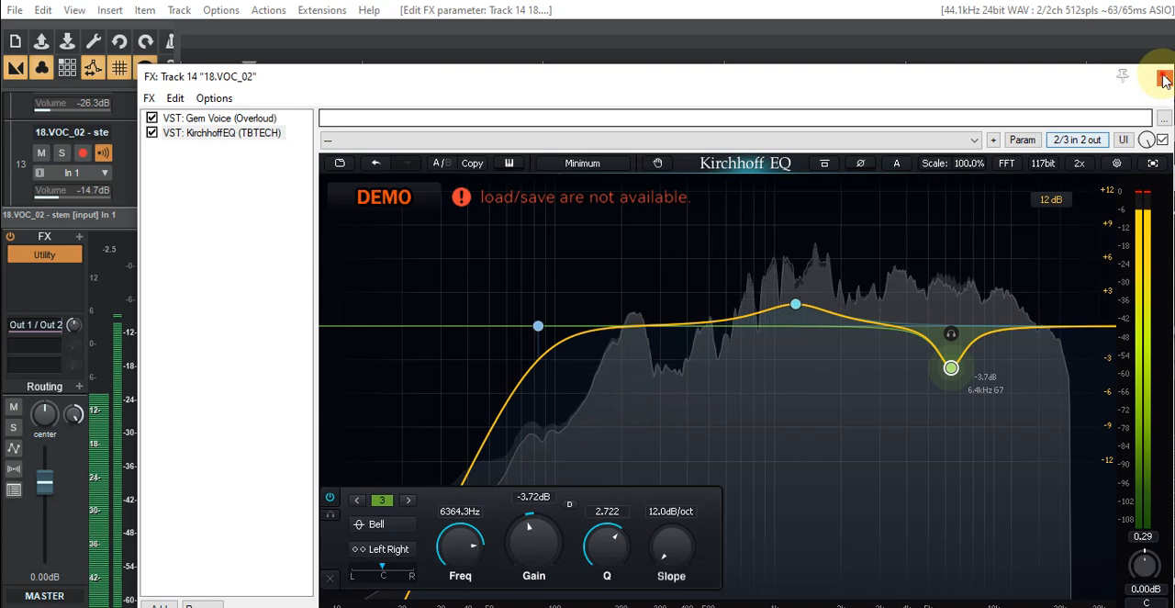
left_click(1162, 81)
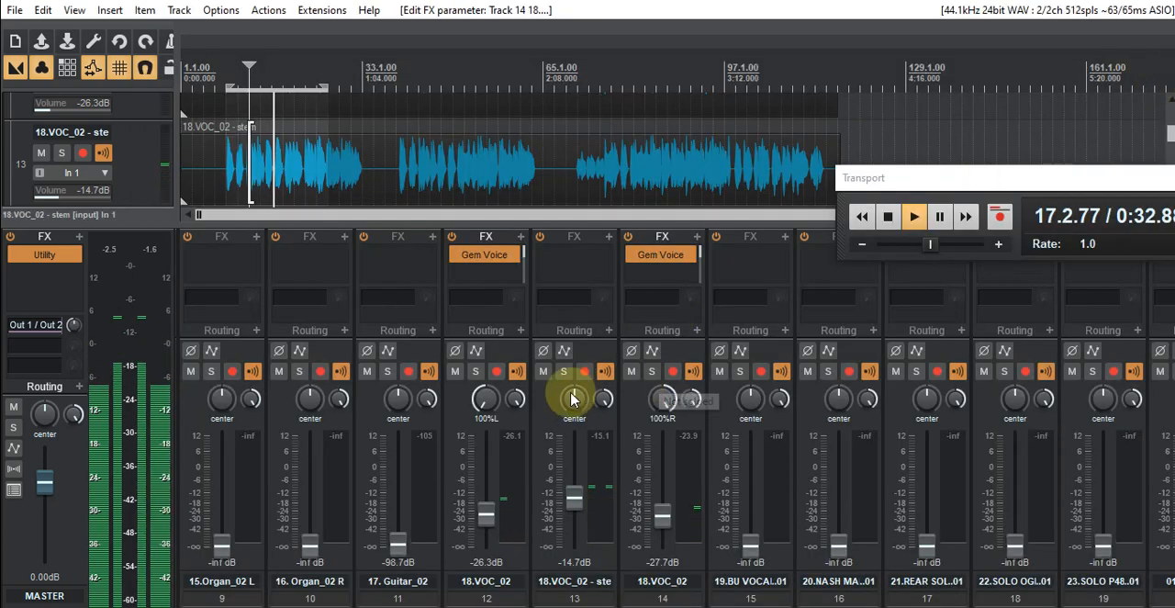
- Mute the vocal stem on track 13 and raise track 12 to -23.6 dB and track 14 to -18.7 dB
left_click(544, 371)
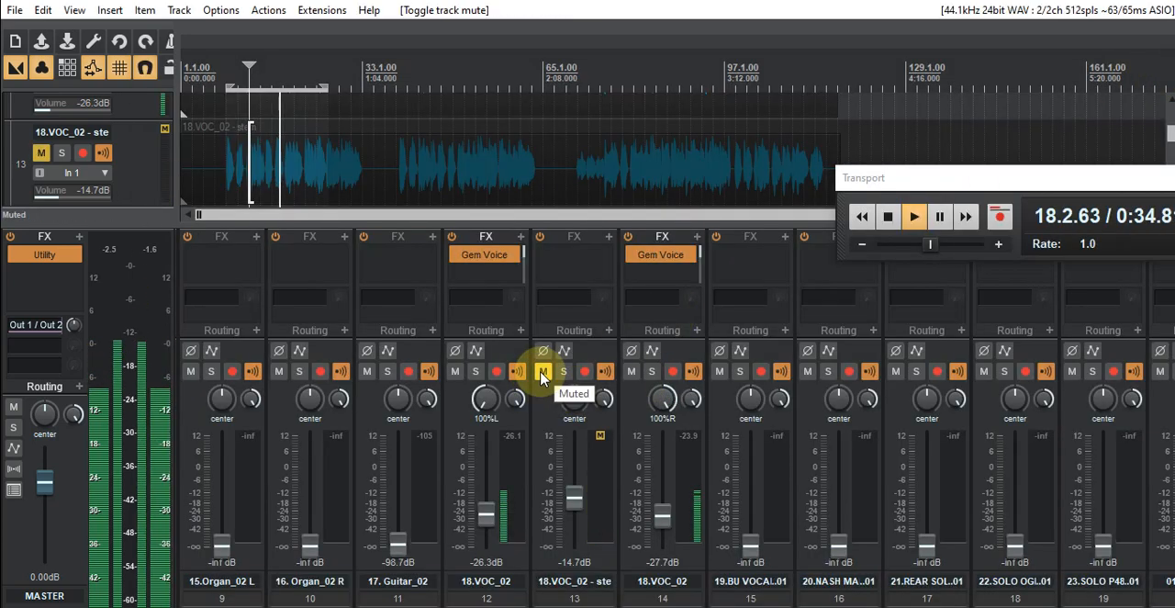
left_click_drag(483, 525, 484, 512)
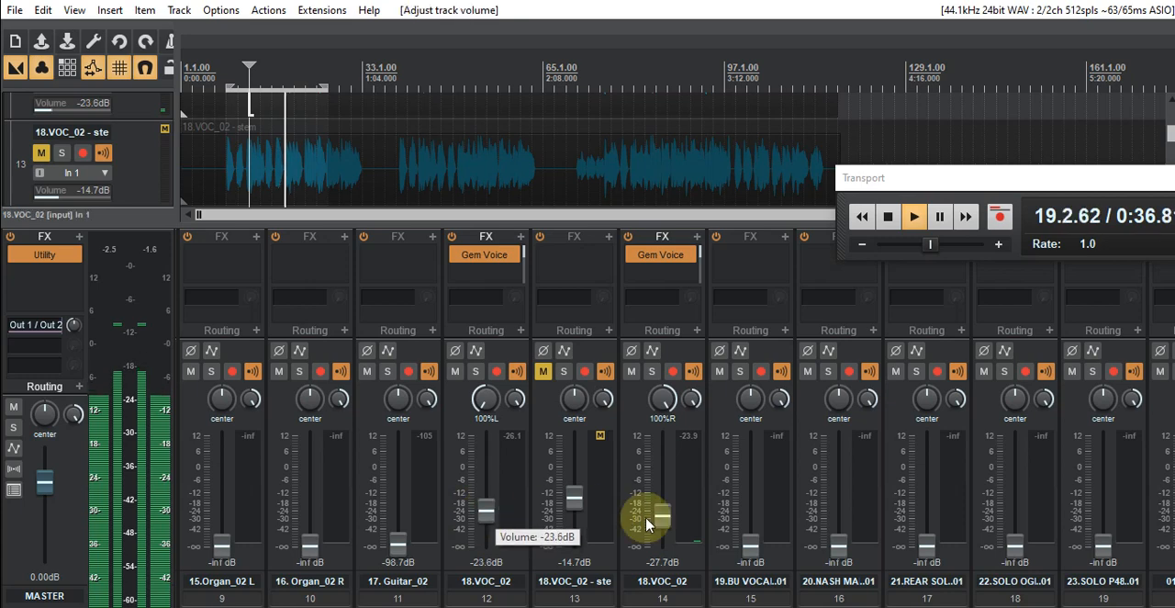
left_click_drag(659, 521, 663, 511)
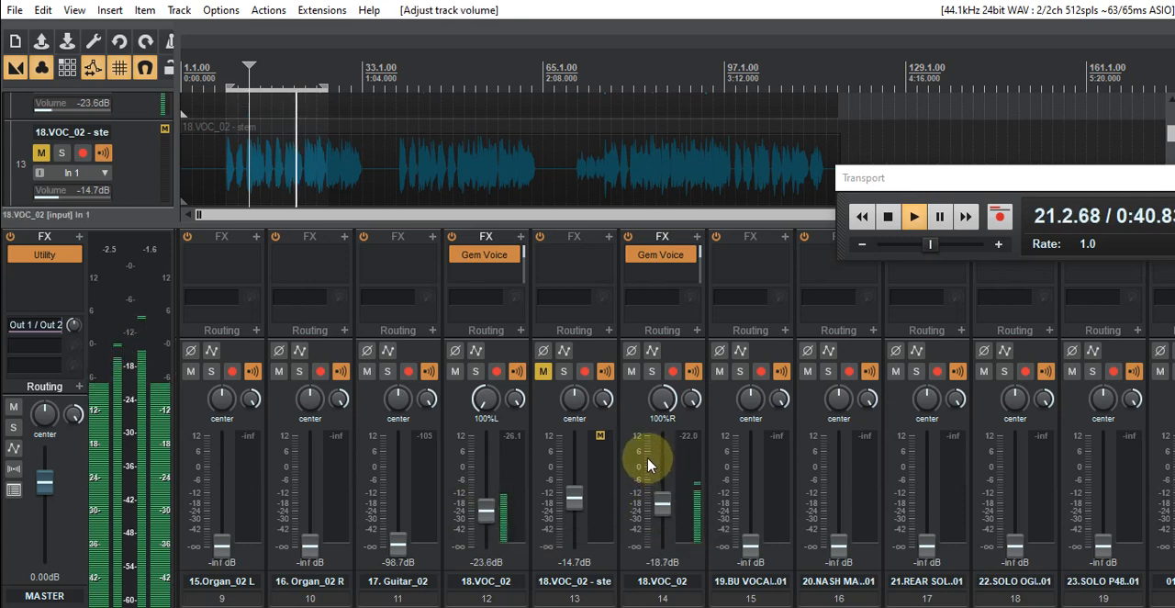
- Unmute the vocal stem on track 13 and mute the right-panned vocal copy on track 14
left_click(541, 372)
left_click(631, 371)
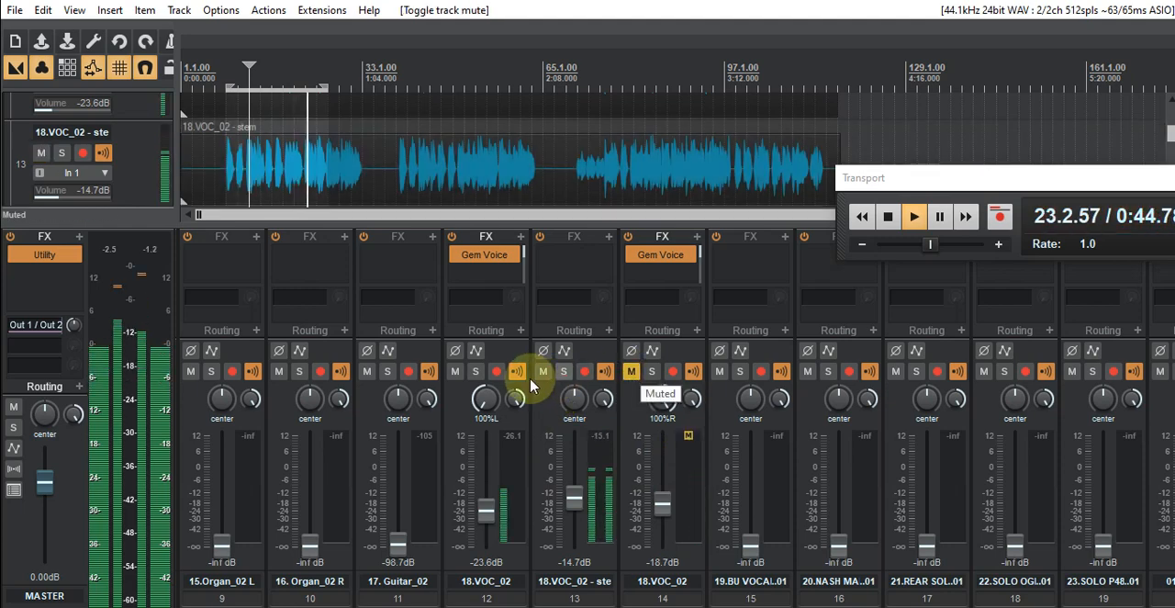
- Toggle mutes on tracks 12, 13 and 14 during playback to compare the vocal stem with each hard-panned copy
left_click(543, 372)
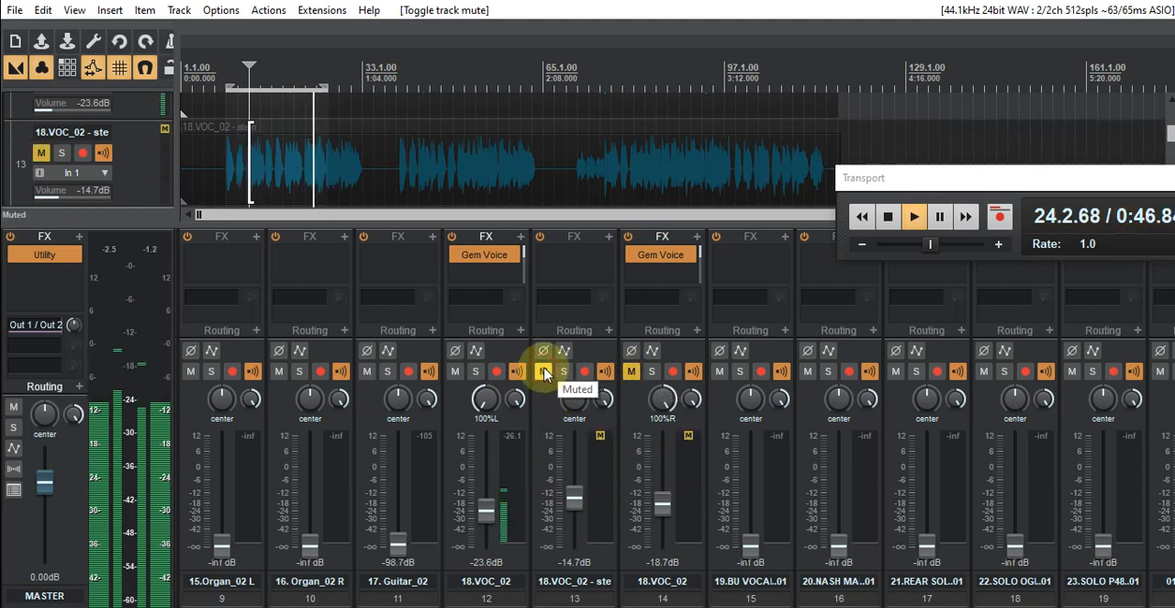
left_click(544, 372)
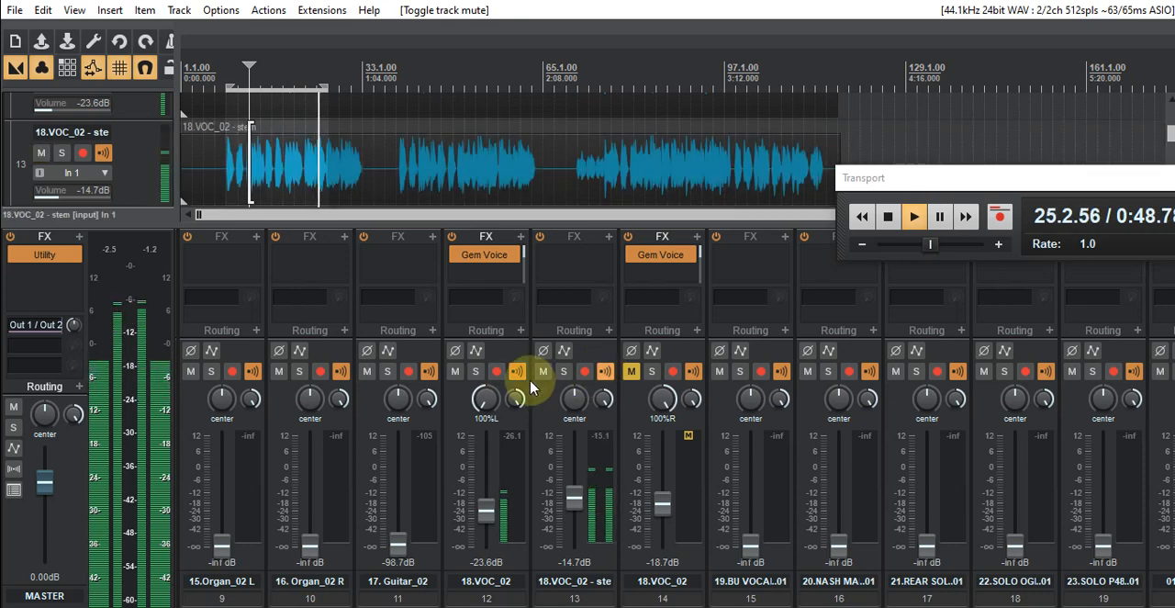
left_click(455, 372)
left_click(544, 372)
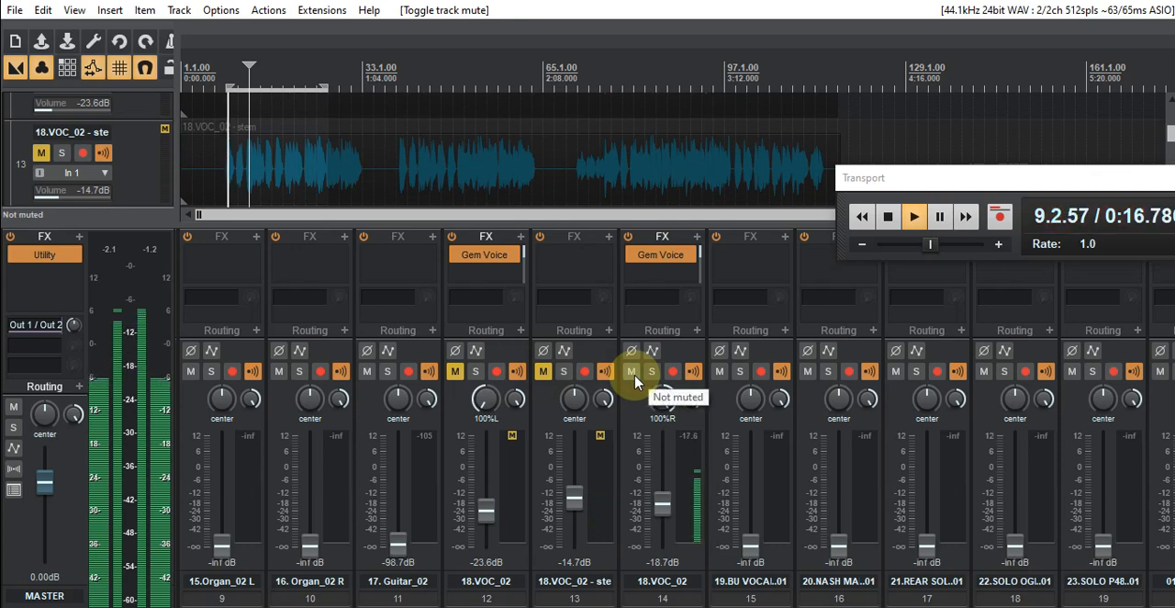
left_click(541, 381)
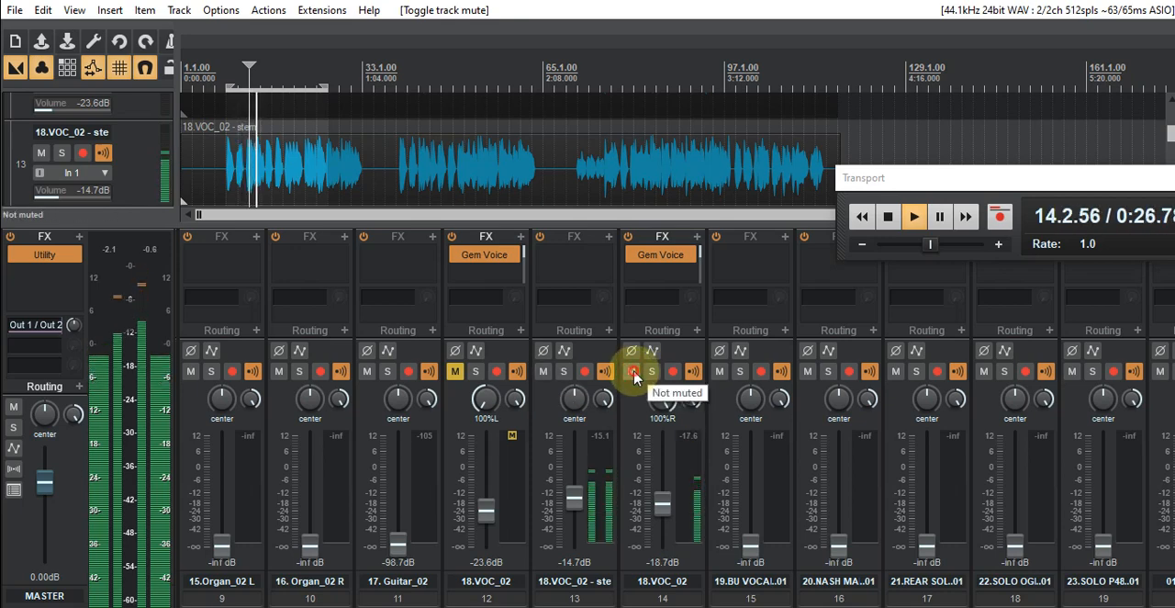
left_click(456, 372)
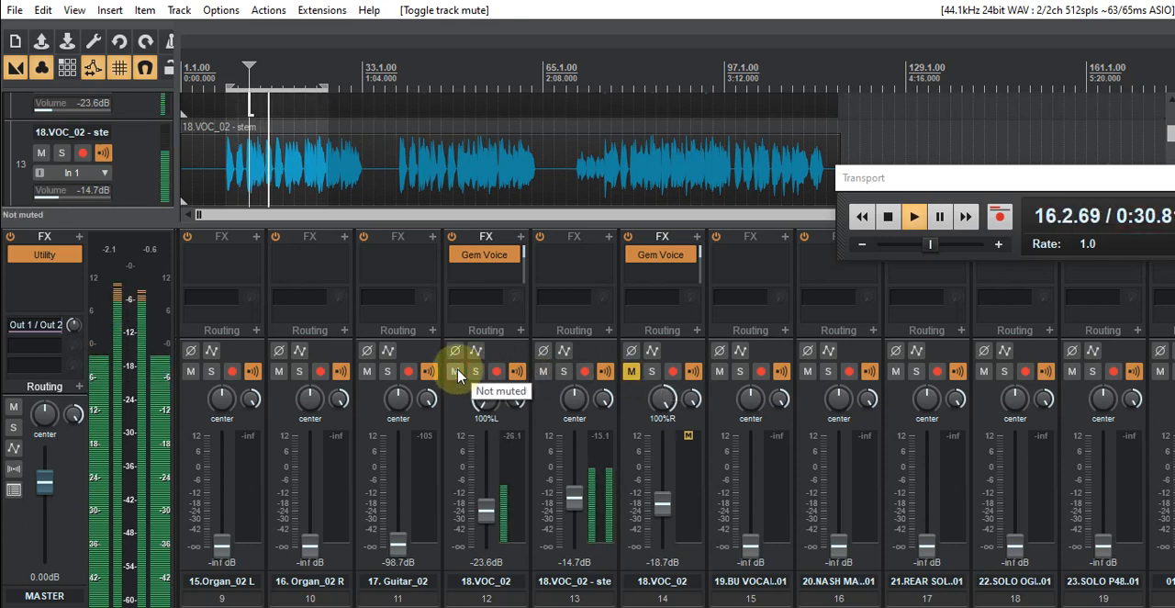
left_click(456, 373)
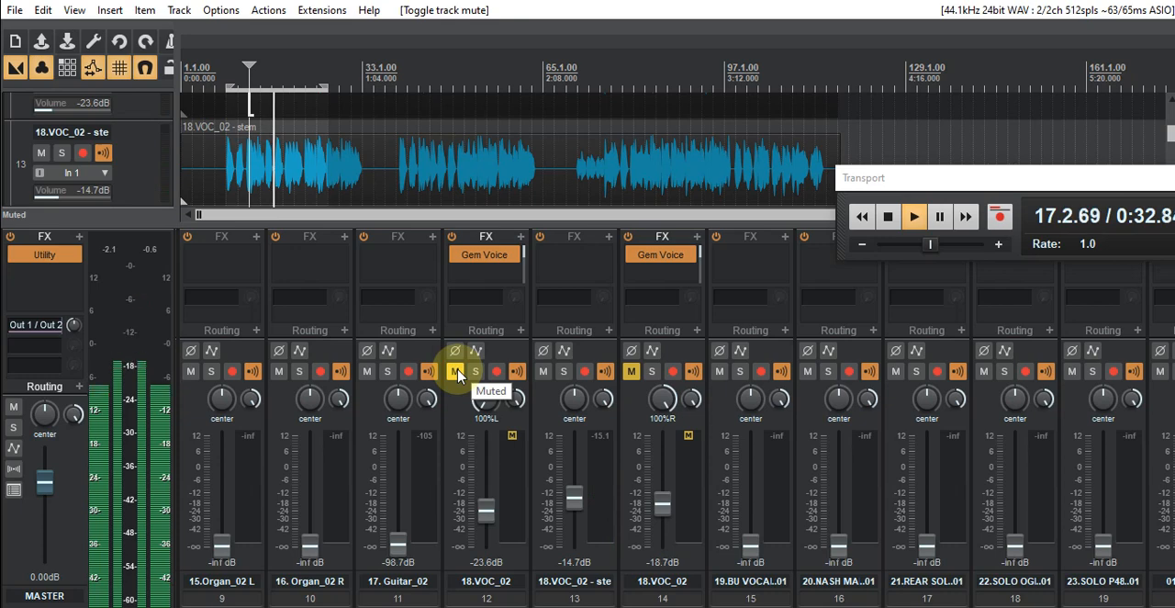
- Set track 12's volume to -22.3 dB and toggle its mute to compare, leaving the left-panned vocal copy unmuted
left_click_drag(479, 508, 479, 501)
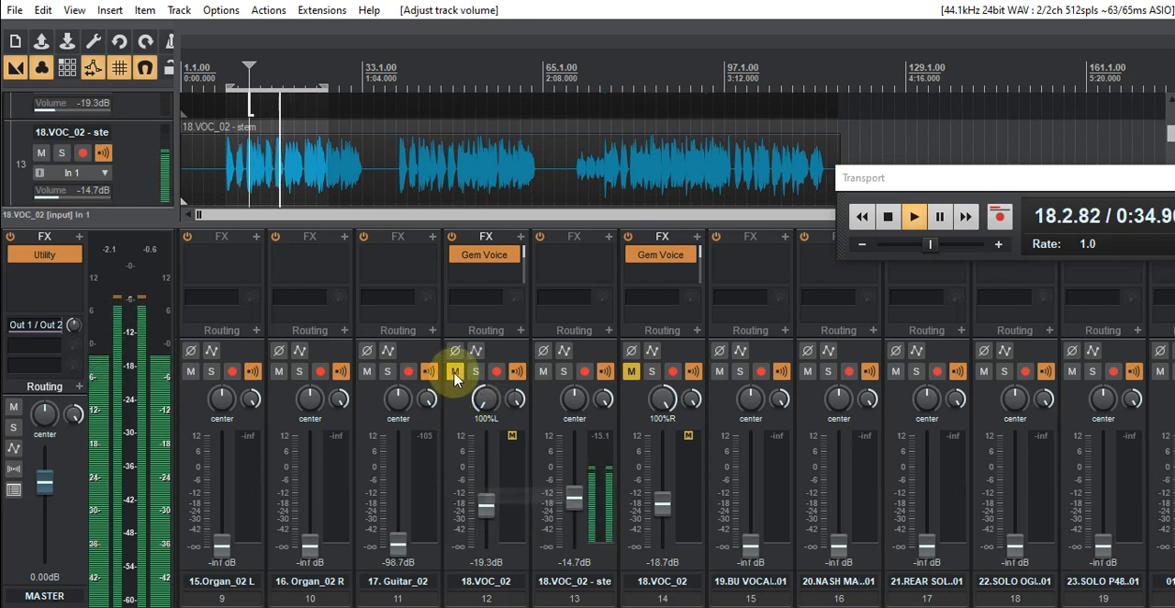
left_click(454, 372)
left_click(485, 511)
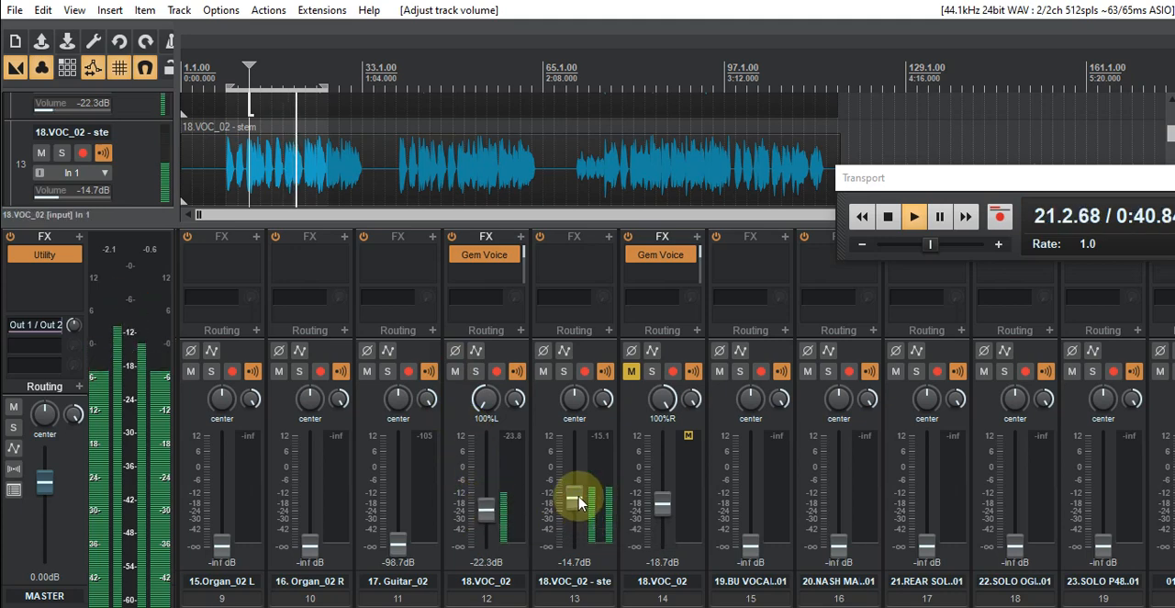
left_click(454, 372)
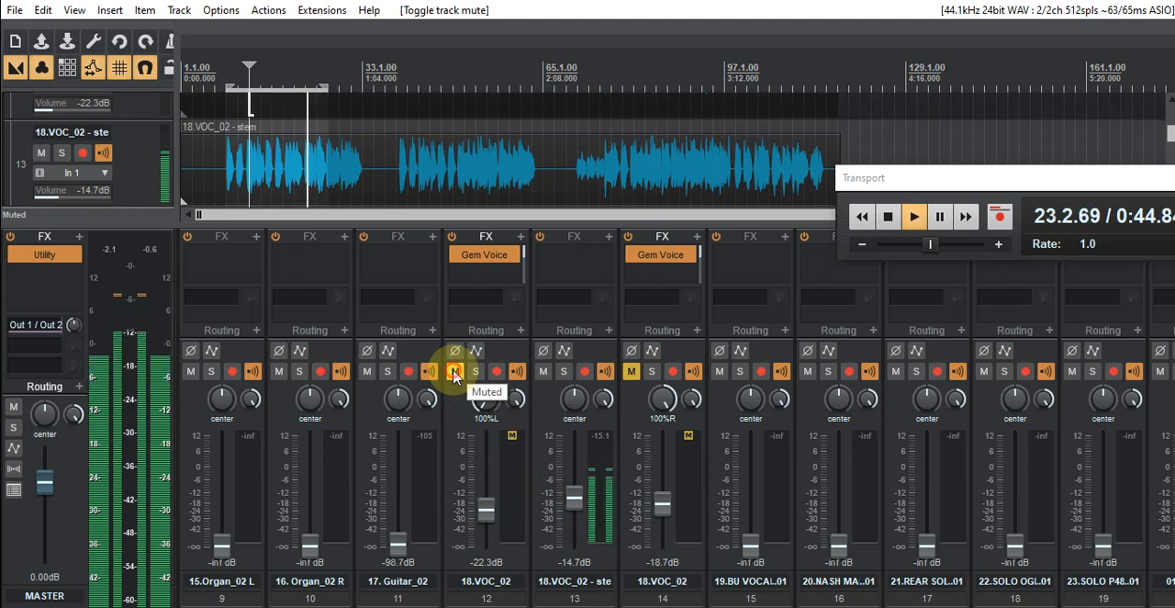
left_click(455, 372)
- Unmute the right-panned vocal copy on track 14, lower it to -20.5 dB, and stop playback
left_click(629, 372)
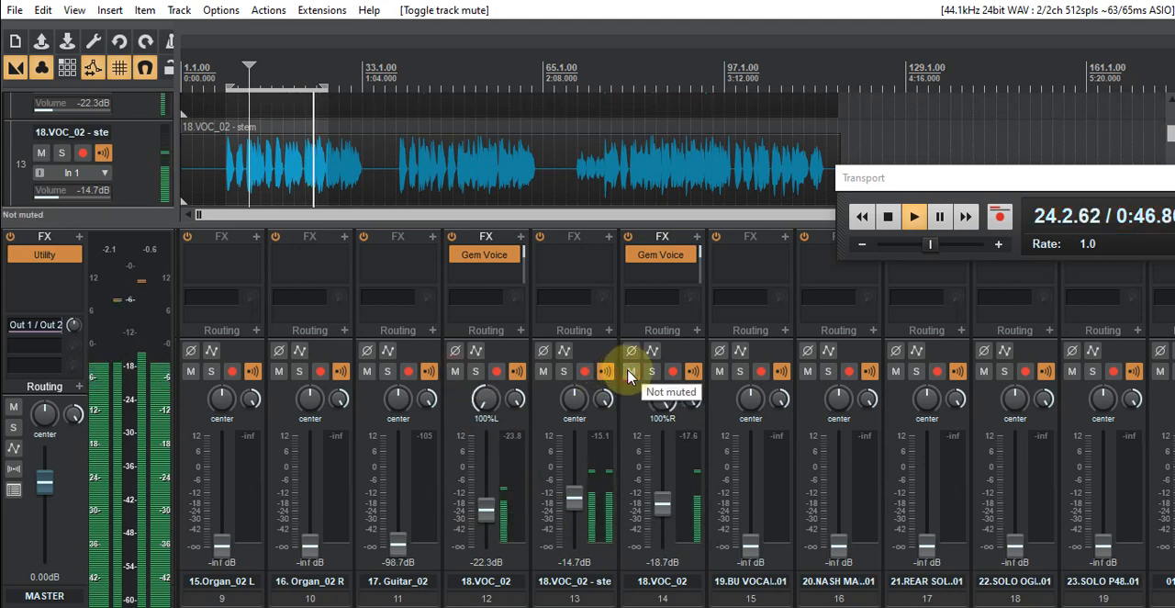
left_click(664, 517)
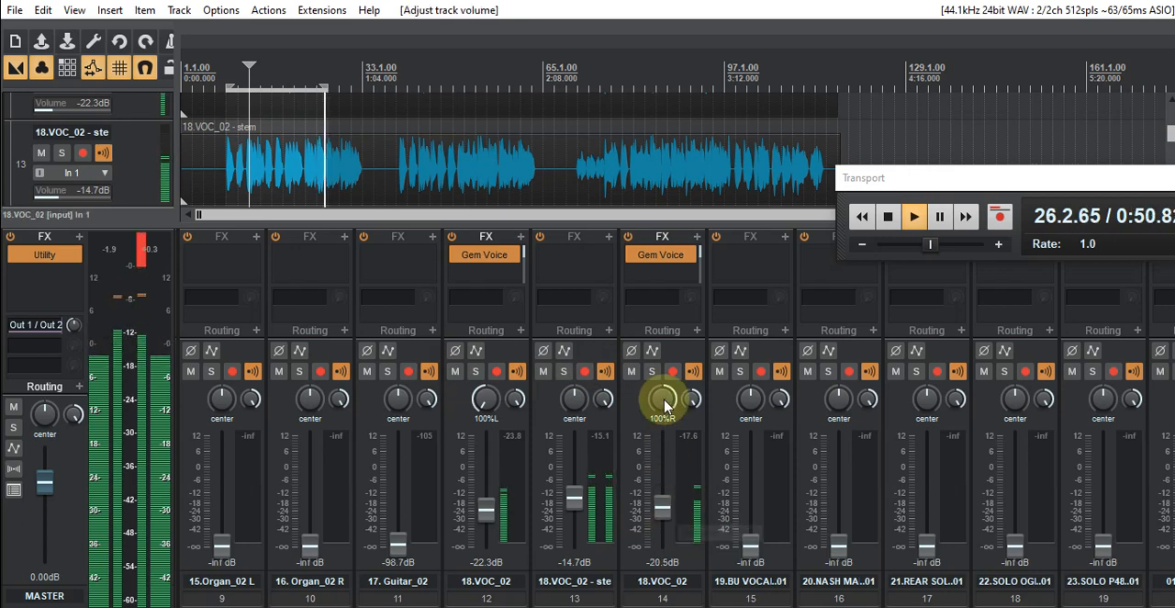
left_click(889, 216)
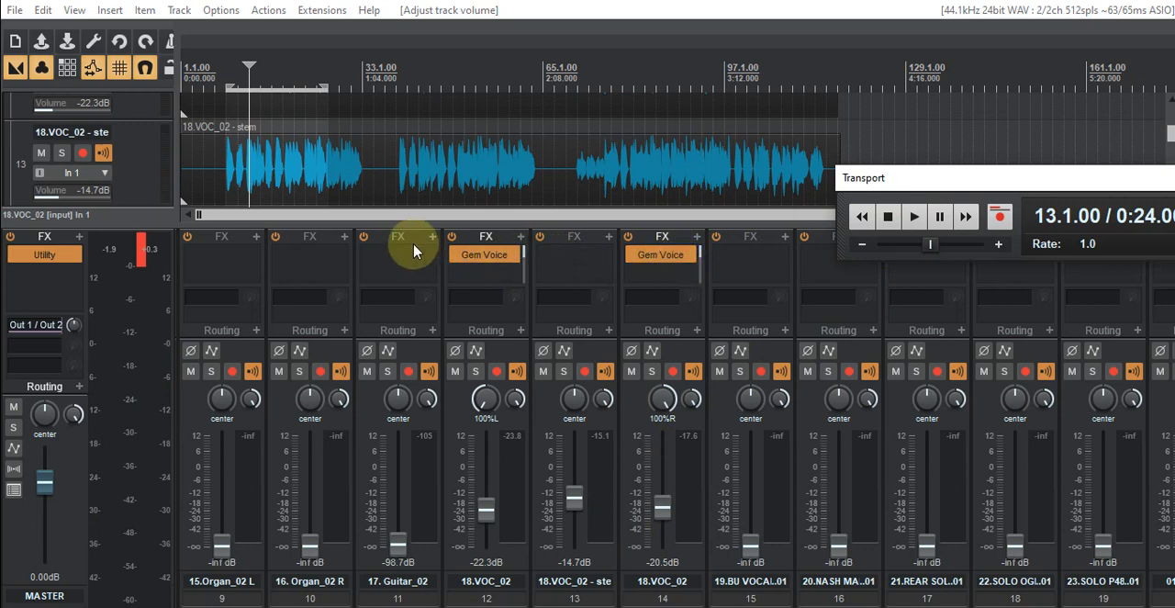
- Render the hard-panned vocal copies on tracks 12 and 14 to mono stem tracks
left_click(497, 360)
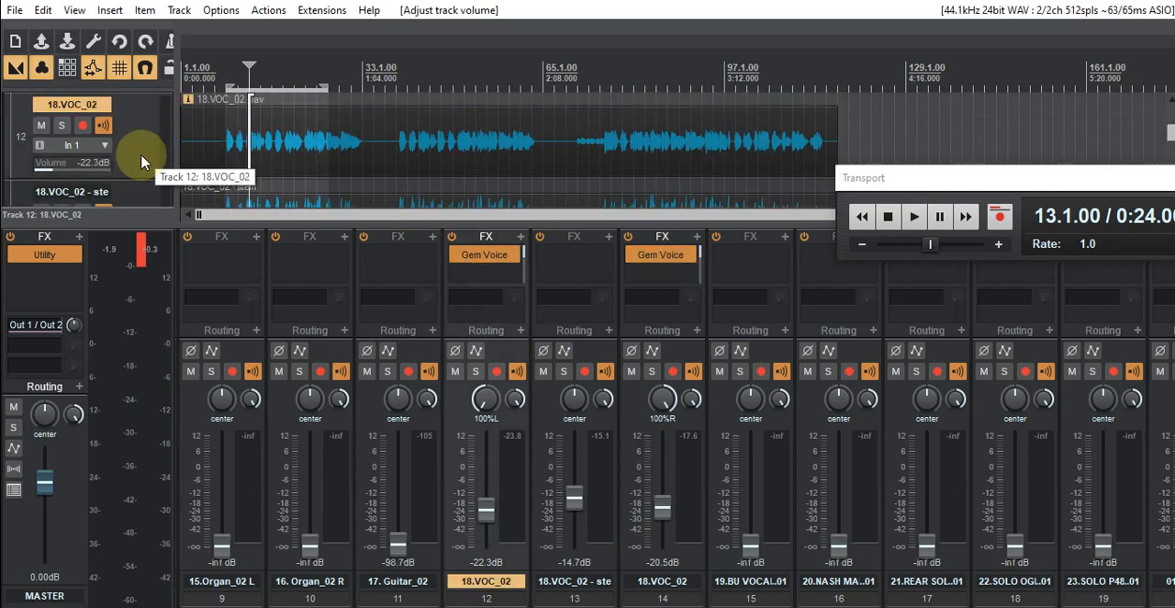
right_click(141, 162)
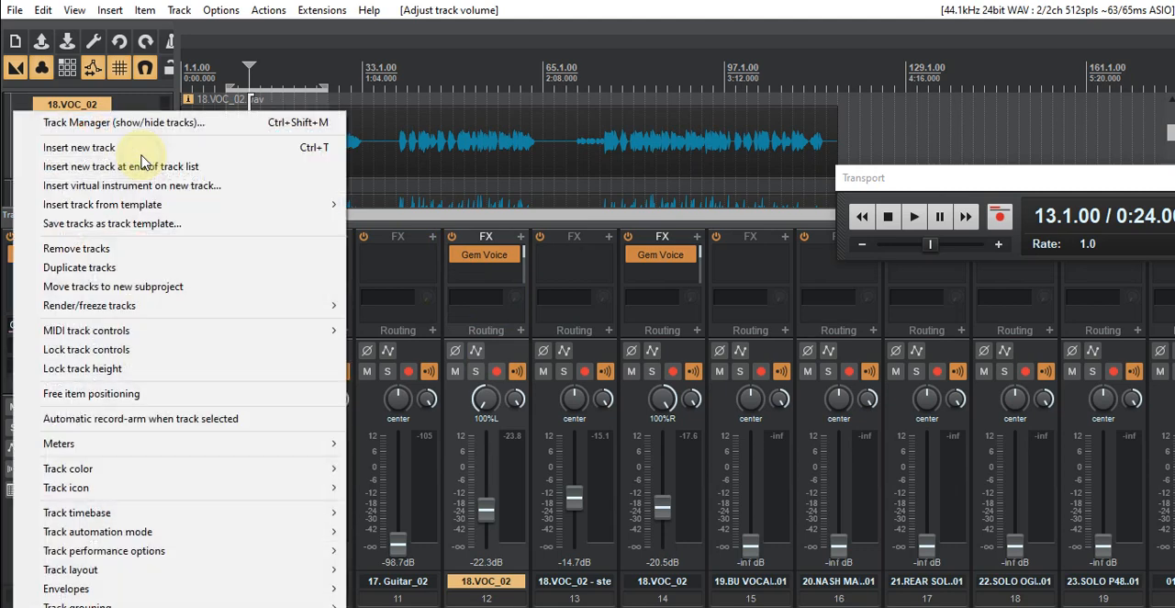
mouse_move(136, 307)
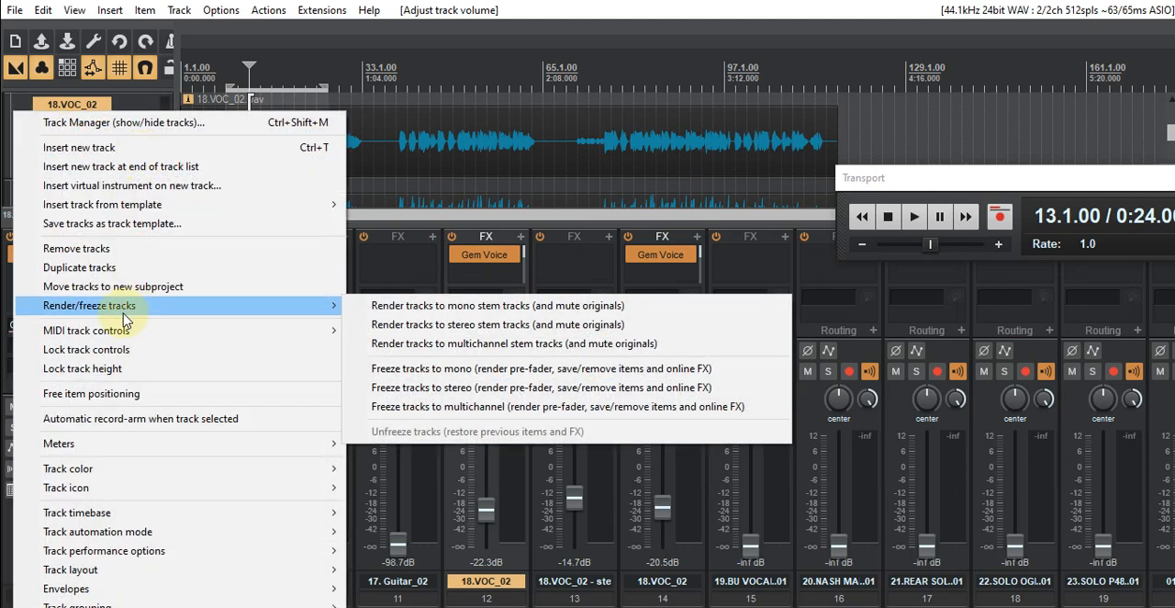
left_click(525, 310)
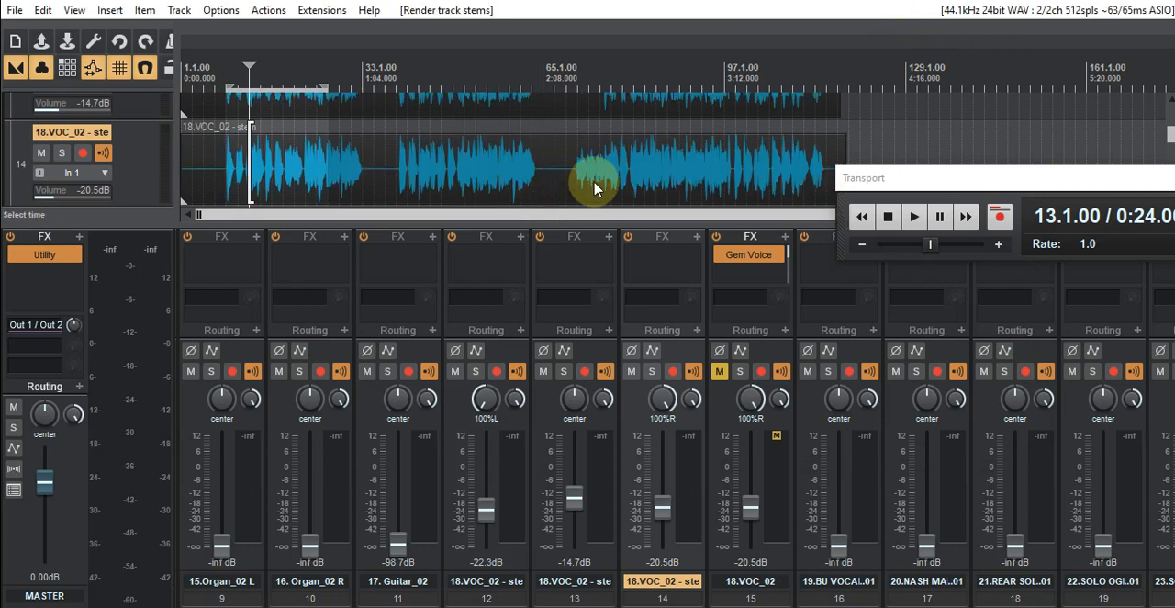
- Examine and compare the waveforms of the rendered vocal stems on tracks 12, 13 and 14
scroll(735, 142, "up", 2)
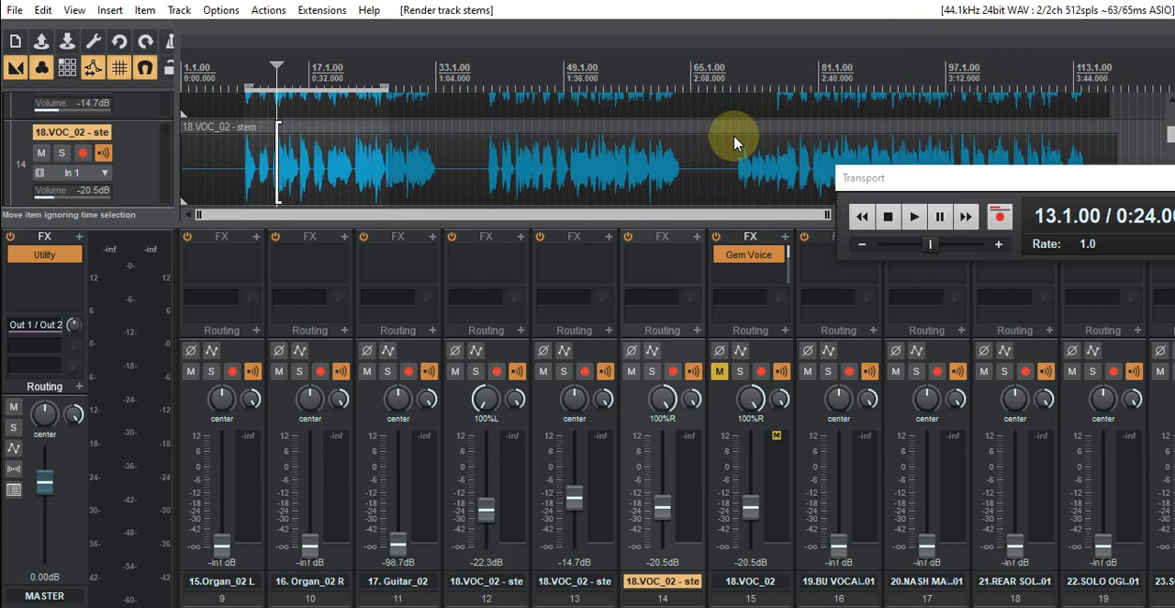
scroll(500, 147, "up", 1)
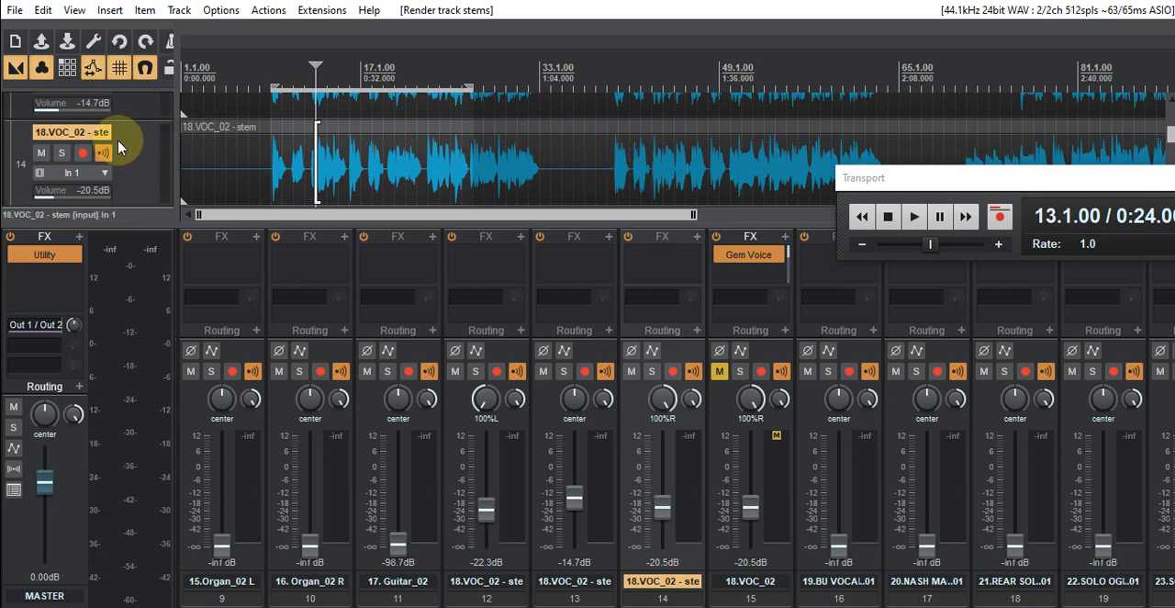
scroll(124, 144, "down", 3)
scroll(124, 144, "up", 4)
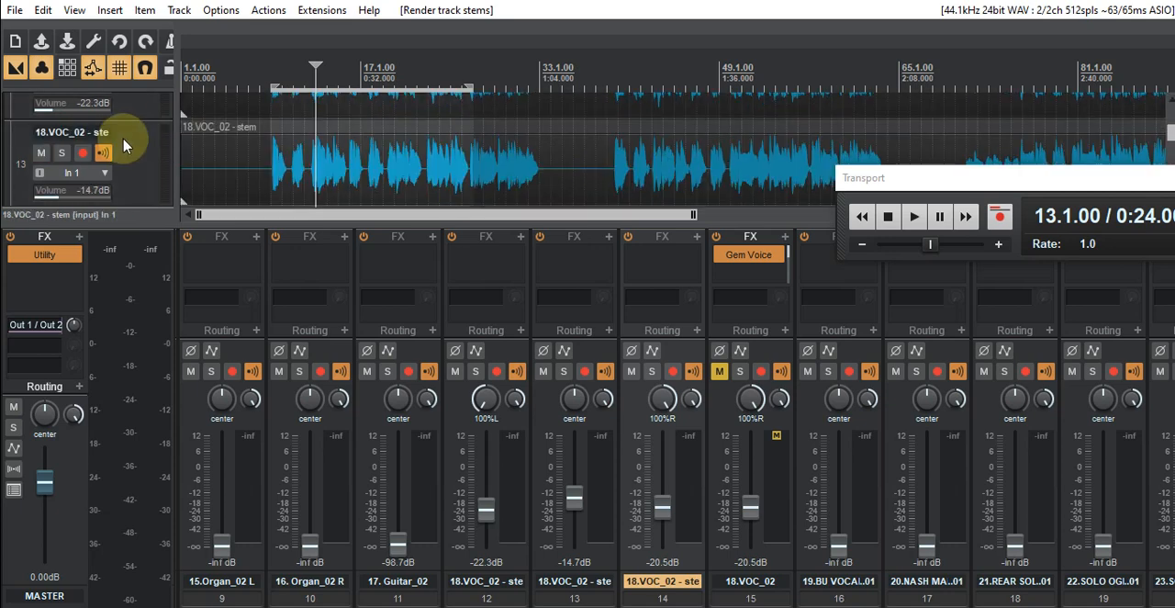
left_click_drag(152, 227, 148, 307)
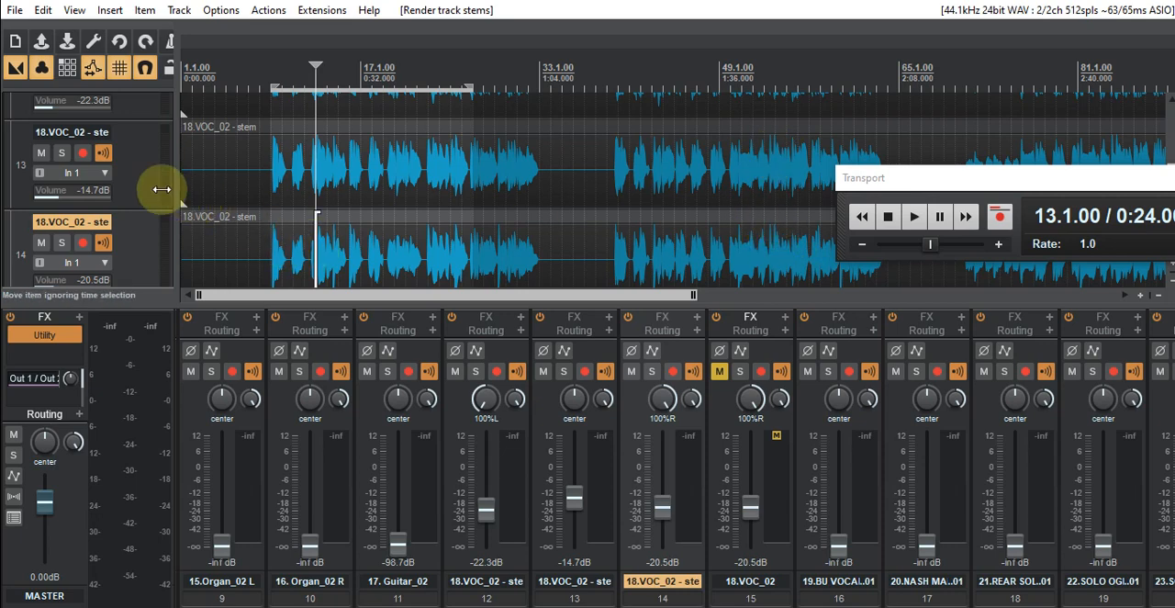
scroll(133, 197, "up", 2)
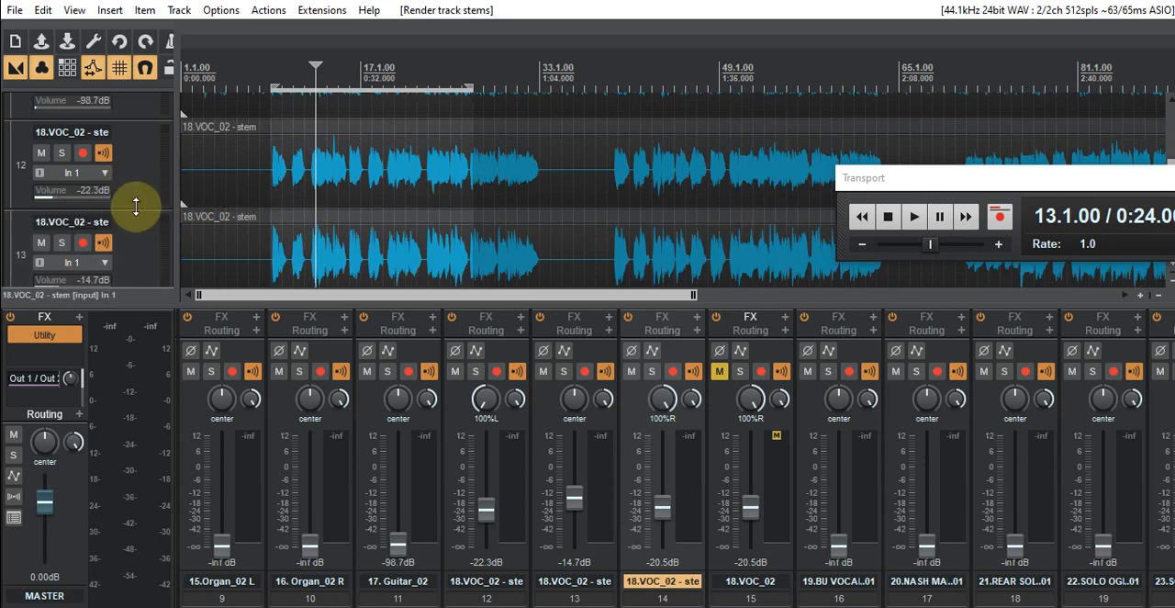
scroll(136, 207, "down", 1)
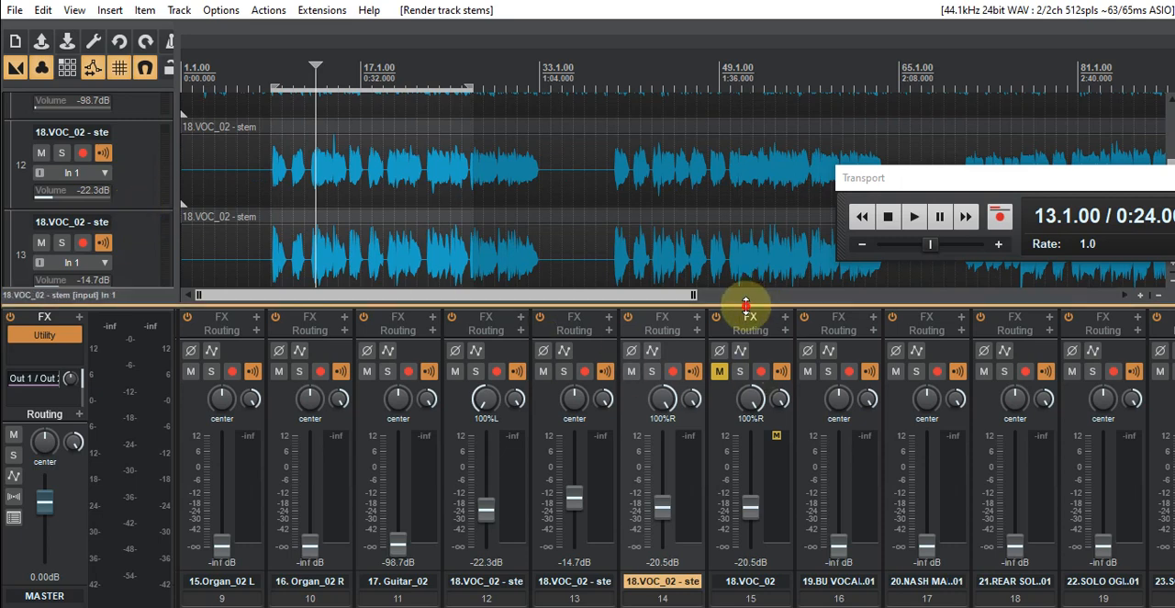
left_click_drag(745, 304, 747, 234)
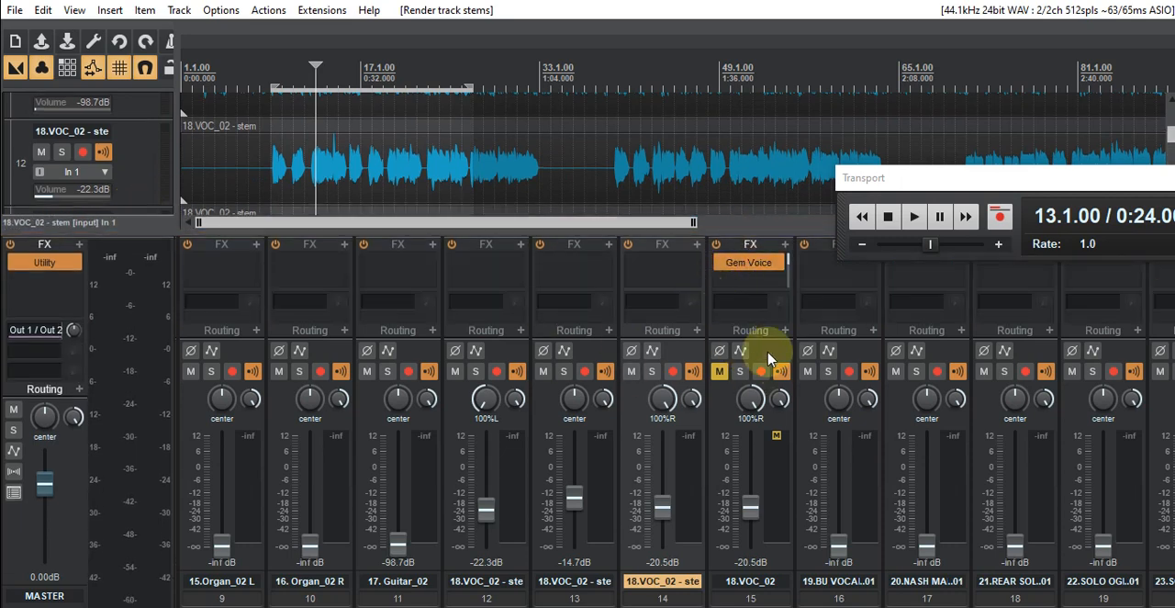
- Remove the muted original vocal copy on track 15 and save the project
right_click(767, 358)
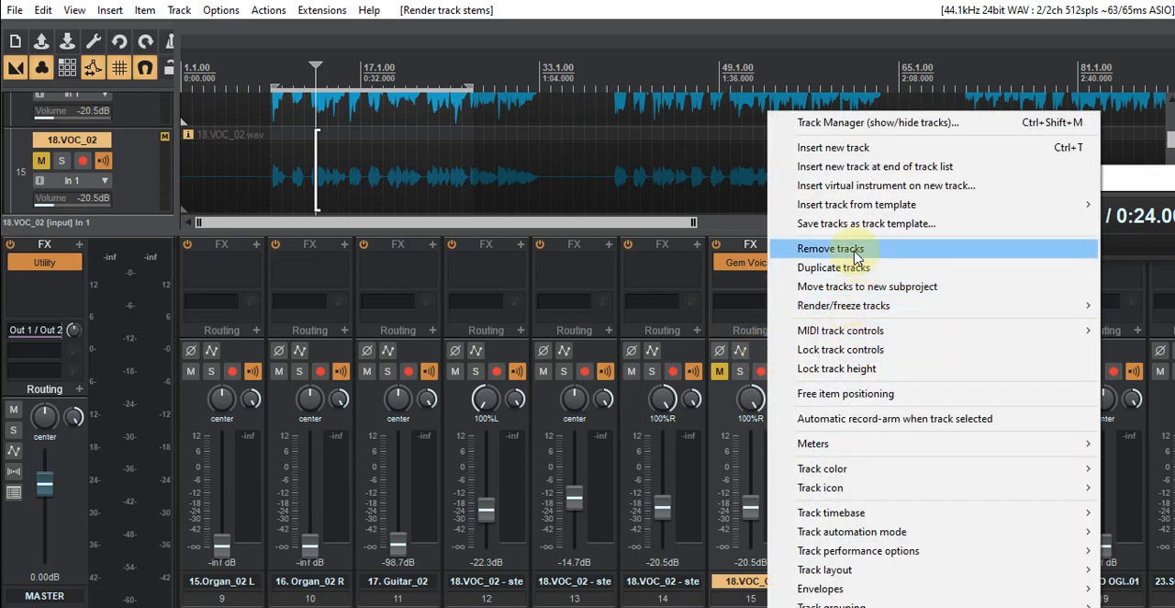
left_click(822, 250)
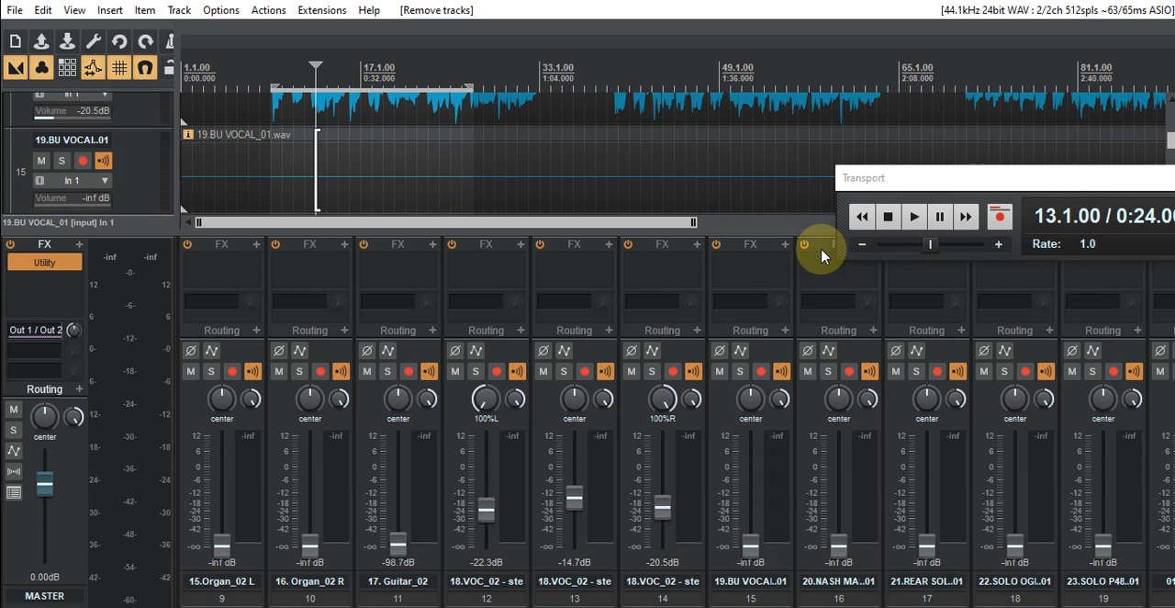
left_click(13, 11)
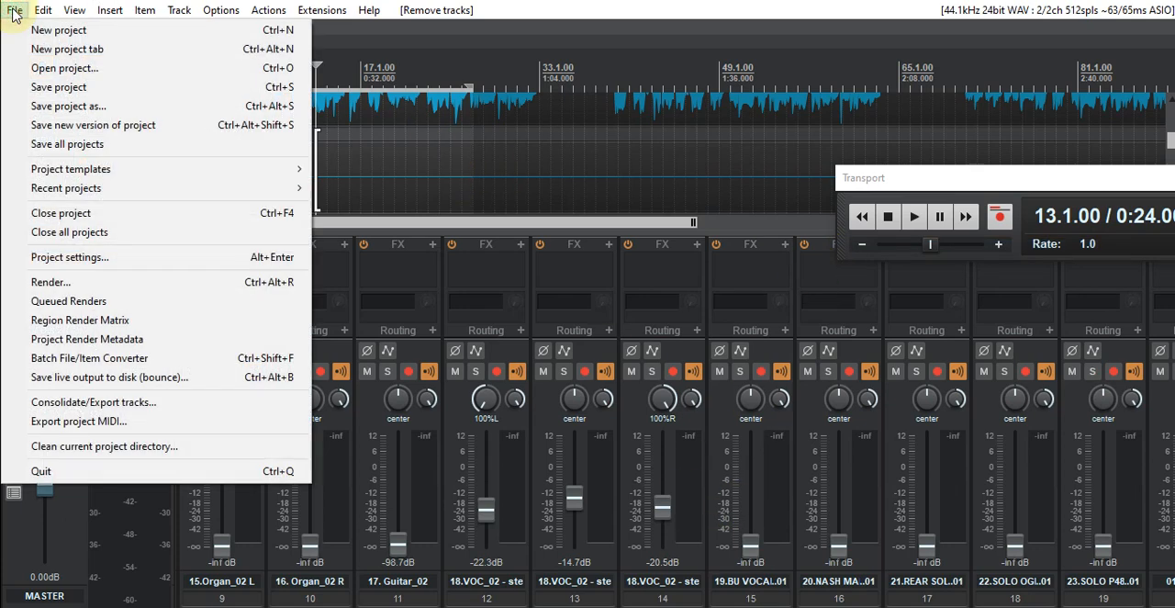
left_click(46, 88)
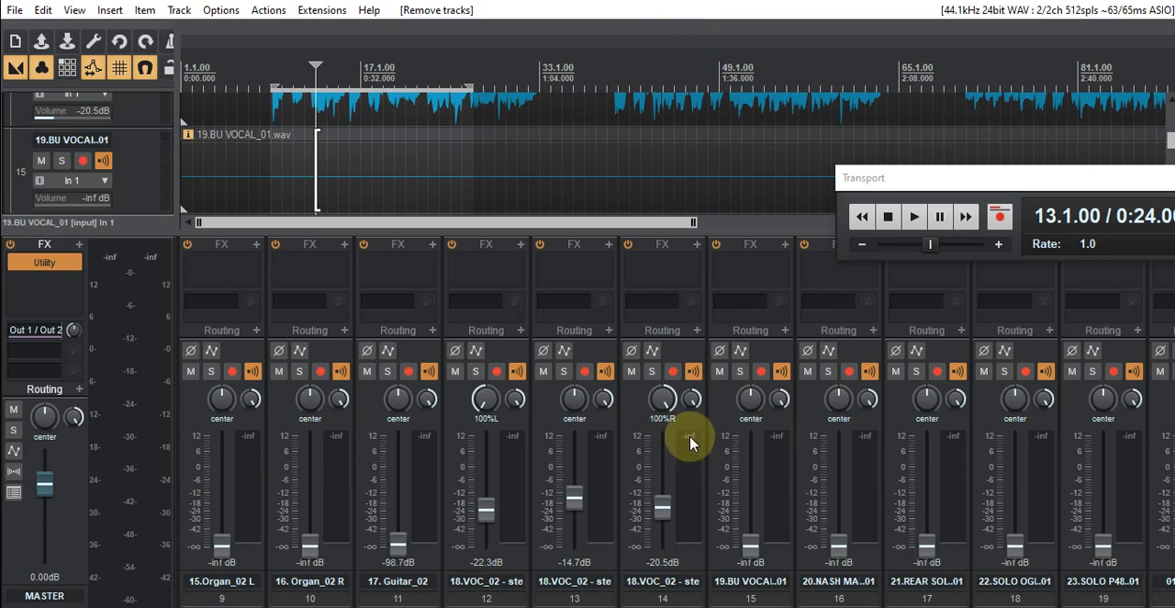
- Play back the three vocal stems together from bar 13 and again from bar 42, with the Transport window moved aside
left_click(915, 220)
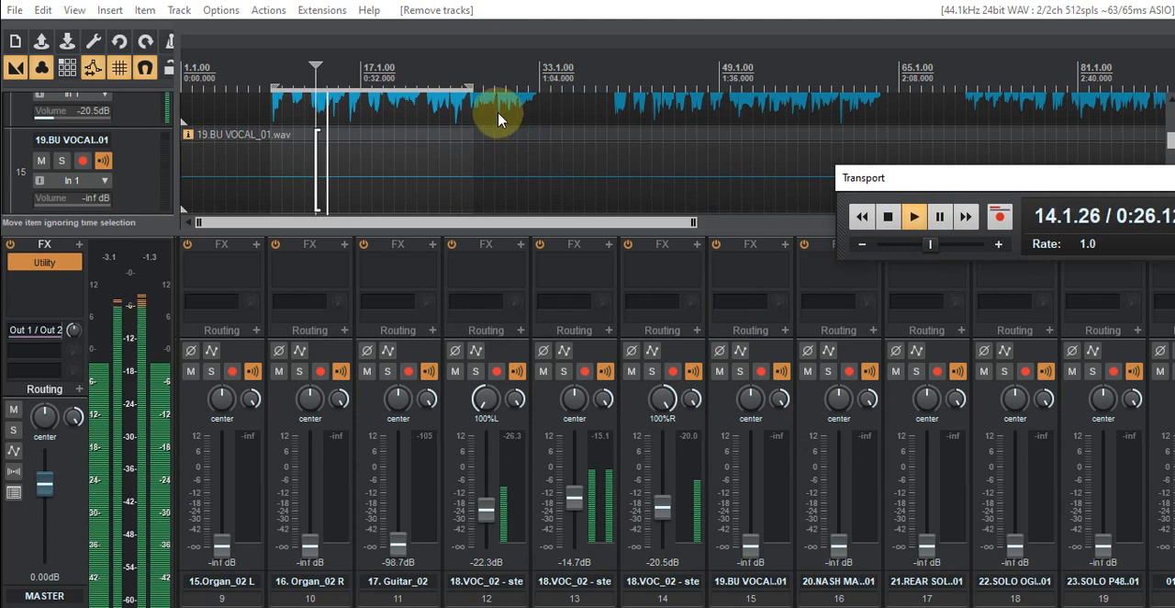
left_click_drag(970, 178, 628, 175)
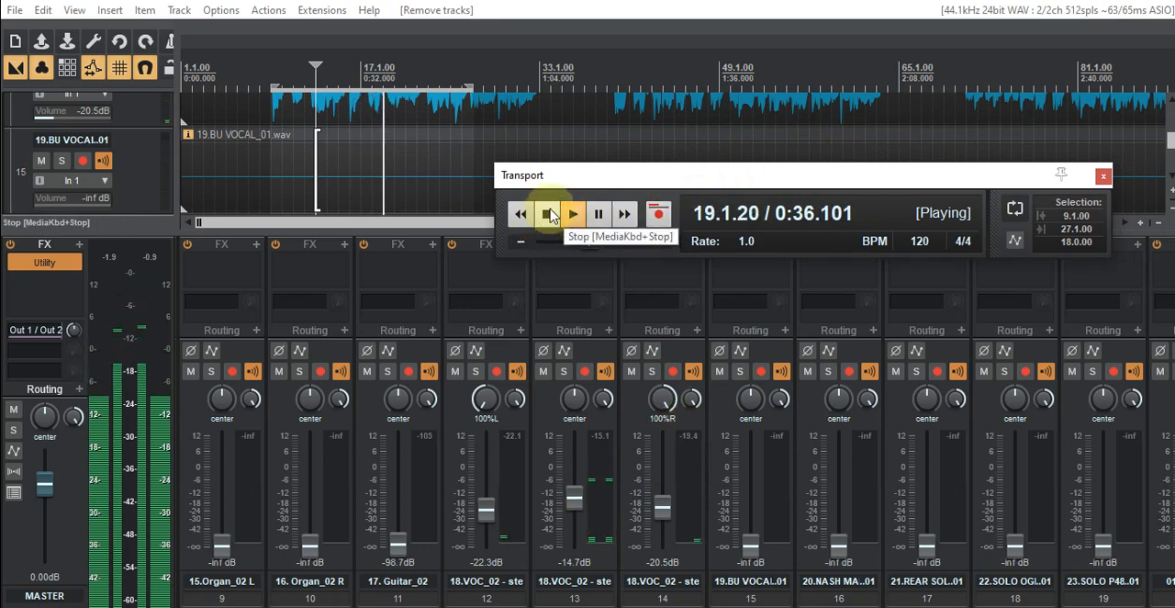
left_click(640, 81)
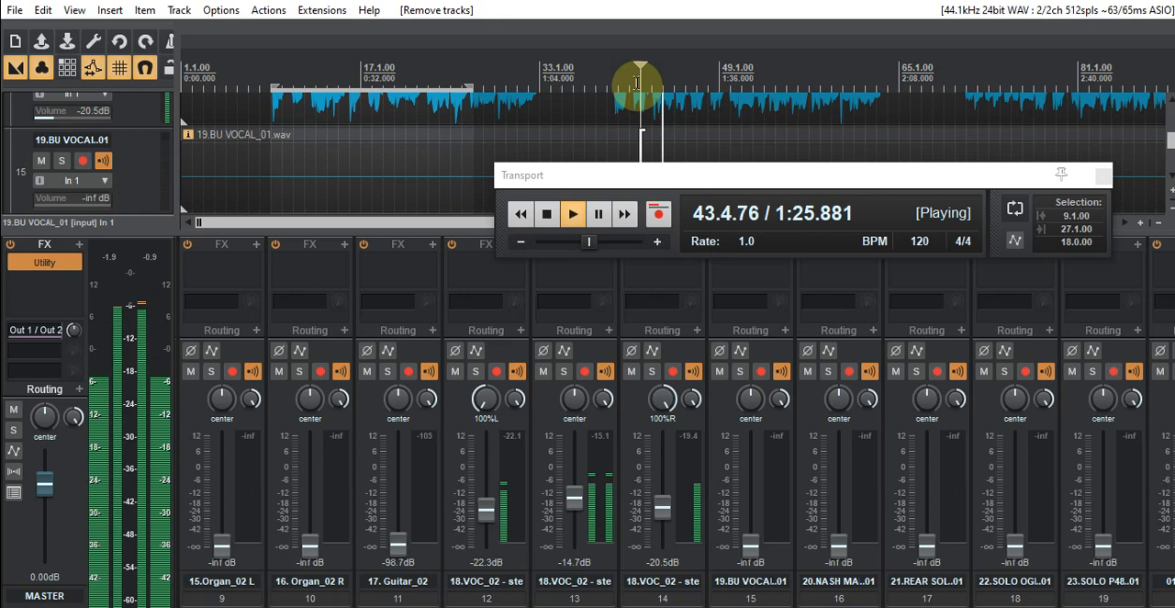
left_click(546, 214)
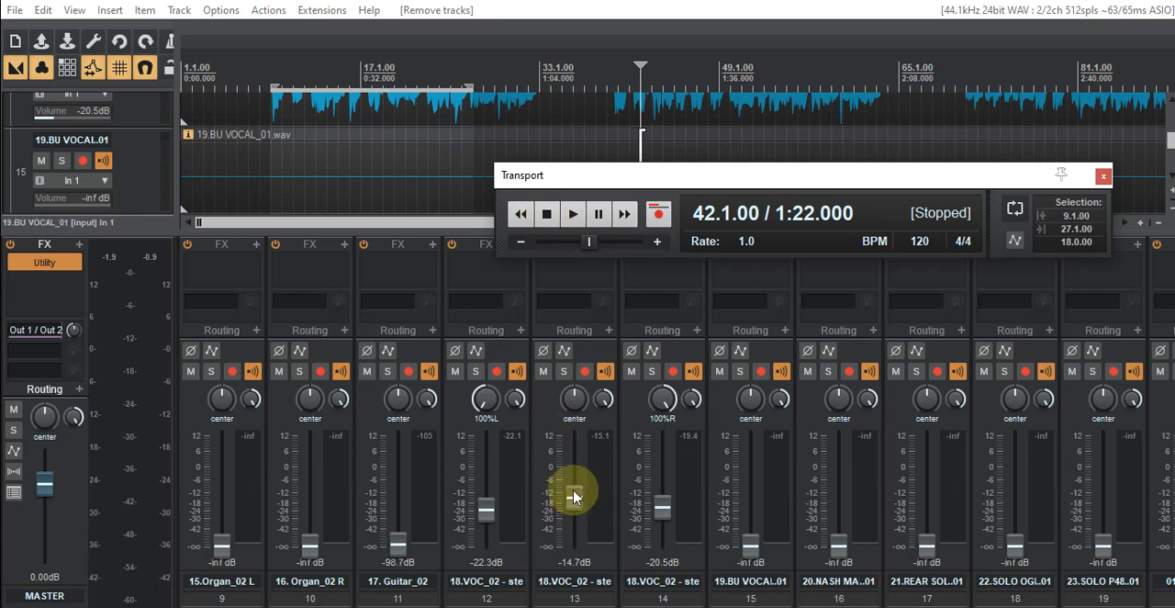
- Switch the master to mono and play the soloed centre vocal stem from bar 42, soloing the panned stems on tracks 12 and 14 in turn
left_click(563, 373)
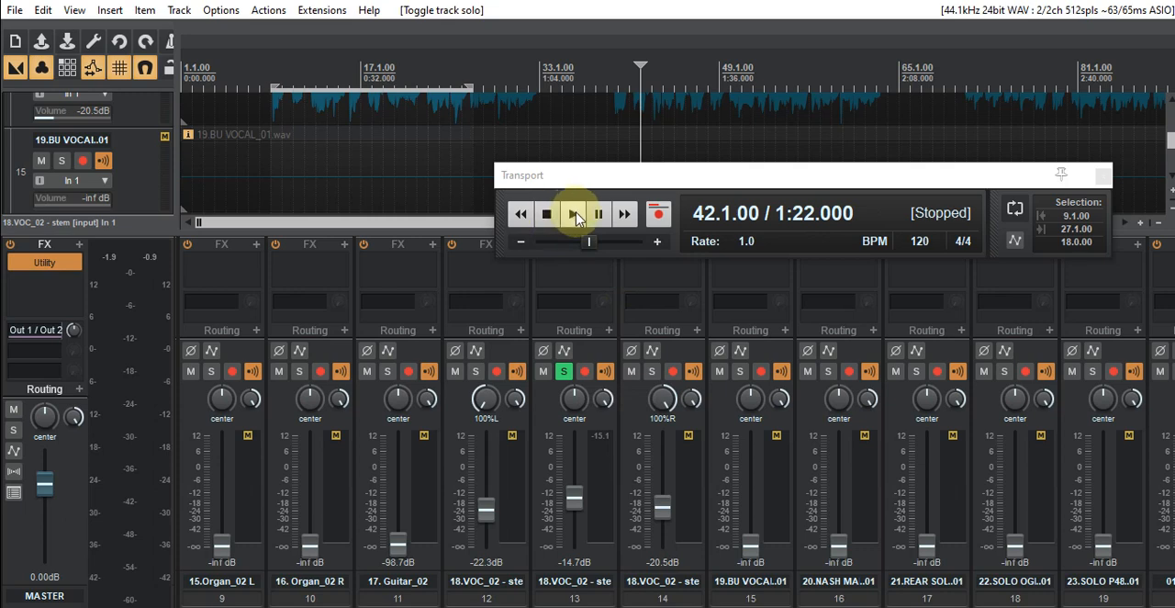
left_click(12, 474)
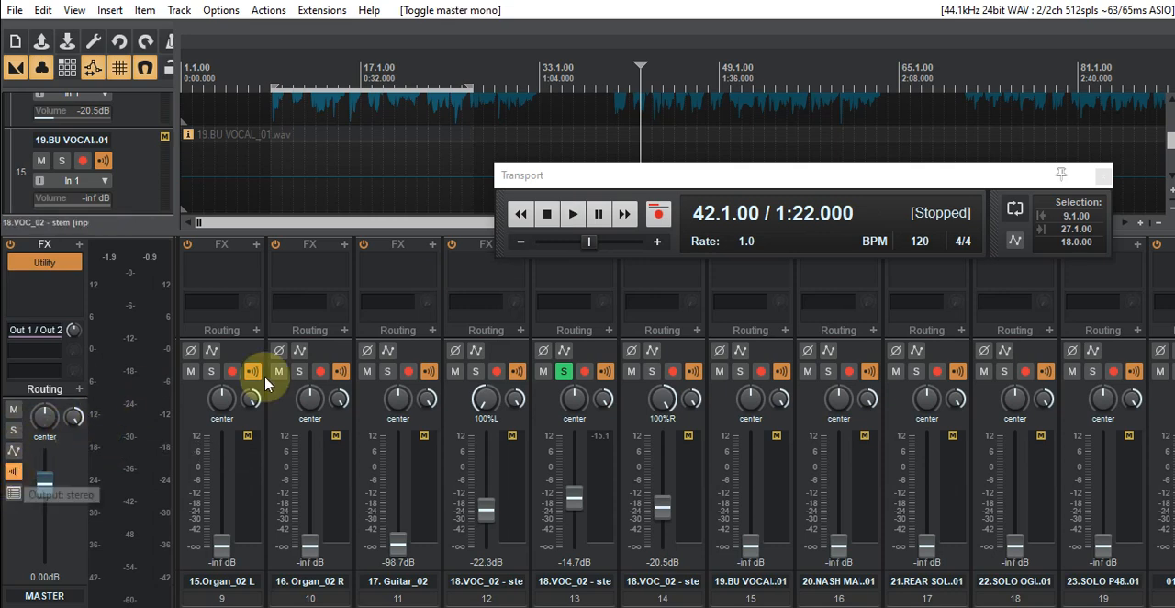
left_click(572, 215)
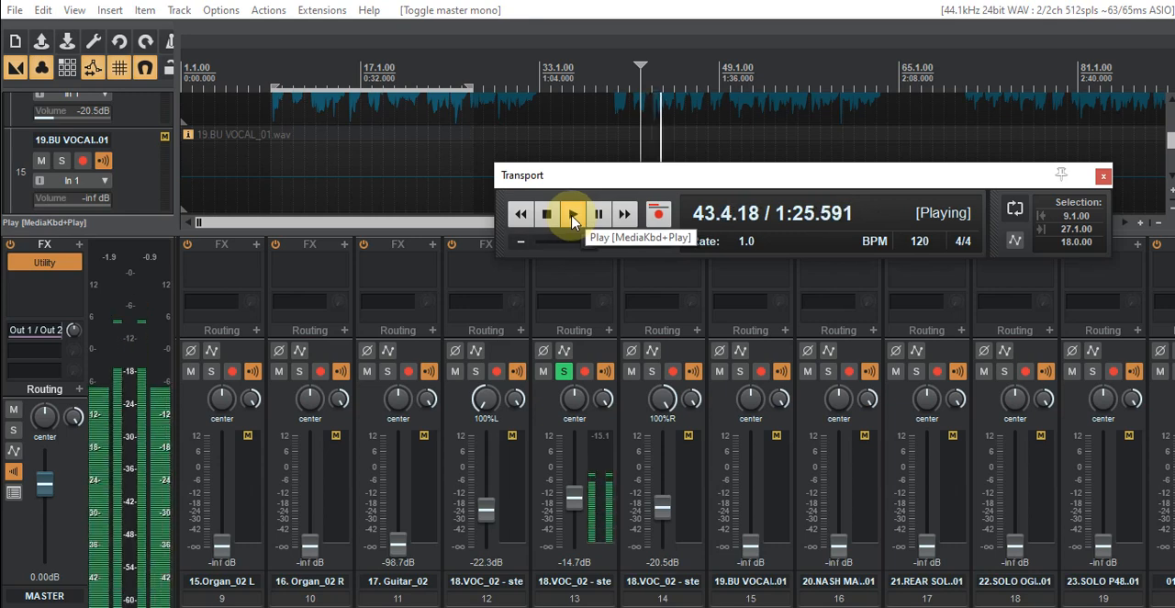
left_click(477, 371)
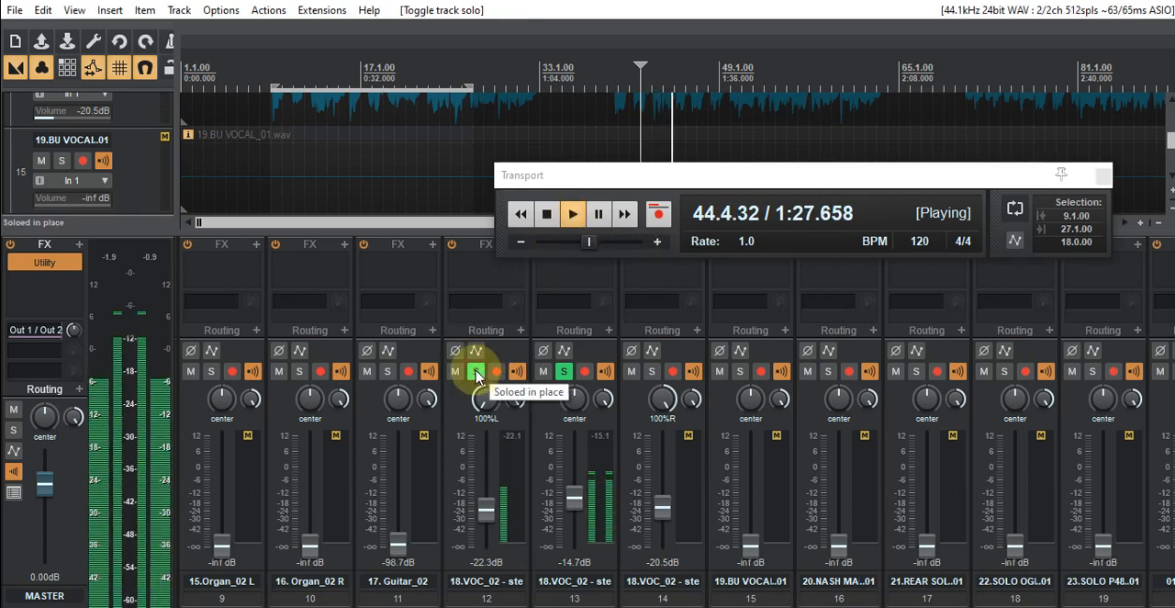
left_click(476, 371)
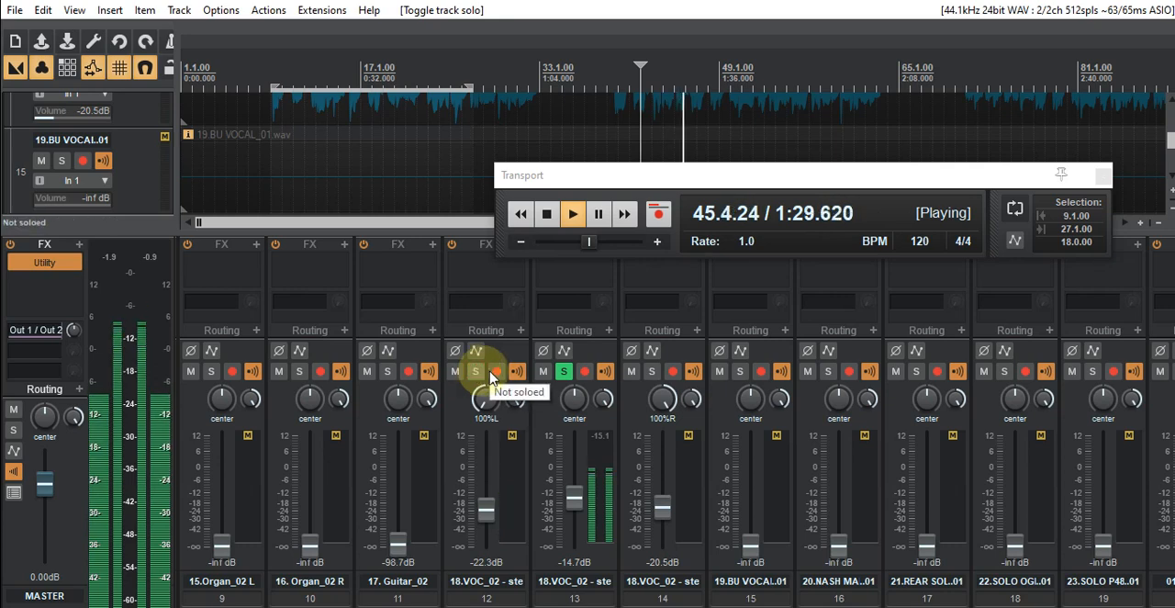
left_click(650, 375)
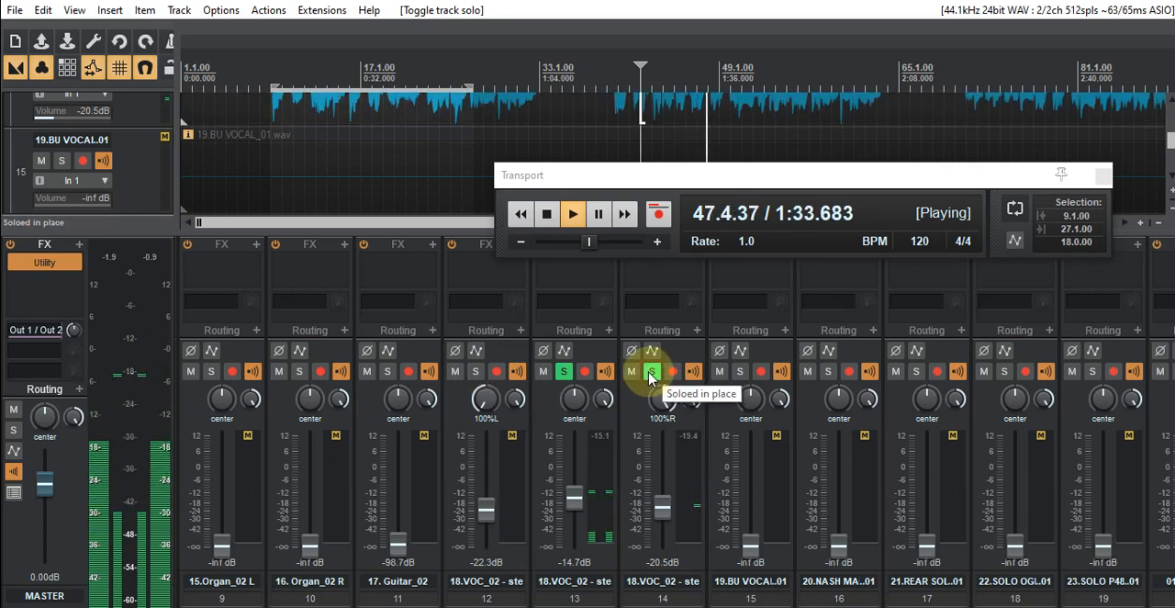
- Listen to only the two hard-panned vocal stems in mono, stopping playback and clearing their solos at the end
left_click(563, 371)
left_click(564, 371)
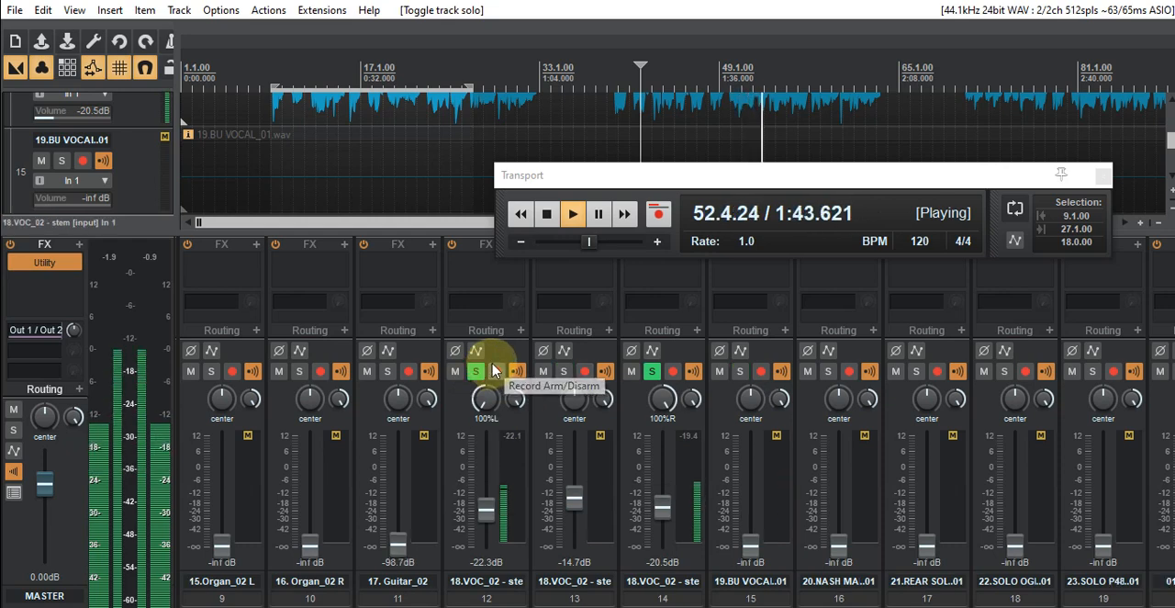
left_click(556, 212)
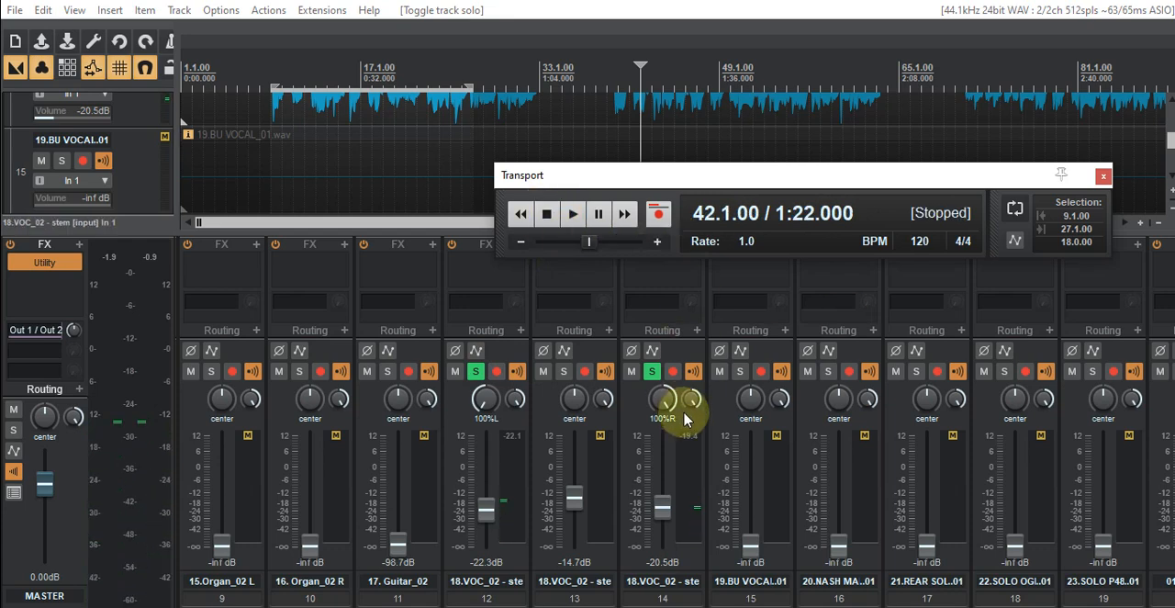
left_click(651, 370)
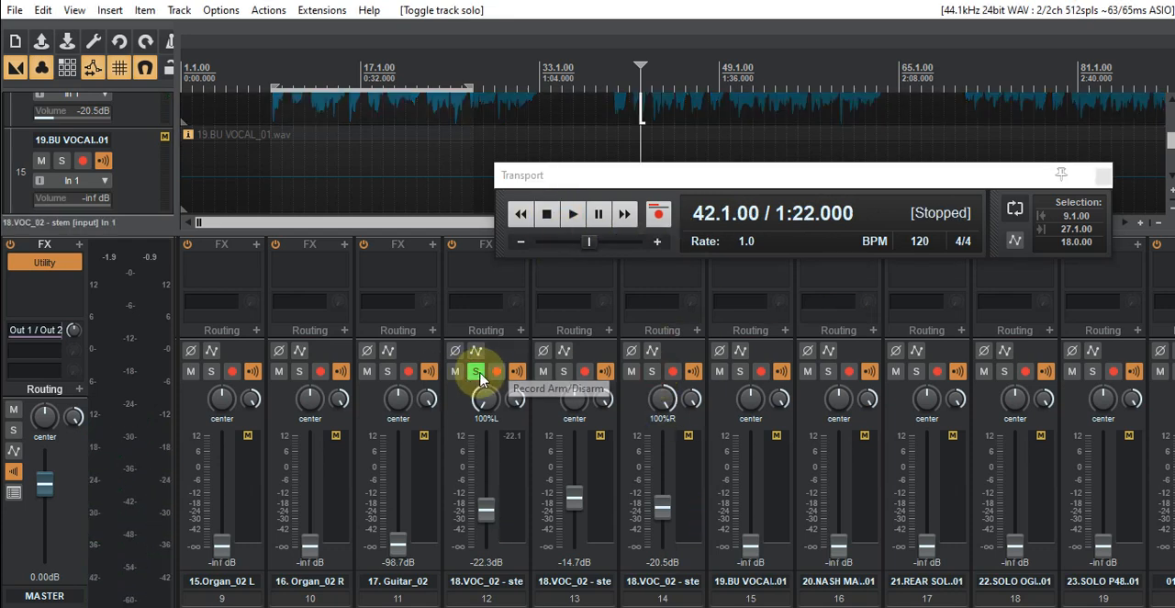
left_click(477, 372)
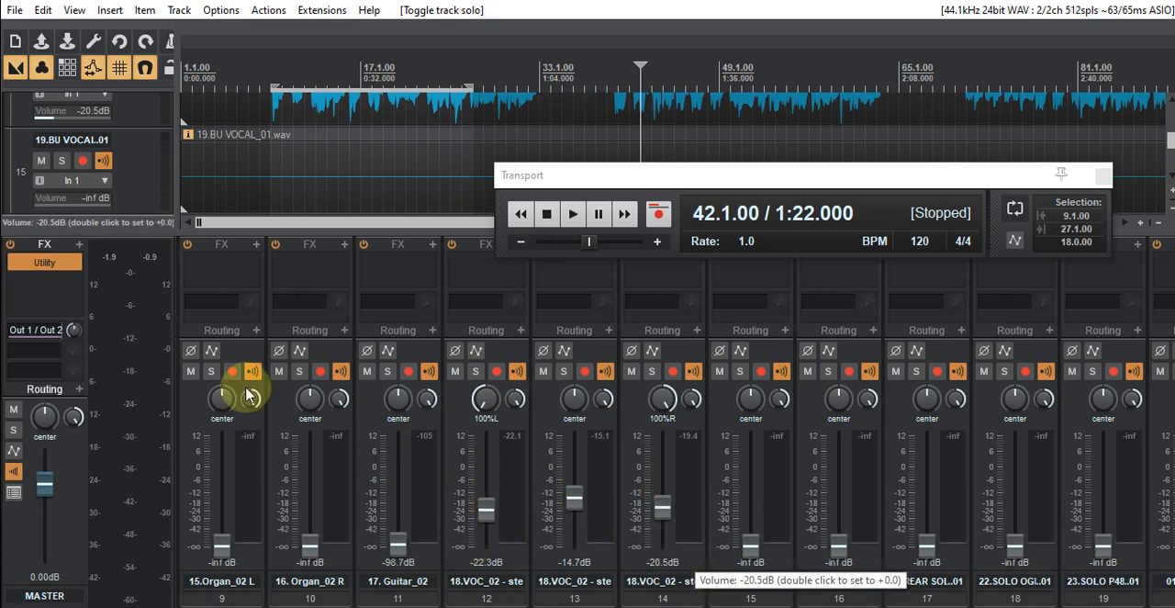
- Inspect the Utility plug-in on the master track, repositioning its window and closing it
left_click(55, 263)
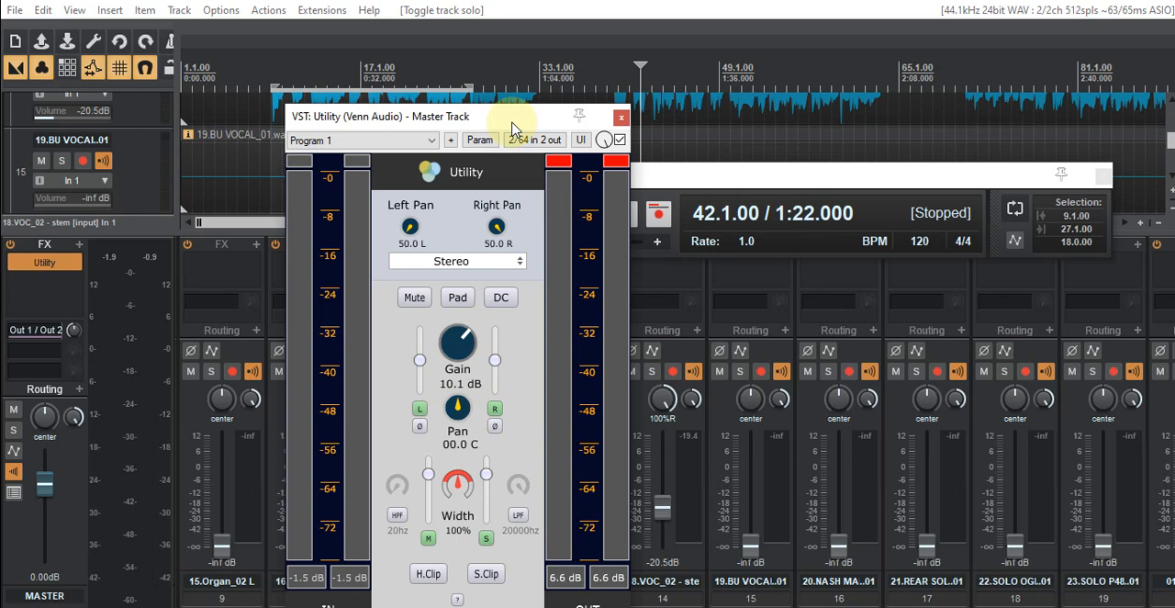
left_click_drag(511, 128, 473, 90)
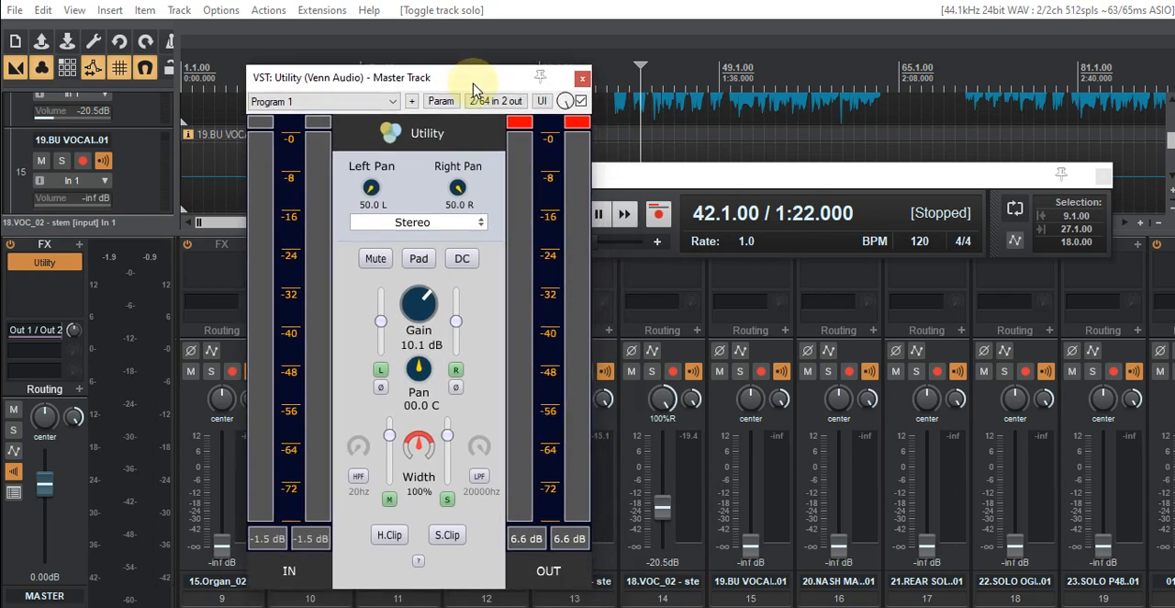
left_click_drag(479, 79, 380, 104)
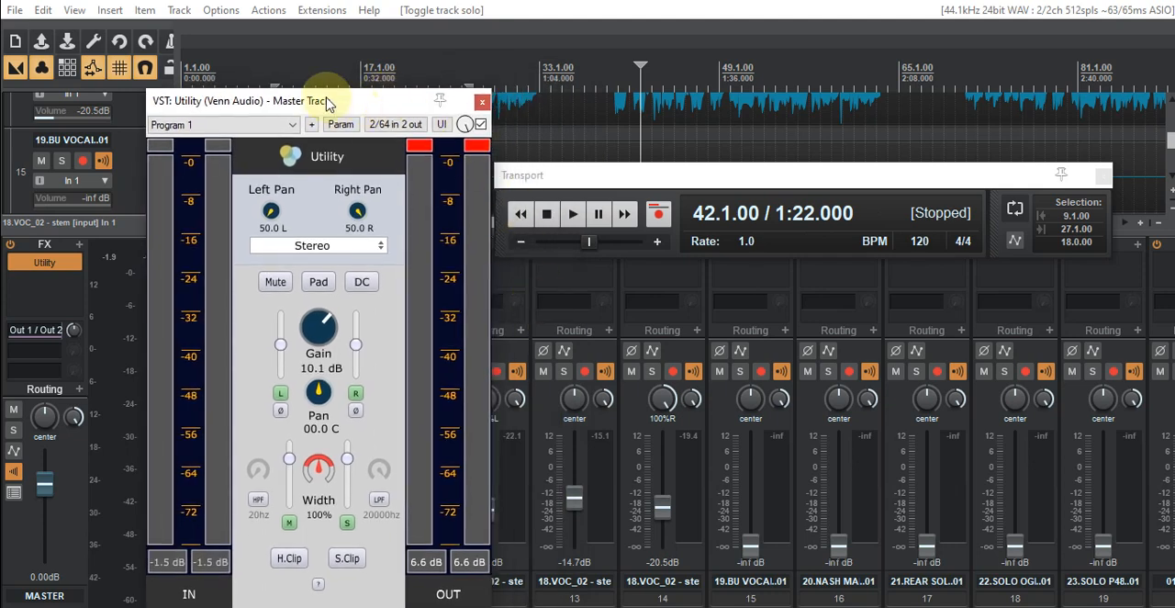
mouse_move(327, 103)
left_mouse_down()
mouse_move(257, 113)
mouse_move(323, 83)
left_mouse_up()
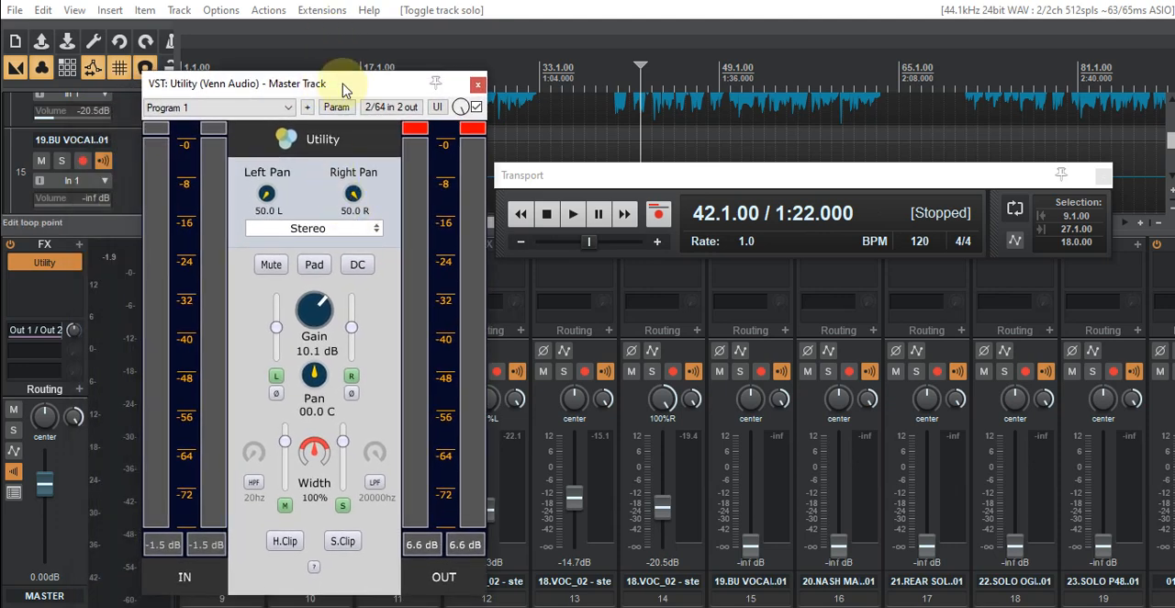
left_click_drag(342, 83, 254, 121)
left_click(390, 121)
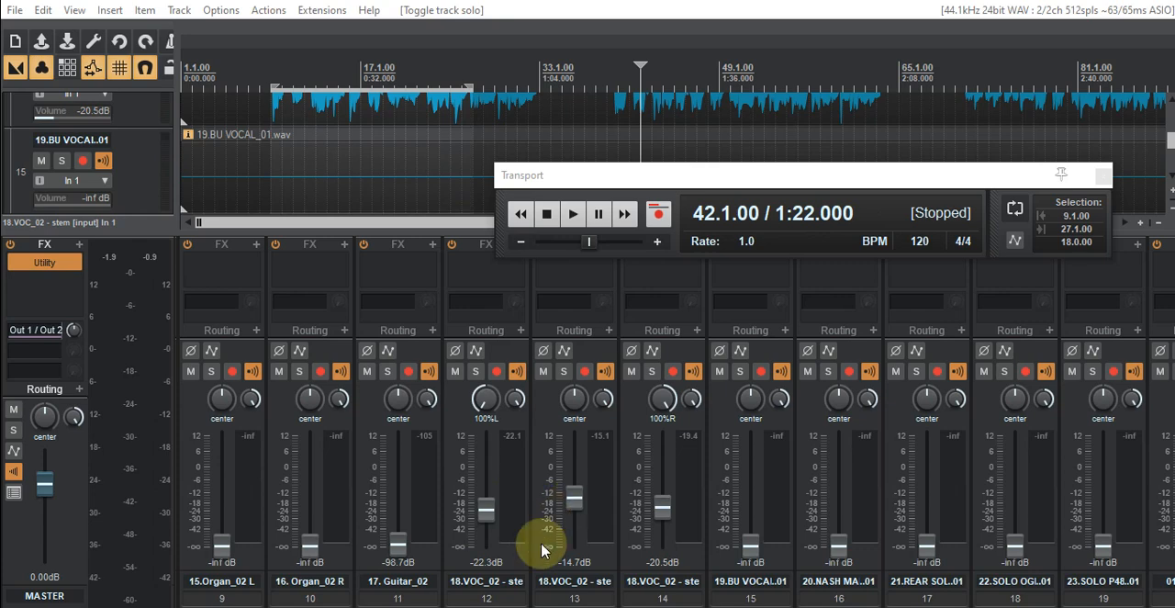
- Play the mix in mono from bar 42 and show the 19.BU VOCAL_01 waveform on track 15, moving the Transport window down off it
scroll(661, 551, "right", 2)
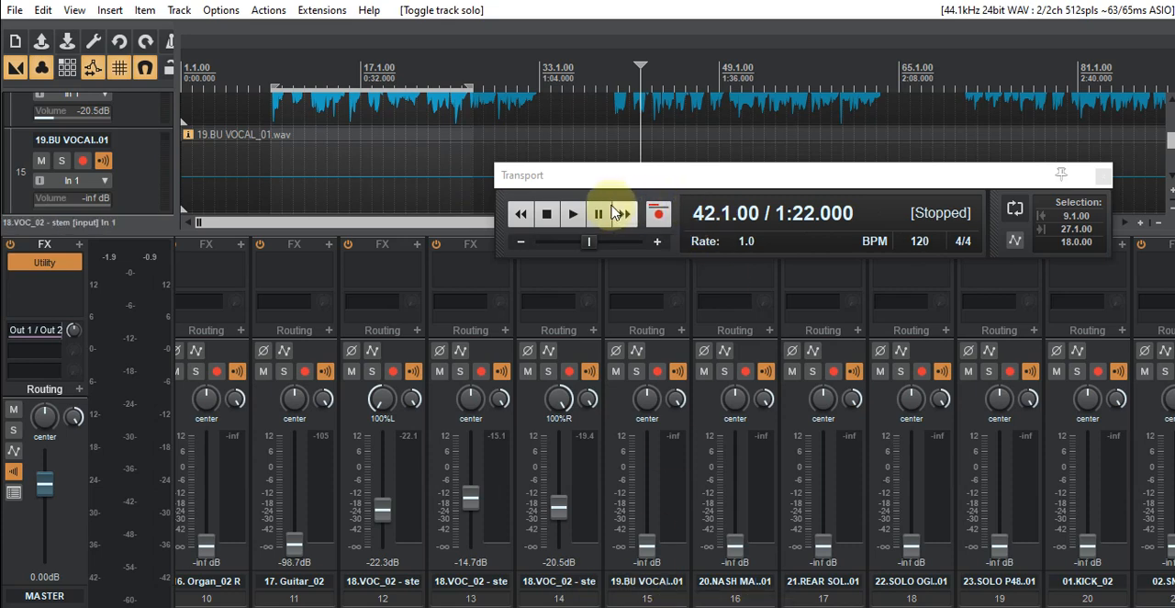
left_click(574, 213)
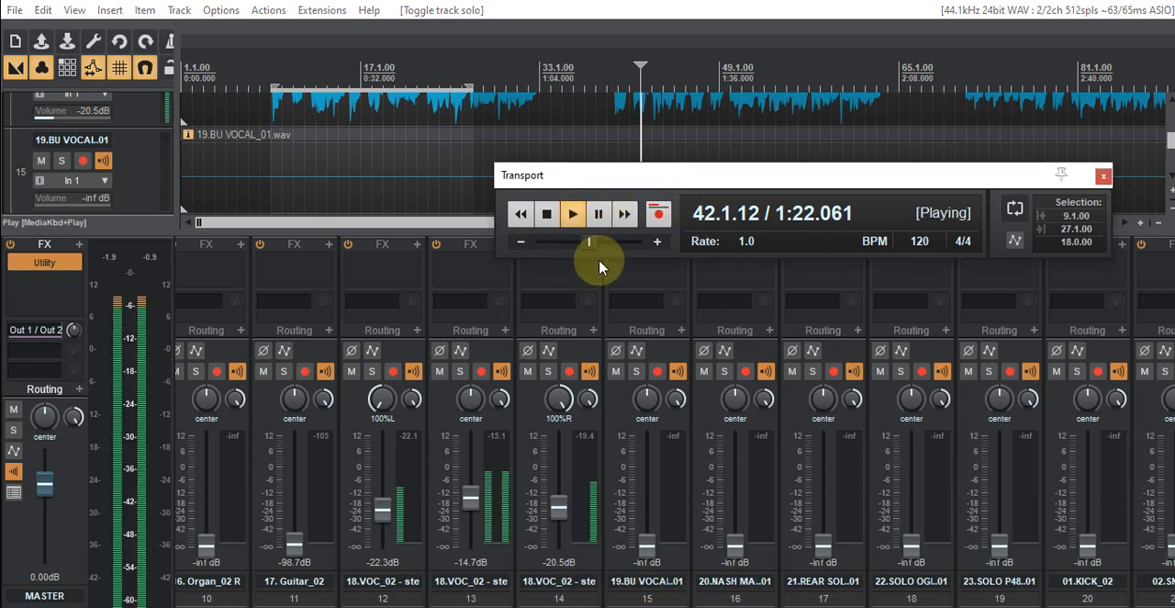
mouse_move(642, 543)
left_mouse_down()
mouse_move(647, 440)
mouse_move(646, 555)
left_mouse_up()
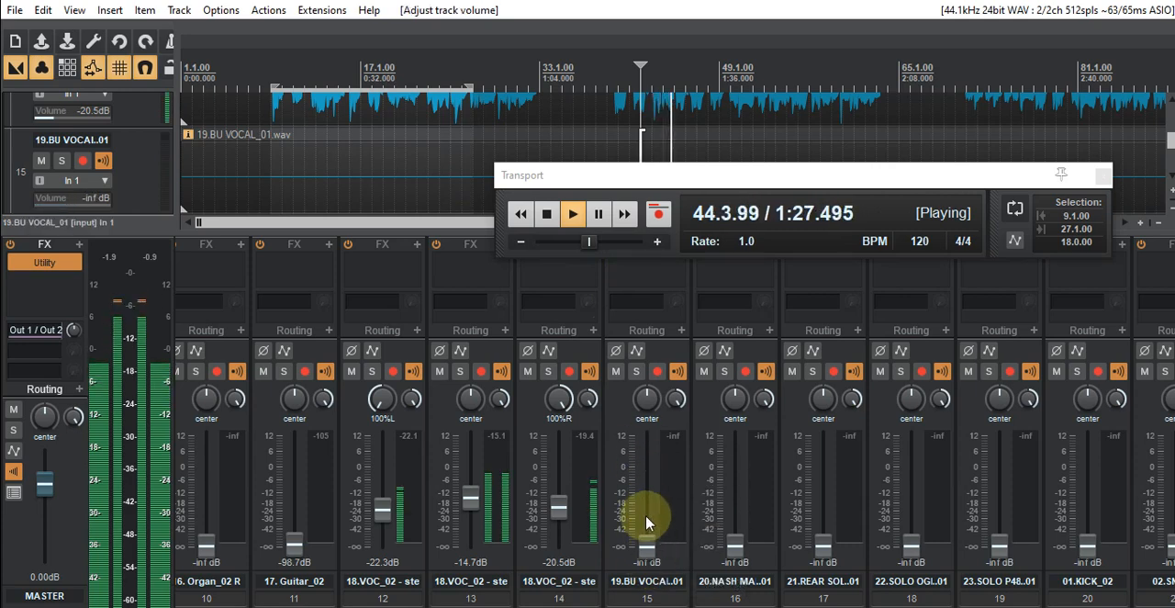
left_click(616, 399)
left_click_drag(584, 174, 575, 251)
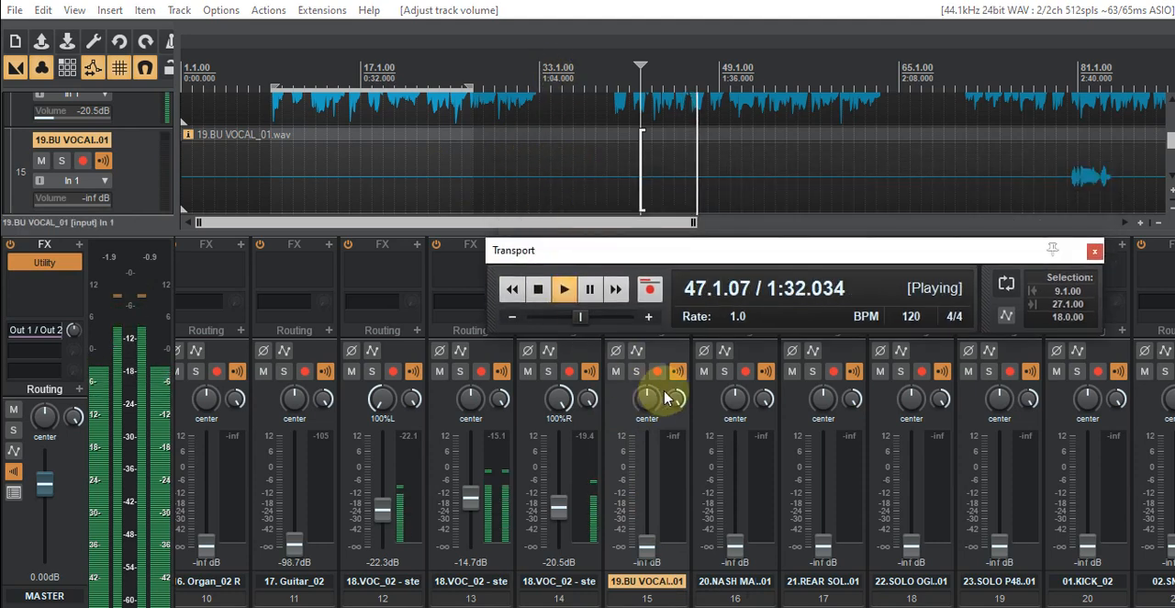
left_click(538, 288)
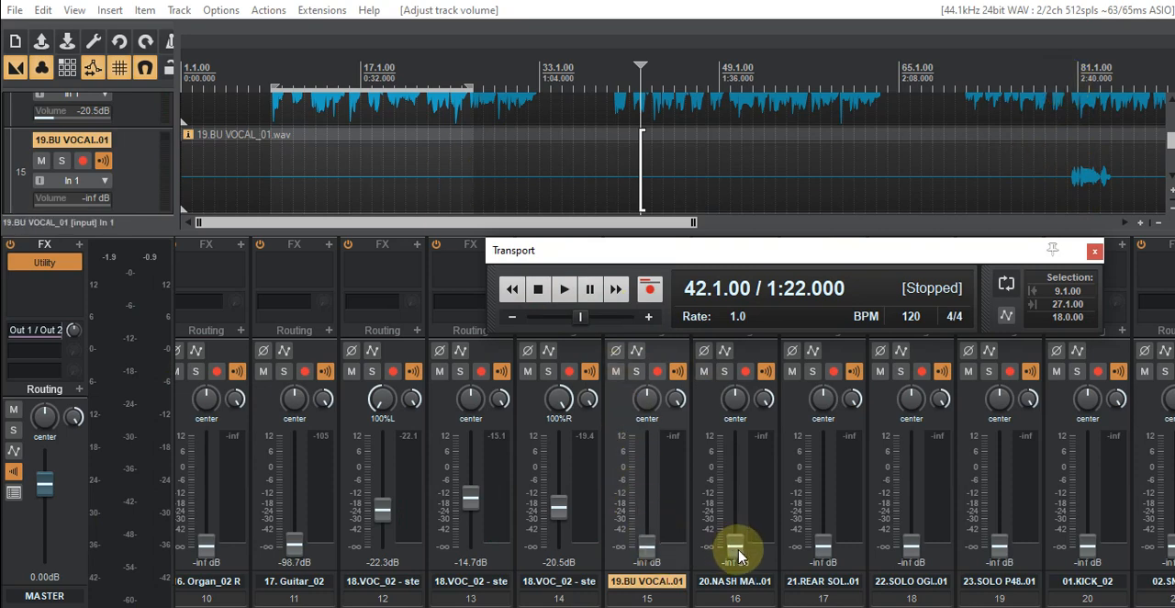
- Audition track 16 with the vocal stems from bar 42, raising its fader to -1.18 dB and returning it to -inf
left_click_drag(735, 549, 707, 461)
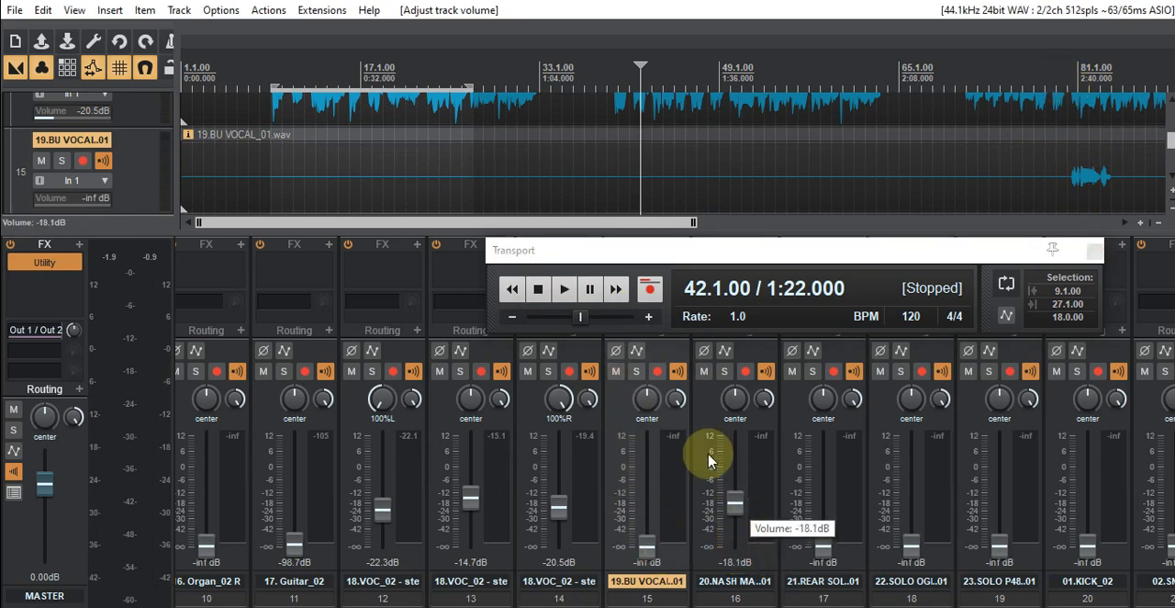
left_click(565, 290)
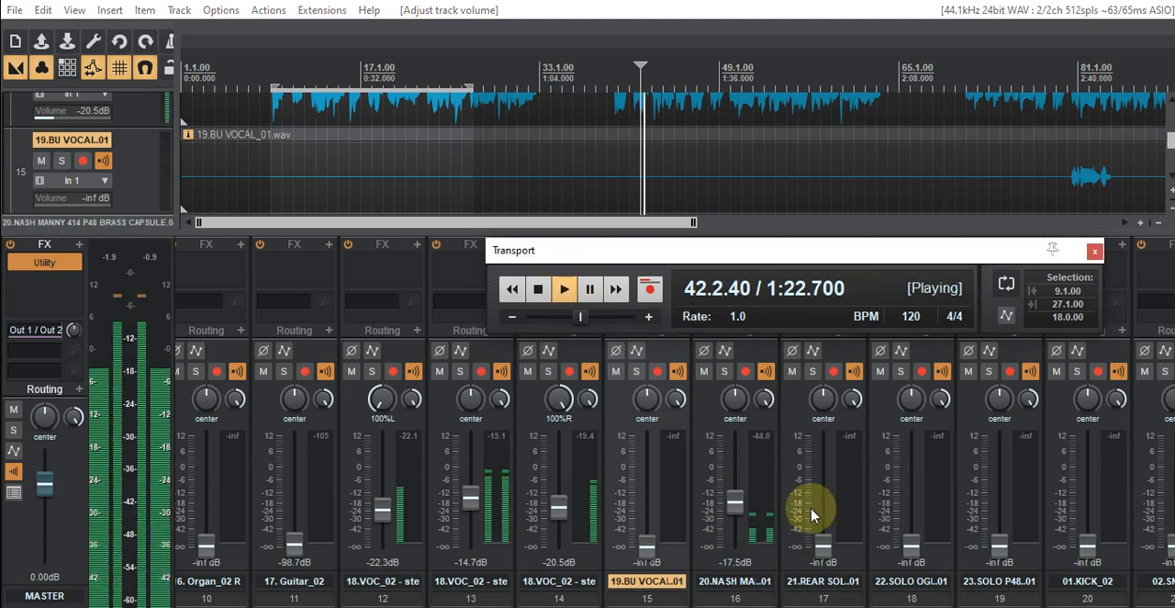
left_click(707, 415)
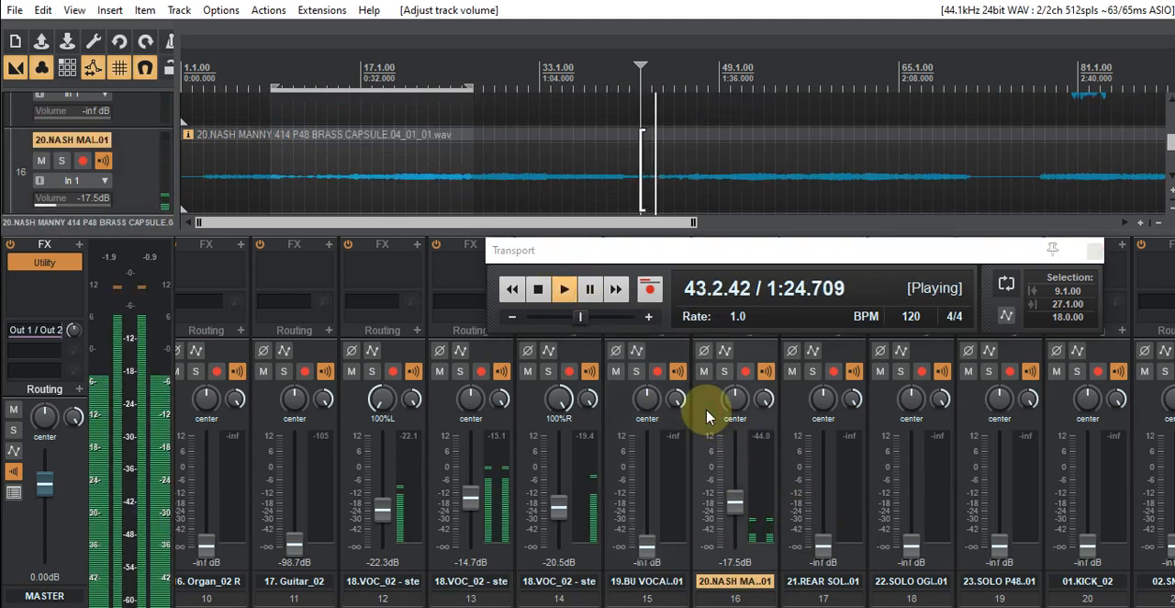
left_click_drag(741, 517, 736, 479)
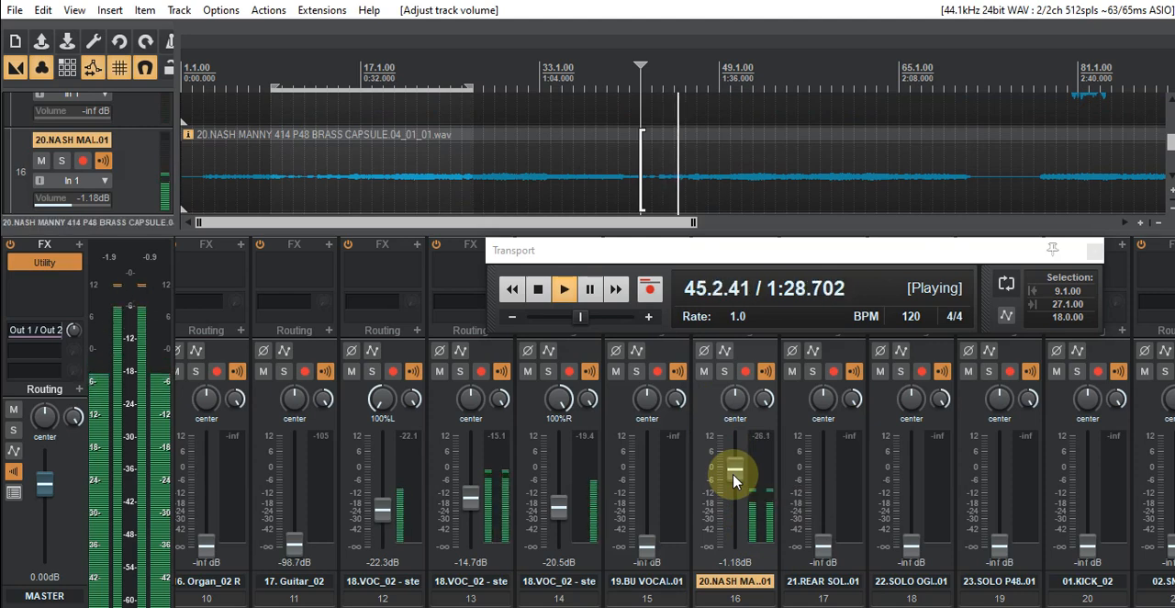
left_click(537, 288)
left_click_drag(734, 474, 731, 555)
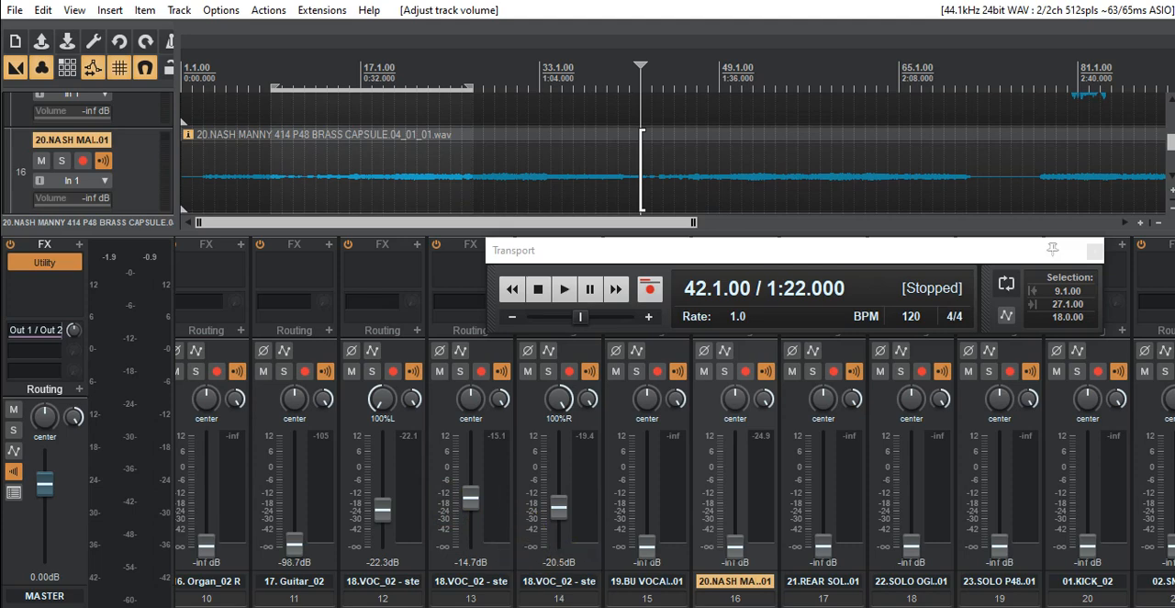
- Play back the three vocal stems in mono from bar 42 with track 16 silenced
scroll(675, 477, "left", 3)
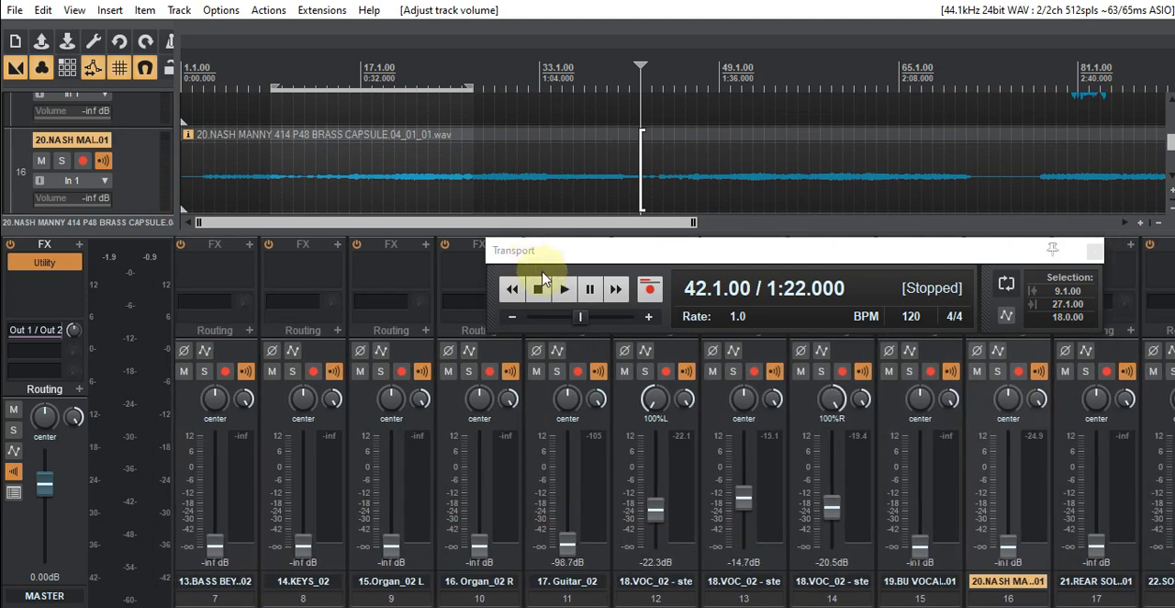
left_click(564, 288)
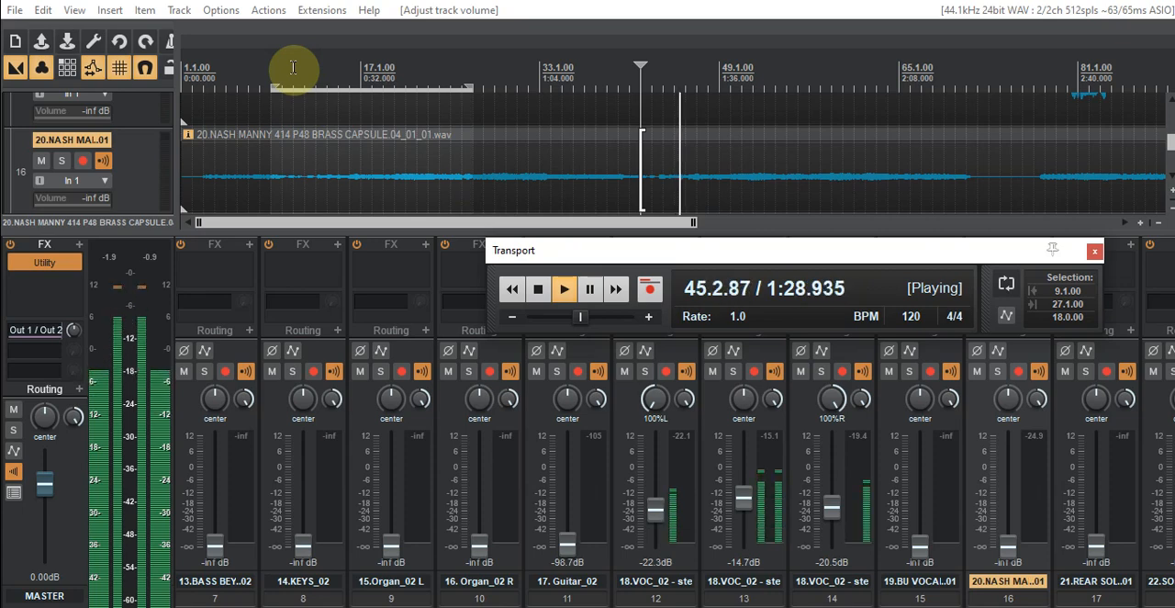
left_click(538, 288)
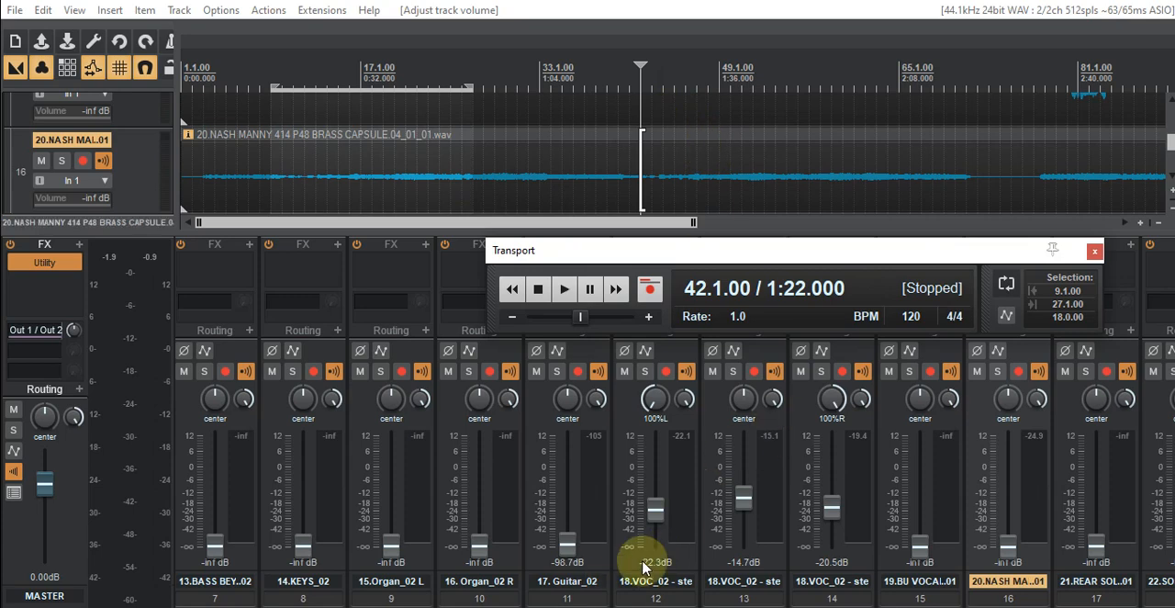
mouse_move(706, 606)
left_mouse_down()
mouse_move(846, 607)
mouse_move(719, 607)
left_mouse_up()
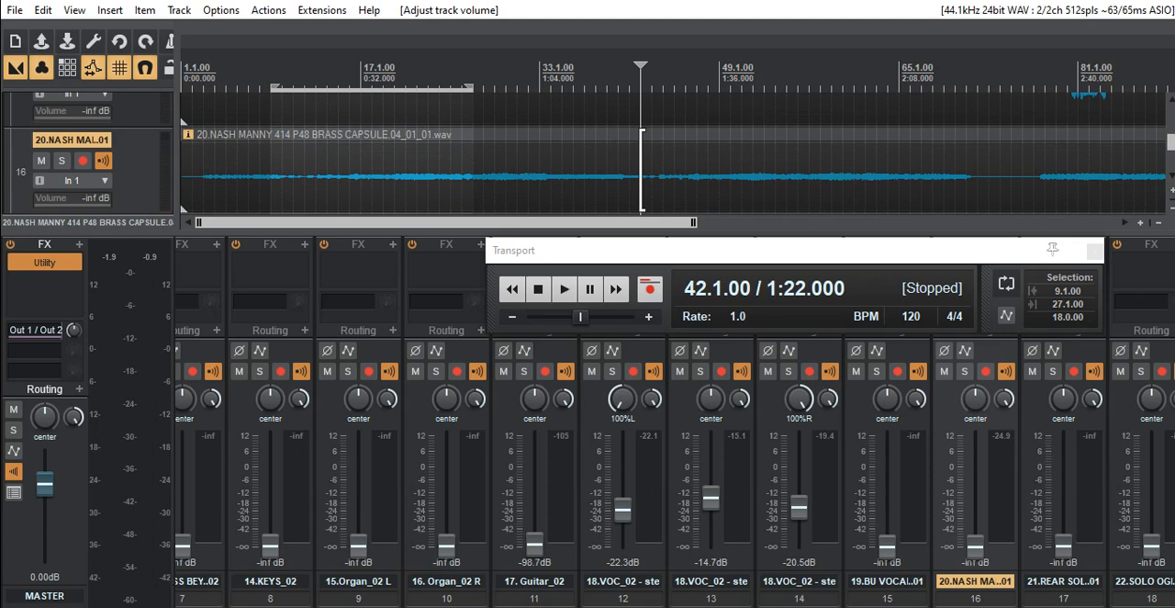
left_click_drag(719, 606, 505, 607)
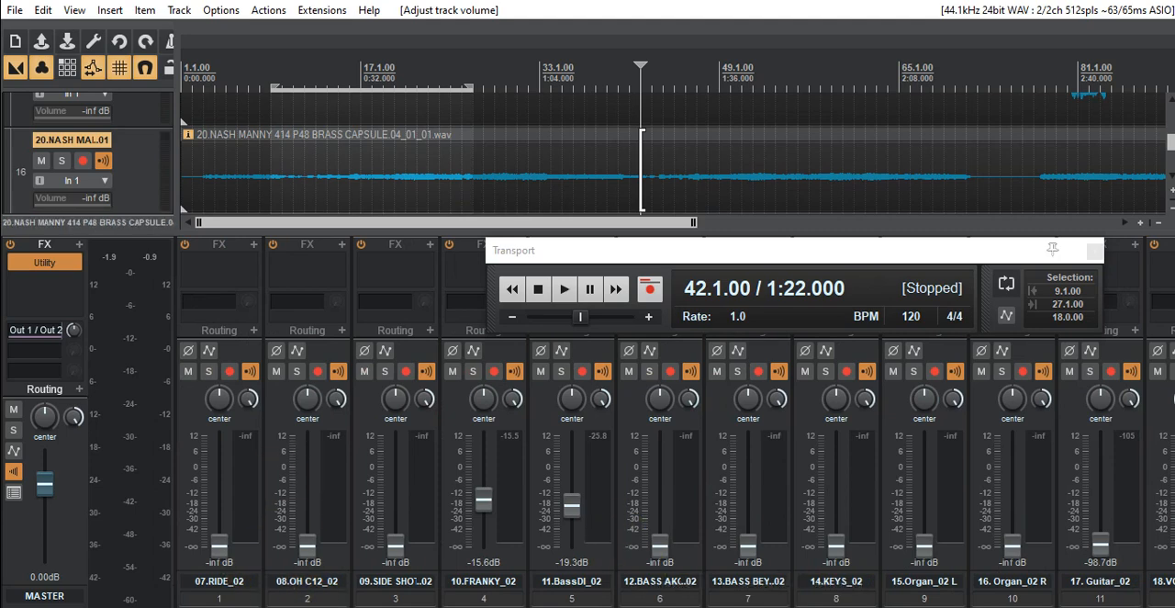
scroll(675, 468, "right", 13)
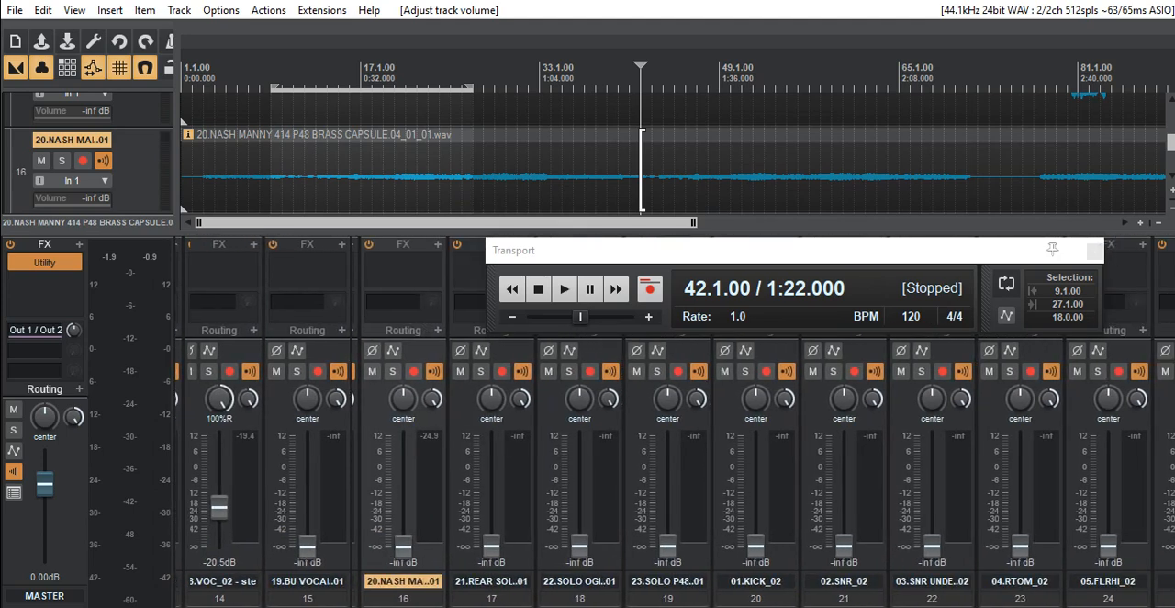
scroll(675, 468, "right", 1)
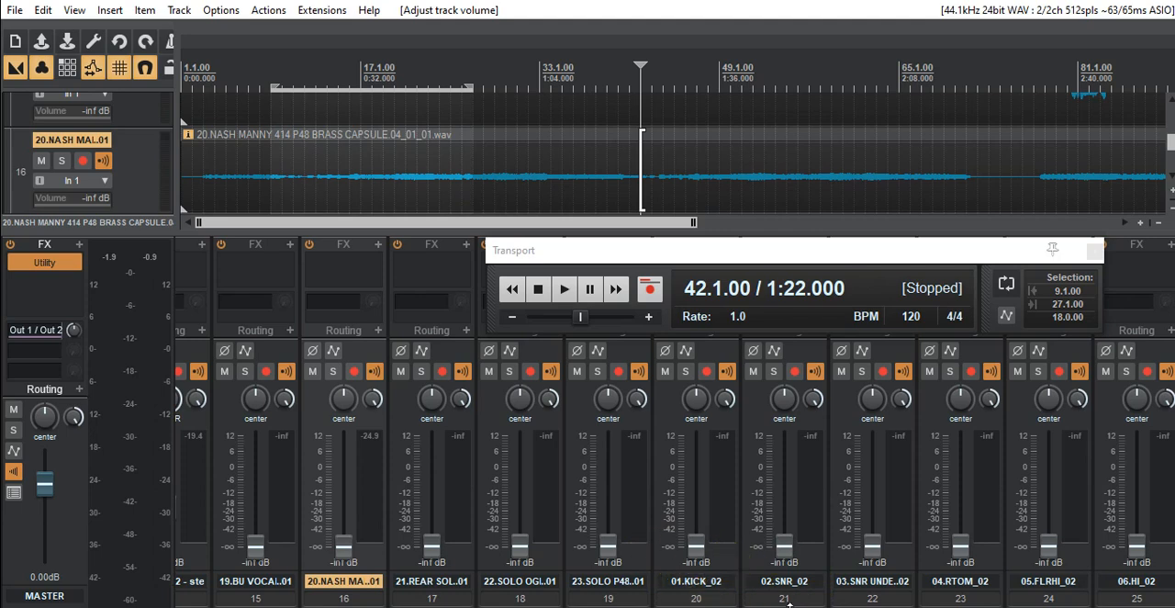
scroll(784, 598, "left", 4)
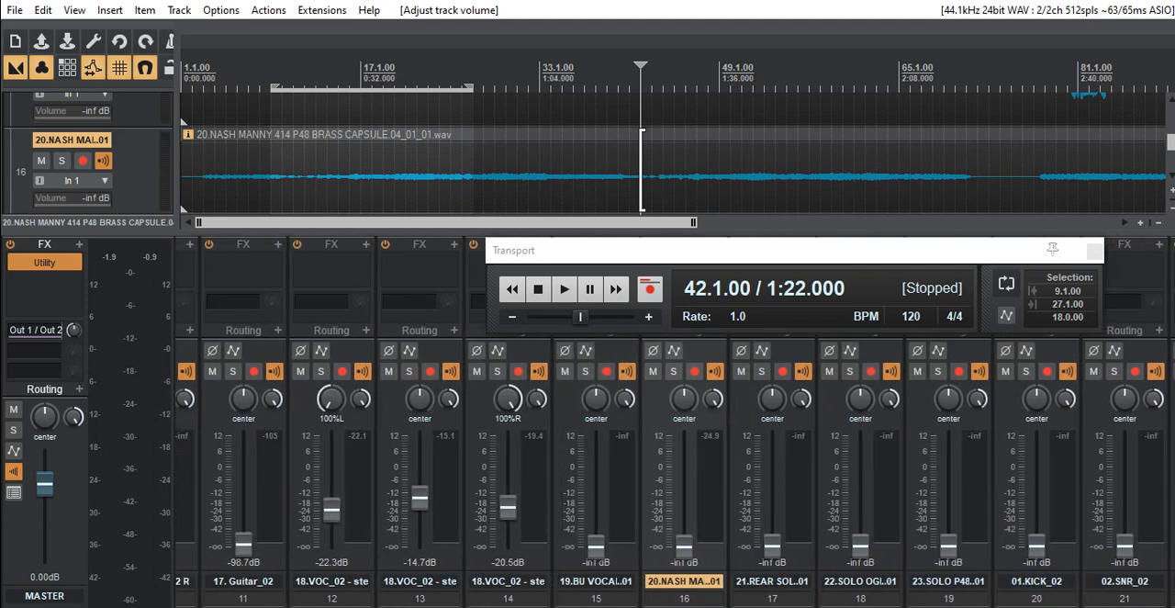